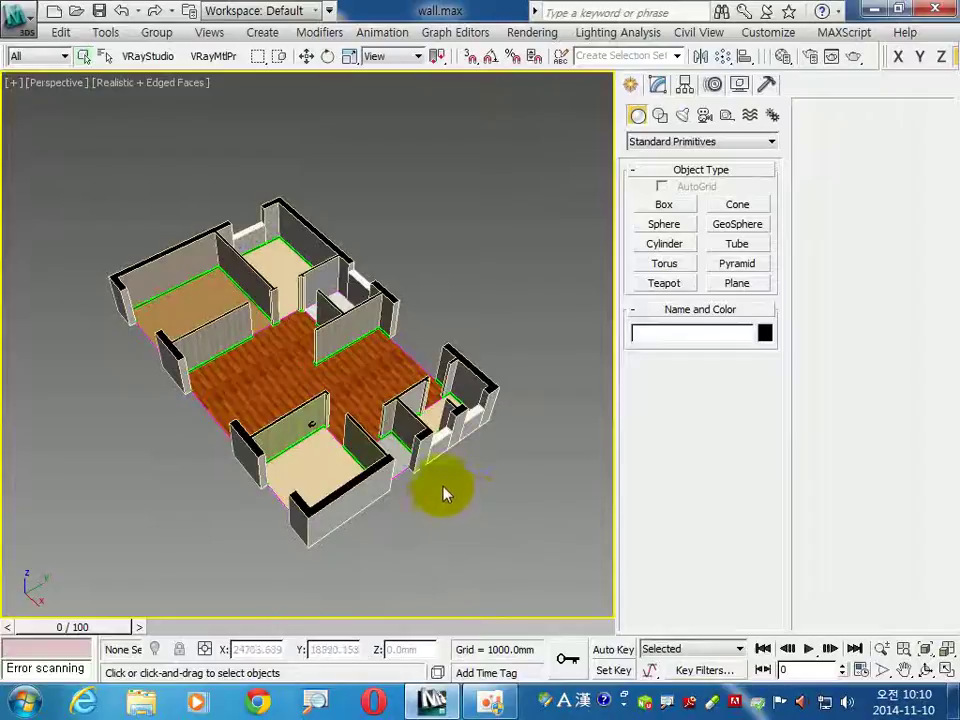
Step: Restore the four-view layout and make the Left view active
{"action": "left_click", "coordinate": [945, 670]}
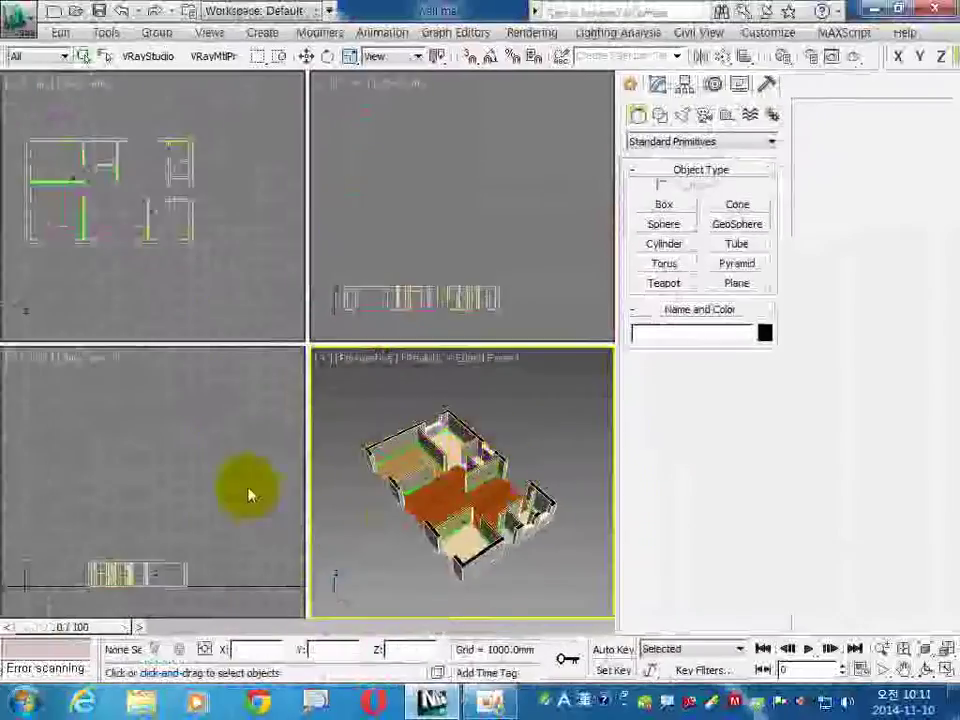
{"action": "left_click", "coordinate": [246, 520]}
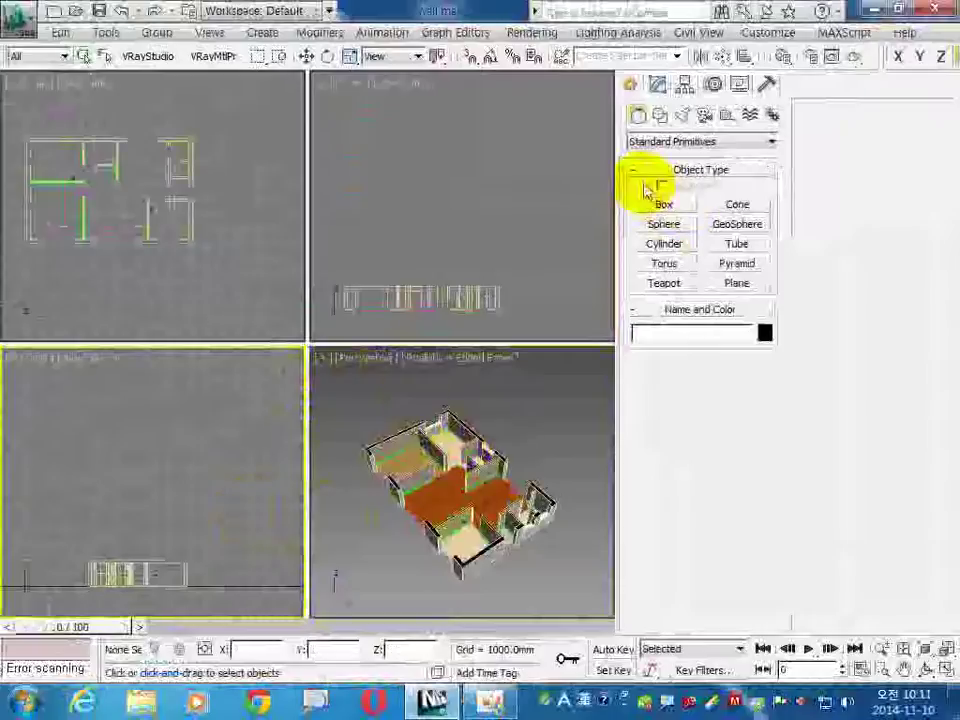
Step: Draw Rectangle001 in the Left view, 800 mm long by 1500 mm wide
{"action": "left_click", "coordinate": [660, 118]}
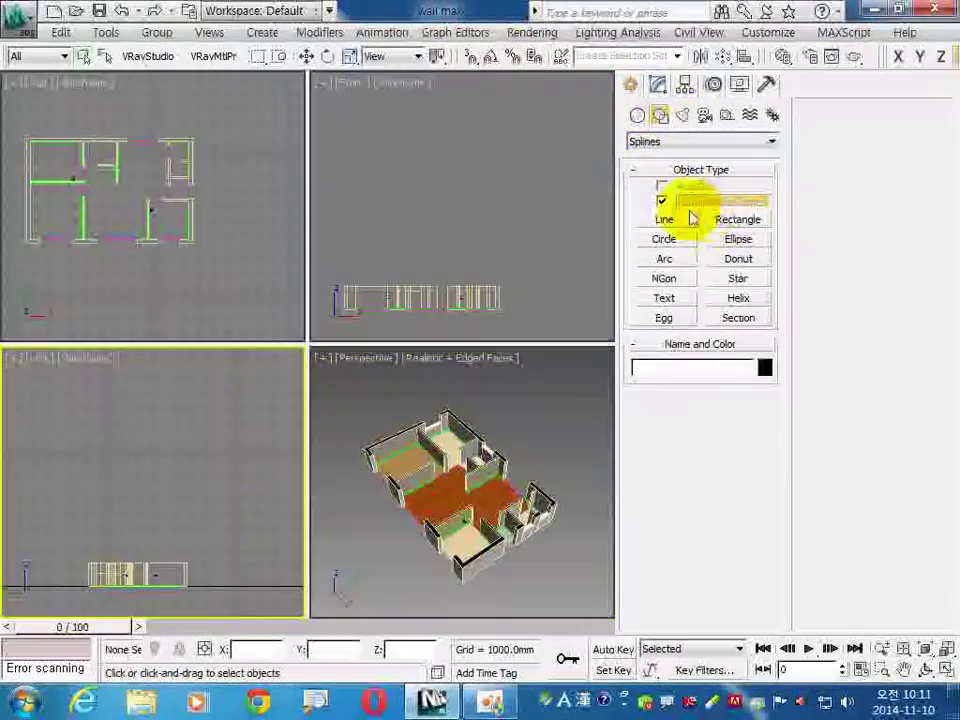
{"action": "left_click", "coordinate": [736, 219]}
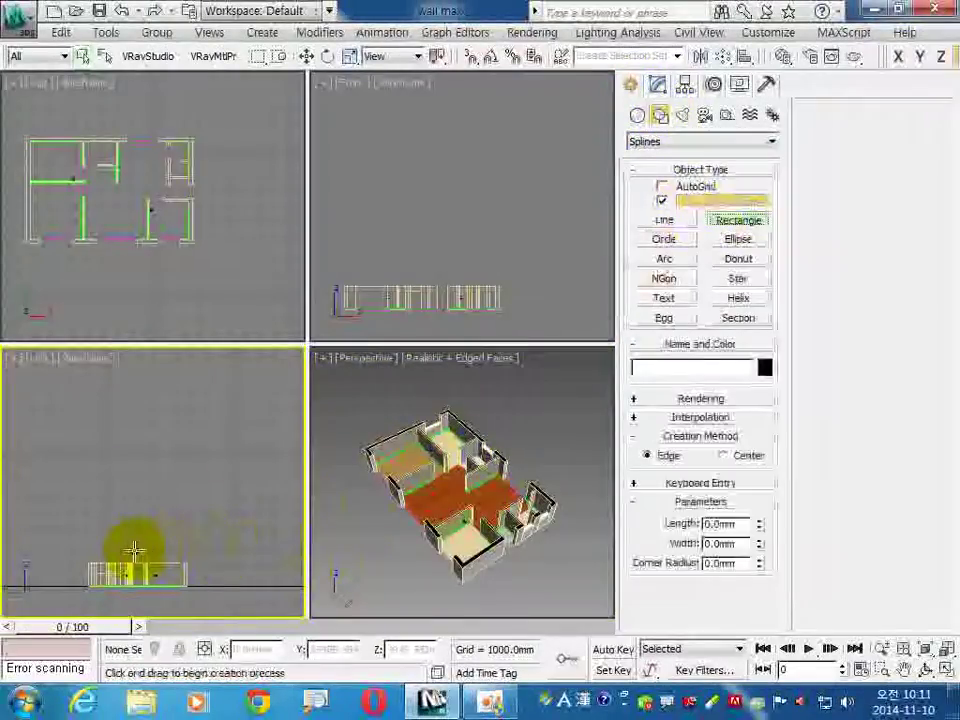
{"action": "left_click_drag", "start_coordinate": [139, 550], "coordinate": [148, 541]}
{"action": "double_click", "coordinate": [725, 523]}
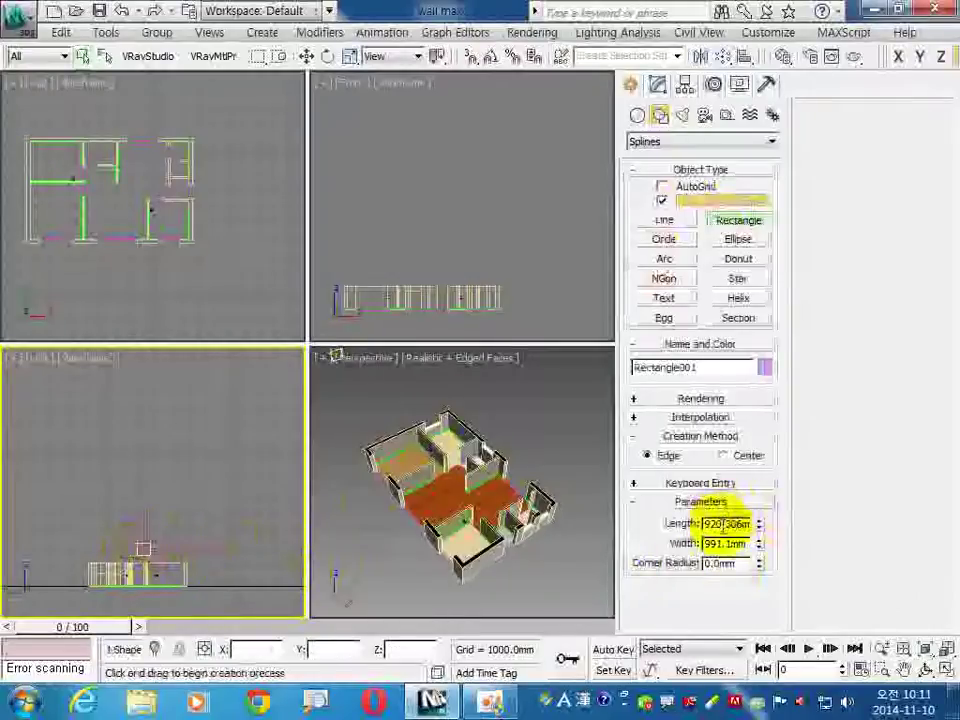
{"action": "type", "text": "1"}
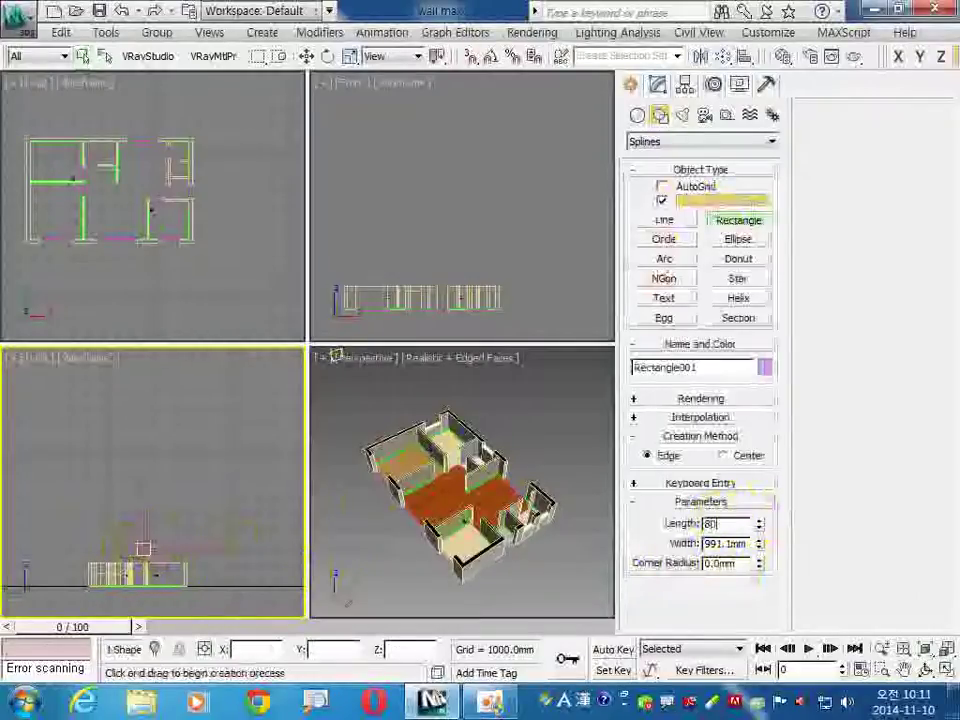
{"action": "type", "text": "500"}
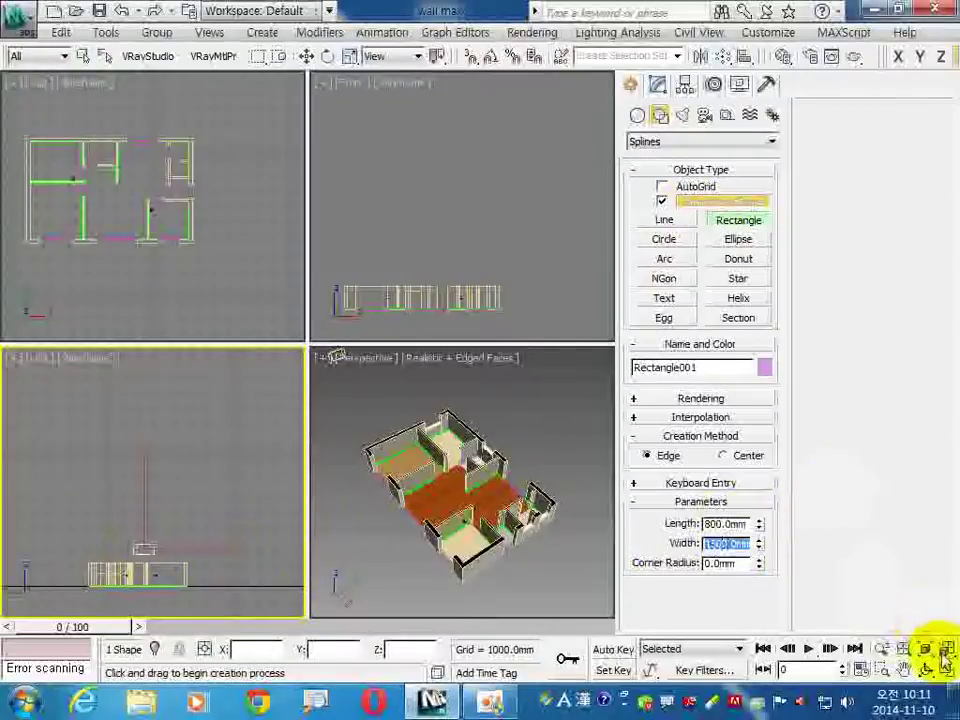
Step: Zoom extents on all views and maximize the Left view
{"action": "left_click", "coordinate": [944, 649]}
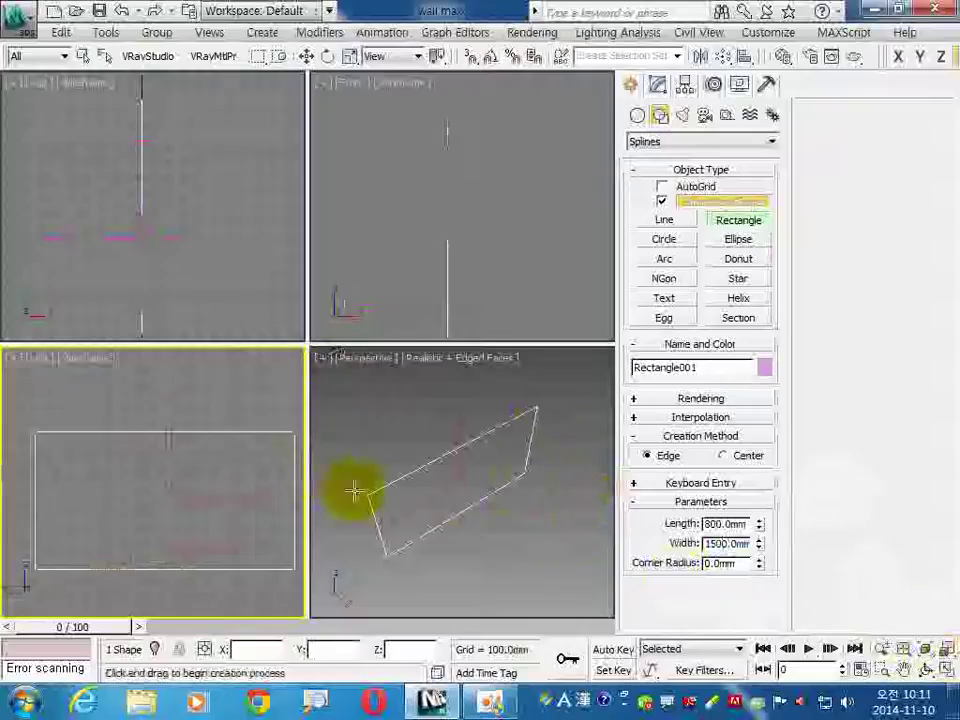
{"action": "left_click", "coordinate": [944, 670]}
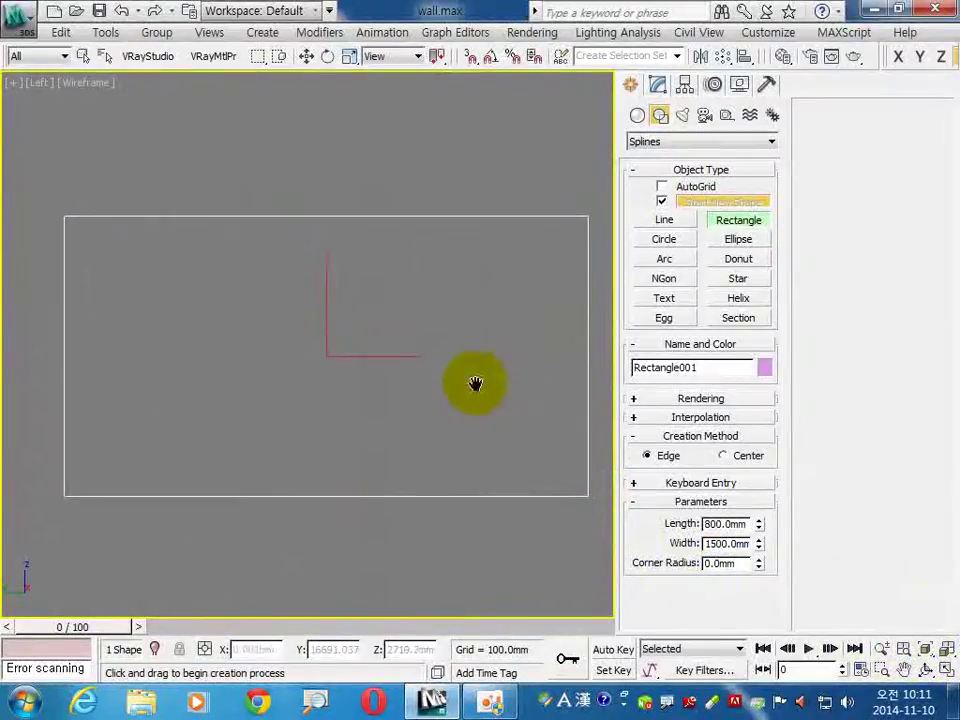
{"action": "left_click", "coordinate": [657, 84]}
Step: Convert Rectangle001 to an editable spline and delete its top segment
{"action": "right_click", "coordinate": [480, 210]}
{"action": "mouse_move", "coordinate": [560, 381]}
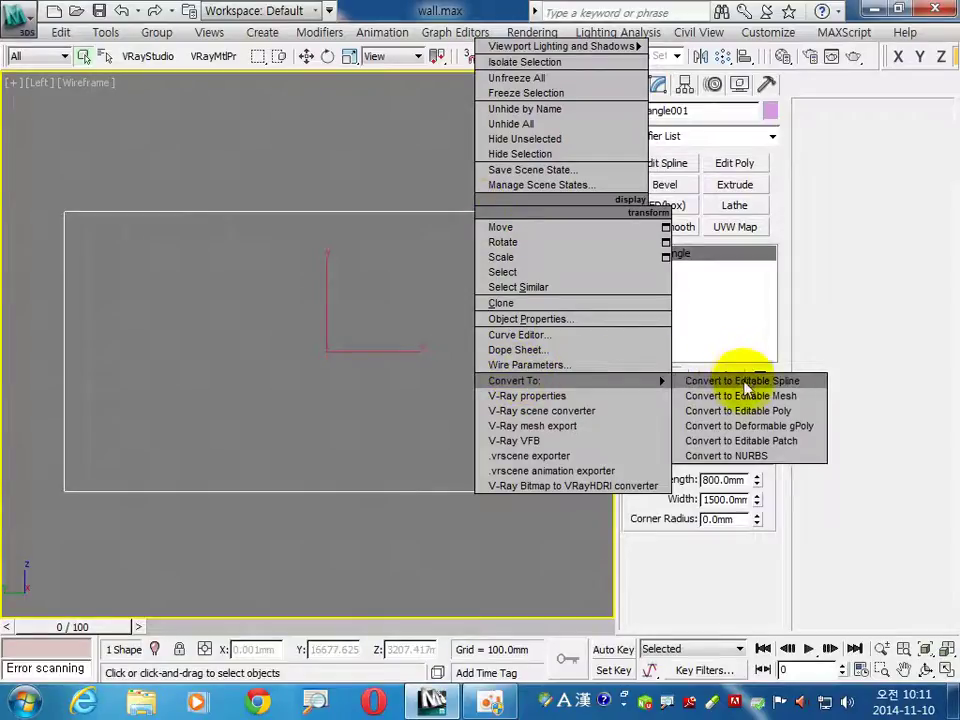
{"action": "left_click", "coordinate": [745, 380]}
{"action": "left_click", "coordinate": [872, 135]}
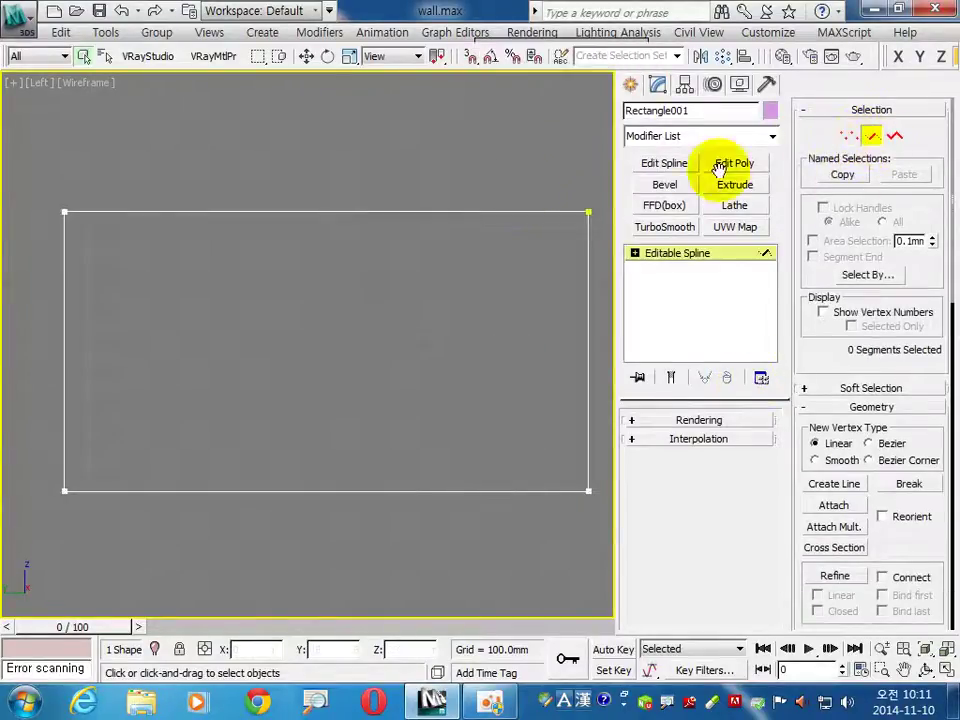
{"action": "left_click", "coordinate": [463, 215]}
{"action": "key", "text": "Delete"}
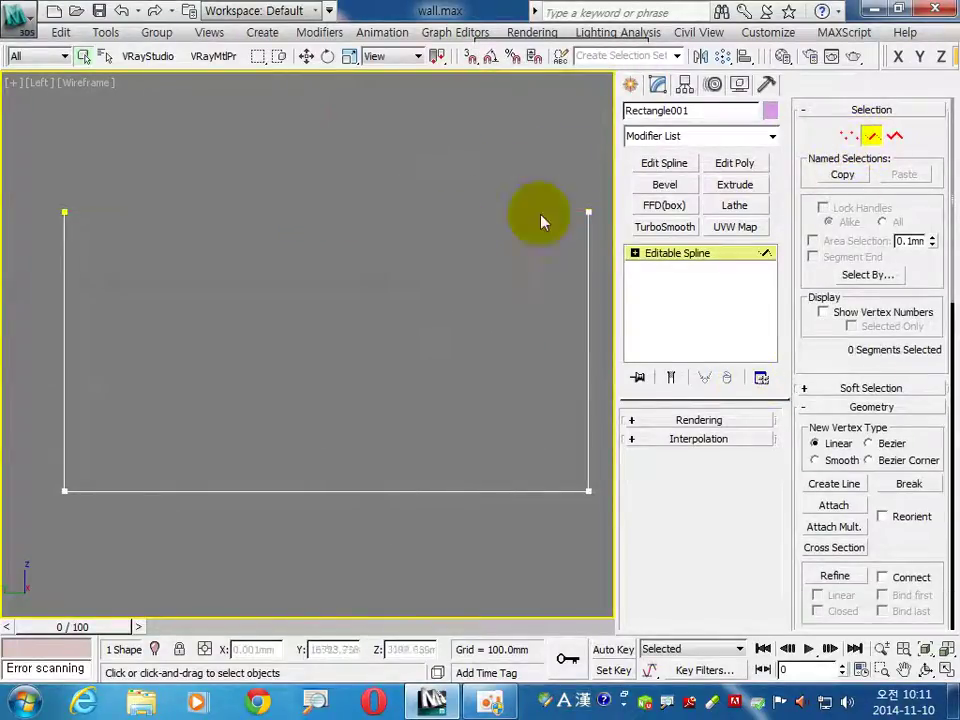
Step: Outline the open U-shaped spline by 50 mm
{"action": "left_click", "coordinate": [894, 137]}
{"action": "left_click", "coordinate": [589, 332]}
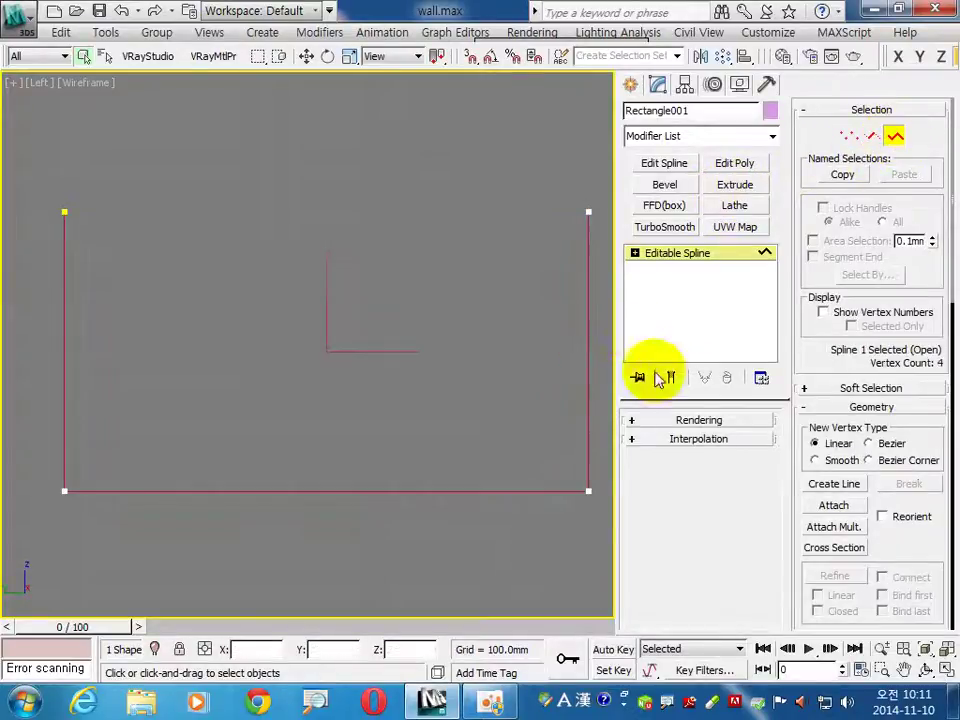
{"action": "left_click_drag", "start_coordinate": [912, 535], "coordinate": [909, 83]}
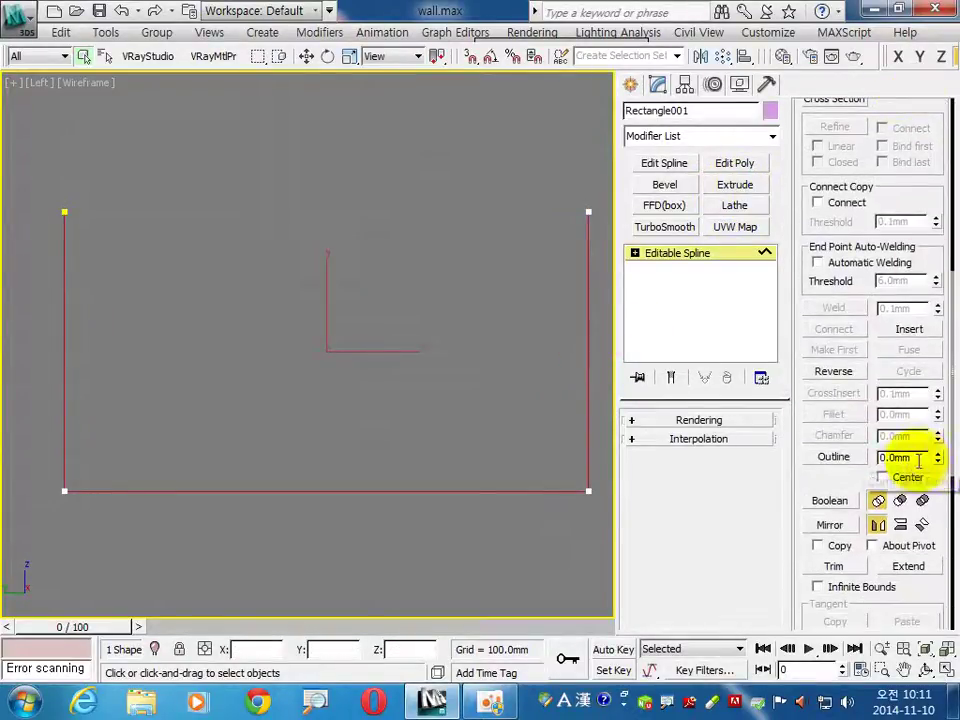
{"action": "type", "text": "50"}
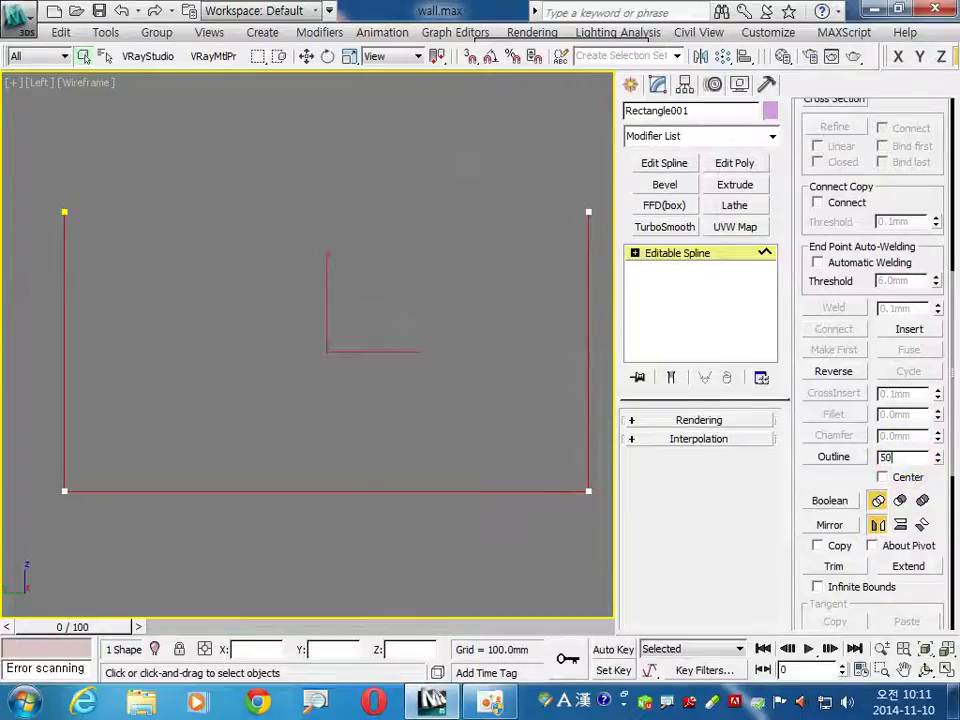
{"action": "key", "text": "Return"}
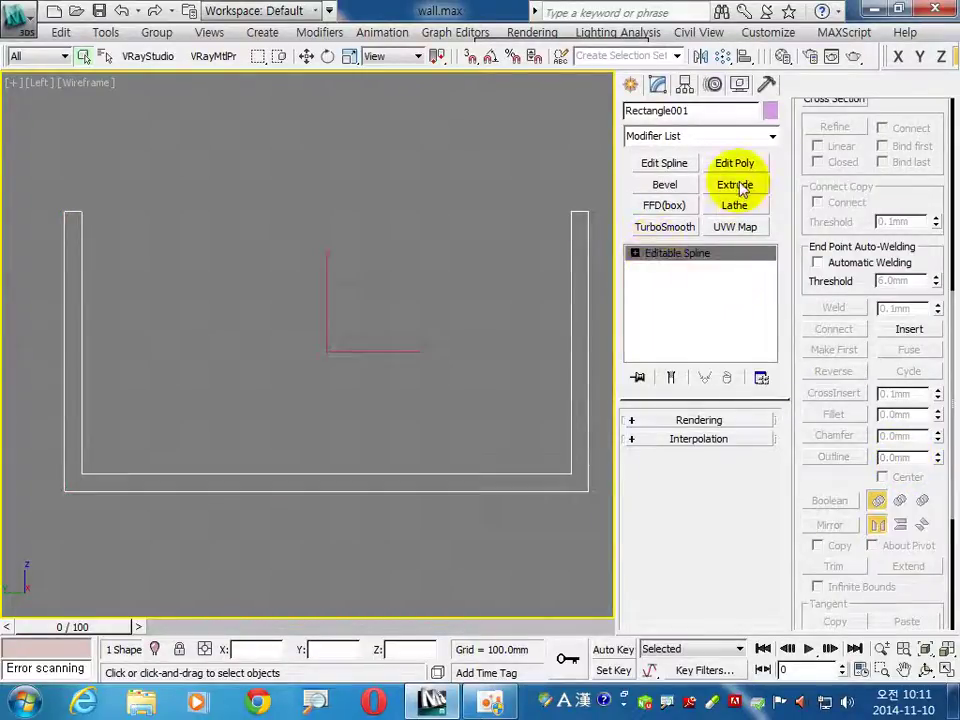
Step: Extrude the outlined frame 250 mm deep
{"action": "left_click", "coordinate": [735, 186]}
{"action": "double_click", "coordinate": [726, 445]}
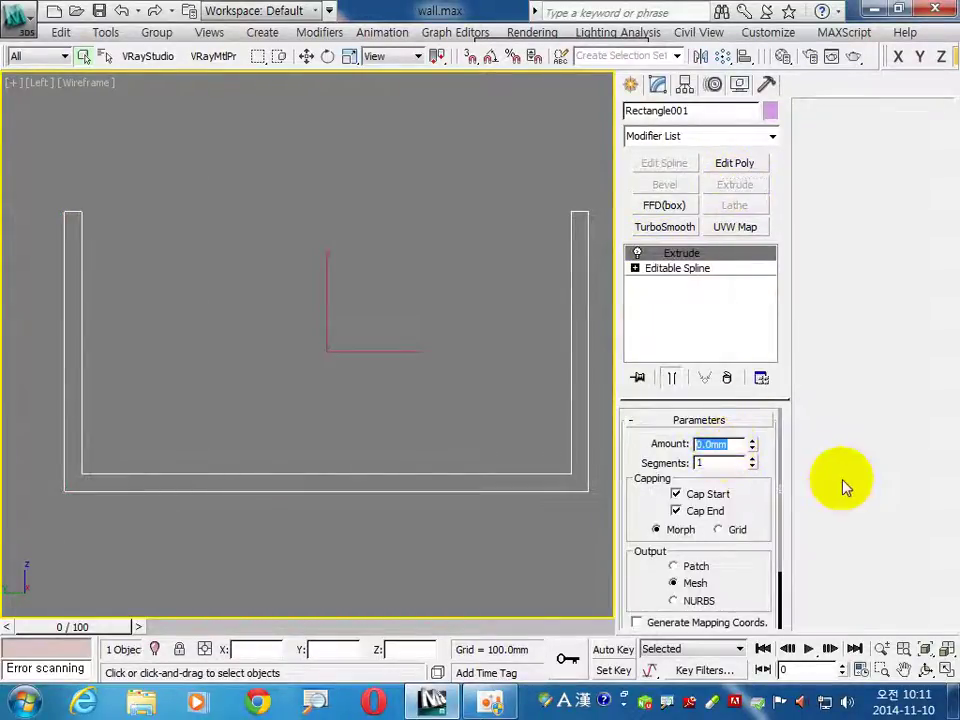
{"action": "type", "text": "25"}
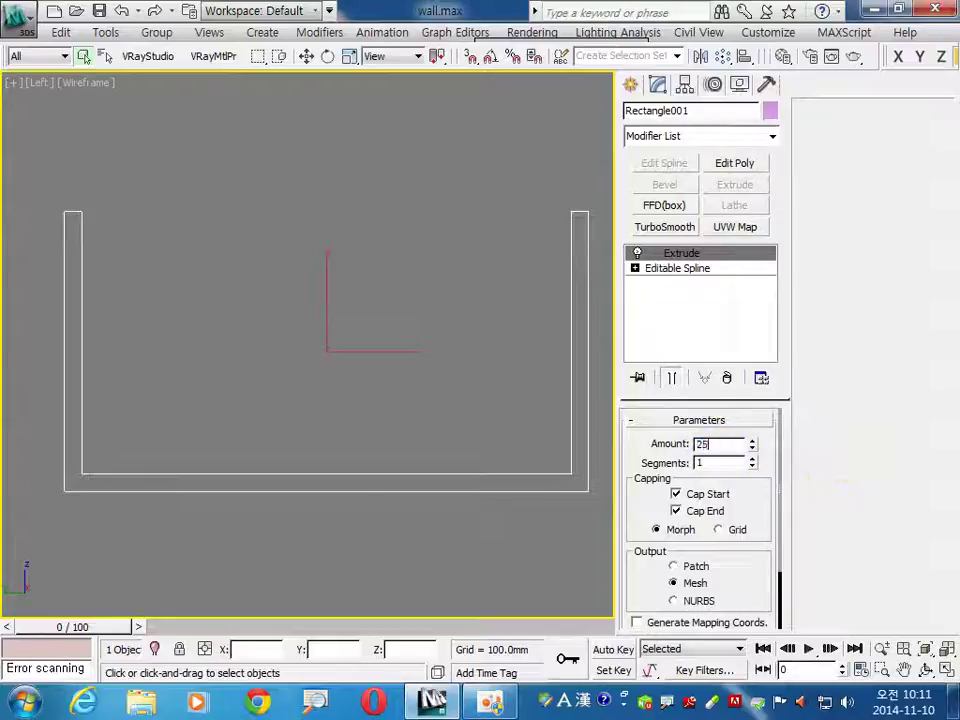
{"action": "type", "text": "0"}
{"action": "key", "text": "Return"}
Step: Deselect the frame and limit snapping to Vertex only
{"action": "left_click", "coordinate": [510, 381]}
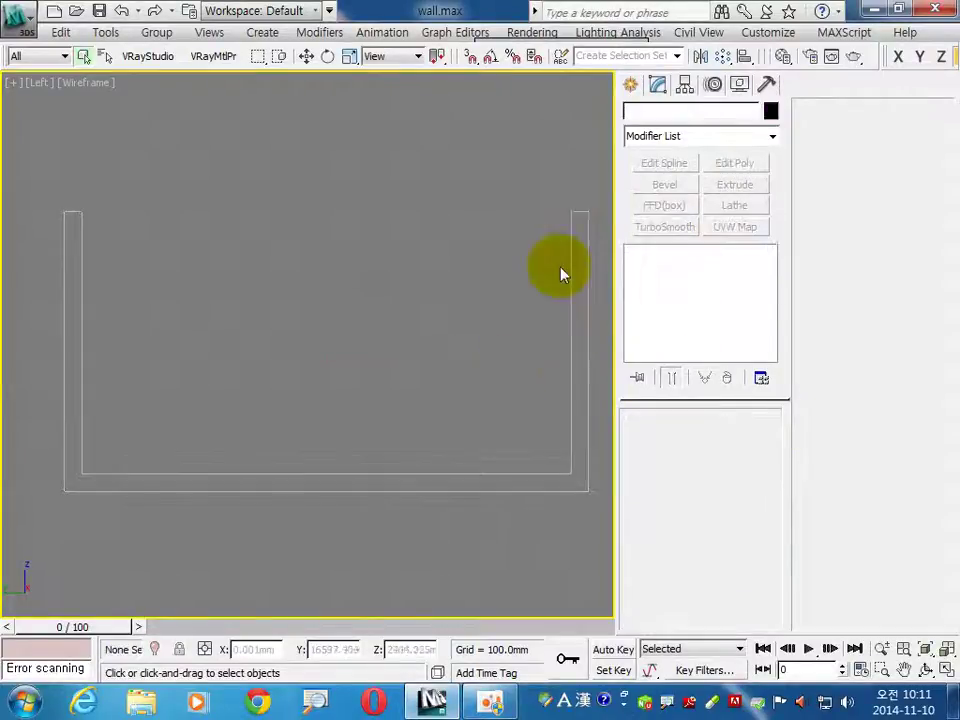
{"action": "right_click", "coordinate": [472, 62]}
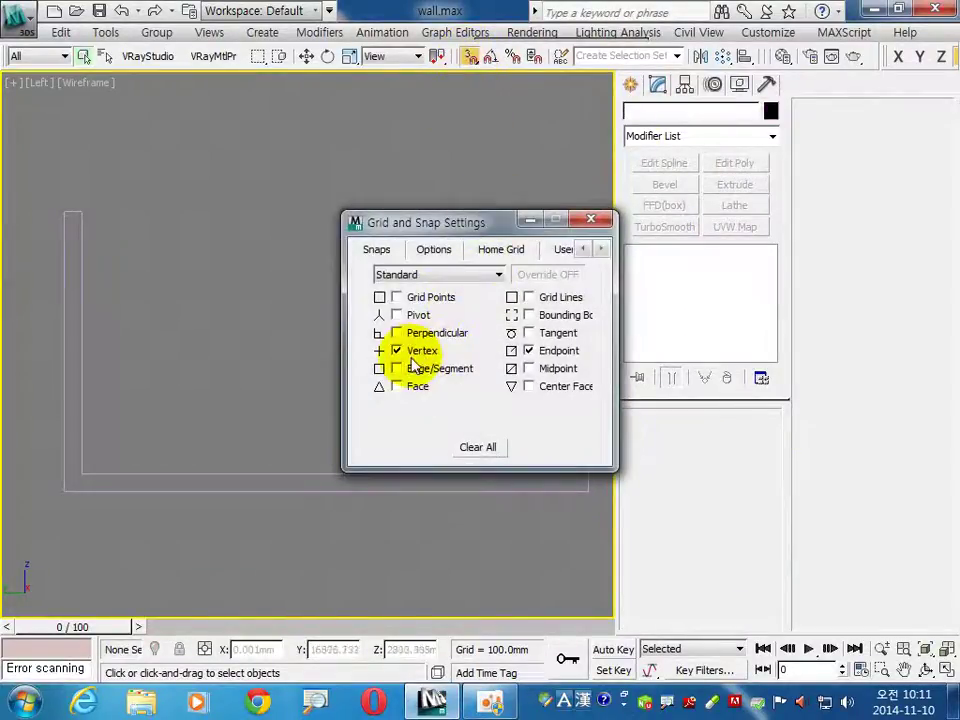
{"action": "left_click", "coordinate": [529, 351]}
{"action": "left_click", "coordinate": [591, 219]}
Step: Snap a 750 by 1400 mm Rectangle002 inside the frame and convert it to an editable spline
{"action": "left_click", "coordinate": [631, 84]}
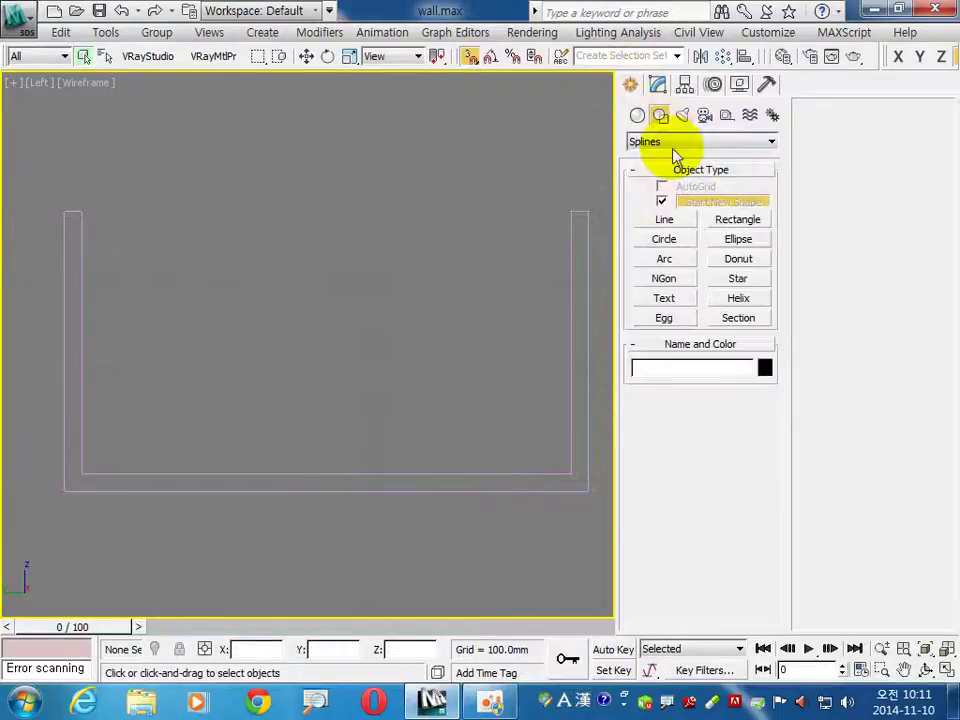
{"action": "left_click", "coordinate": [738, 219]}
{"action": "left_click_drag", "start_coordinate": [82, 474], "coordinate": [560, 207]}
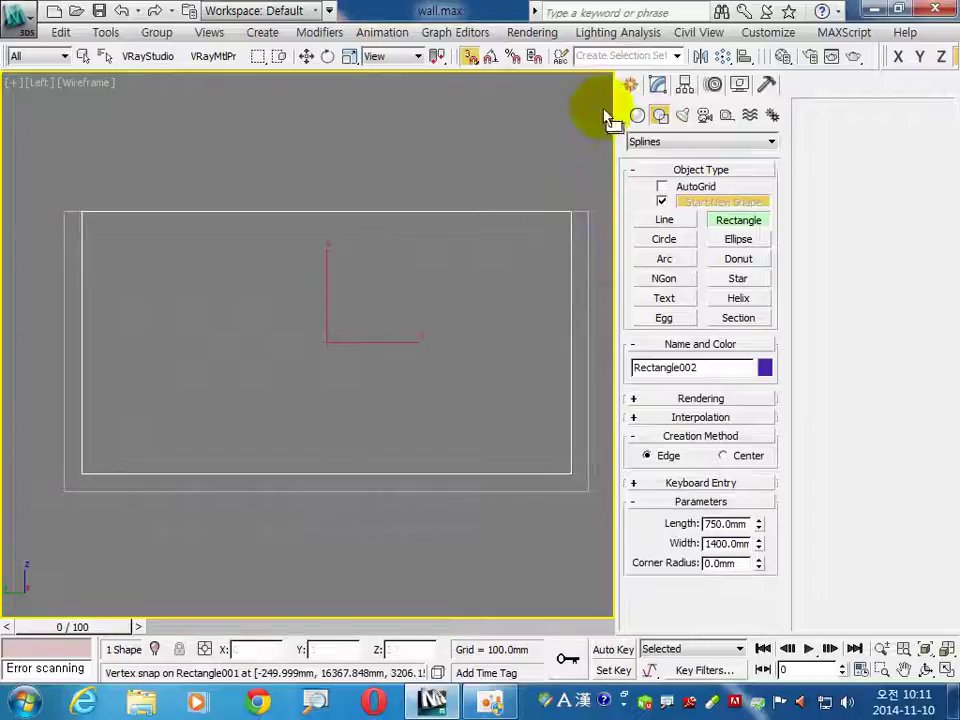
{"action": "left_click", "coordinate": [470, 57]}
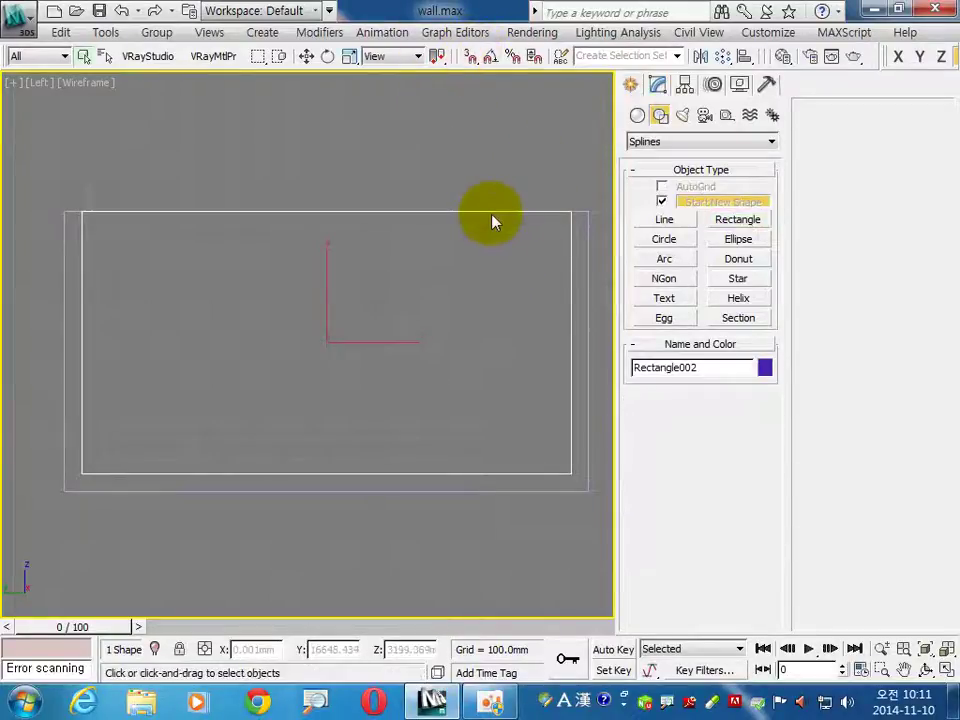
{"action": "right_click", "coordinate": [489, 214]}
{"action": "mouse_move", "coordinate": [530, 381]}
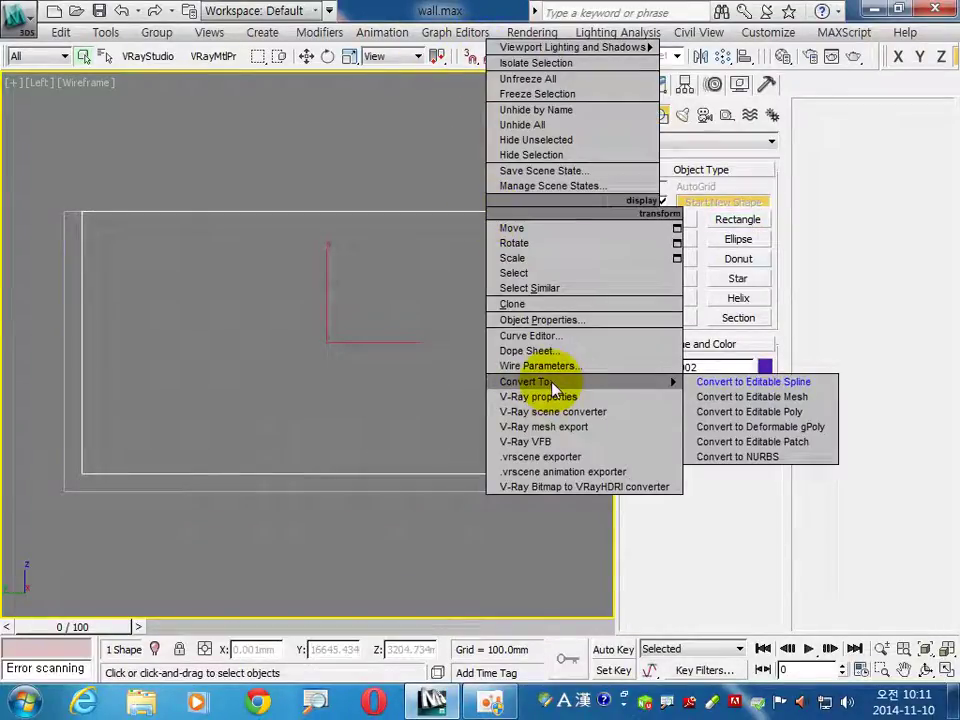
{"action": "left_click", "coordinate": [715, 382]}
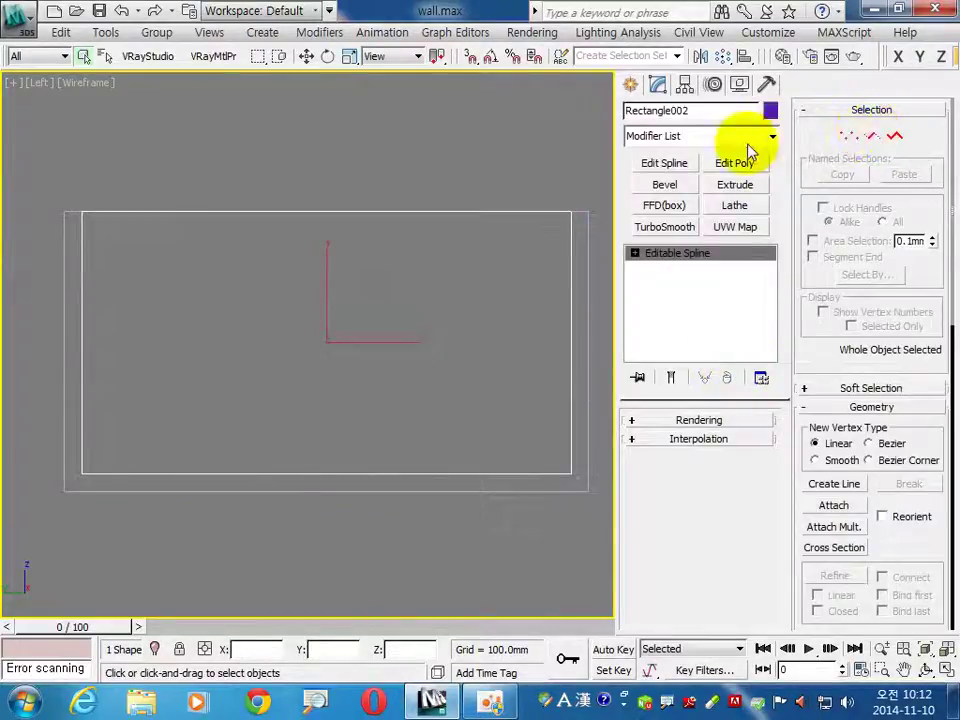
Step: Delete the top segment of Rectangle002
{"action": "left_click", "coordinate": [871, 136]}
{"action": "left_click", "coordinate": [456, 212]}
{"action": "key", "text": "Delete"}
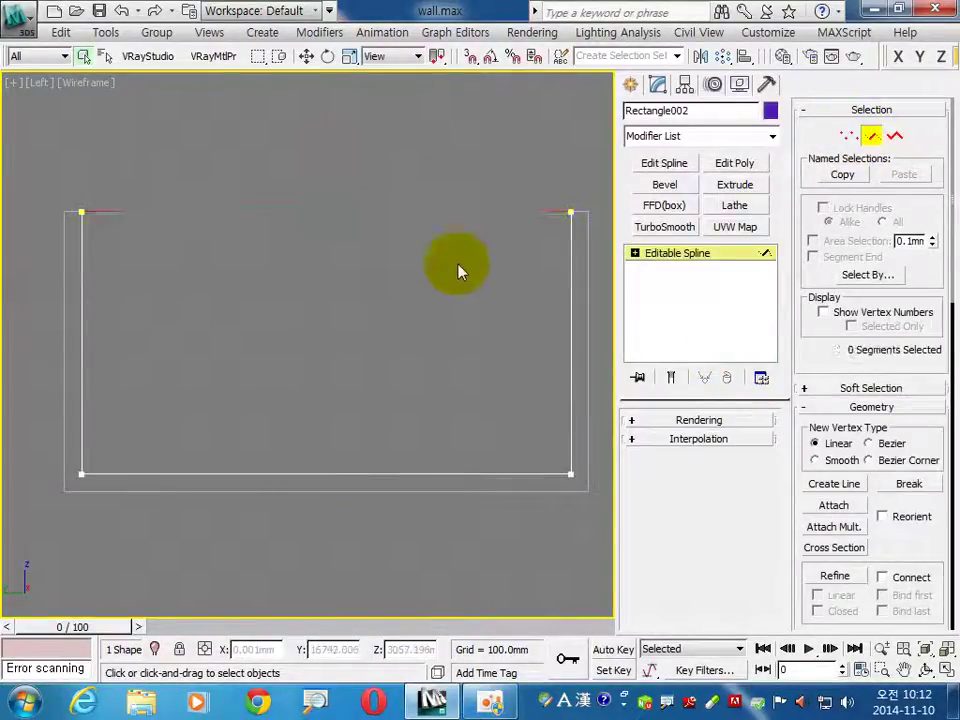
Step: Outline the remaining U-shaped spline by 5 and expand its sub-object levels
{"action": "left_click", "coordinate": [895, 136]}
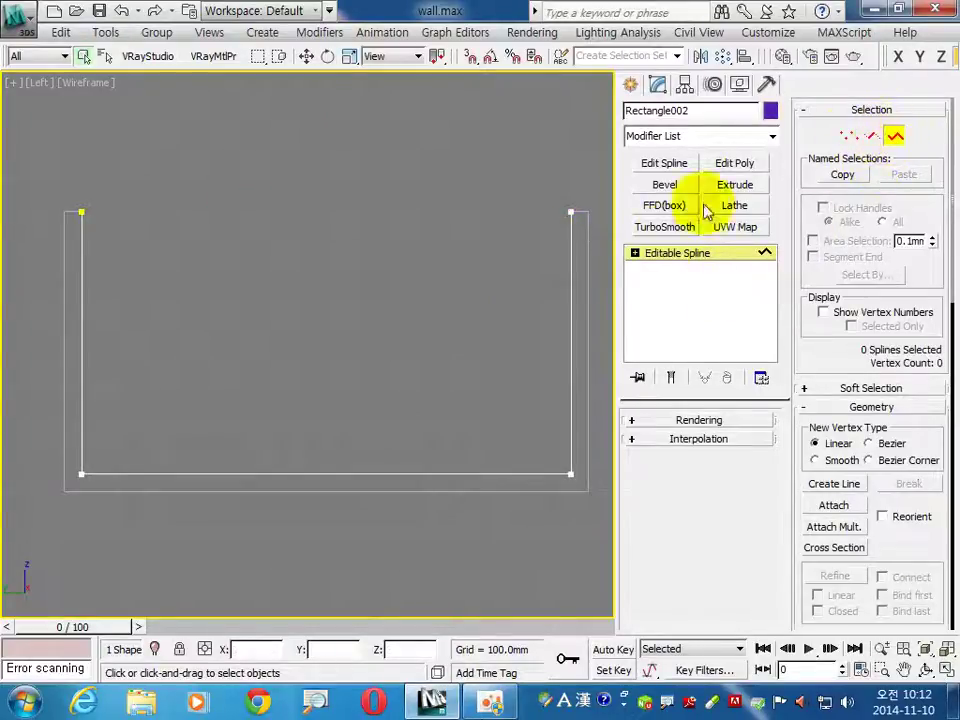
{"action": "left_click", "coordinate": [568, 302]}
{"action": "left_click_drag", "start_coordinate": [906, 540], "coordinate": [912, 83]}
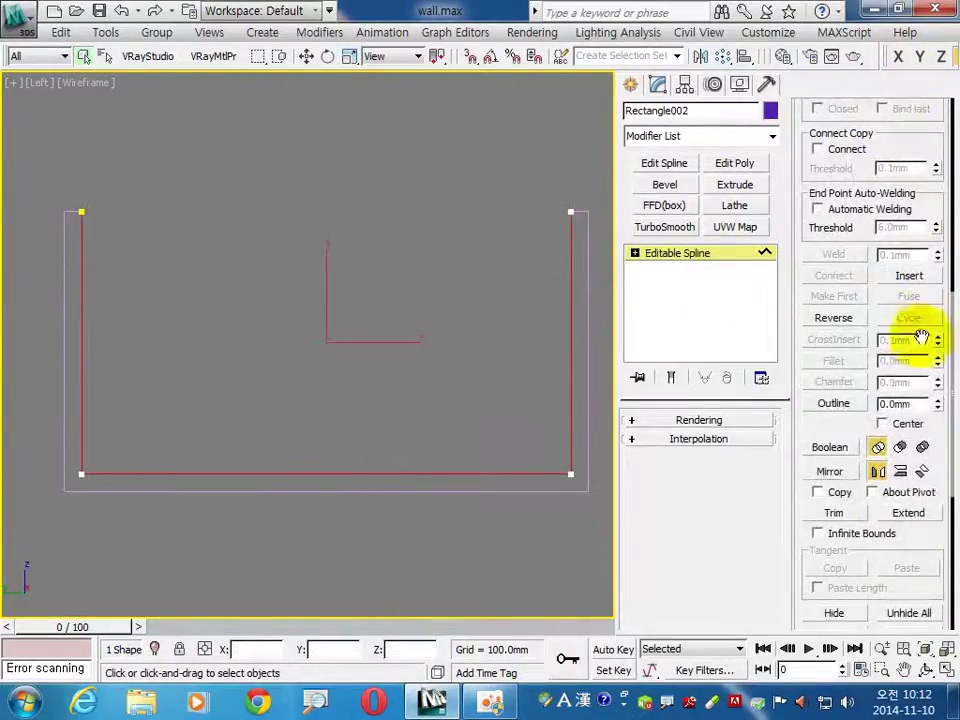
{"action": "double_click", "coordinate": [889, 403]}
{"action": "type", "text": "5"}
{"action": "key", "text": "Return"}
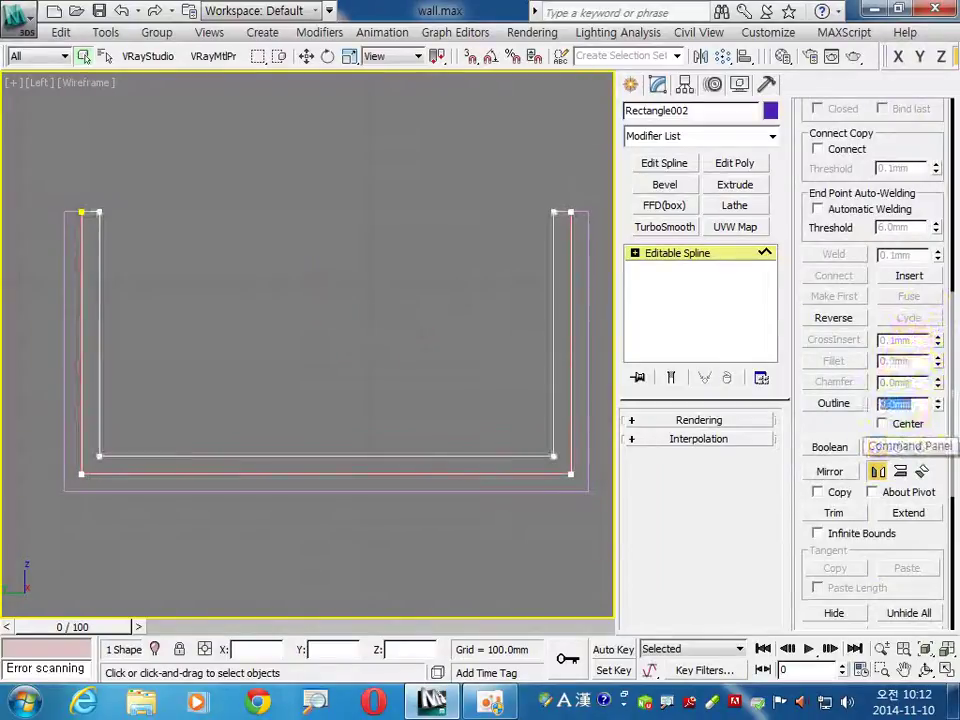
{"action": "left_click", "coordinate": [705, 256]}
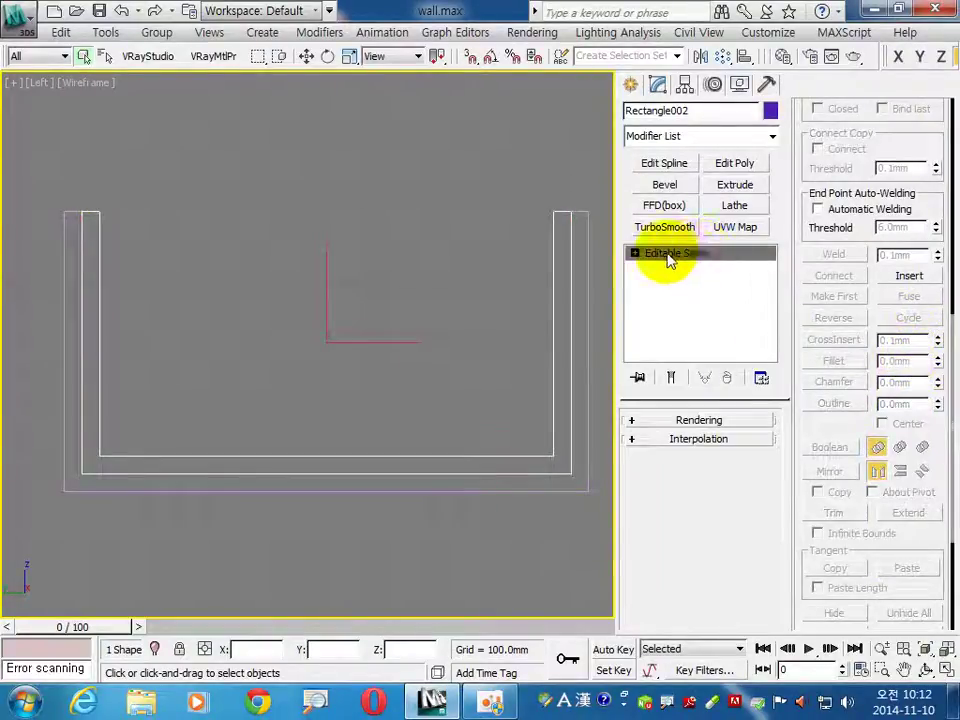
{"action": "left_click", "coordinate": [636, 253]}
{"action": "left_click", "coordinate": [674, 285]}
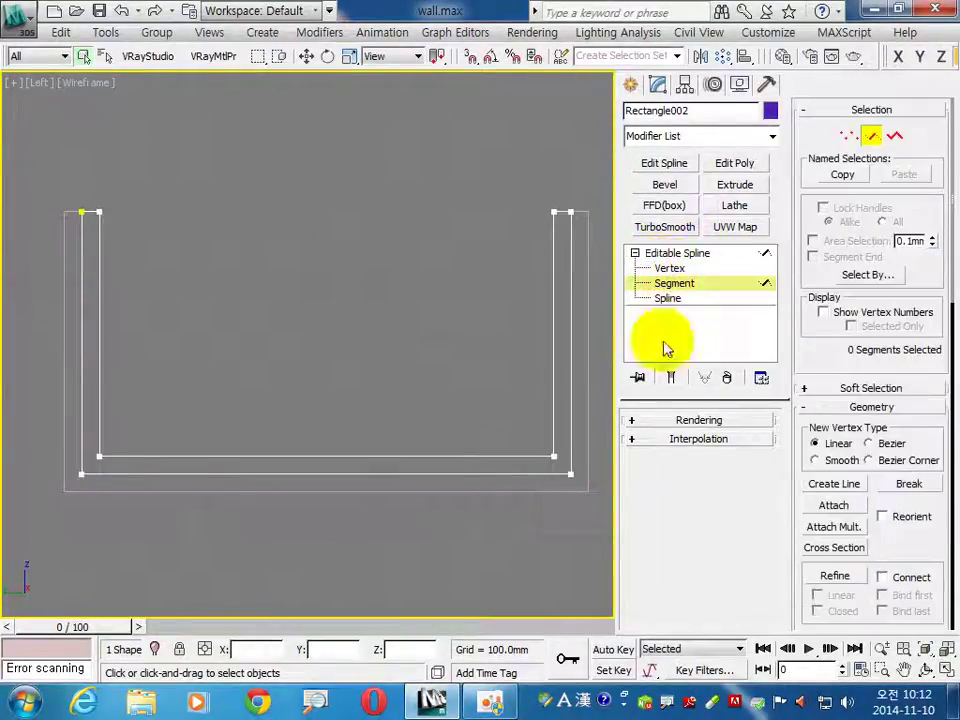
{"action": "left_click_drag", "start_coordinate": [548, 500], "coordinate": [600, 205]}
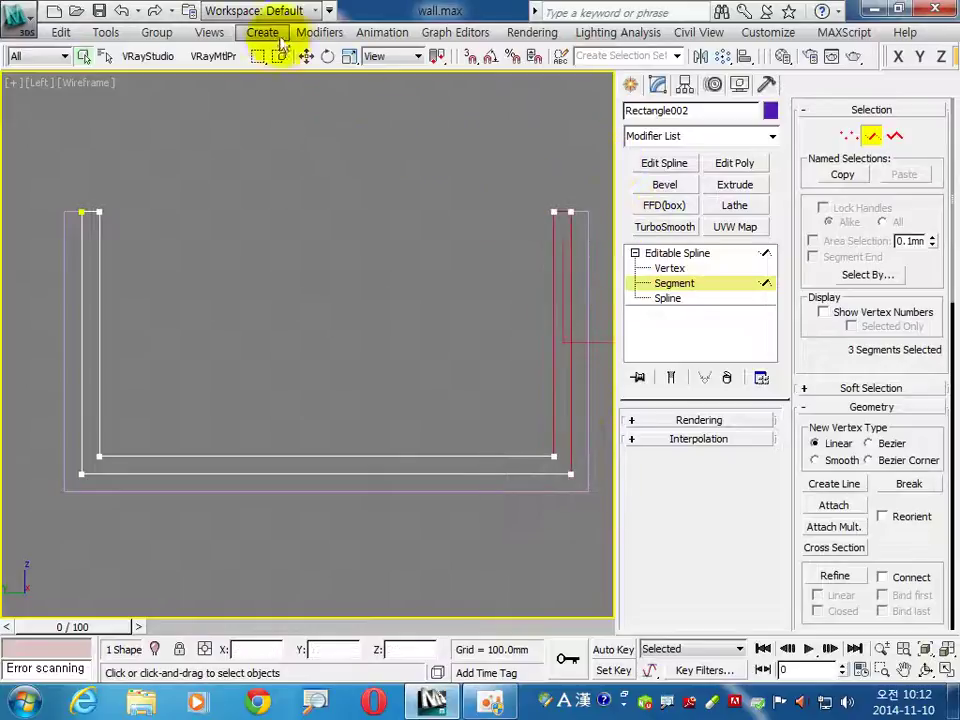
{"action": "right_click", "coordinate": [306, 56]}
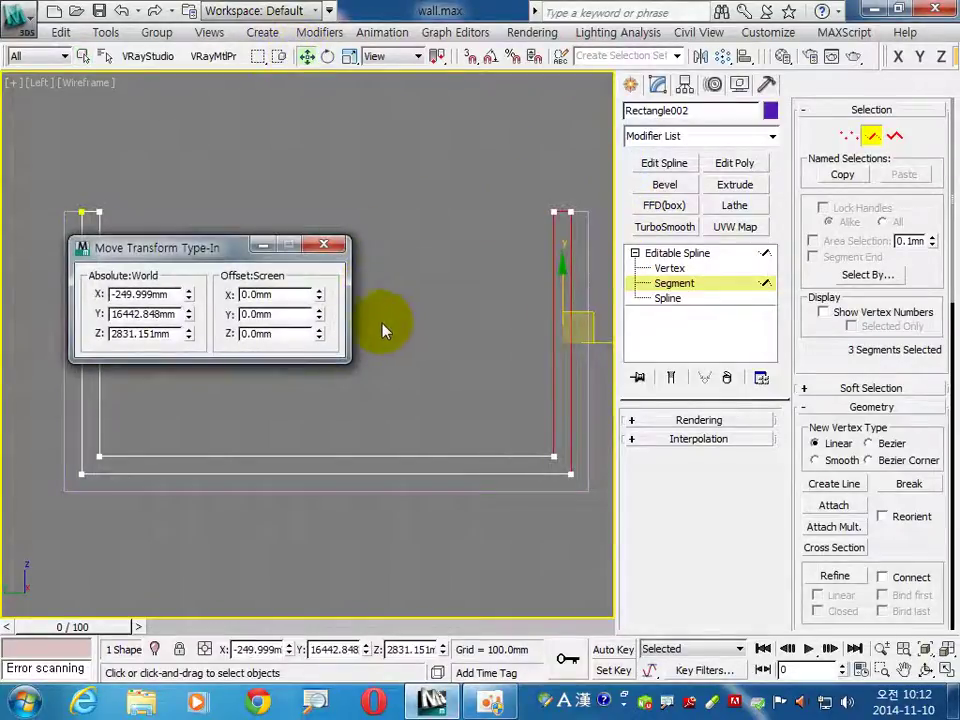
{"action": "double_click", "coordinate": [280, 296]}
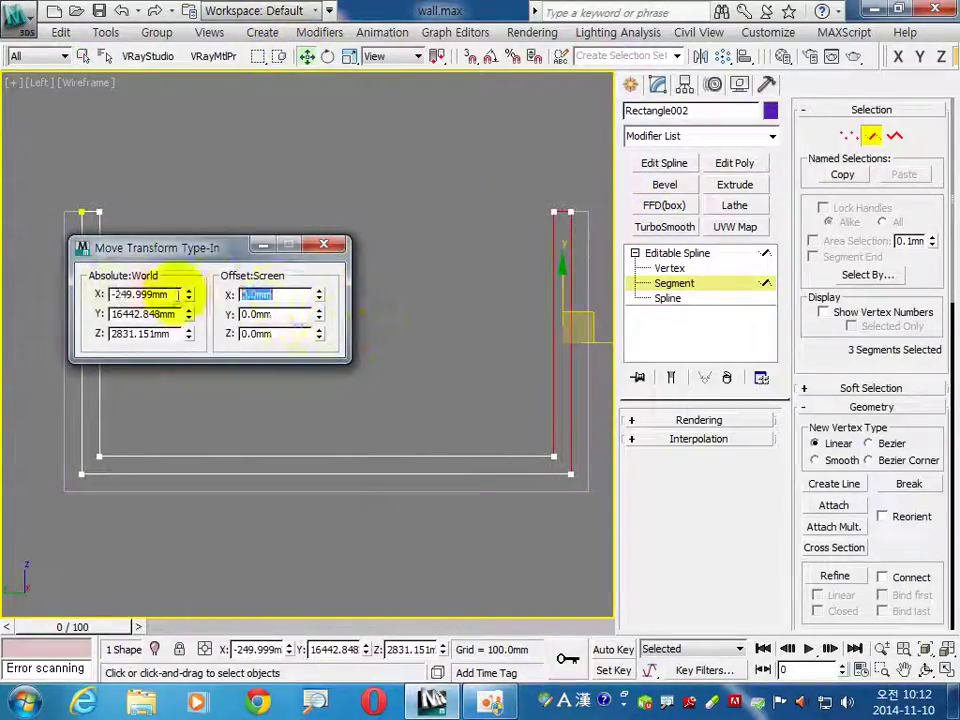
{"action": "type", "text": "-650"}
{"action": "key", "text": "Return"}
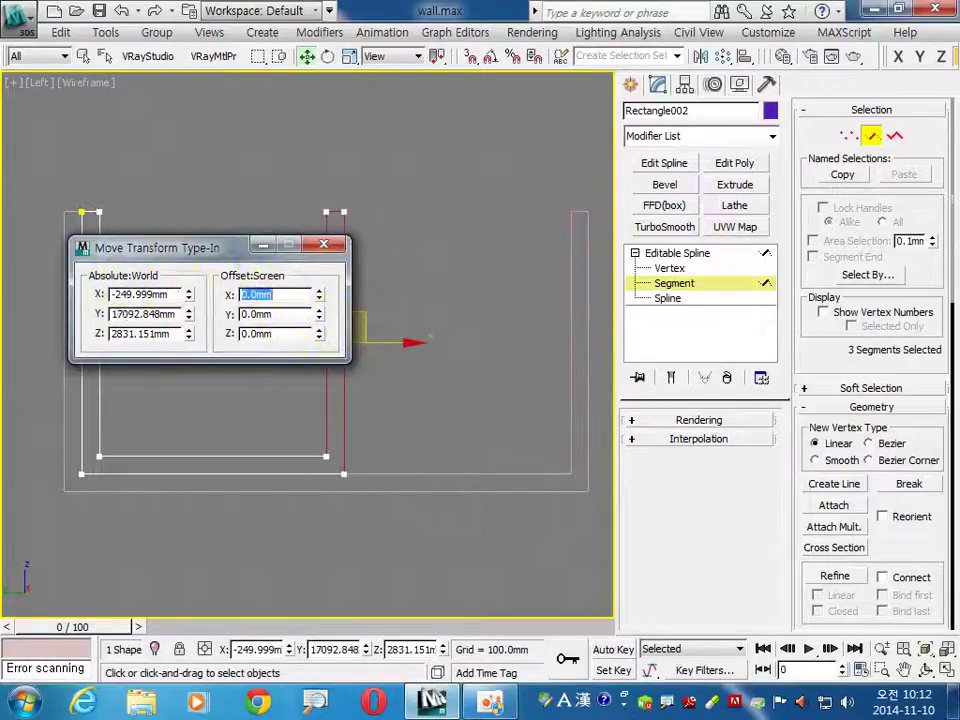
{"action": "left_click", "coordinate": [323, 245]}
{"action": "left_click", "coordinate": [720, 289]}
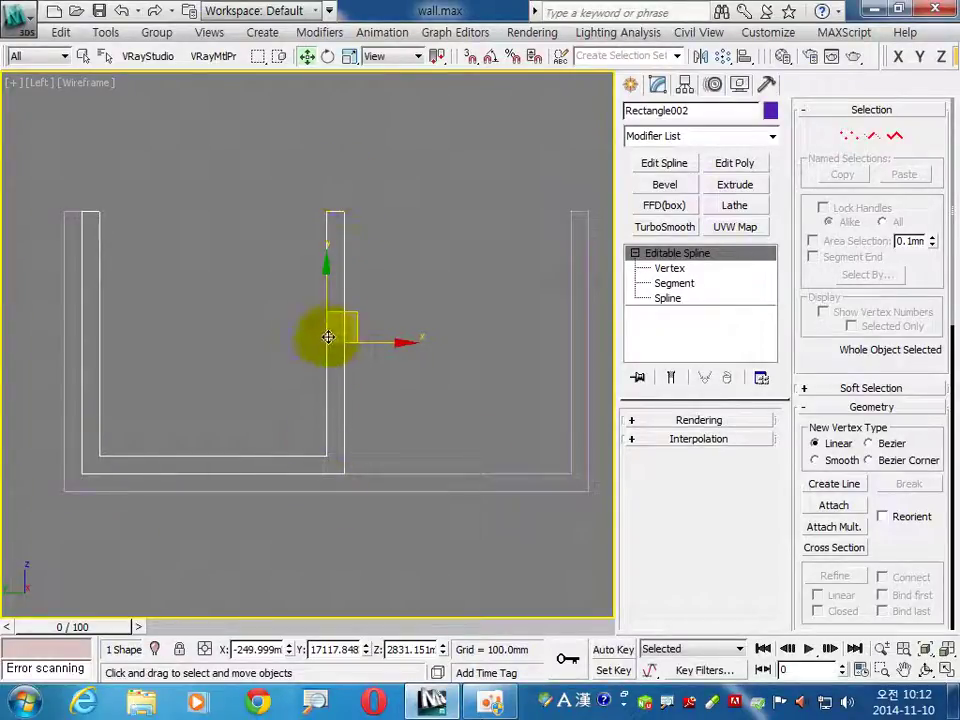
{"action": "left_click", "coordinate": [360, 346]}
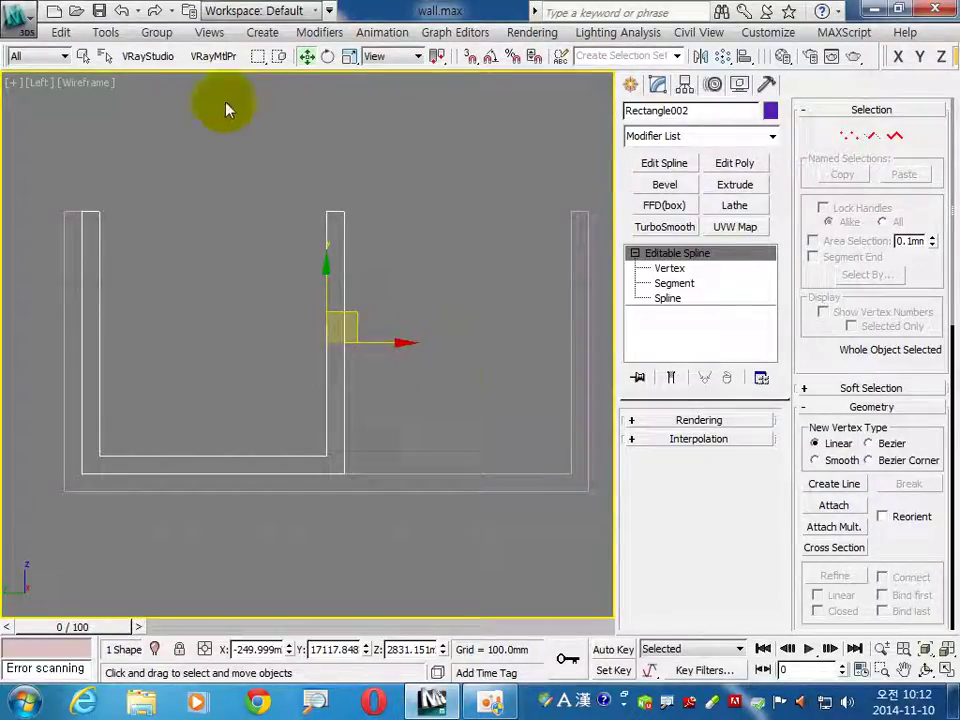
{"action": "left_click", "coordinate": [121, 17]}
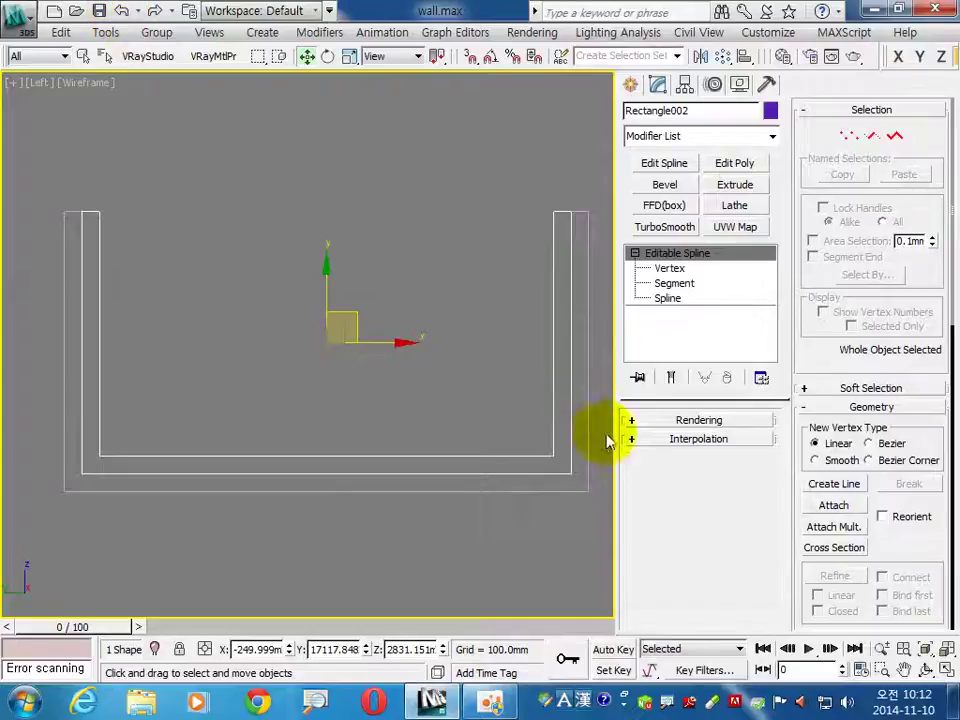
Step: Move the profile's right-wall segments numerically along X to the middle of the opening
{"action": "left_click", "coordinate": [456, 388]}
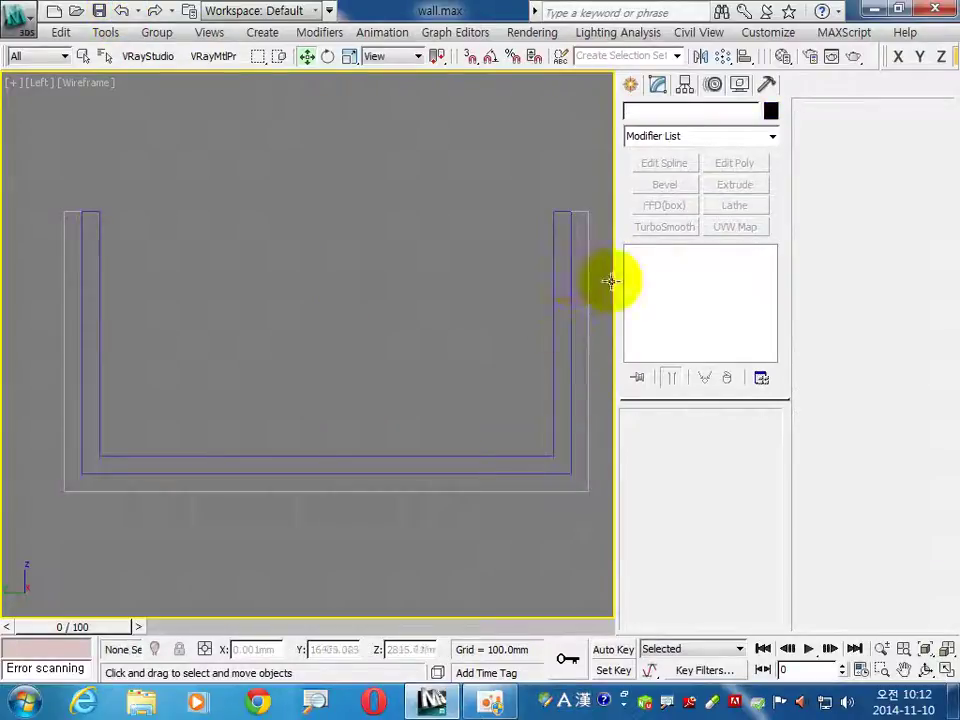
{"action": "left_click", "coordinate": [548, 300]}
{"action": "left_click", "coordinate": [672, 283]}
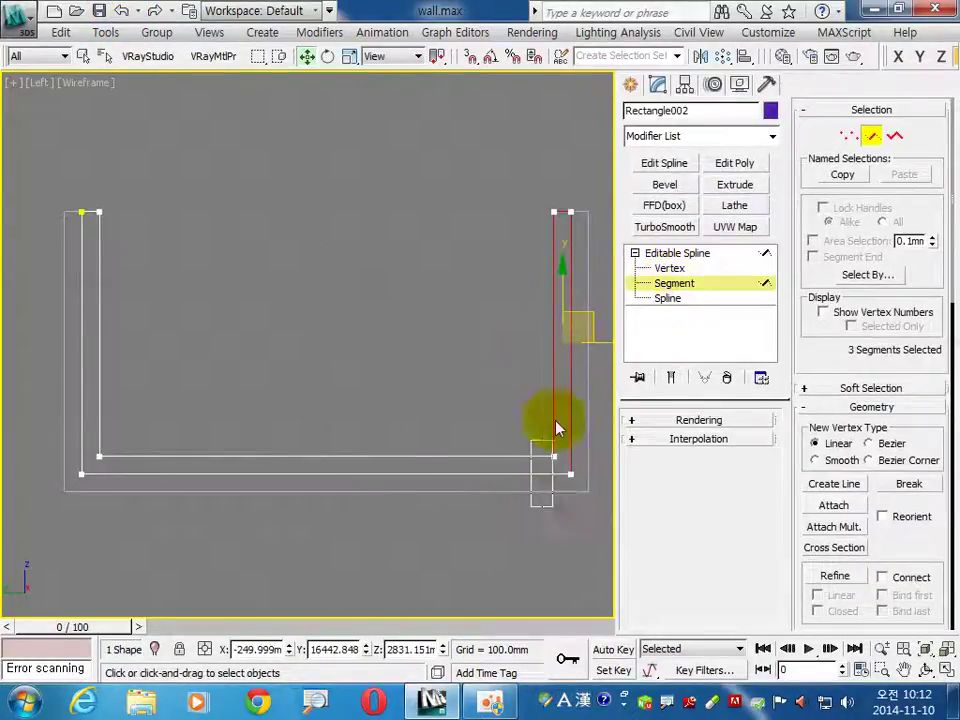
{"action": "right_click", "coordinate": [307, 56]}
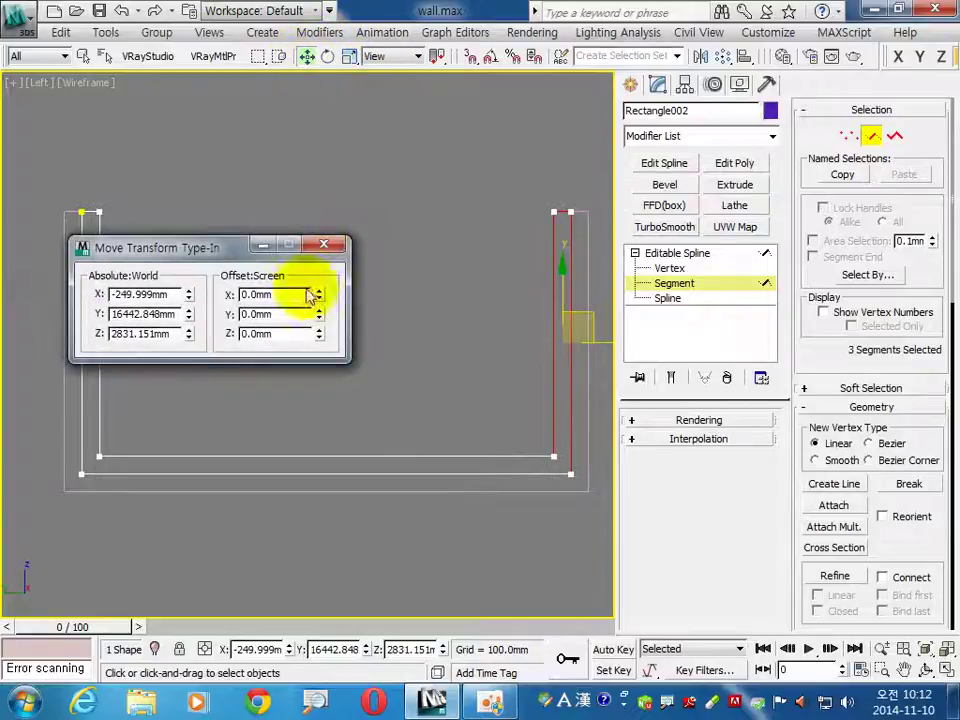
{"action": "double_click", "coordinate": [285, 294]}
{"action": "type", "text": "-7"}
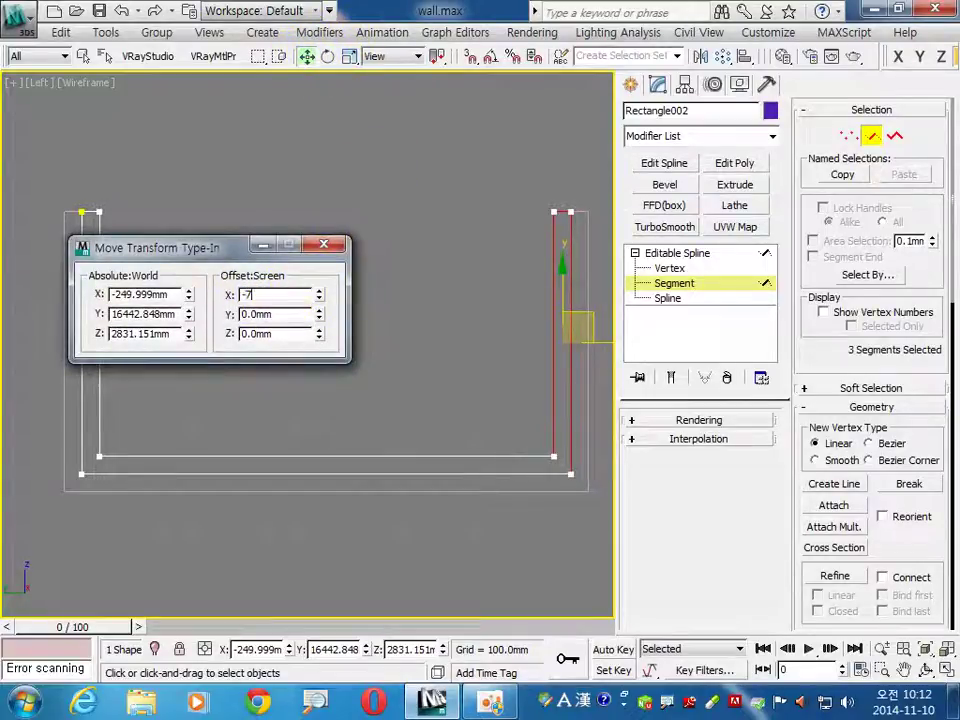
{"action": "type", "text": "00"}
{"action": "key", "text": "Return"}
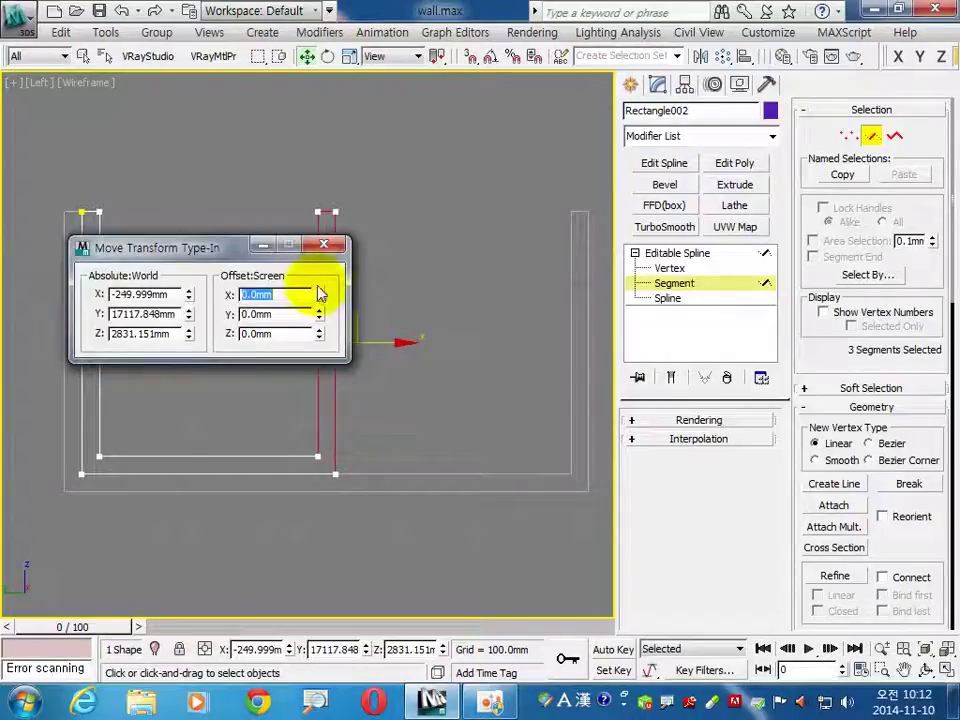
{"action": "left_click", "coordinate": [323, 244]}
{"action": "left_click", "coordinate": [700, 284]}
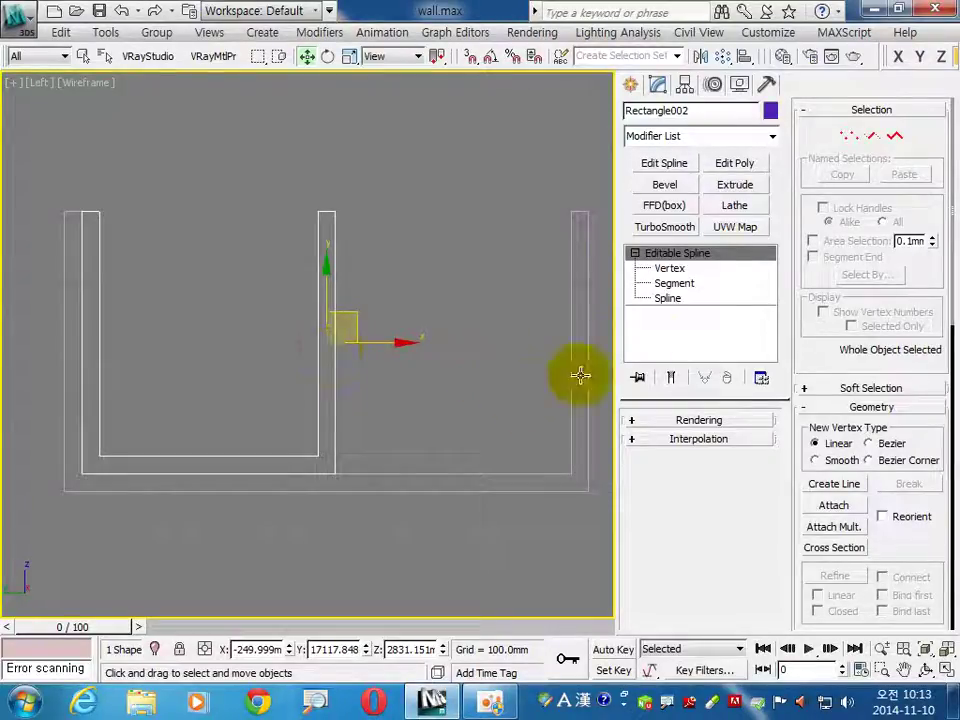
Step: Extrude the frame profile 80 mm
{"action": "left_click", "coordinate": [735, 186]}
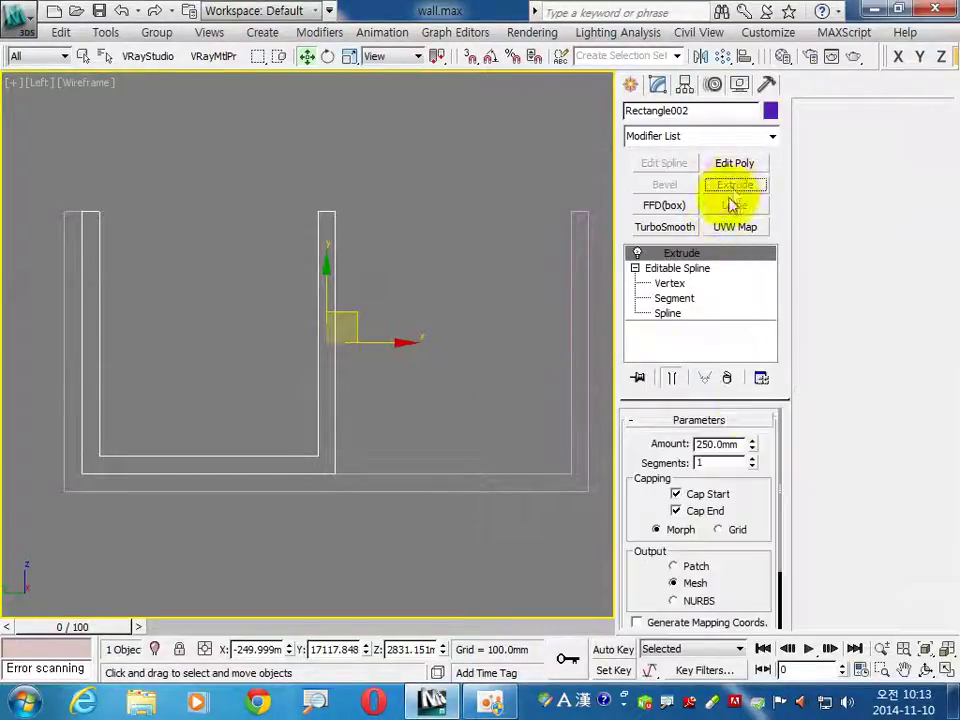
{"action": "double_click", "coordinate": [703, 444]}
{"action": "type", "text": "80"}
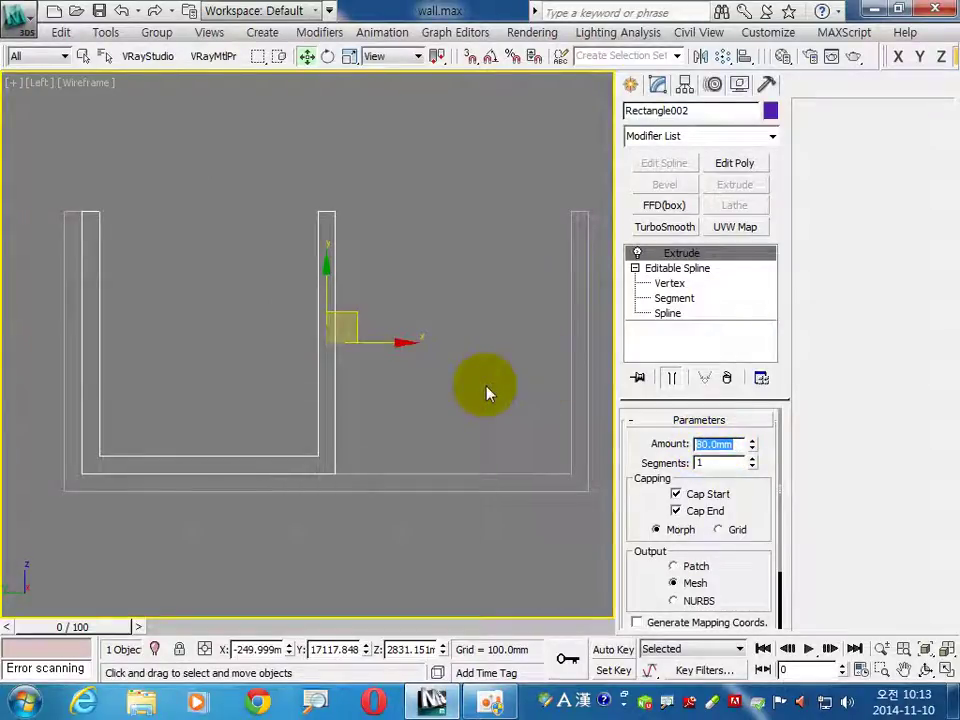
Step: Mirror the extruded profile across X as an instance to fill the right half
{"action": "left_click", "coordinate": [470, 402]}
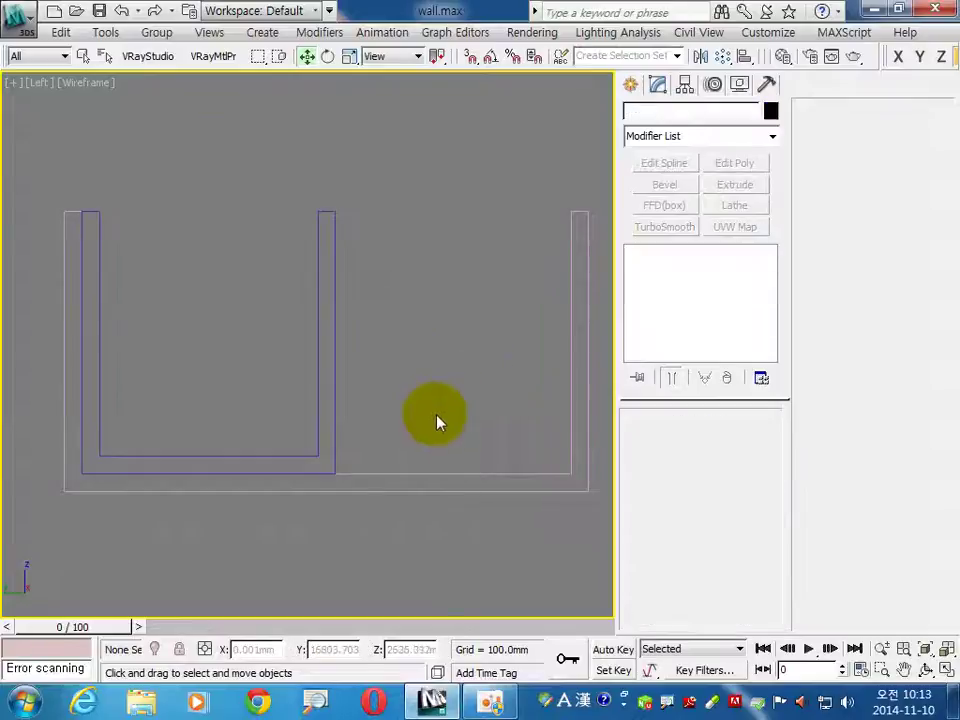
{"action": "left_click", "coordinate": [340, 442]}
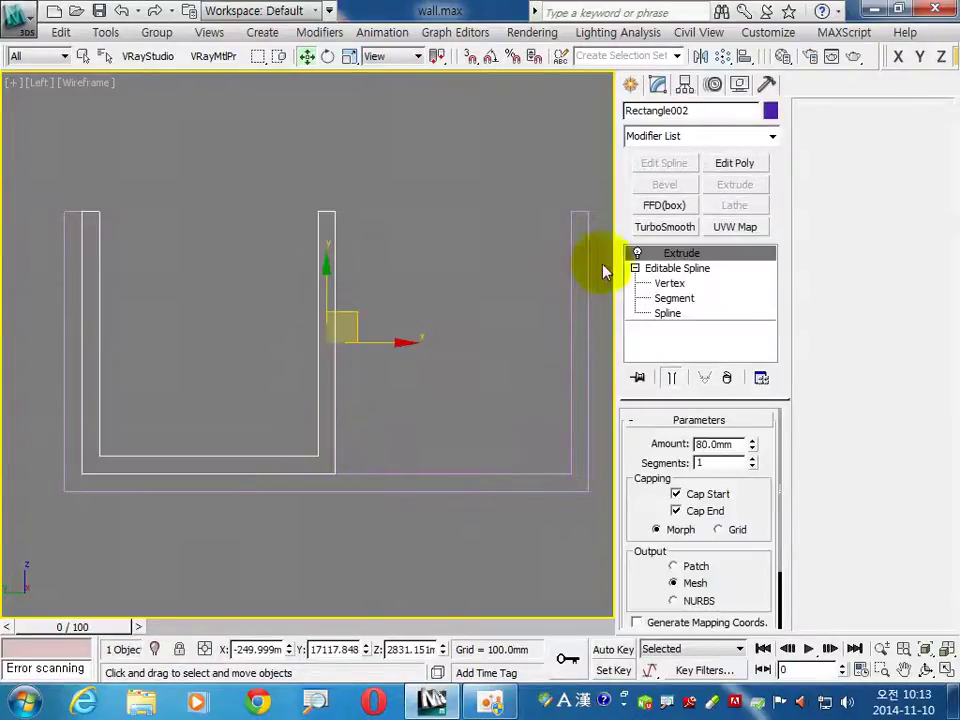
{"action": "left_click", "coordinate": [701, 57]}
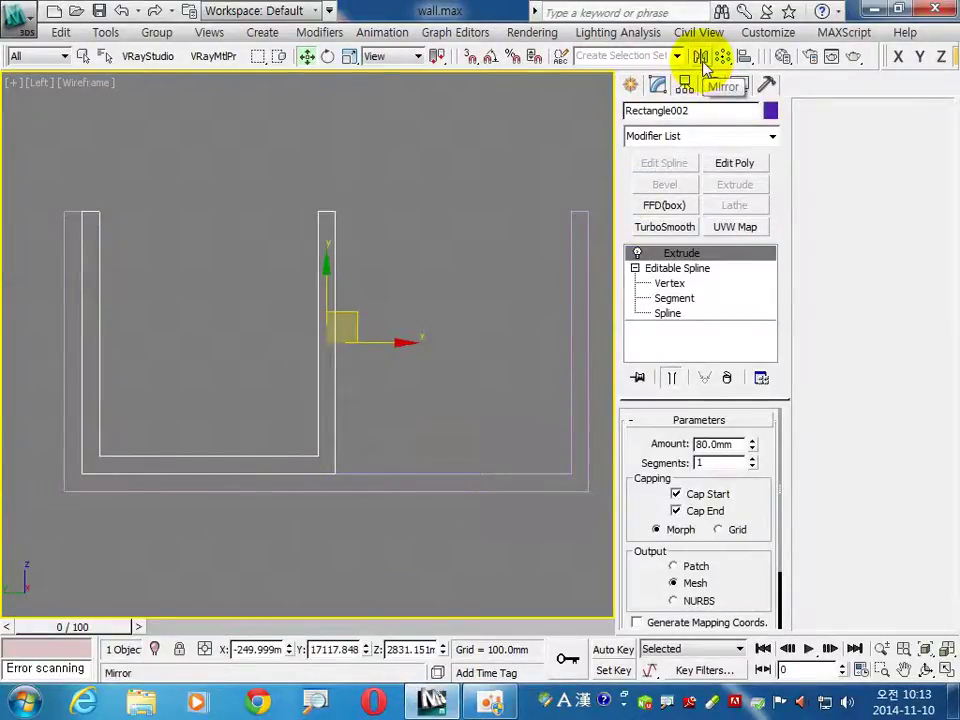
{"action": "left_click", "coordinate": [472, 398]}
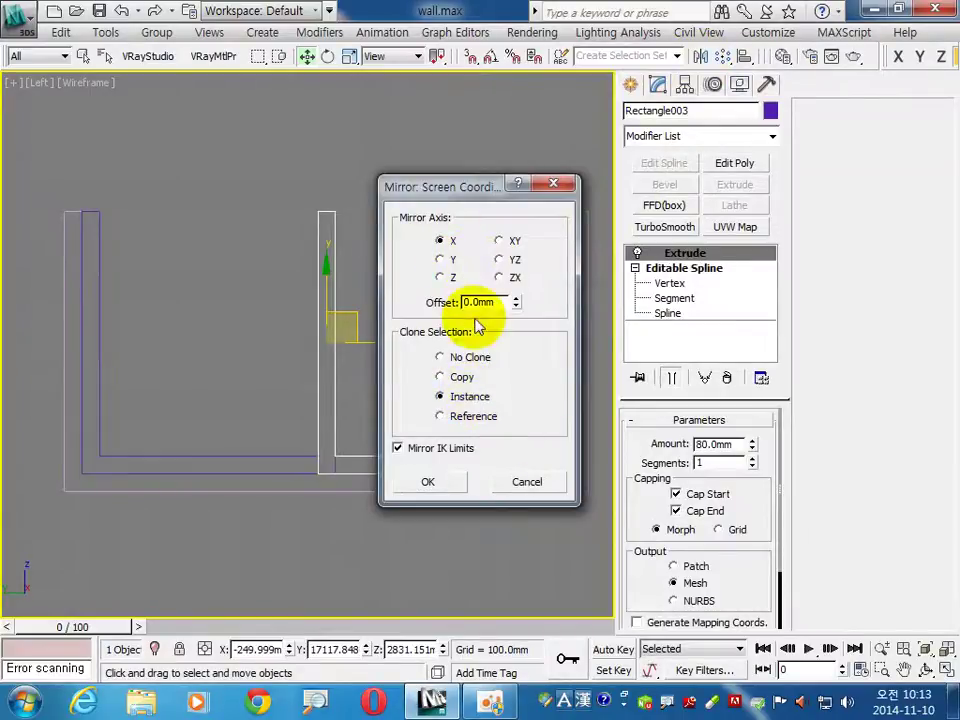
{"action": "left_click", "coordinate": [428, 482]}
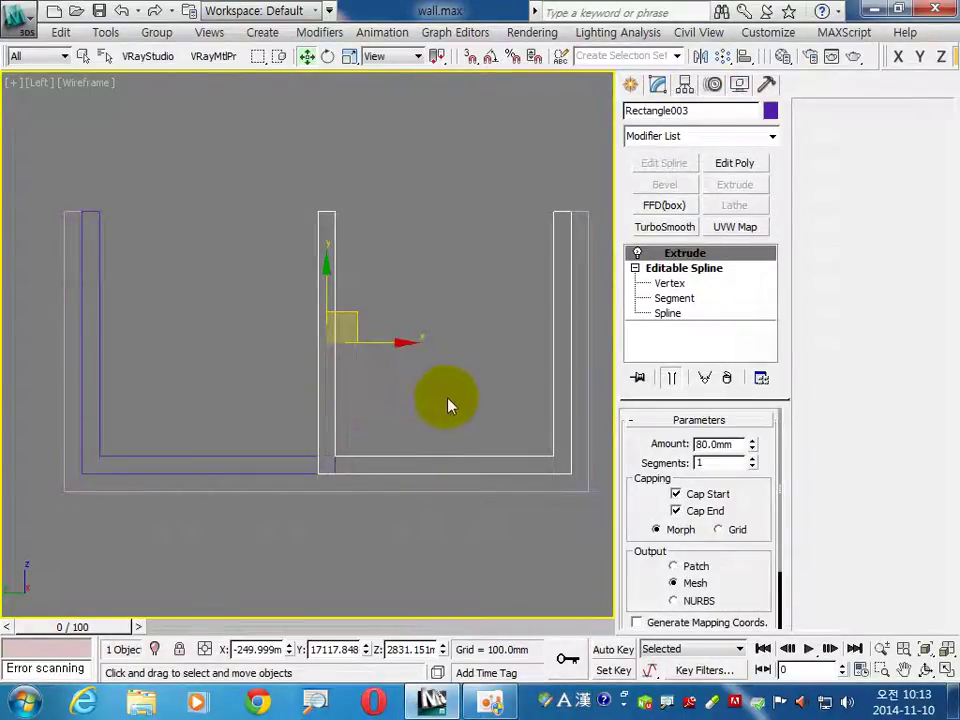
{"action": "left_click", "coordinate": [447, 405]}
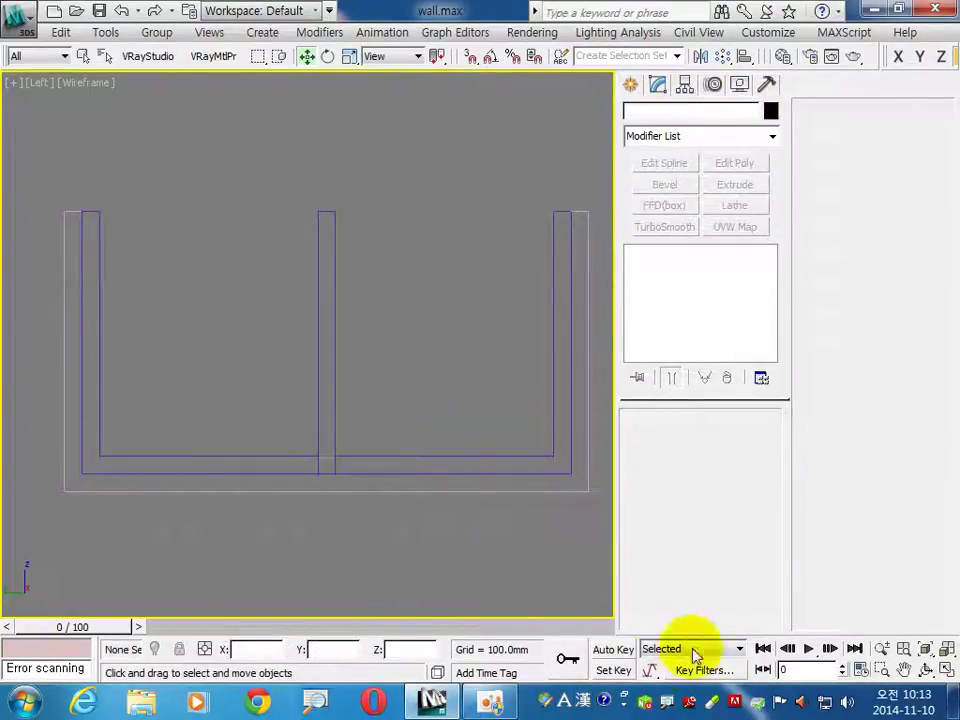
Step: Draw a 700 by 625 mm rectangle, Rectangle004, filling the left pane opening
{"action": "left_click", "coordinate": [628, 86]}
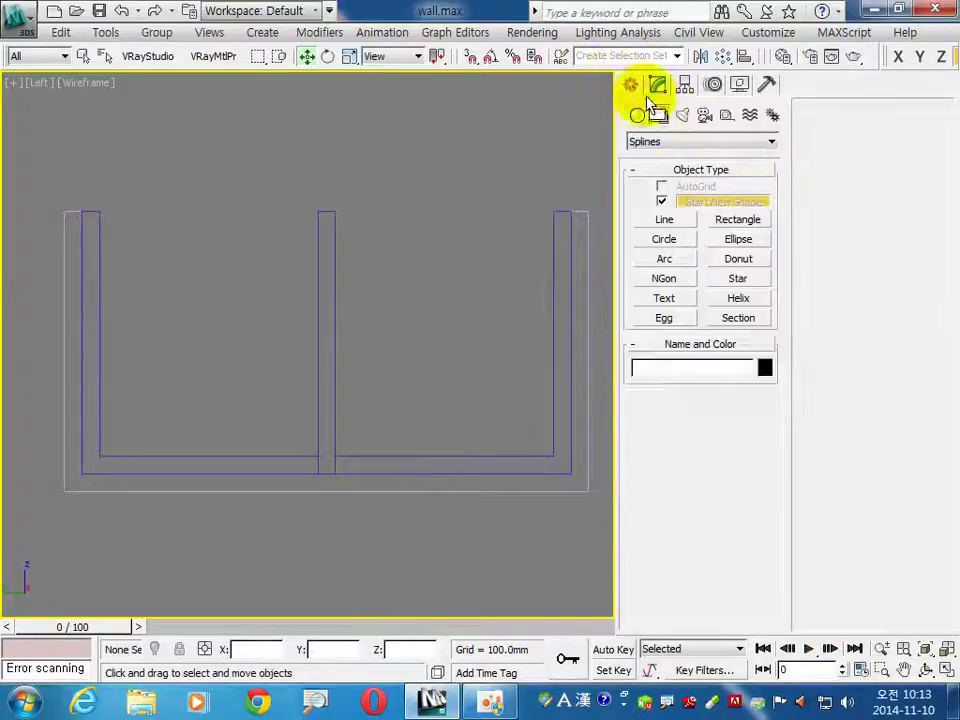
{"action": "left_click", "coordinate": [736, 219]}
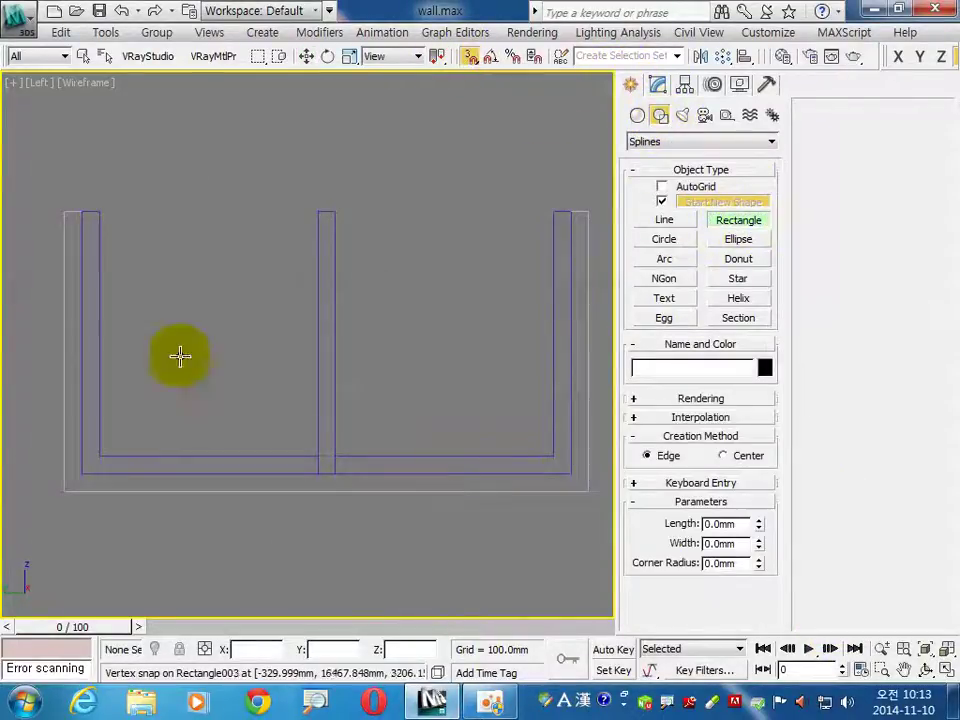
{"action": "left_click_drag", "start_coordinate": [100, 456], "coordinate": [307, 210]}
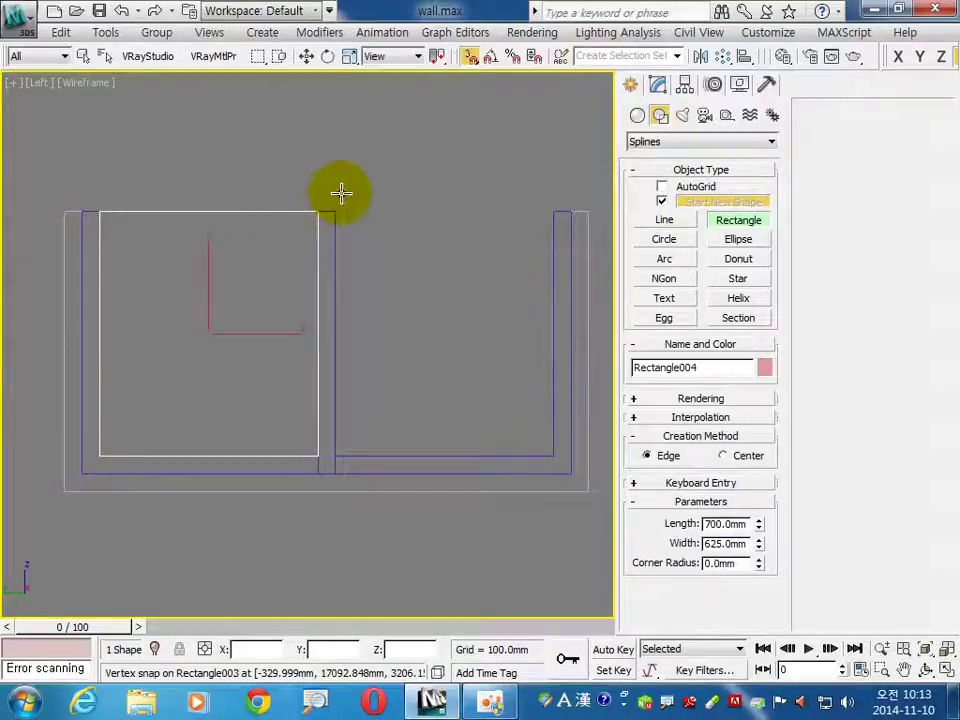
{"action": "left_click", "coordinate": [658, 85]}
{"action": "left_click", "coordinate": [735, 185]}
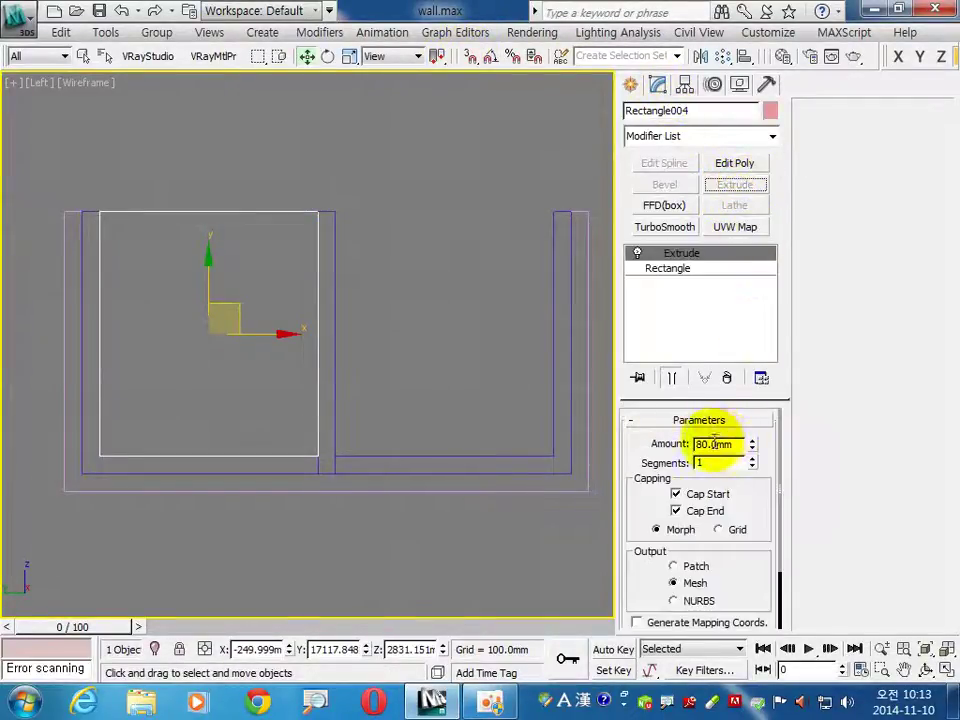
Step: Convert Rectangle004 to an editable spline, extrude it 20 mm, and restore four views
{"action": "right_click", "coordinate": [273, 214]}
{"action": "mouse_move", "coordinate": [306, 383]}
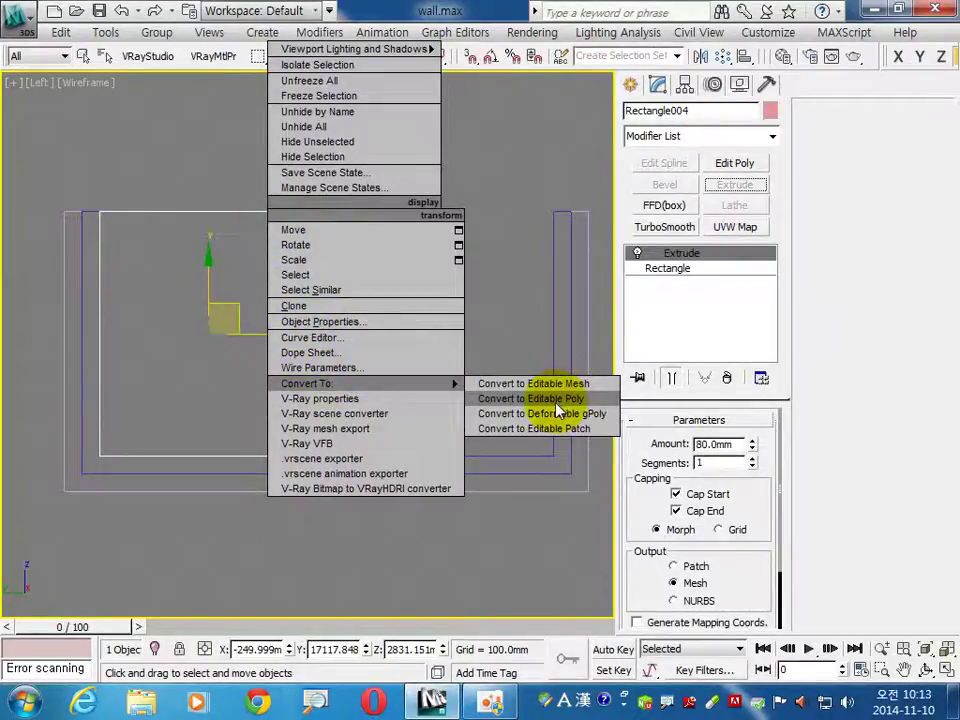
{"action": "left_click", "coordinate": [688, 333]}
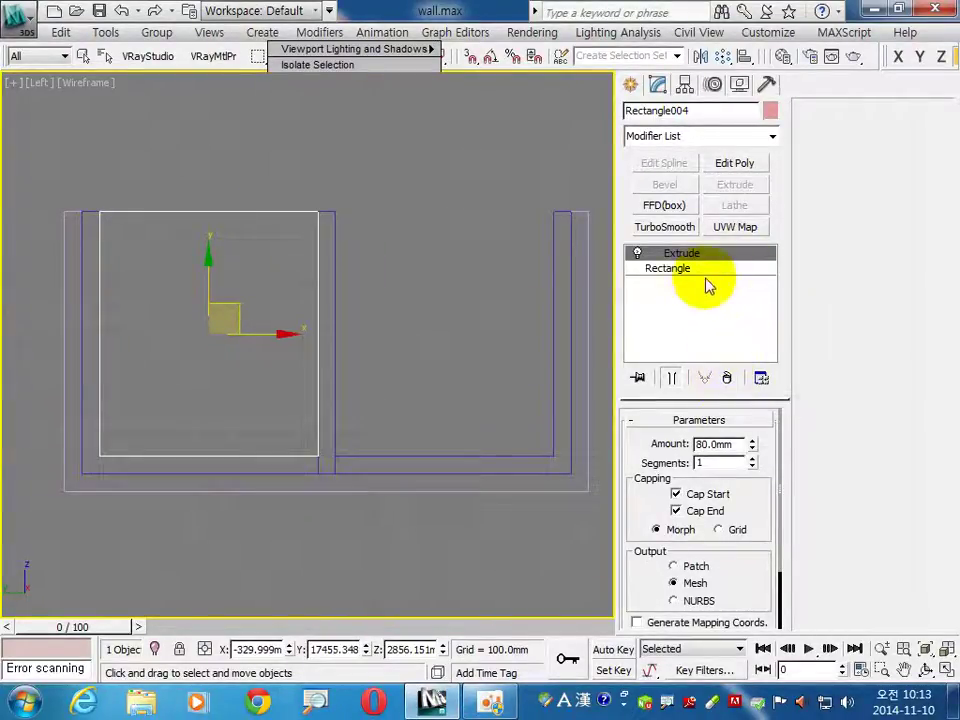
{"action": "left_click", "coordinate": [731, 376]}
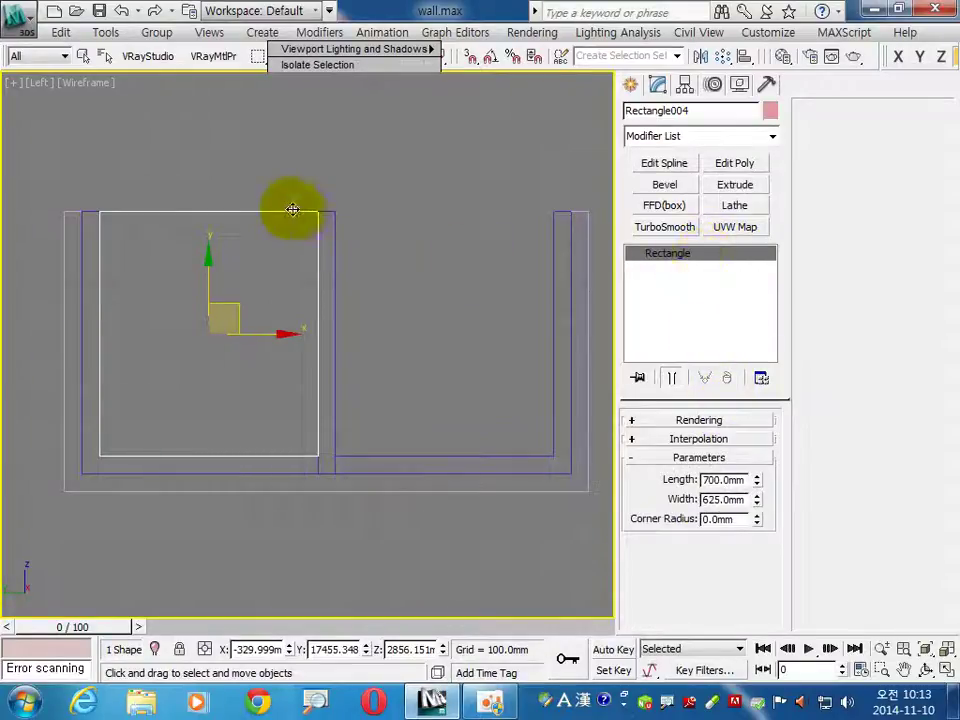
{"action": "right_click", "coordinate": [289, 210]}
{"action": "left_click", "coordinate": [546, 377]}
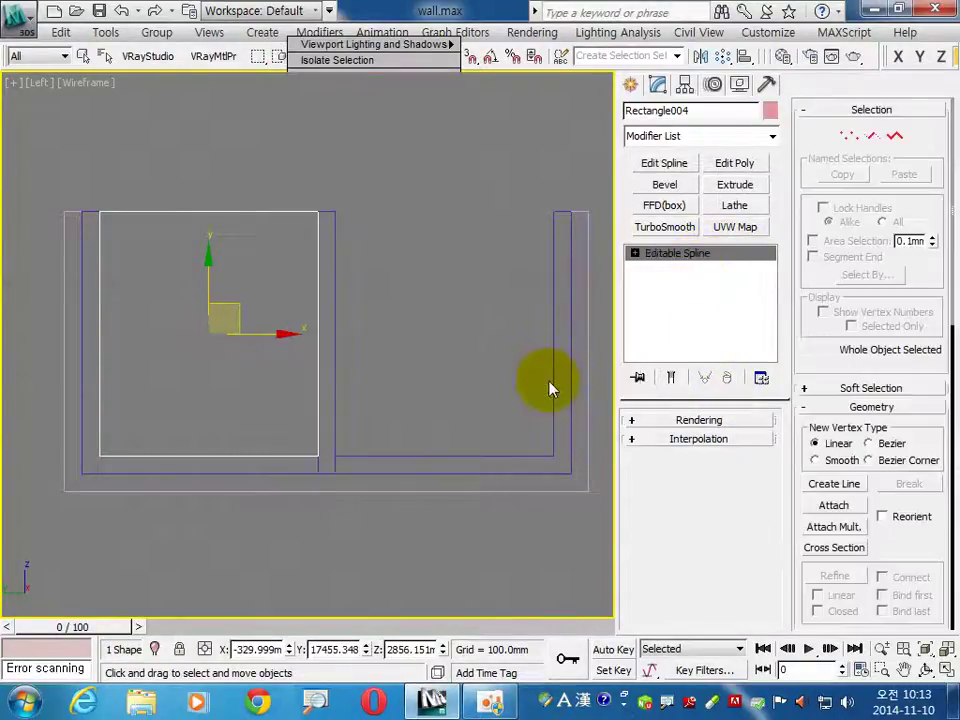
{"action": "left_click", "coordinate": [733, 186]}
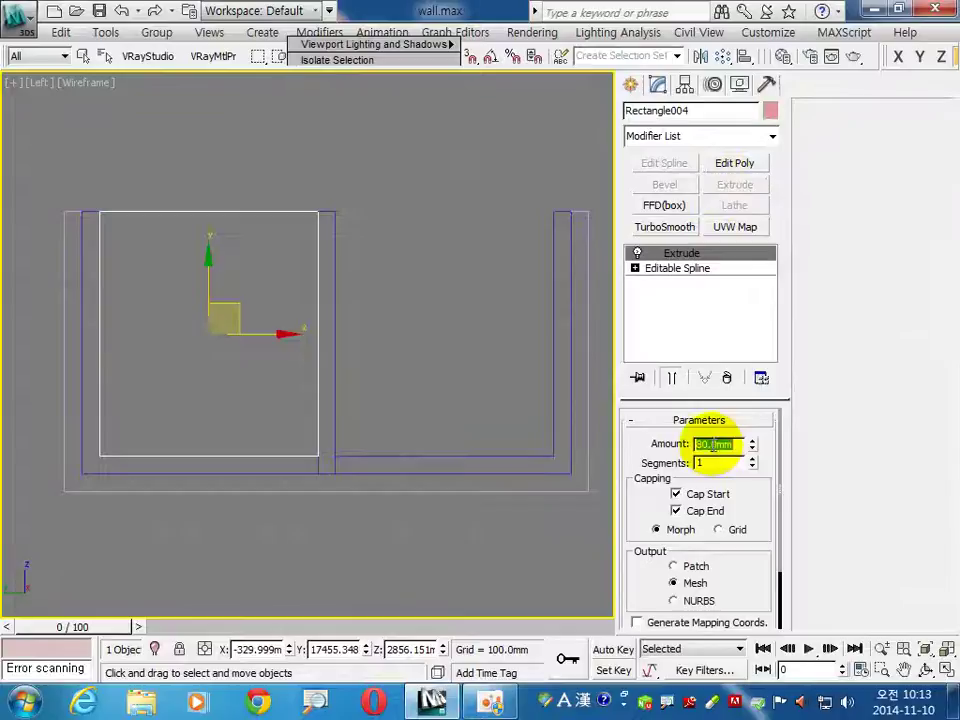
{"action": "type", "text": "20"}
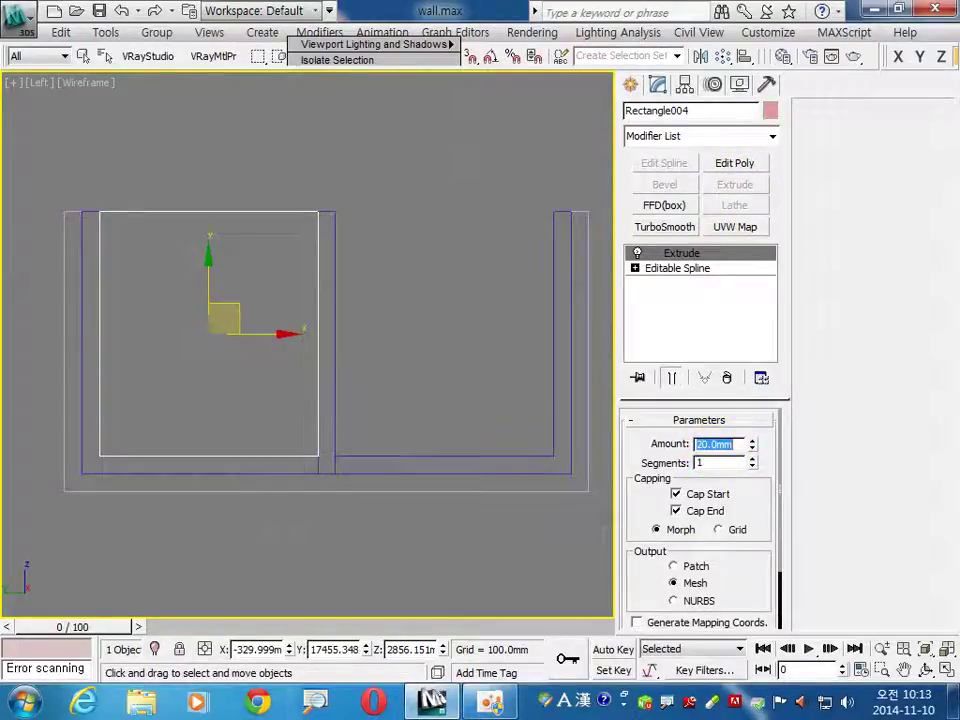
{"action": "left_click", "coordinate": [510, 400]}
{"action": "left_click", "coordinate": [946, 671]}
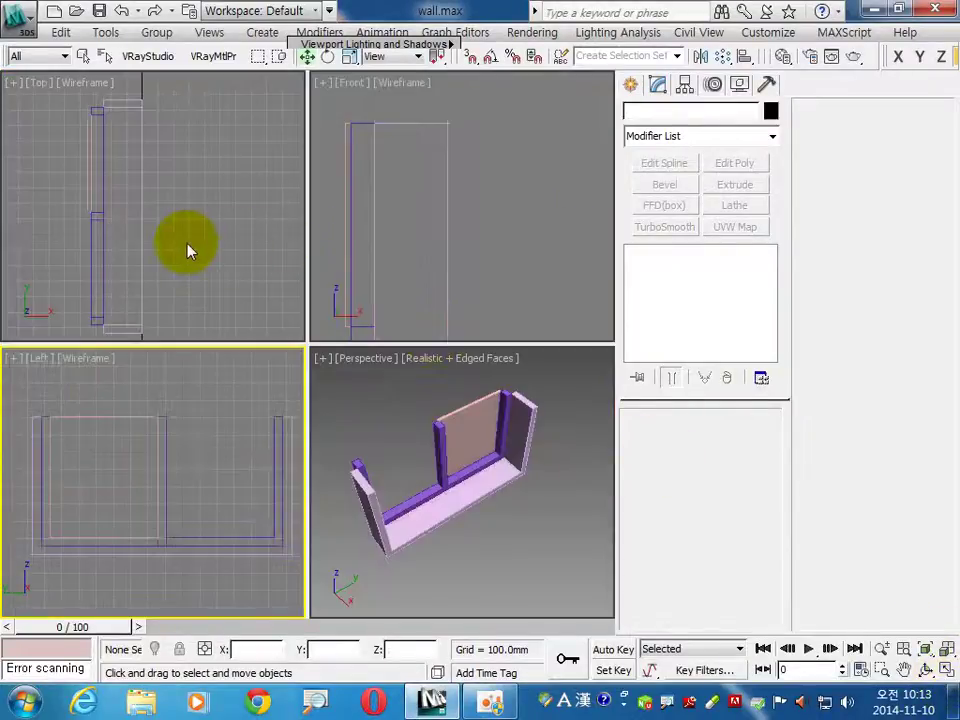
Step: In the maximized Top view, mirror Rectangle004 across Y as an instance with offset -675 mm
{"action": "middle_click_drag", "start_coordinate": [204, 231], "coordinate": [249, 223]}
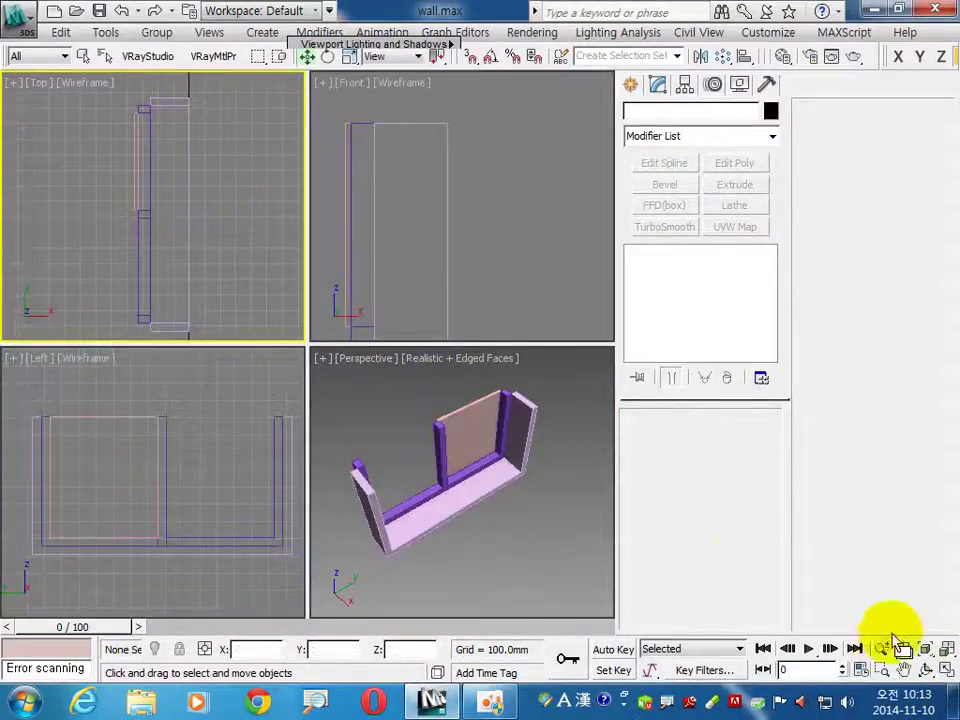
{"action": "left_click", "coordinate": [946, 671]}
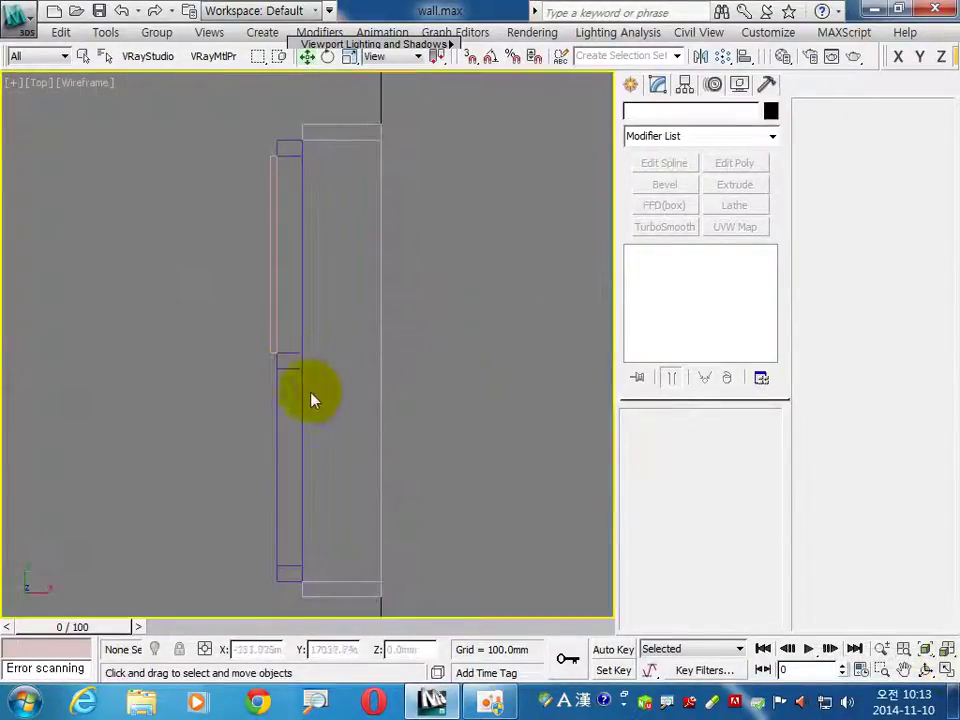
{"action": "left_click", "coordinate": [266, 337]}
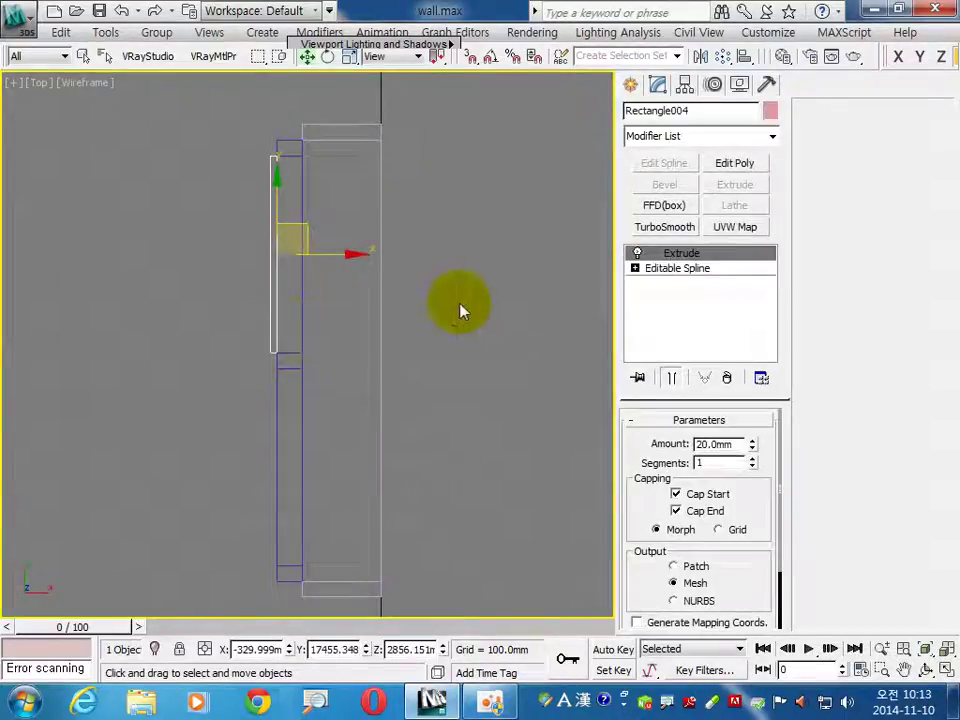
{"action": "left_click", "coordinate": [701, 56]}
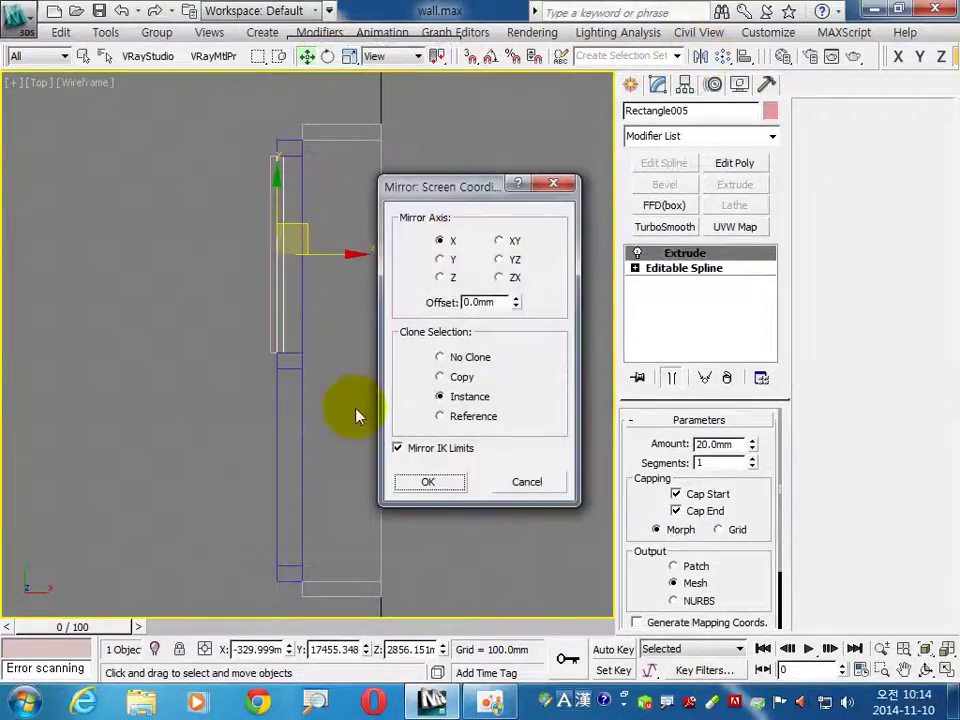
{"action": "left_click", "coordinate": [446, 261]}
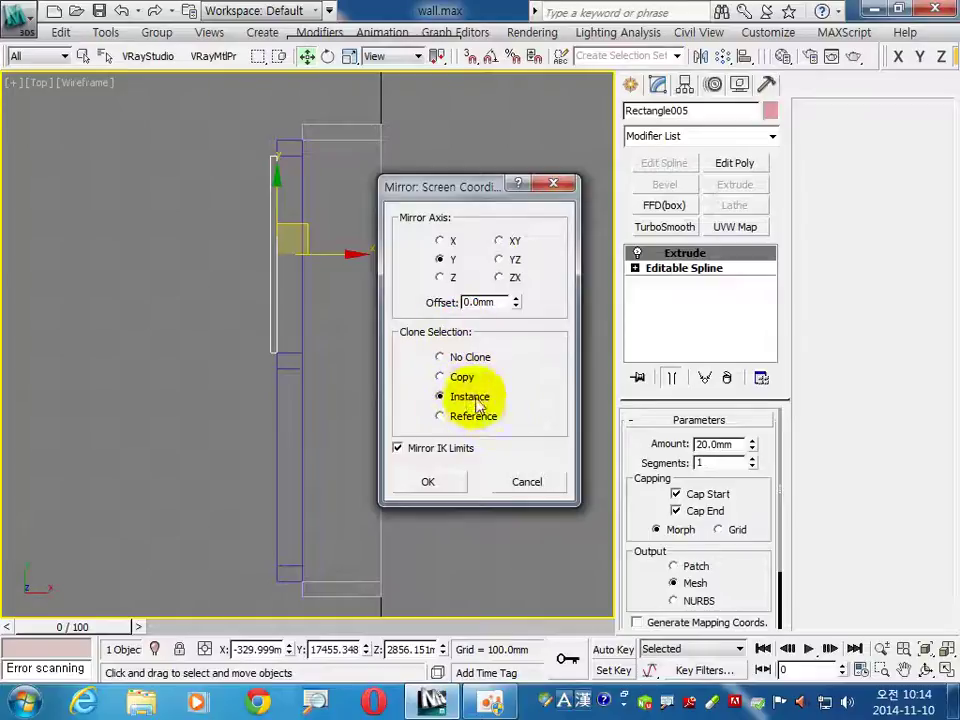
{"action": "double_click", "coordinate": [500, 302]}
{"action": "type", "text": "-675"}
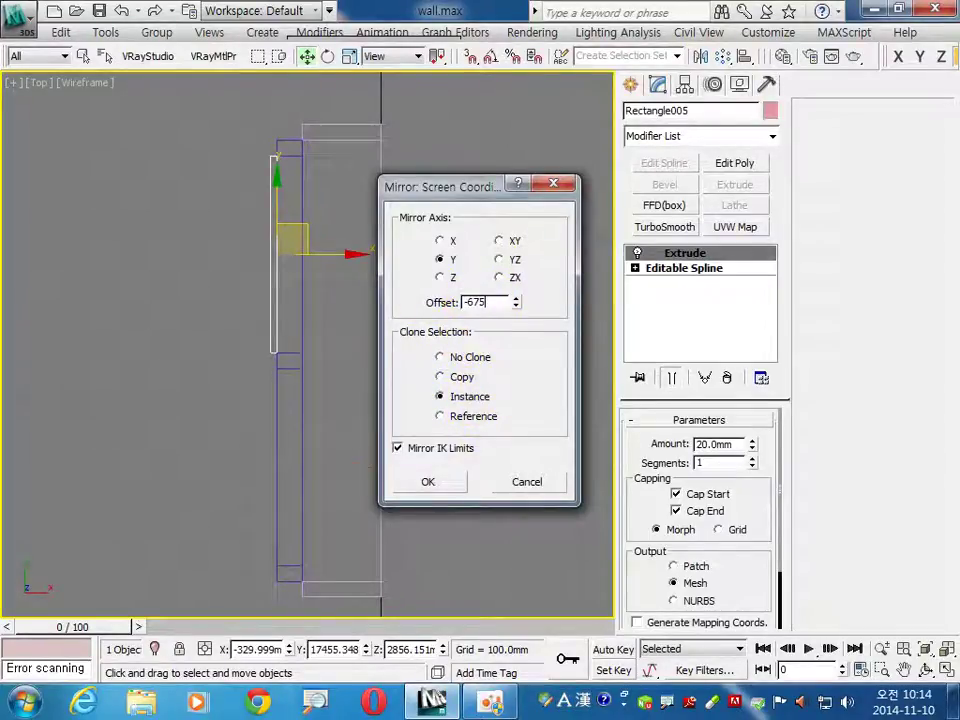
{"action": "key", "text": "Return"}
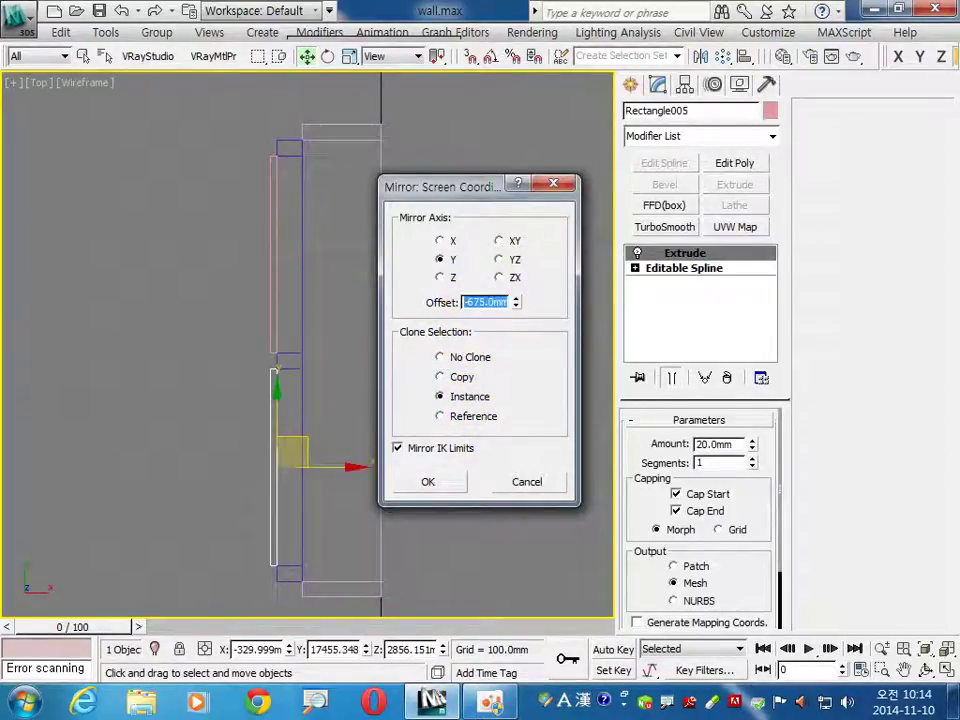
{"action": "left_click", "coordinate": [428, 482]}
{"action": "left_click", "coordinate": [279, 357]}
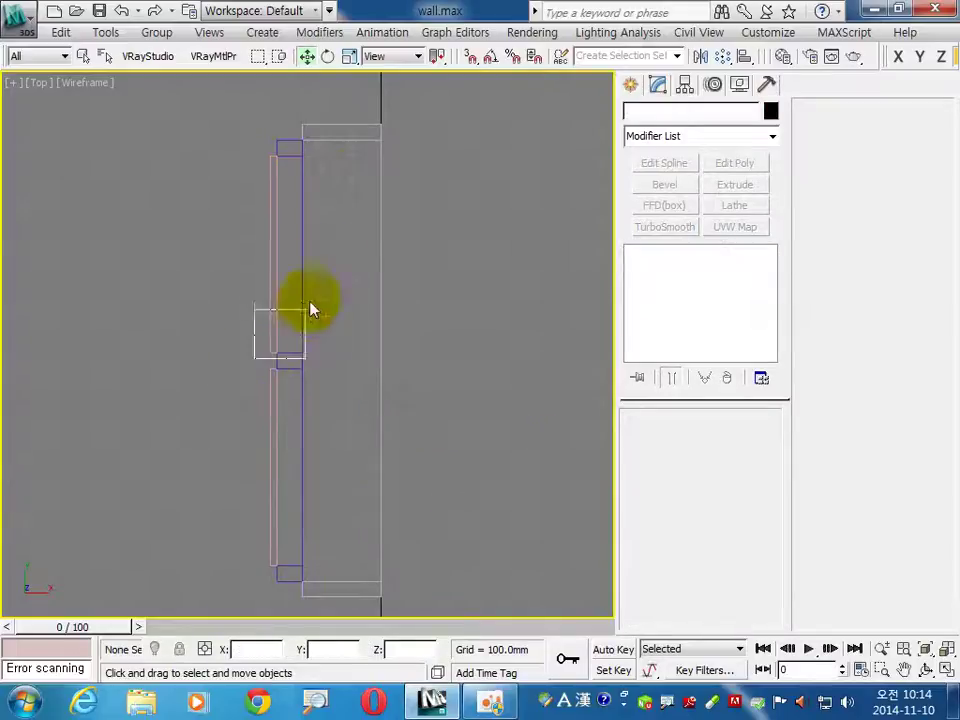
Step: Align the upper panel pair to the frame on X Position only, Center to Center
{"action": "left_click_drag", "start_coordinate": [342, 127], "coordinate": [333, 128]}
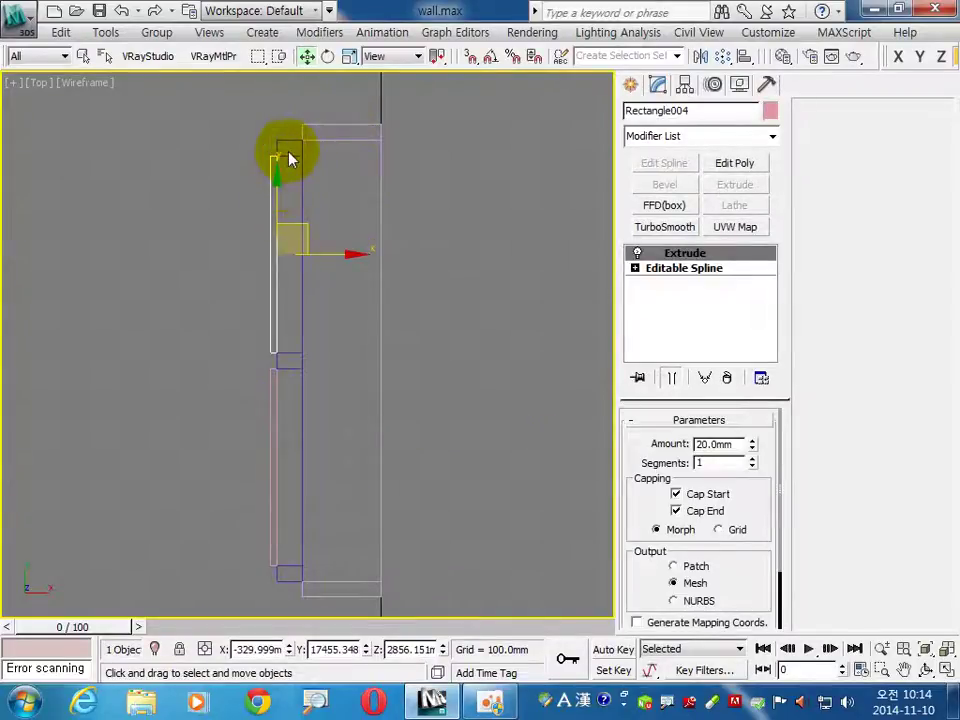
{"action": "left_click", "coordinate": [285, 150]}
{"action": "left_click", "coordinate": [285, 182]}
{"action": "left_click", "coordinate": [274, 175]}
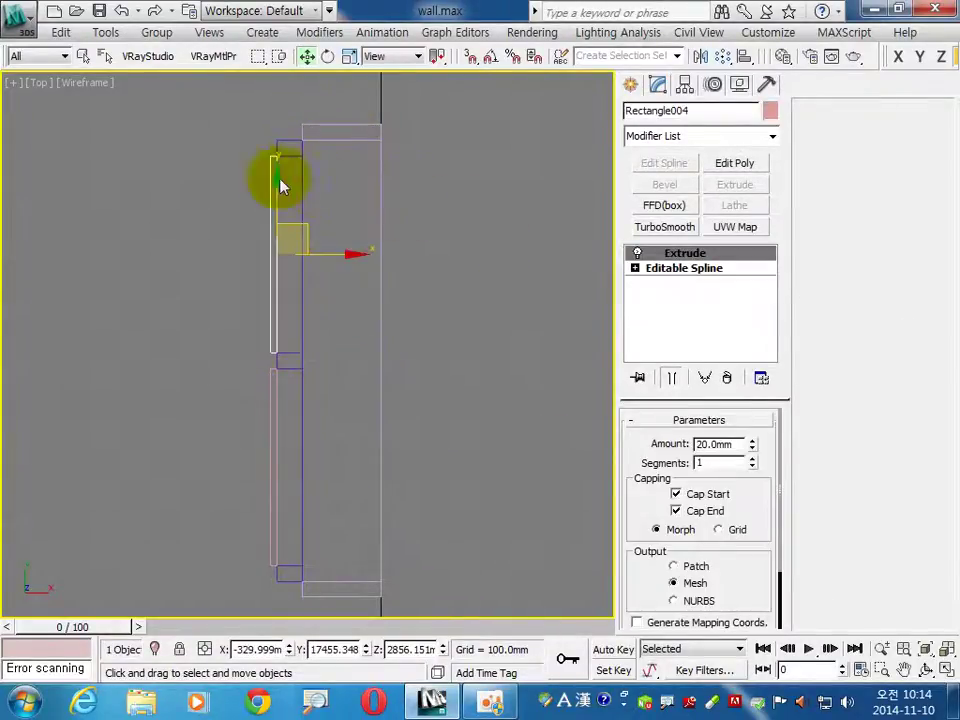
{"action": "left_click", "coordinate": [289, 150], "text": "ctrl"}
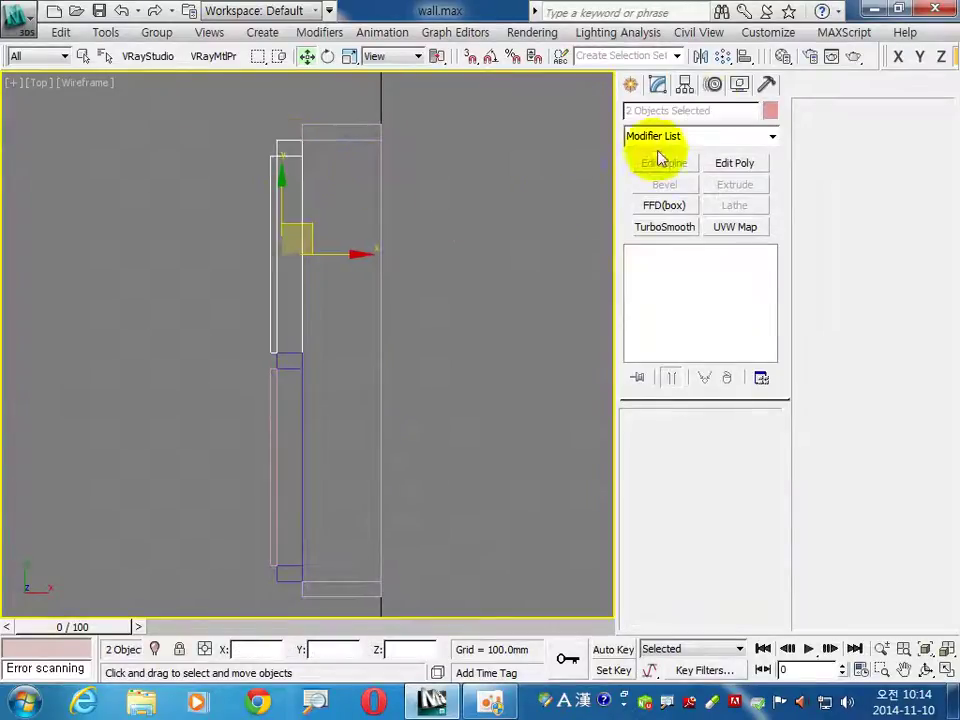
{"action": "left_click", "coordinate": [744, 58]}
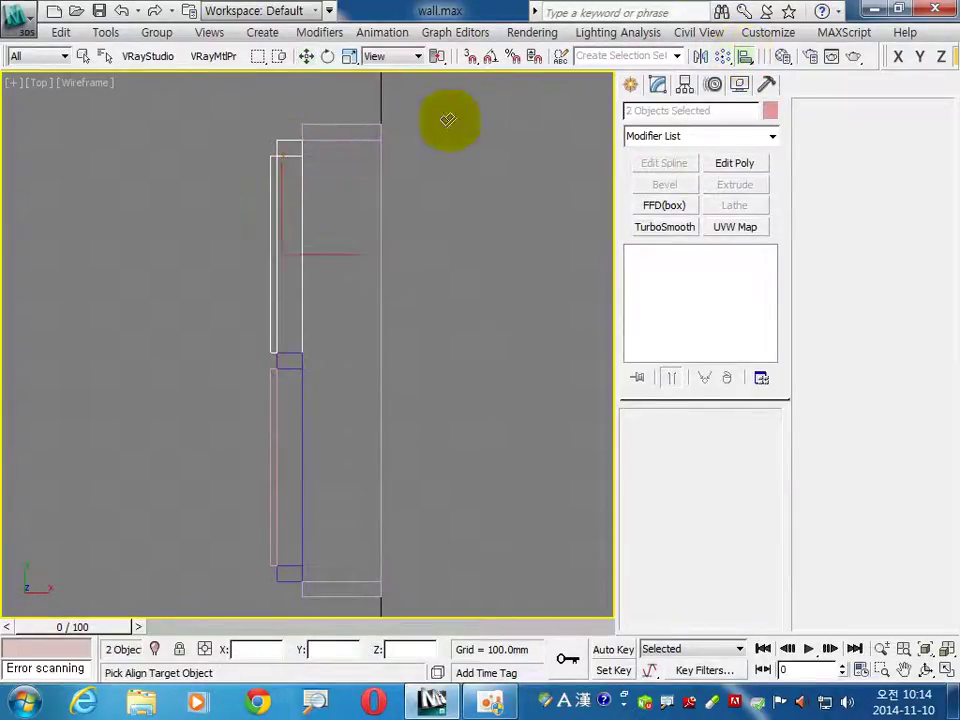
{"action": "left_click", "coordinate": [381, 170]}
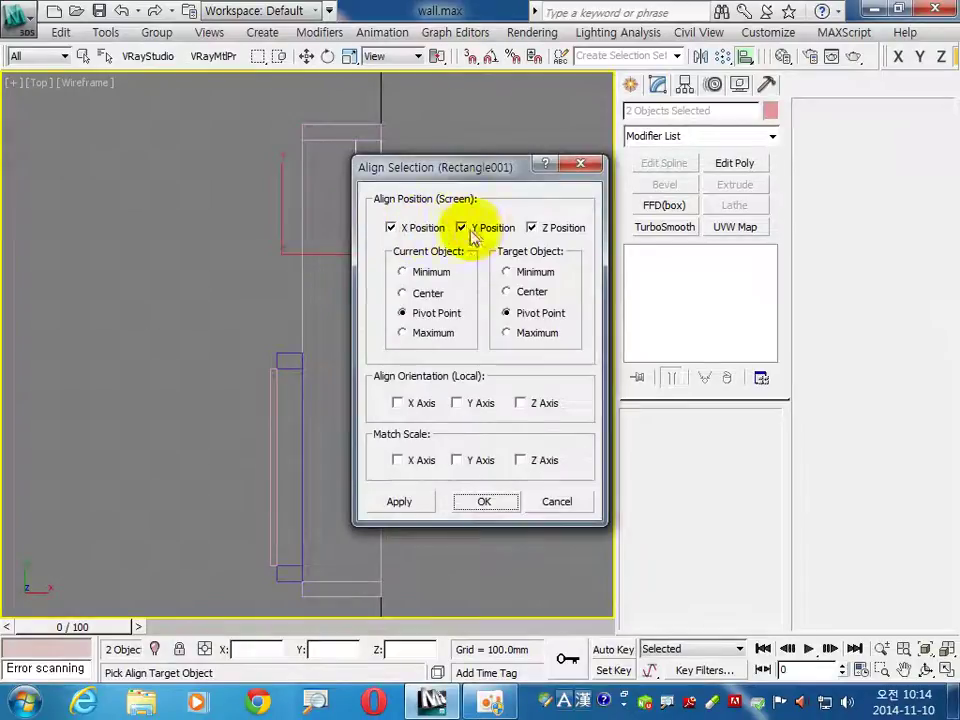
{"action": "left_click", "coordinate": [491, 228]}
{"action": "left_click", "coordinate": [545, 228]}
{"action": "left_click", "coordinate": [440, 294]}
{"action": "left_click", "coordinate": [507, 291]}
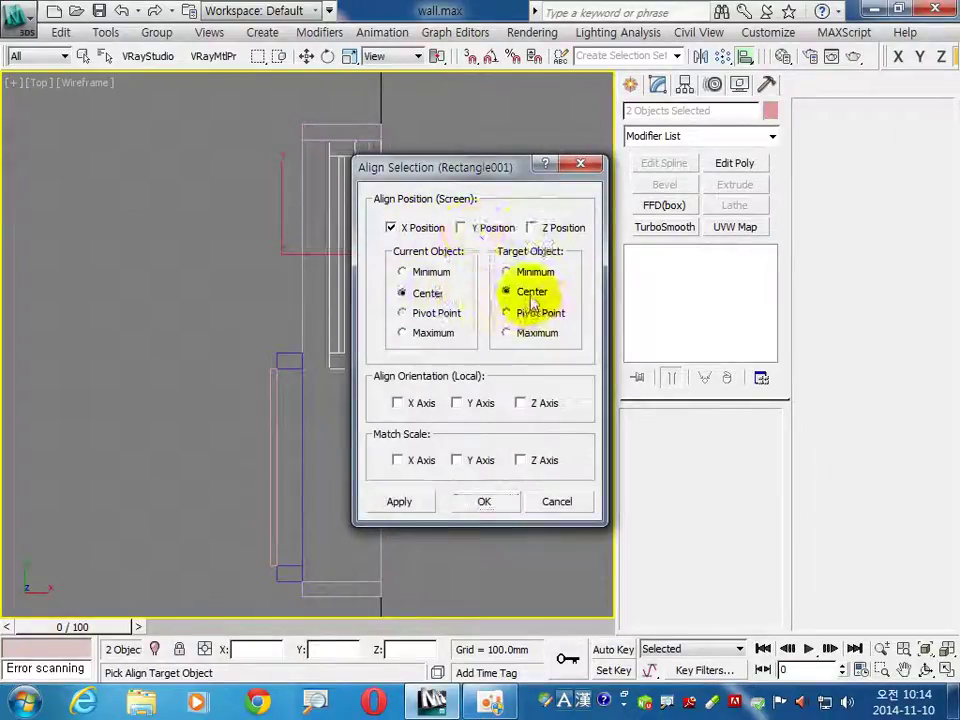
{"action": "left_click", "coordinate": [483, 501]}
{"action": "left_click", "coordinate": [436, 553]}
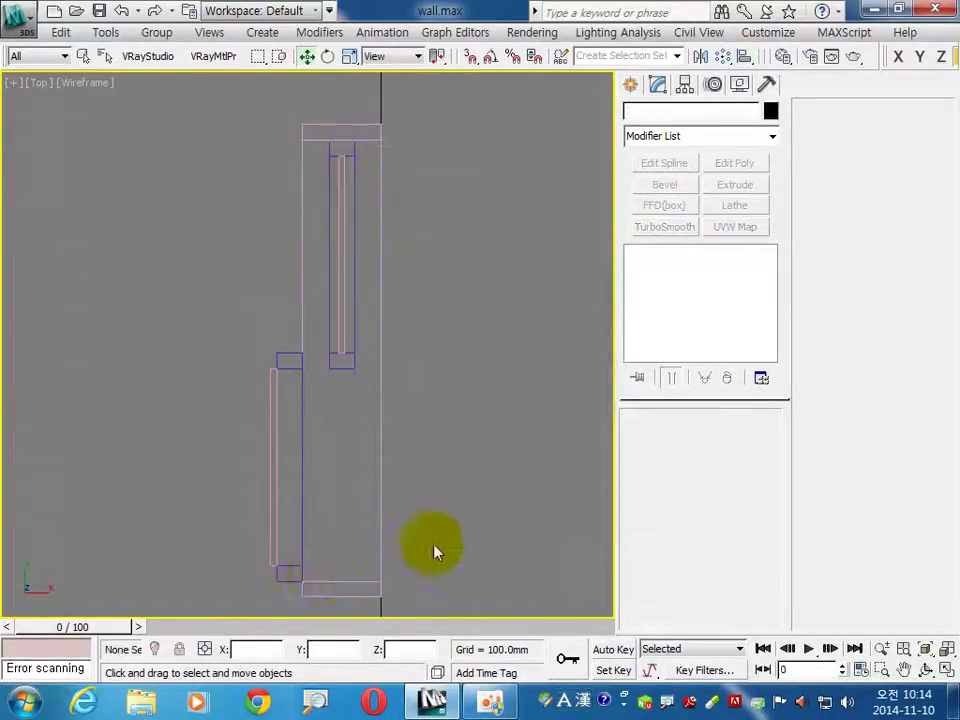
Step: Align the lower panel pair to the frame's centre along X the same way
{"action": "left_click_drag", "start_coordinate": [262, 600], "coordinate": [332, 326]}
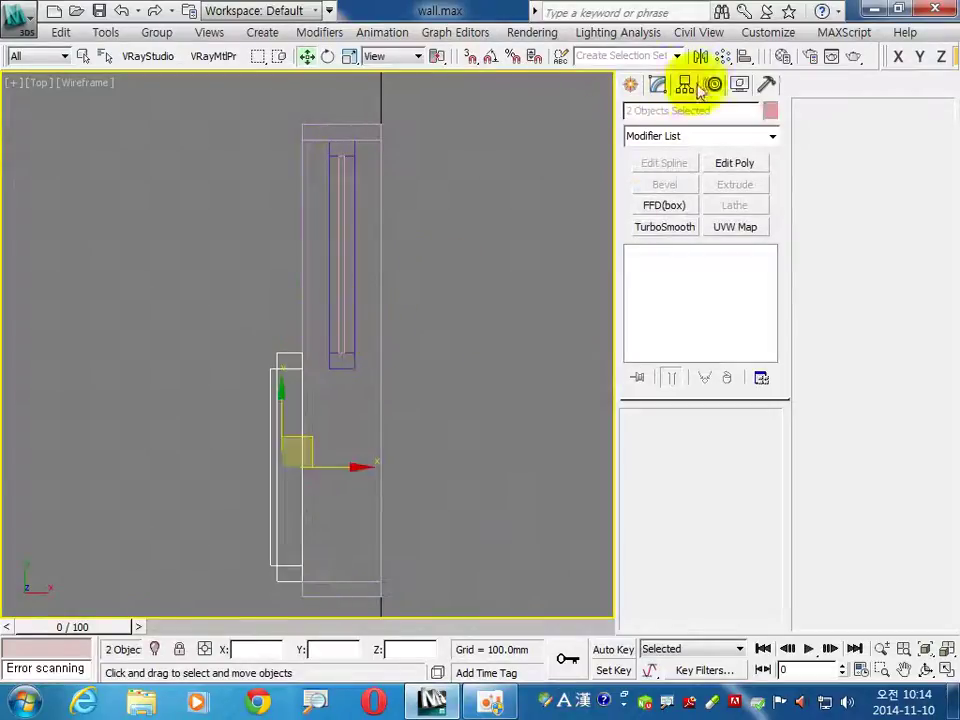
{"action": "left_click", "coordinate": [744, 60]}
{"action": "left_click", "coordinate": [381, 362]}
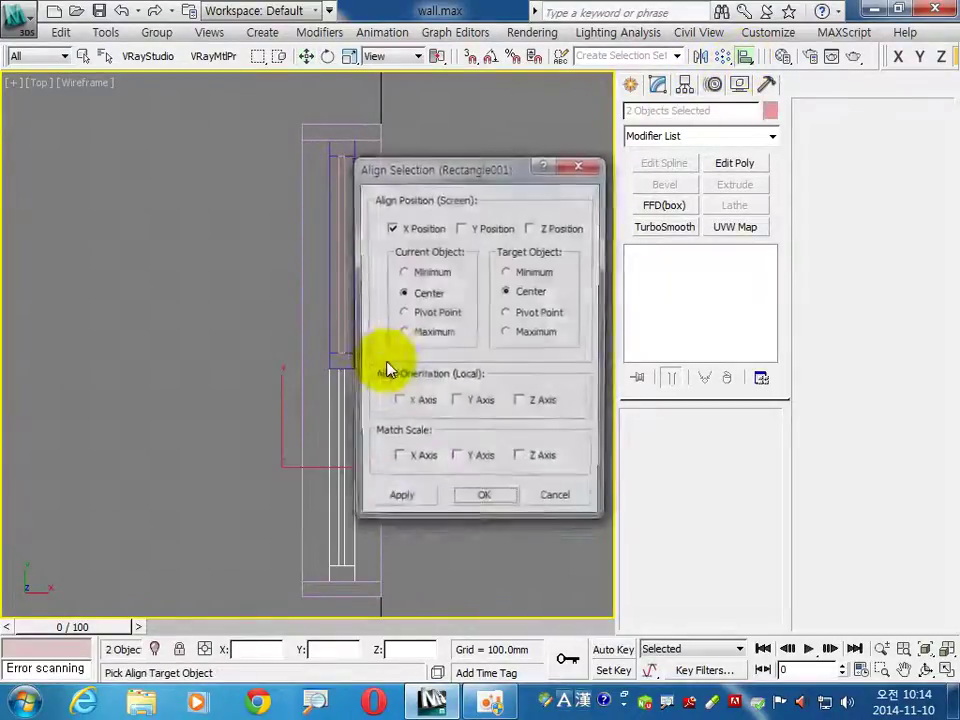
{"action": "left_click", "coordinate": [476, 501]}
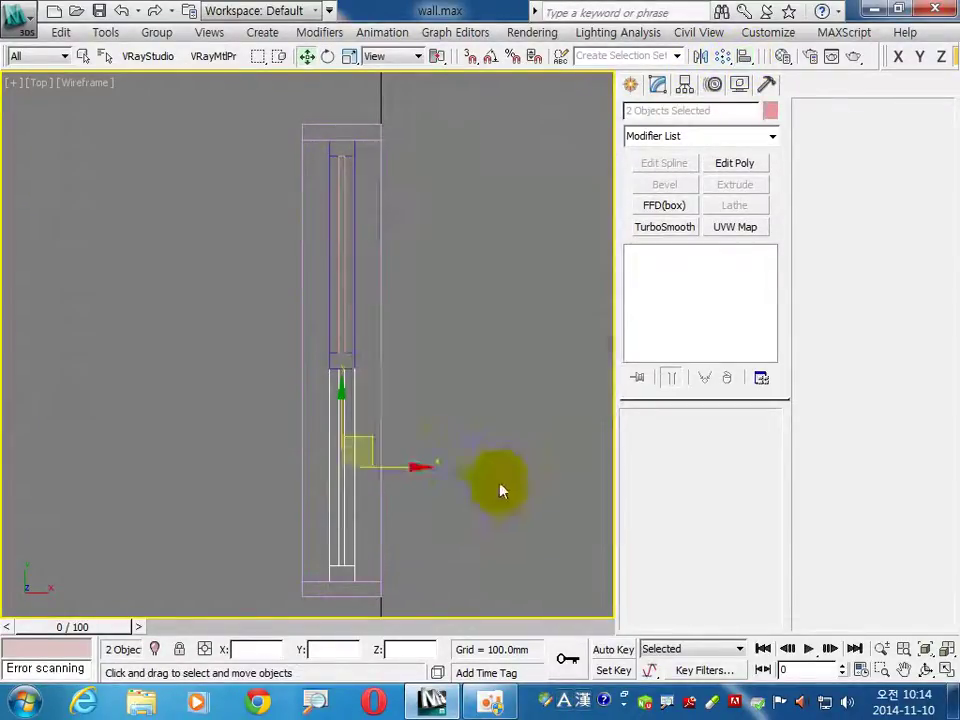
{"action": "left_click", "coordinate": [437, 416]}
{"action": "left_click_drag", "start_coordinate": [264, 386], "coordinate": [379, 126]}
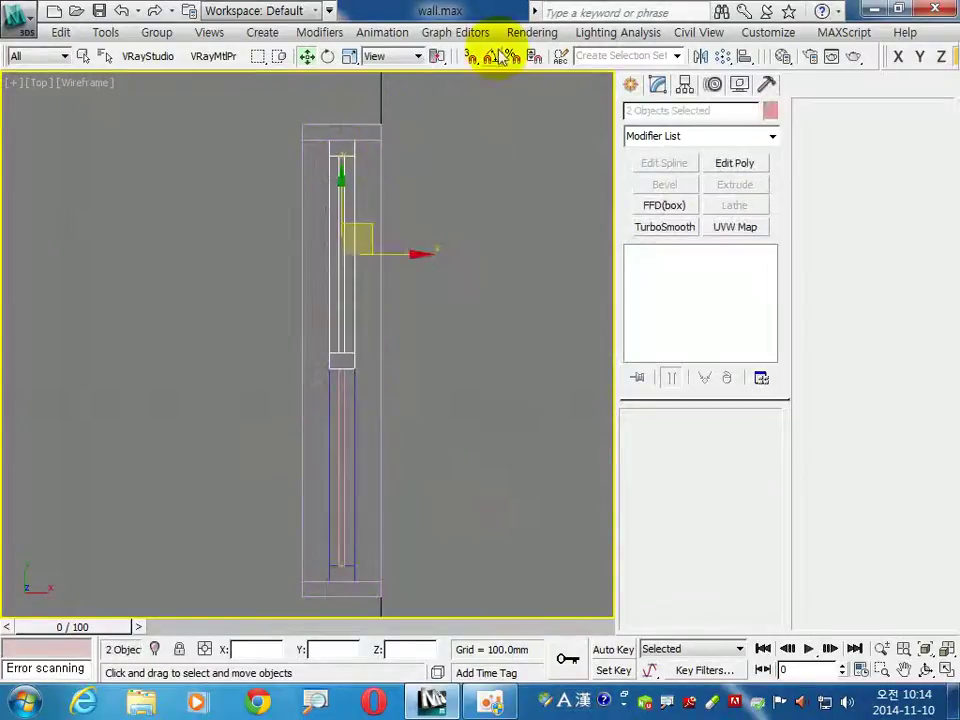
Step: Offset the upper panel pieces 40 mm along X with the Move Transform Type-In
{"action": "right_click", "coordinate": [309, 57]}
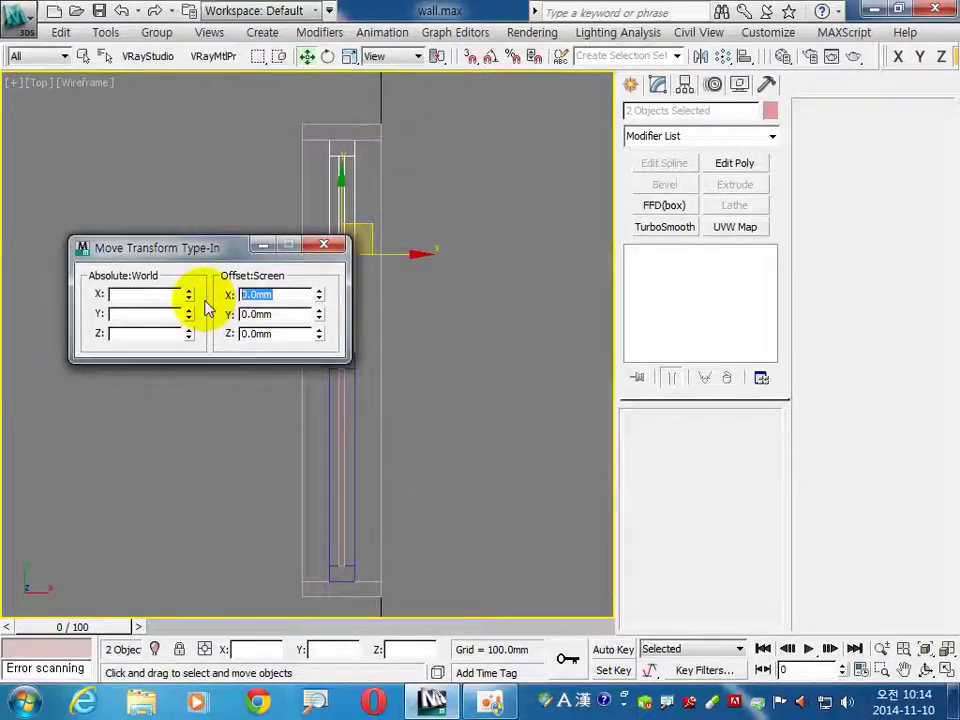
{"action": "type", "text": "40"}
{"action": "key", "text": "Return"}
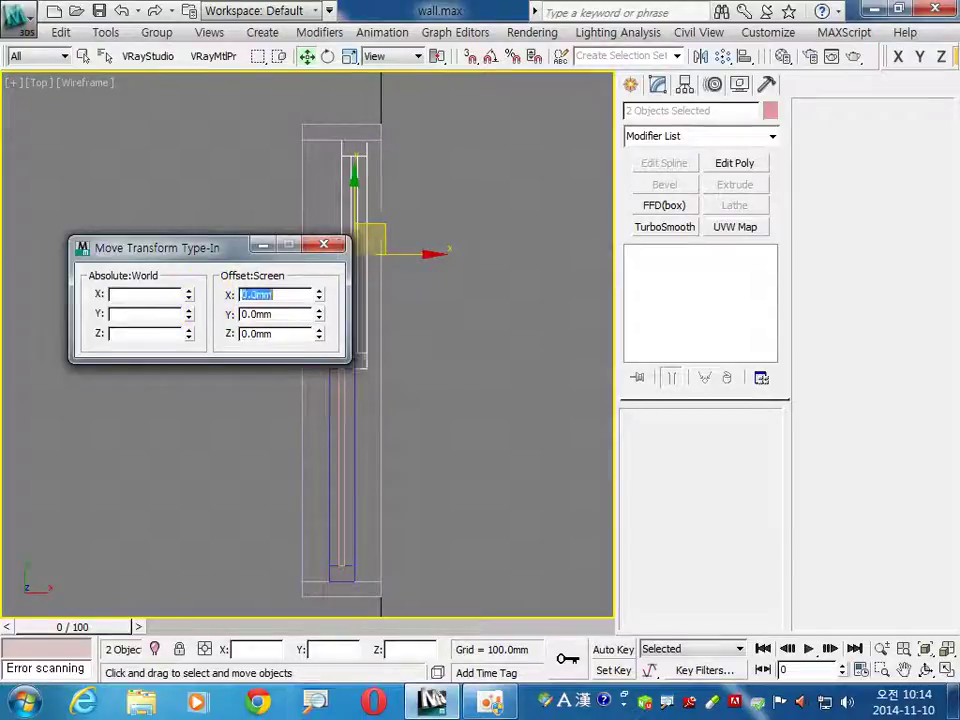
{"action": "left_click_drag", "start_coordinate": [210, 250], "coordinate": [162, 106]}
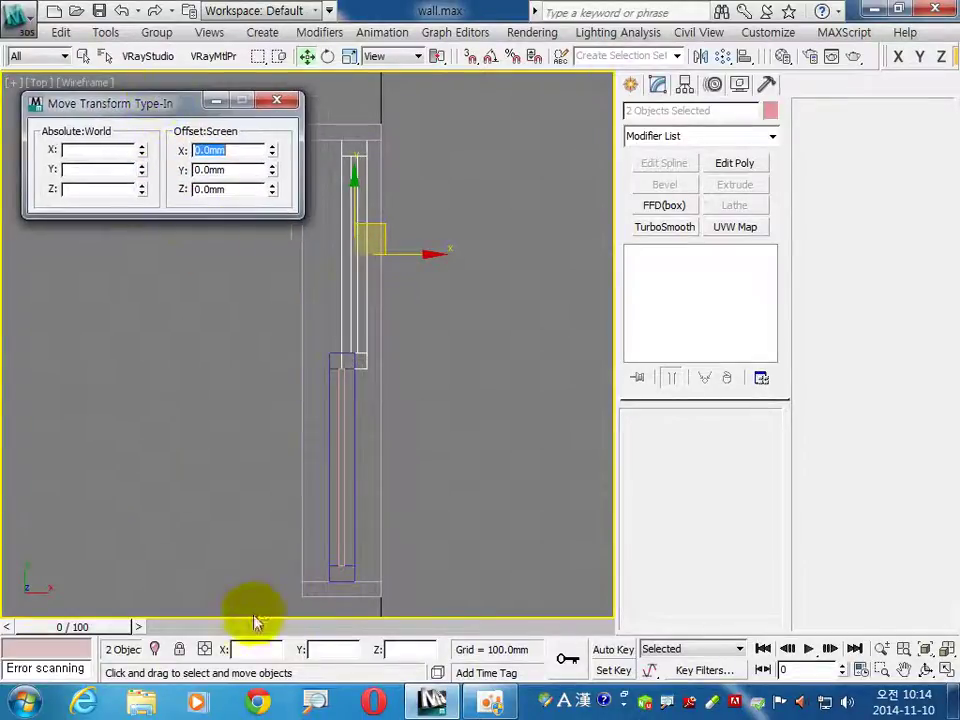
Step: Offset the lower pair of pieces -40 mm along X and restore the four-viewport layout
{"action": "mouse_move", "coordinate": [255, 605]}
{"action": "left_mouse_down"}
{"action": "mouse_move", "coordinate": [360, 408]}
{"action": "mouse_move", "coordinate": [370, 339]}
{"action": "left_mouse_up"}
{"action": "double_click", "coordinate": [220, 150]}
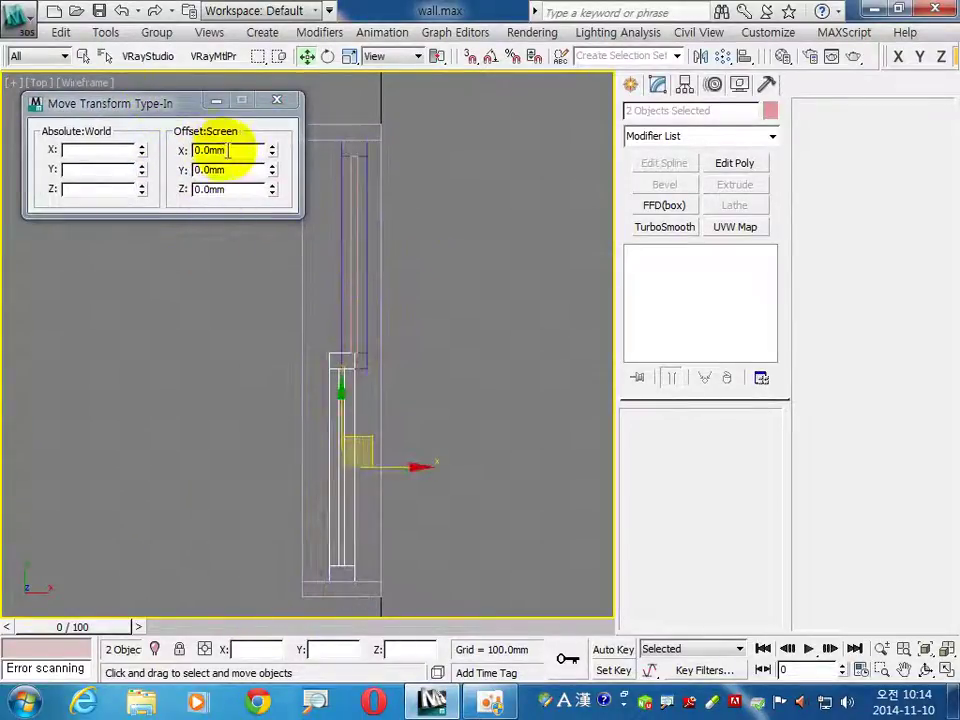
{"action": "type", "text": "-40"}
{"action": "key", "text": "Return"}
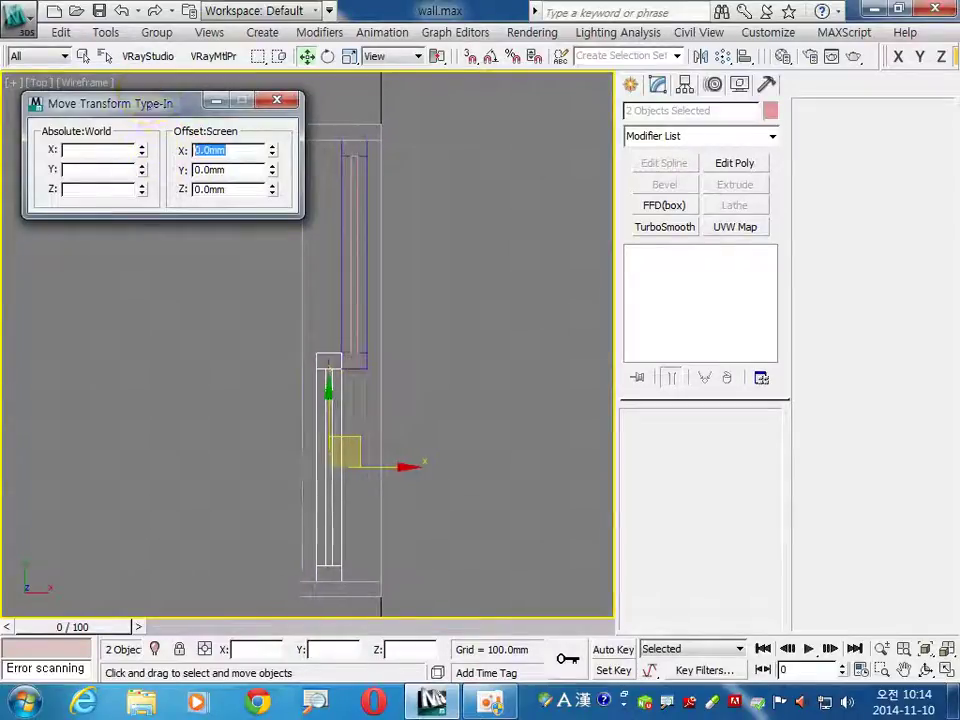
{"action": "left_click", "coordinate": [289, 102]}
{"action": "left_click", "coordinate": [500, 335]}
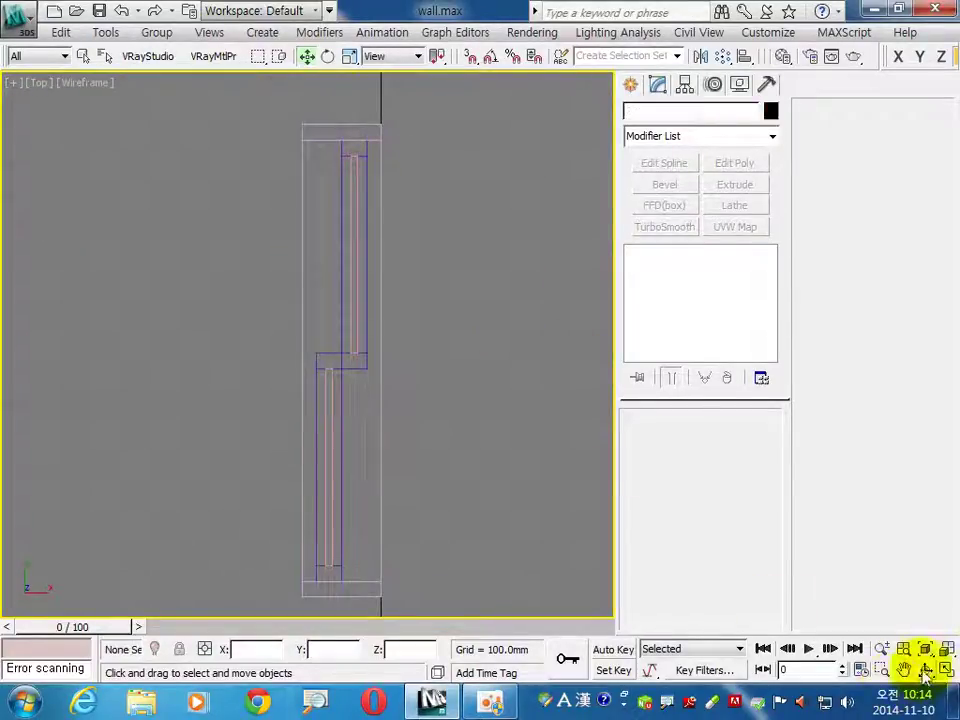
{"action": "left_click", "coordinate": [947, 649]}
{"action": "left_click", "coordinate": [560, 562]}
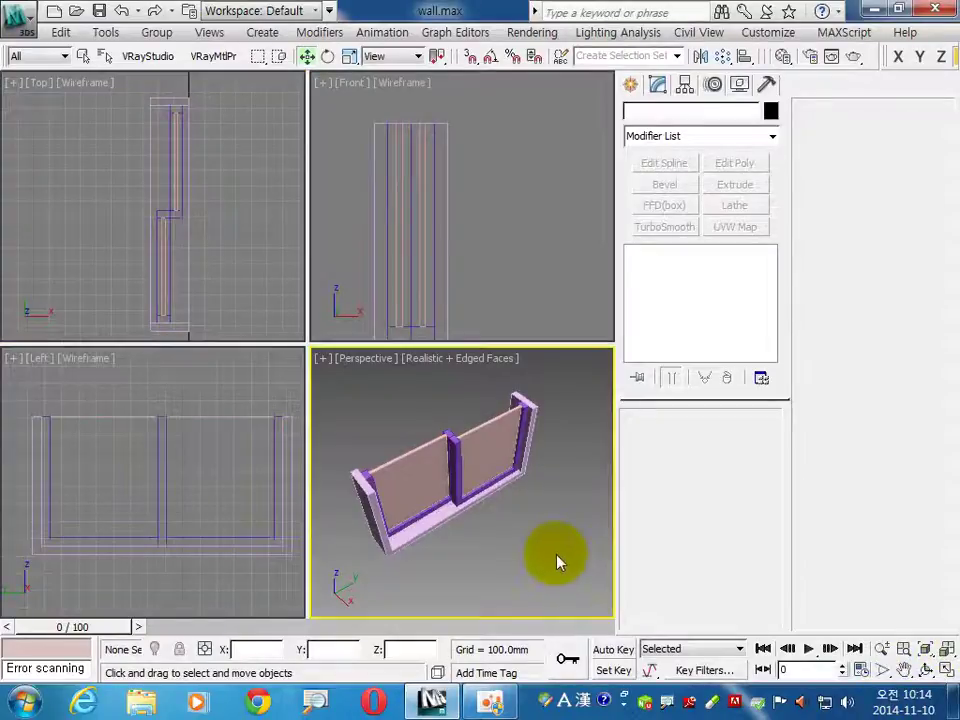
Step: Give Glass: Architectural a grey-green diffuse (84, 100, 92) and a dark grey reflection colour
{"action": "left_click", "coordinate": [783, 56]}
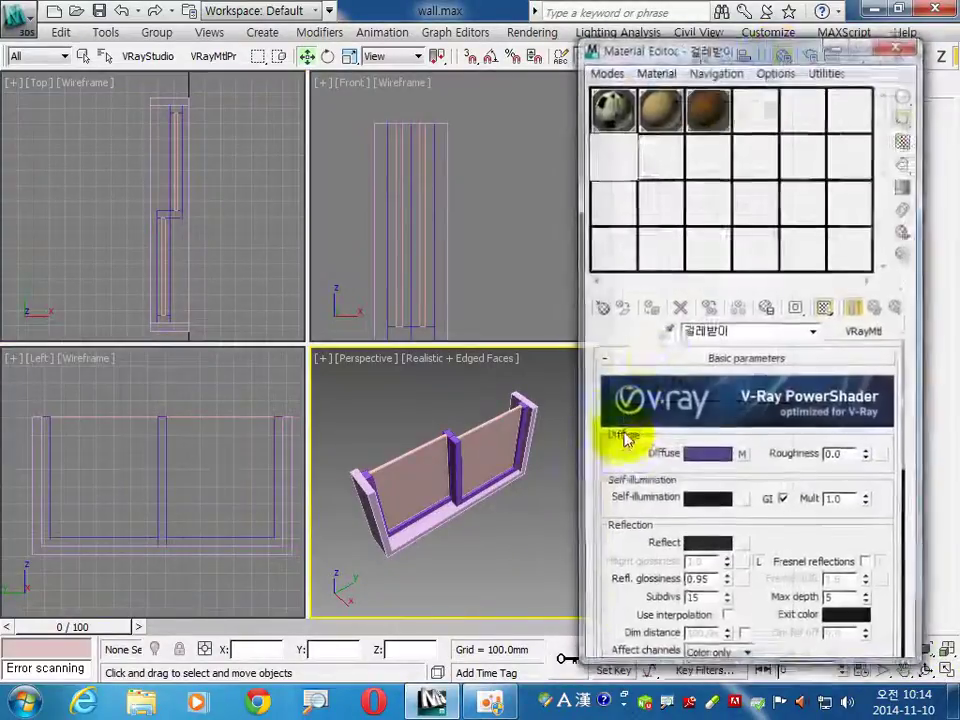
{"action": "left_click", "coordinate": [619, 206]}
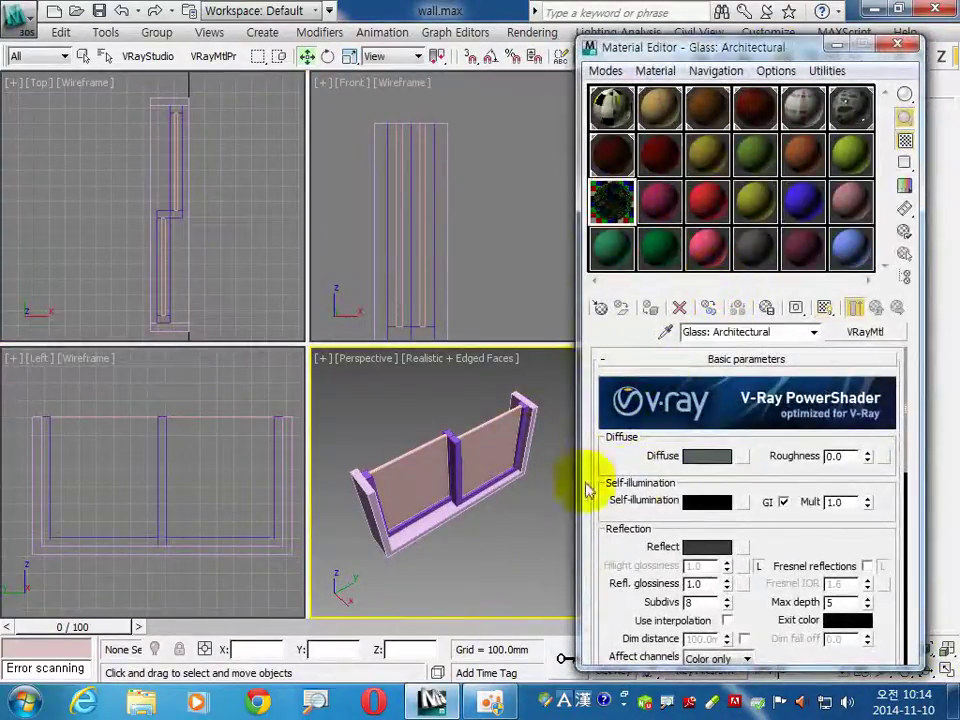
{"action": "left_click", "coordinate": [707, 458]}
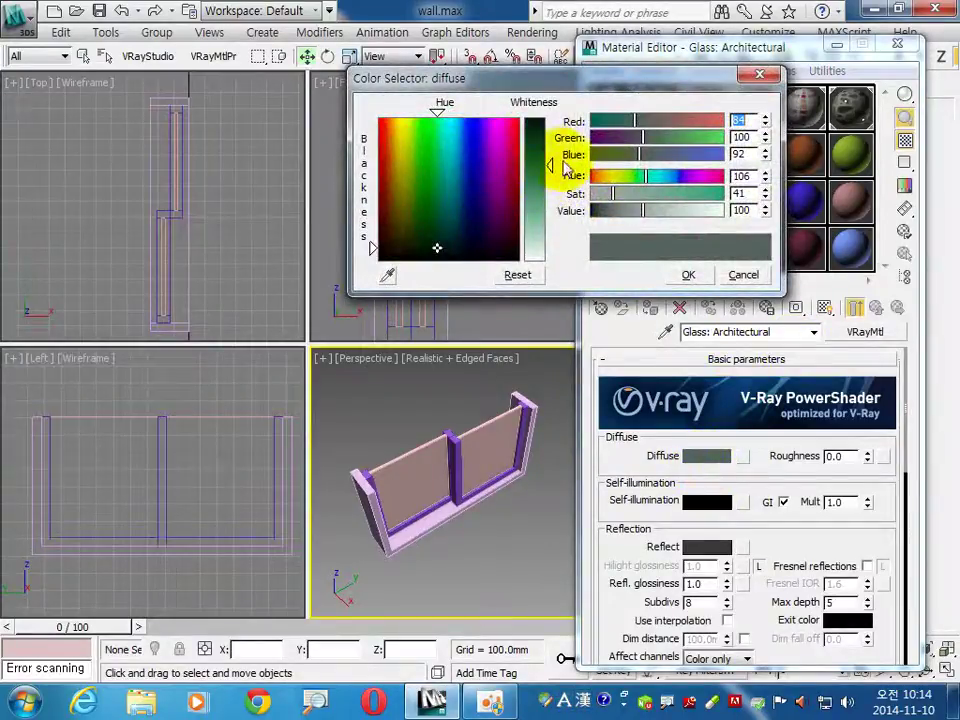
{"action": "left_click", "coordinate": [715, 553]}
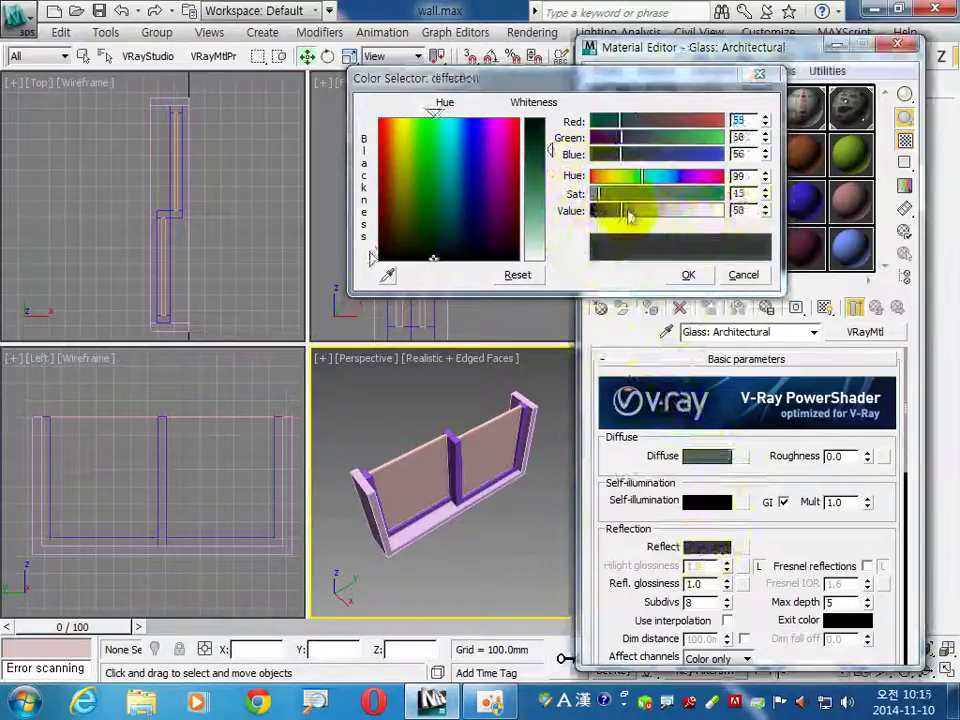
{"action": "left_click", "coordinate": [688, 274]}
Step: Assign the glass material to both glass panes
{"action": "left_click", "coordinate": [490, 435]}
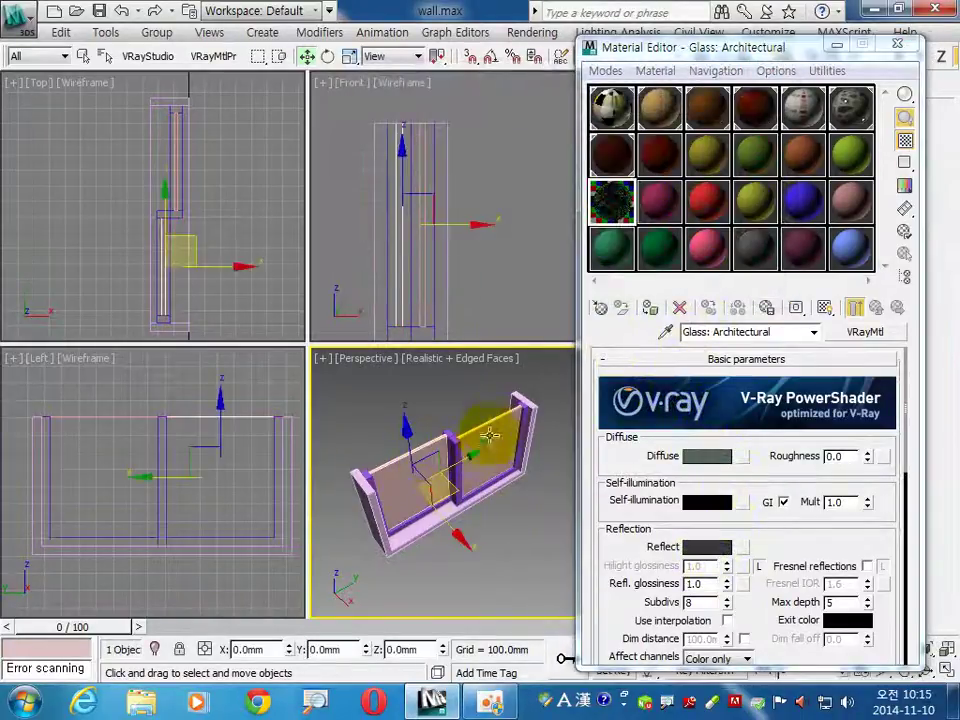
{"action": "left_click", "coordinate": [482, 440], "text": "ctrl"}
{"action": "left_click", "coordinate": [650, 307]}
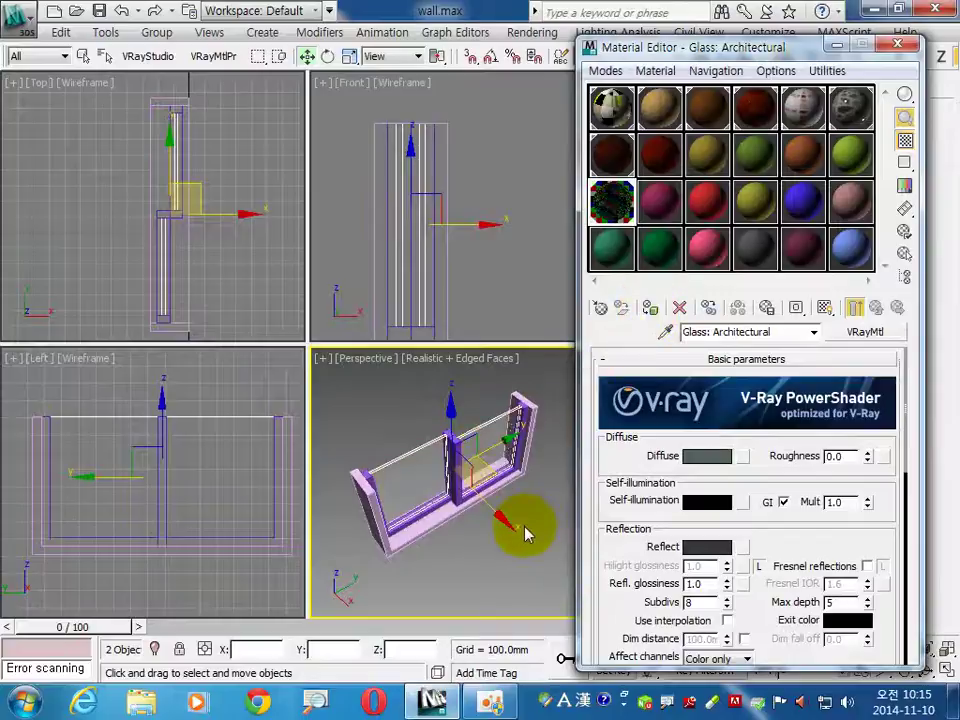
{"action": "left_click", "coordinate": [410, 550]}
Step: Apply the brown wood material to the three frame pieces, shown shaded, and close the Material Editor
{"action": "left_click", "coordinate": [447, 440]}
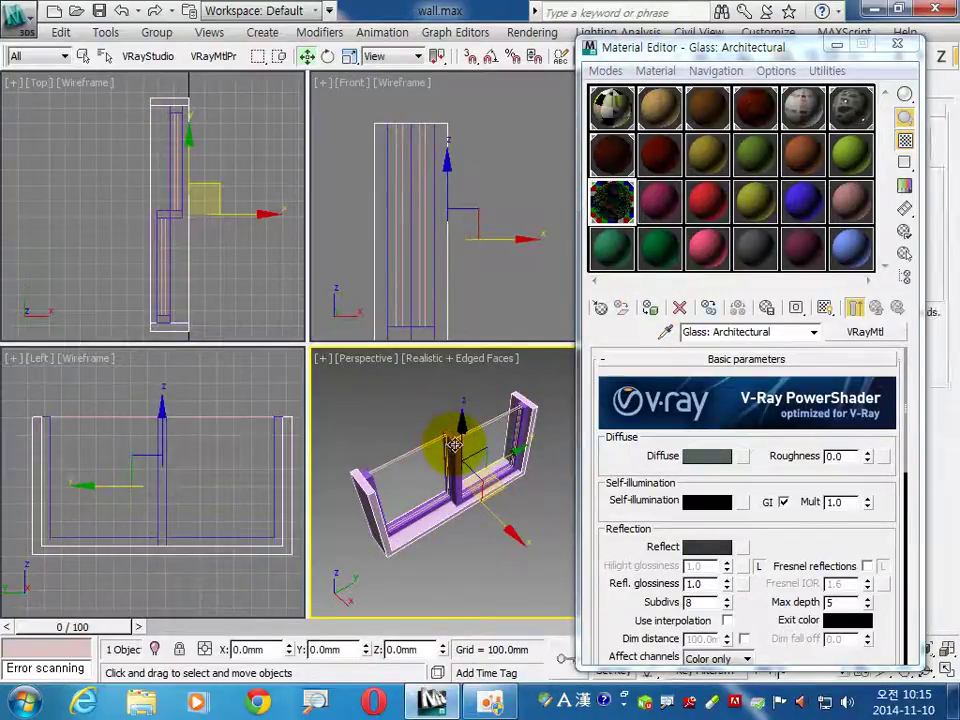
{"action": "left_click", "coordinate": [370, 478]}
{"action": "left_click", "coordinate": [360, 480], "text": "ctrl"}
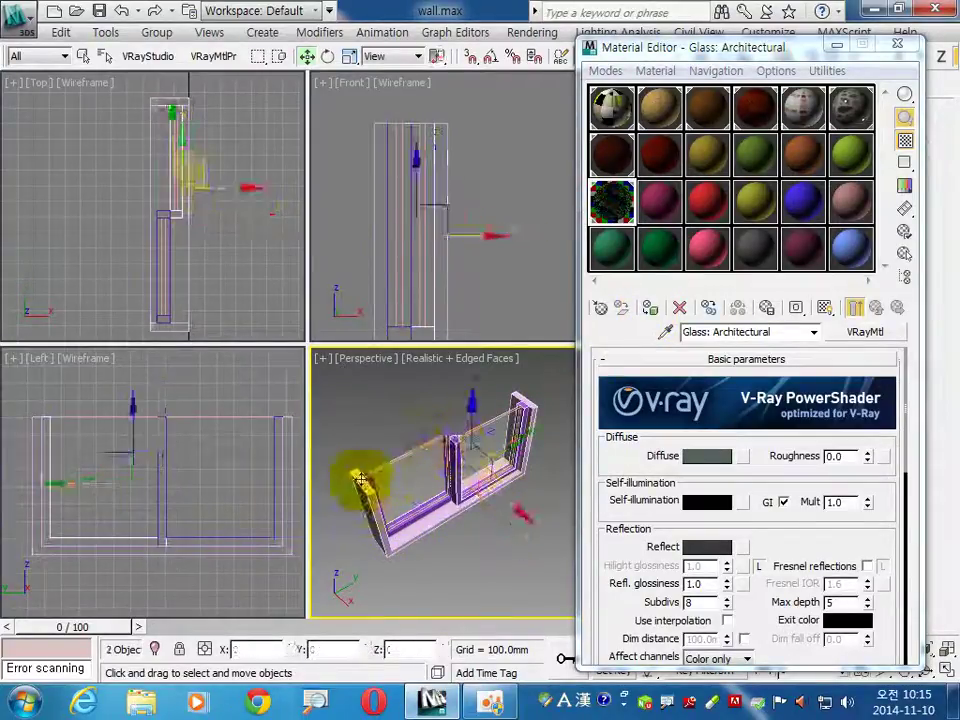
{"action": "left_click", "coordinate": [356, 473], "text": "ctrl"}
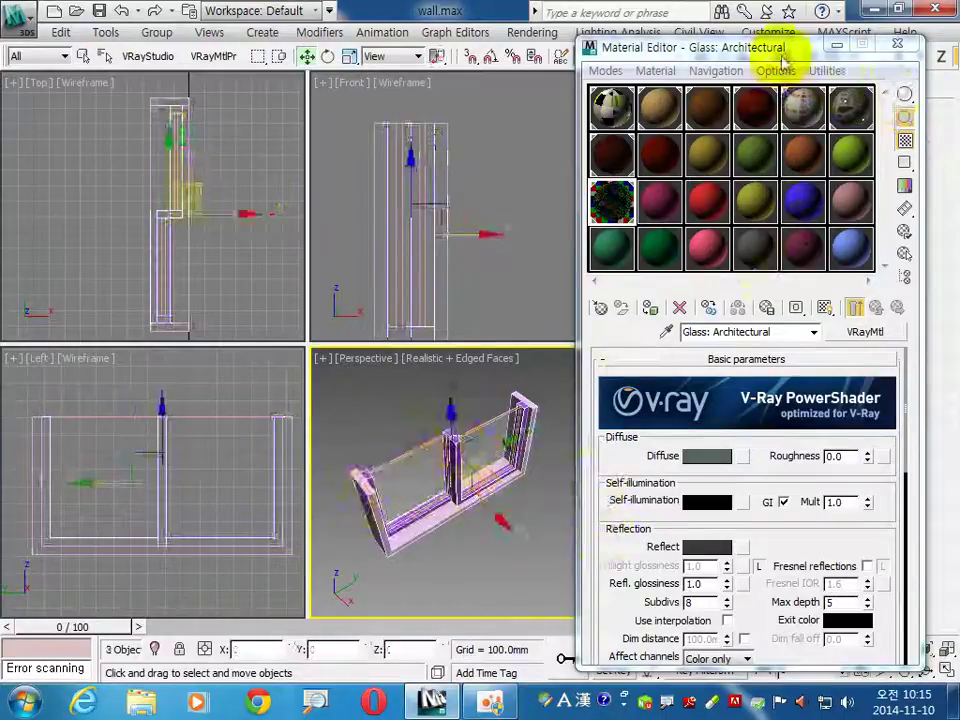
{"action": "left_click", "coordinate": [612, 155]}
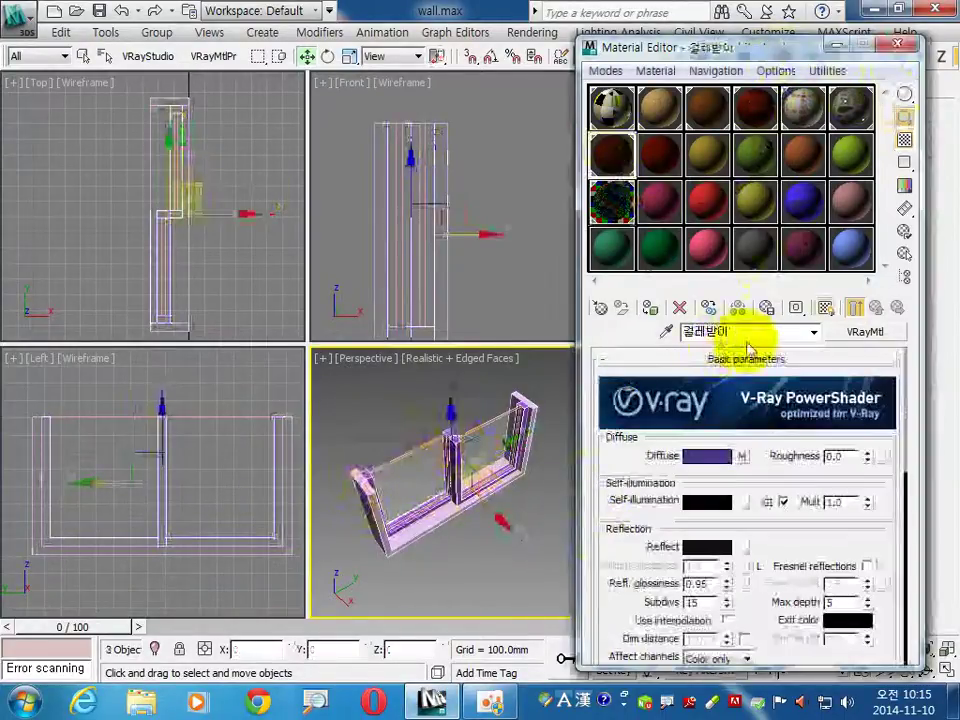
{"action": "left_click", "coordinate": [650, 307]}
{"action": "left_click", "coordinate": [825, 307]}
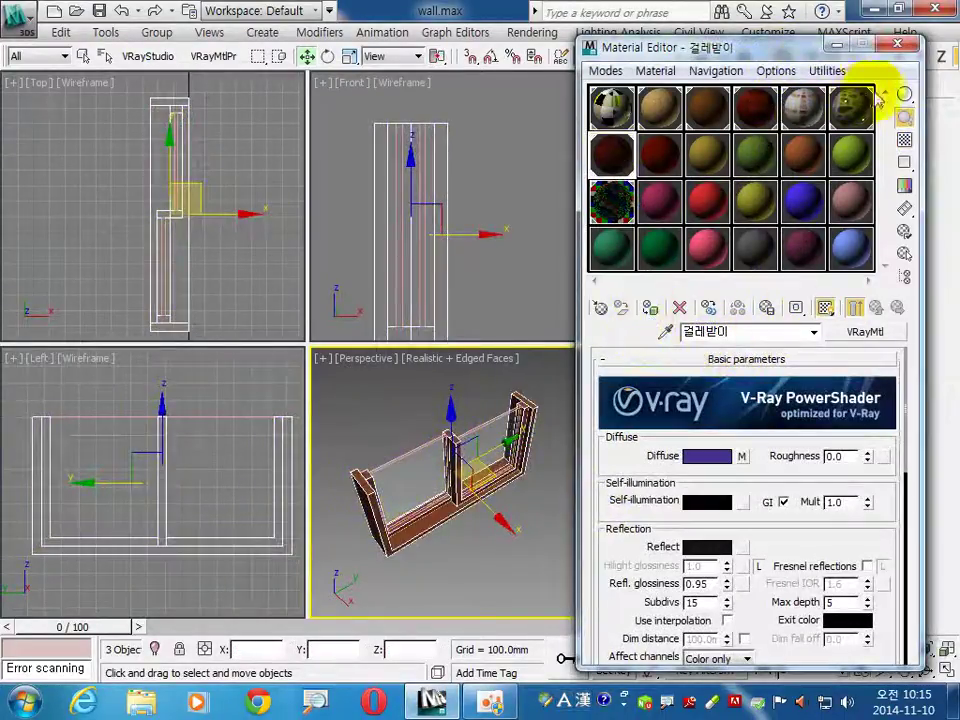
{"action": "left_click", "coordinate": [897, 44]}
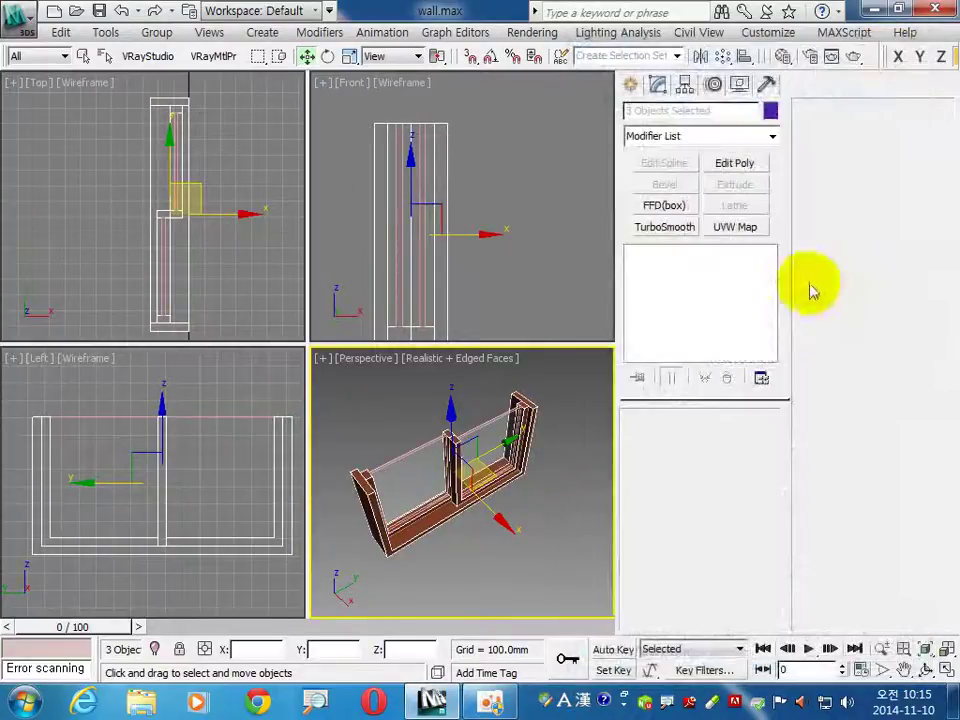
Step: Add a UVW Map modifier with Box mapping to the frame pieces
{"action": "left_click", "coordinate": [740, 229]}
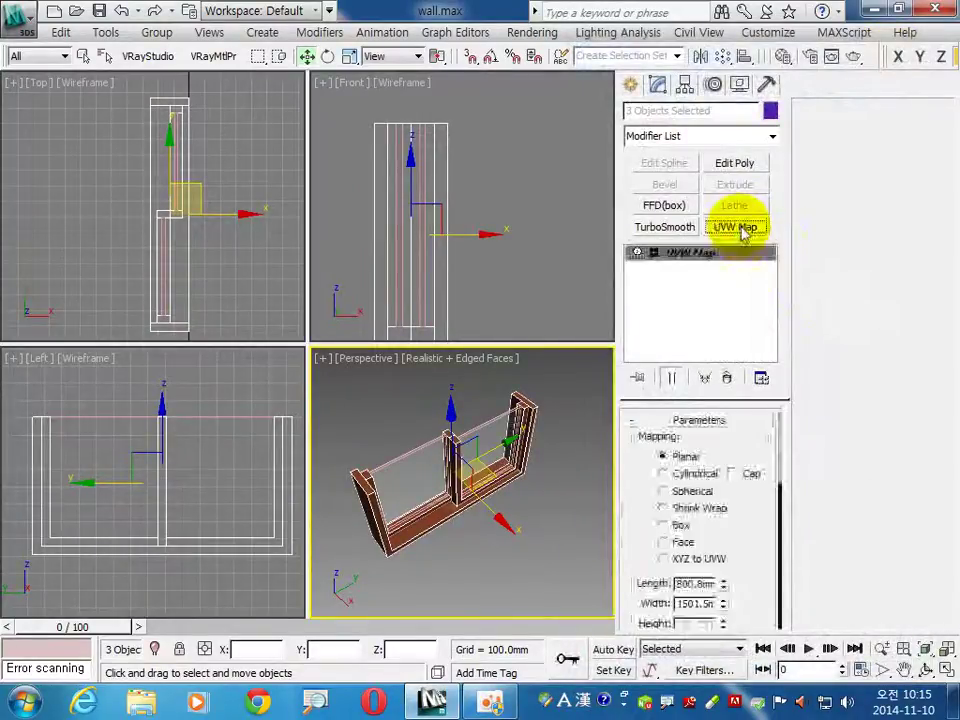
{"action": "left_click", "coordinate": [680, 525]}
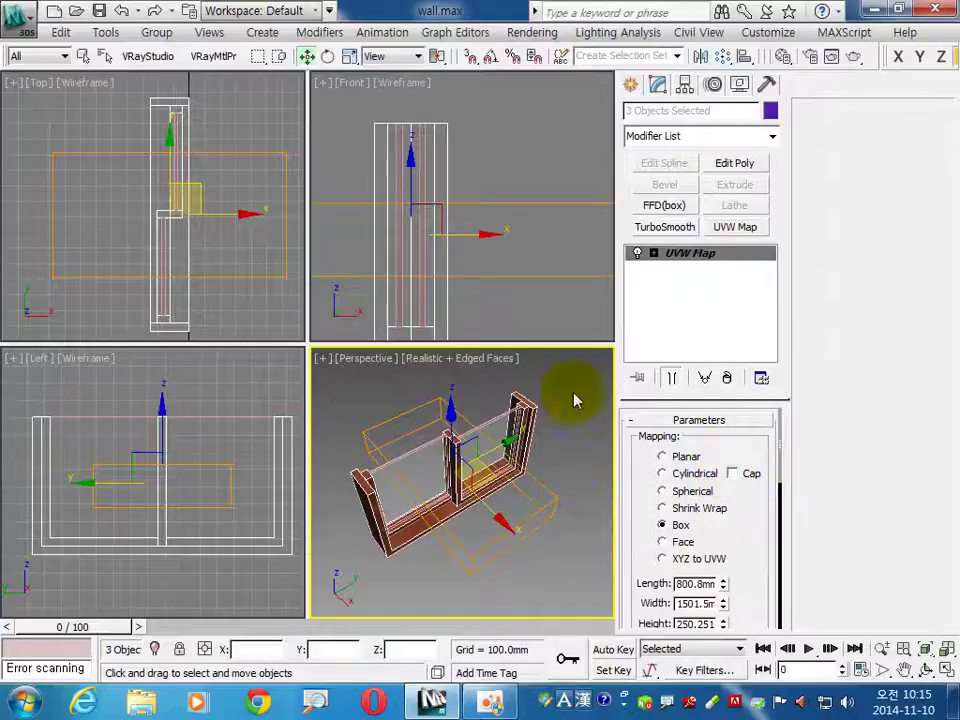
{"action": "right_click", "coordinate": [566, 563]}
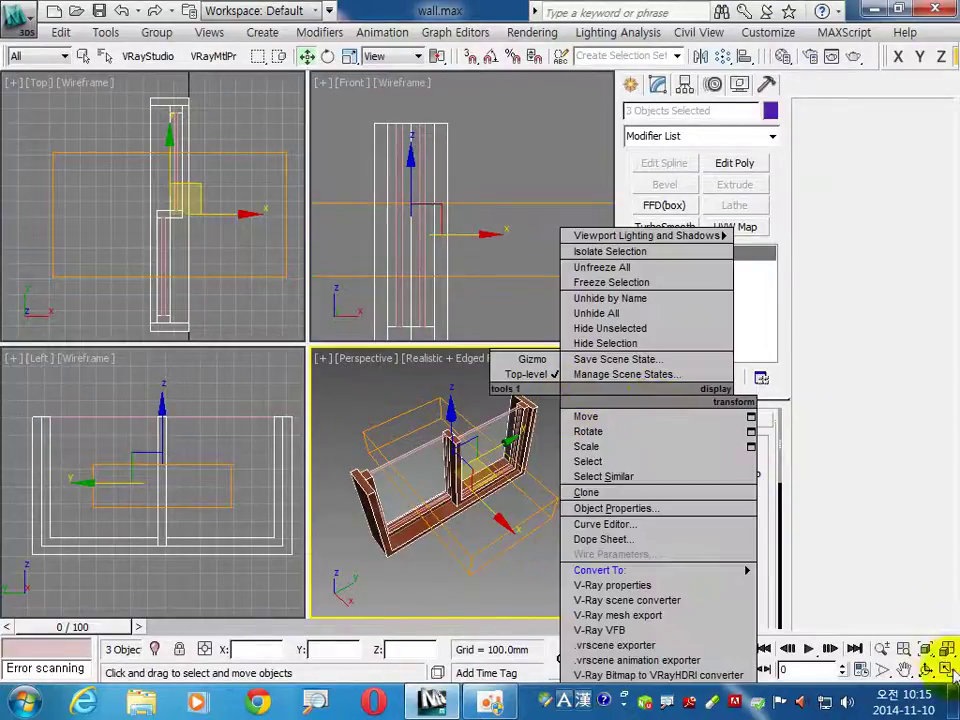
{"action": "left_click", "coordinate": [916, 701]}
{"action": "left_click", "coordinate": [546, 591]}
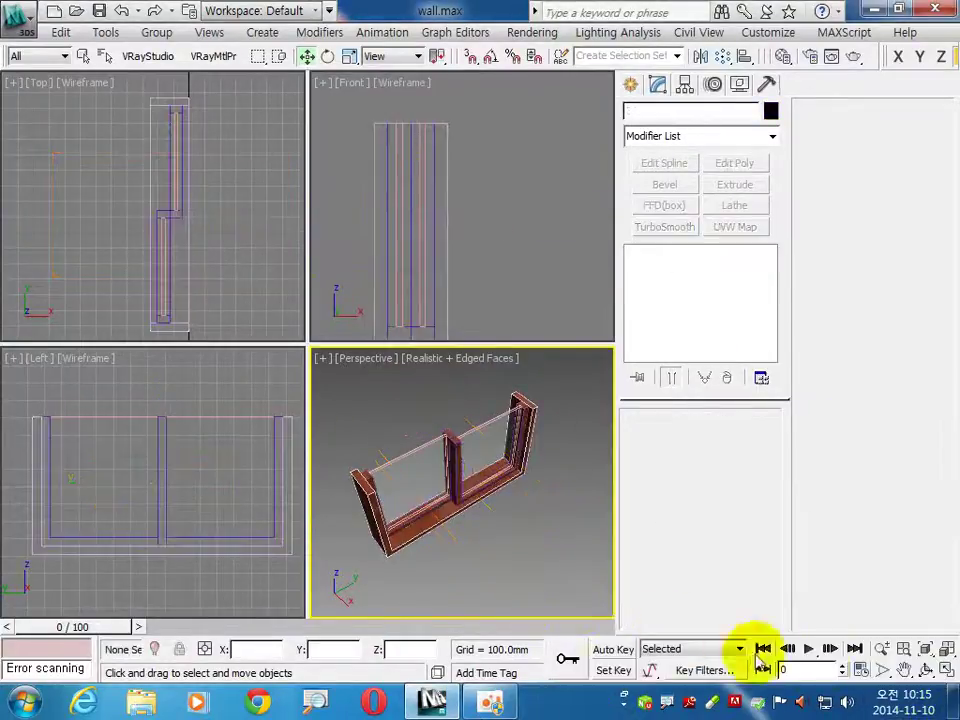
Step: Maximize the Perspective view, reselect the three frame pieces and enter the UVW Map Gizmo level
{"action": "left_click", "coordinate": [946, 670]}
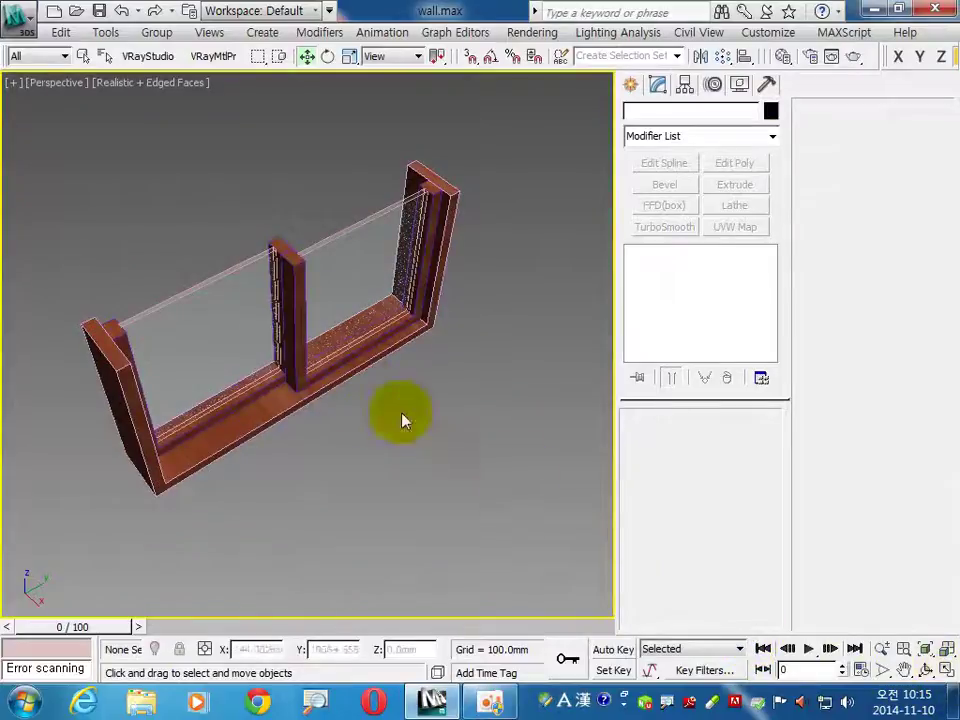
{"action": "mouse_move", "coordinate": [337, 403]}
{"action": "middle_mouse_down", "text": "alt"}
{"action": "mouse_move", "coordinate": [311, 332]}
{"action": "mouse_move", "coordinate": [114, 319]}
{"action": "middle_mouse_up", "text": "alt"}
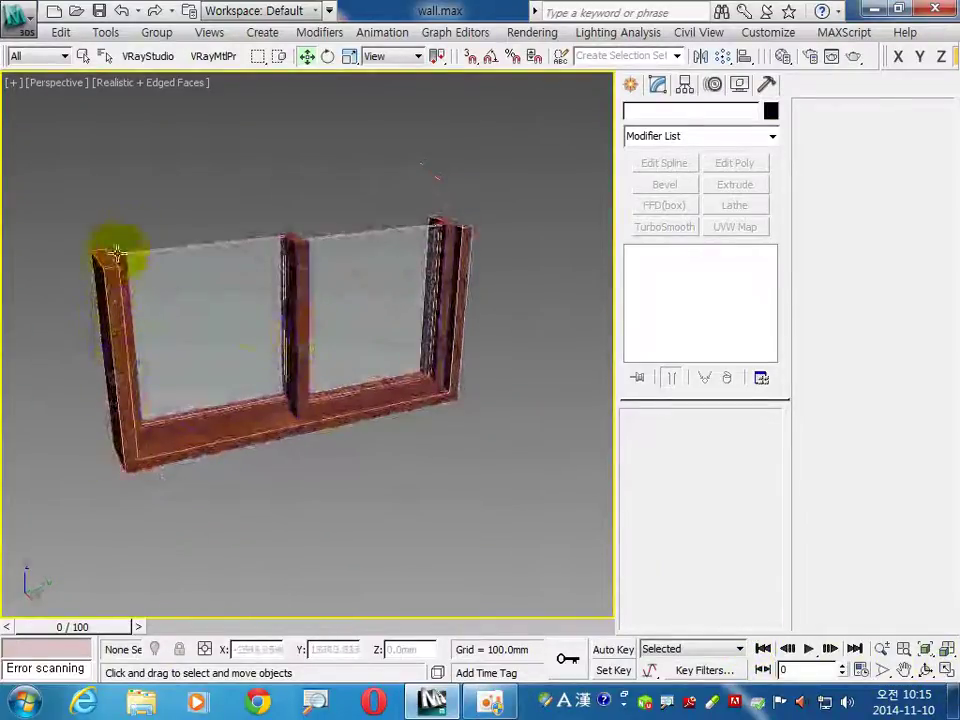
{"action": "middle_click_drag", "start_coordinate": [117, 254], "coordinate": [111, 403], "text": "alt"}
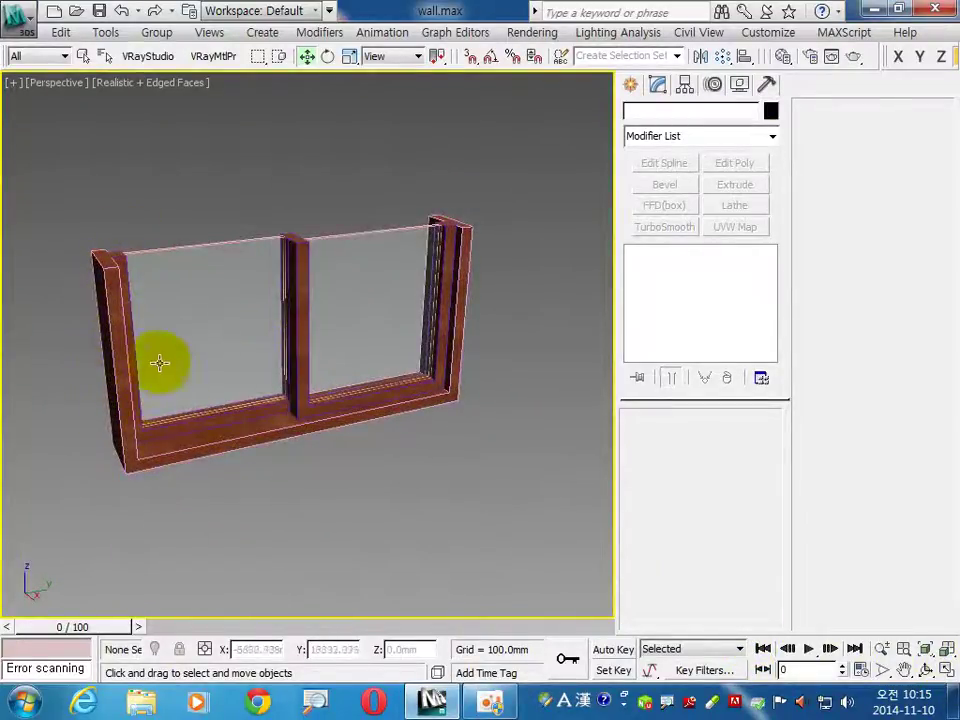
{"action": "left_click", "coordinate": [300, 412]}
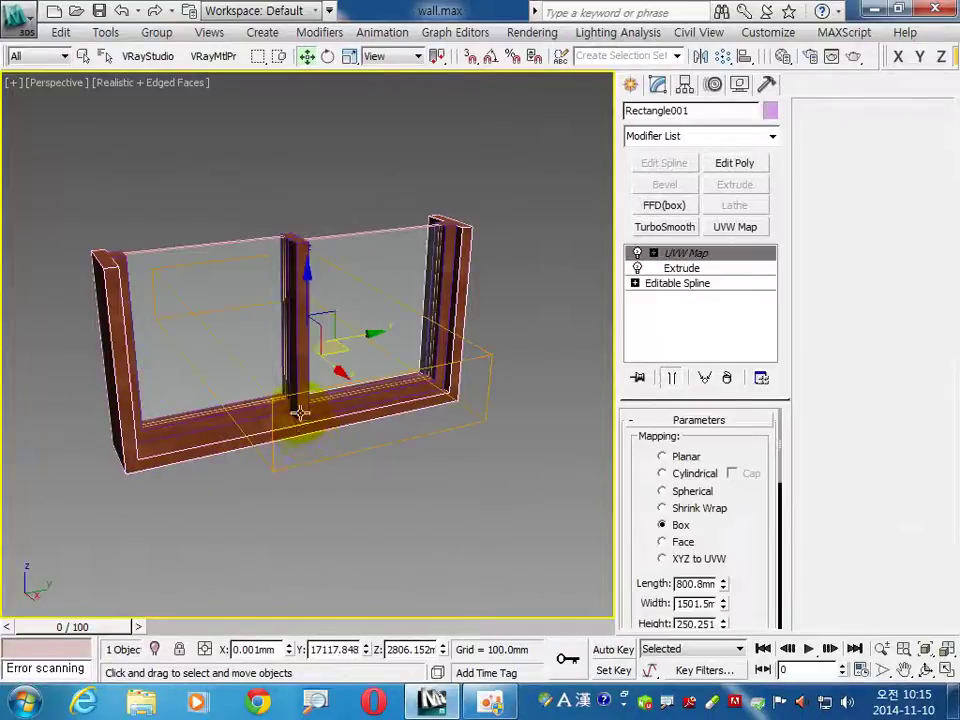
{"action": "left_click", "coordinate": [215, 398]}
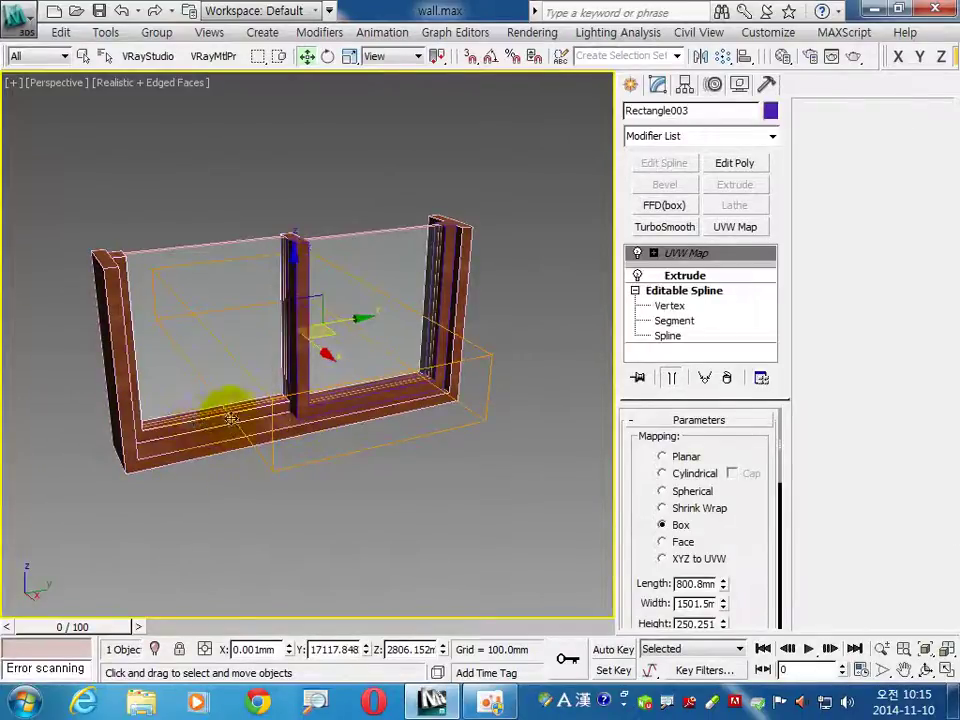
{"action": "left_click", "coordinate": [243, 438], "text": "ctrl"}
{"action": "left_click", "coordinate": [297, 258], "text": "ctrl"}
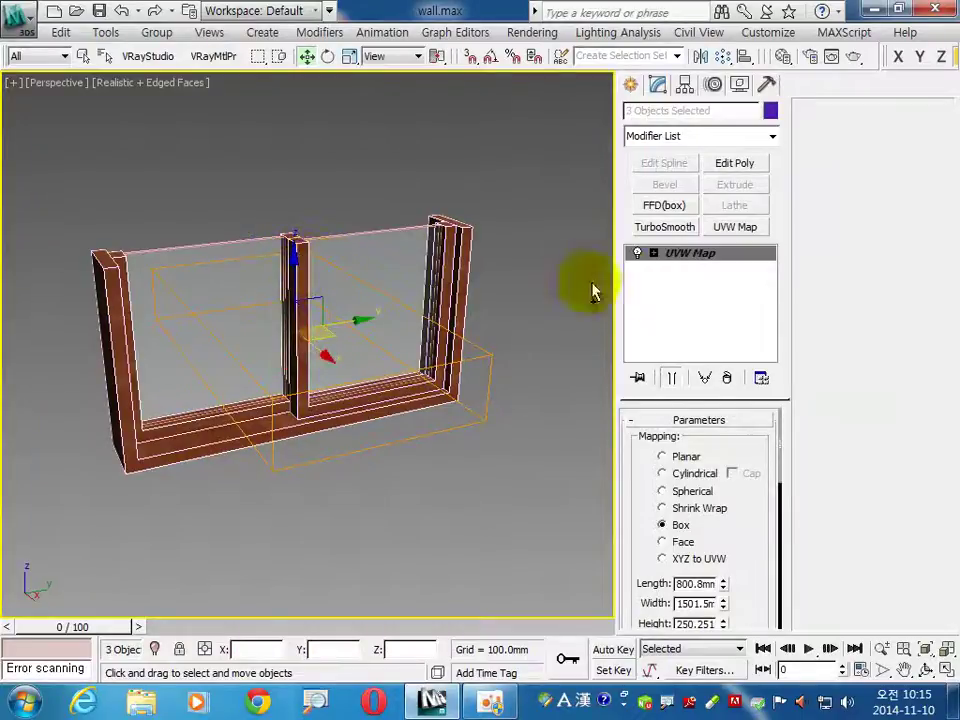
{"action": "left_click", "coordinate": [653, 254]}
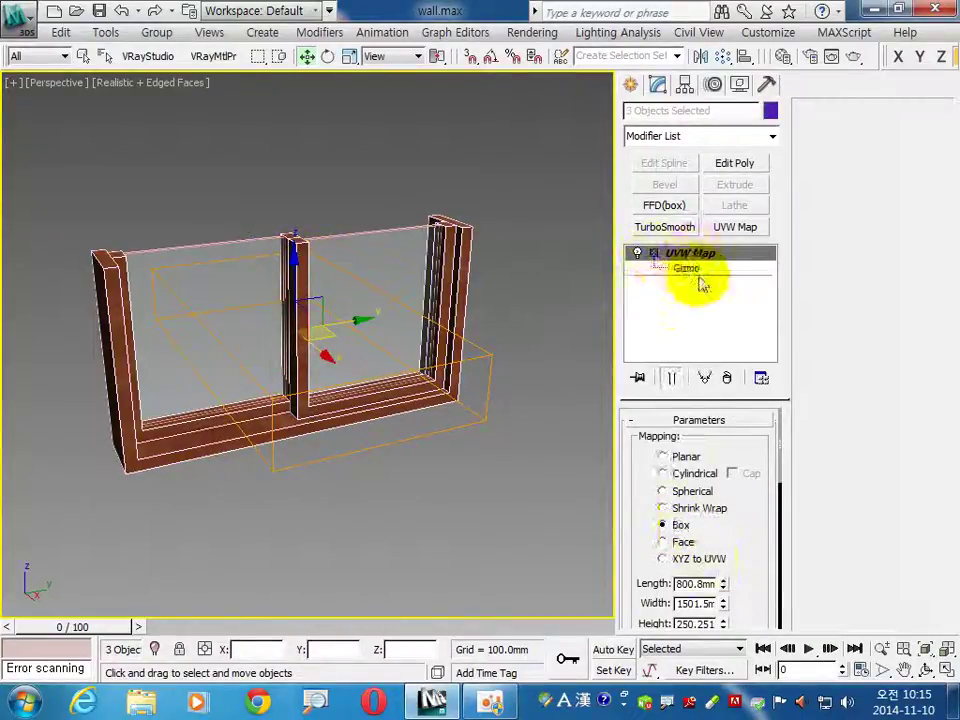
{"action": "left_click", "coordinate": [690, 269]}
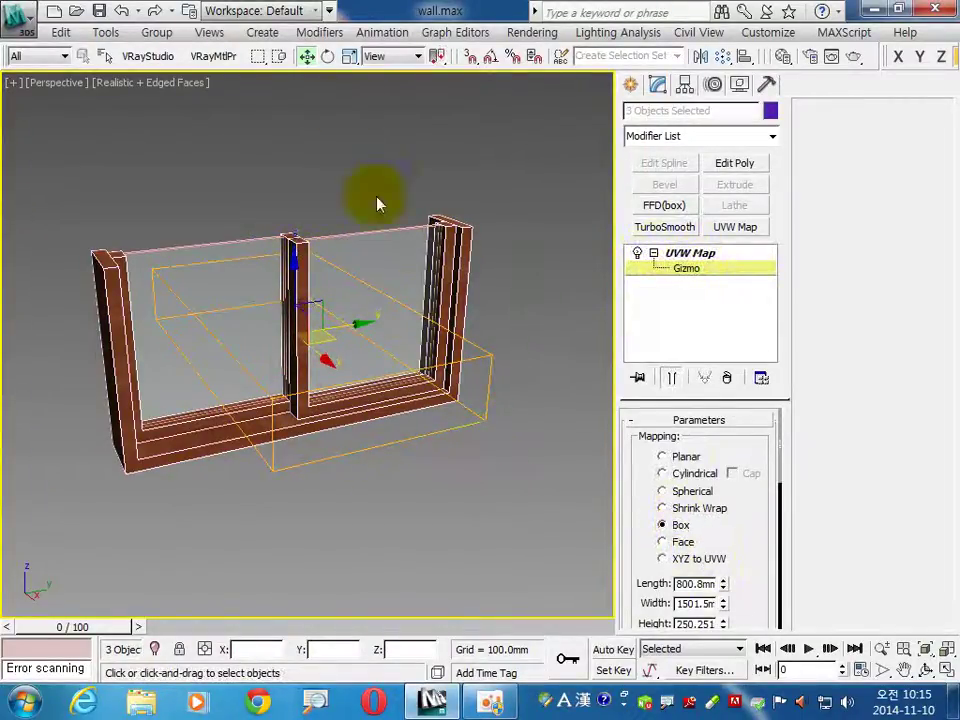
Step: Try rotating the mapping gizmo 90° about Z, then return to four views
{"action": "right_click", "coordinate": [329, 58]}
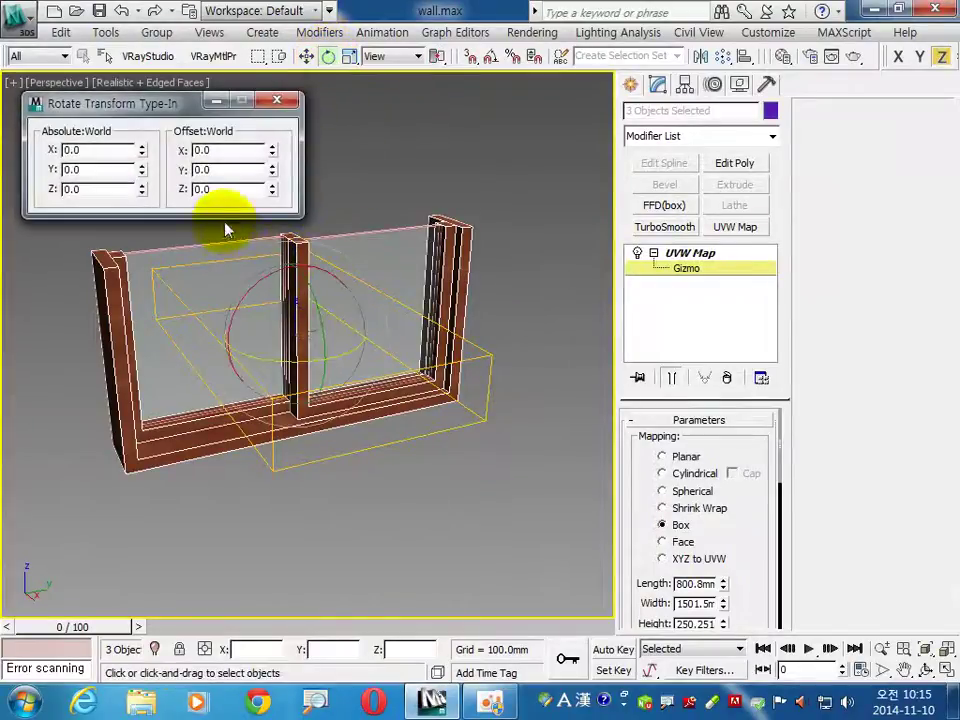
{"action": "double_click", "coordinate": [226, 194]}
{"action": "type", "text": "90"}
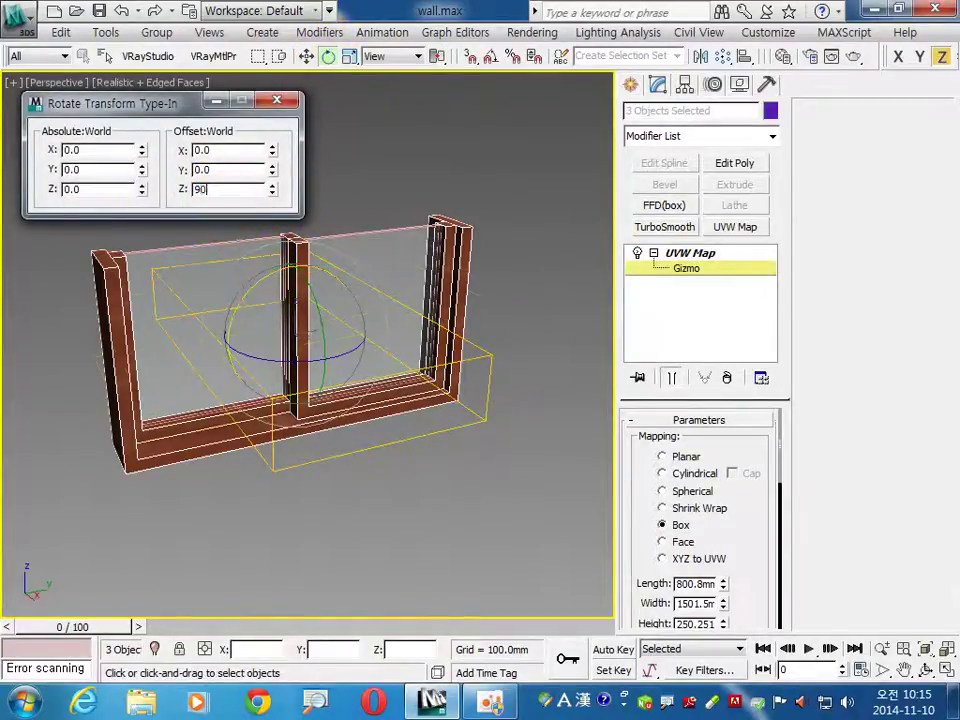
{"action": "key", "text": "Return"}
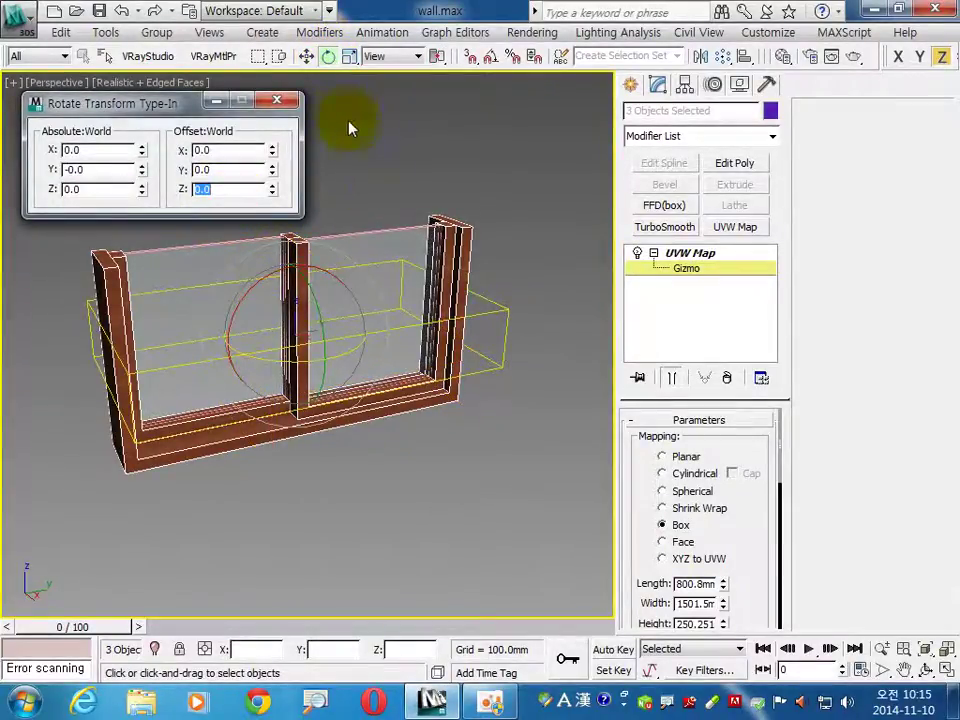
{"action": "key", "text": "F12"}
{"action": "left_click", "coordinate": [946, 670]}
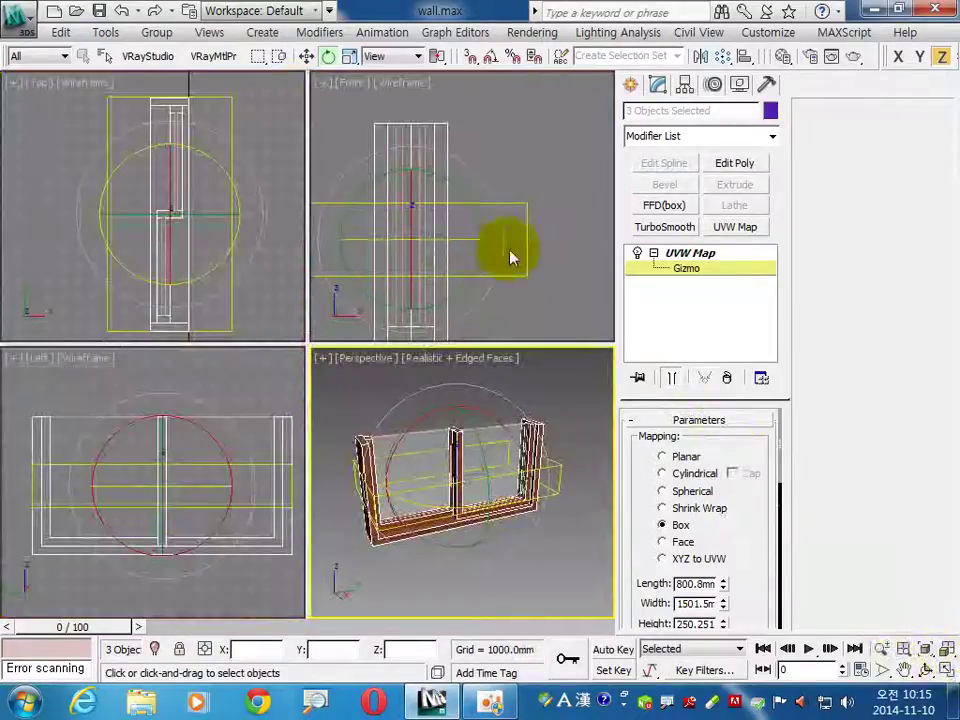
Step: In the Front view, rotate the gizmo 90° about X, undoing and retrying the rotation
{"action": "right_click", "coordinate": [512, 195]}
{"action": "right_click", "coordinate": [328, 57]}
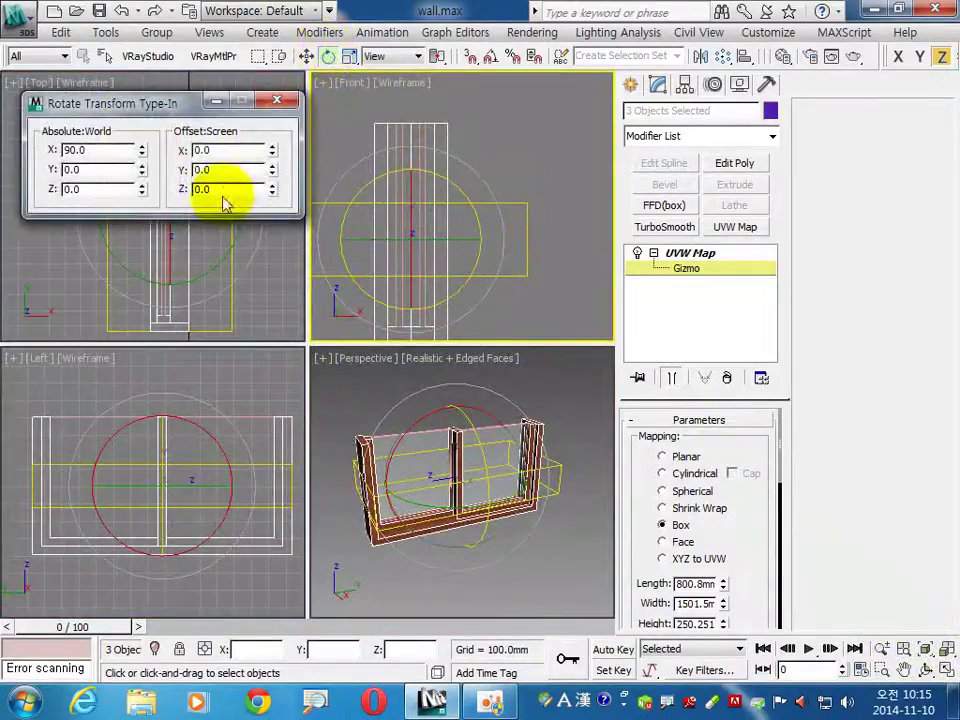
{"action": "key", "text": "Return"}
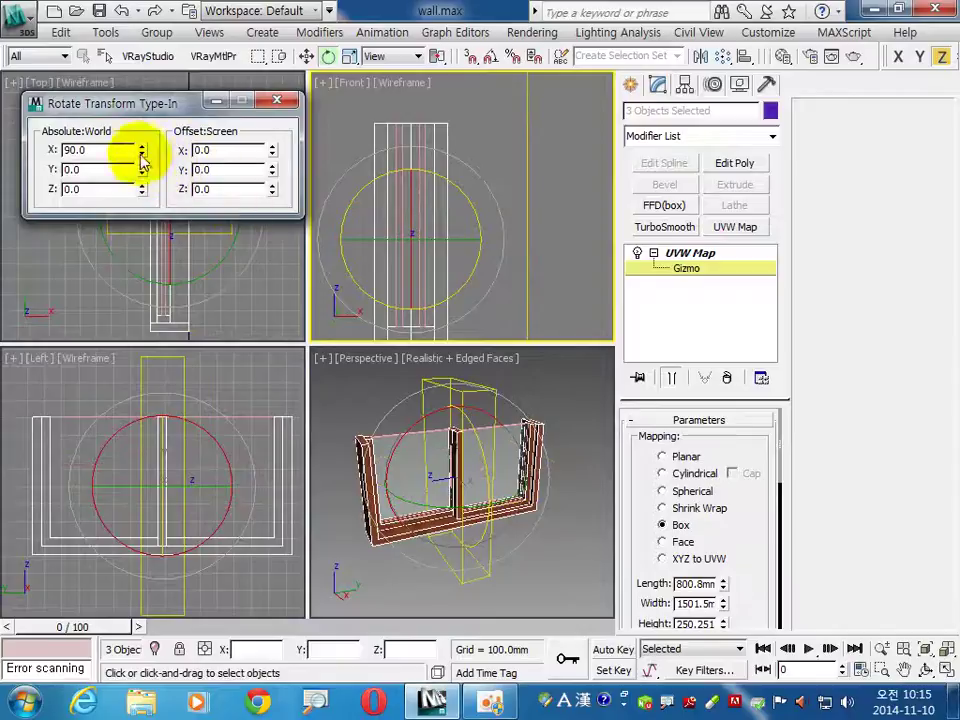
{"action": "key", "text": "ctrl+z"}
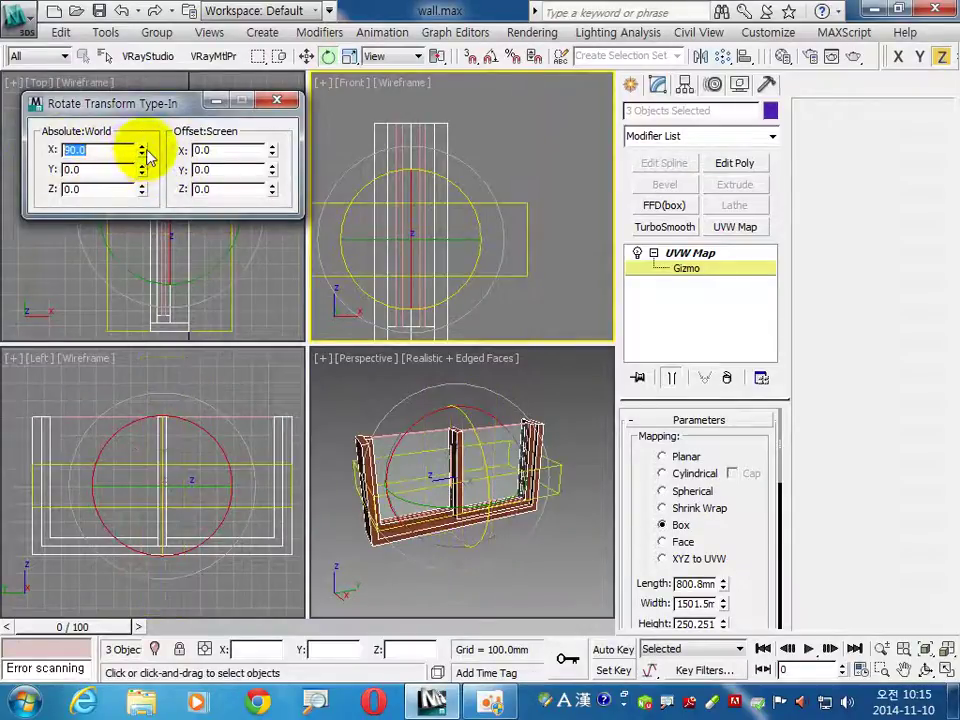
{"action": "key", "text": "Return"}
{"action": "key", "text": "ctrl+z"}
{"action": "type", "text": "0"}
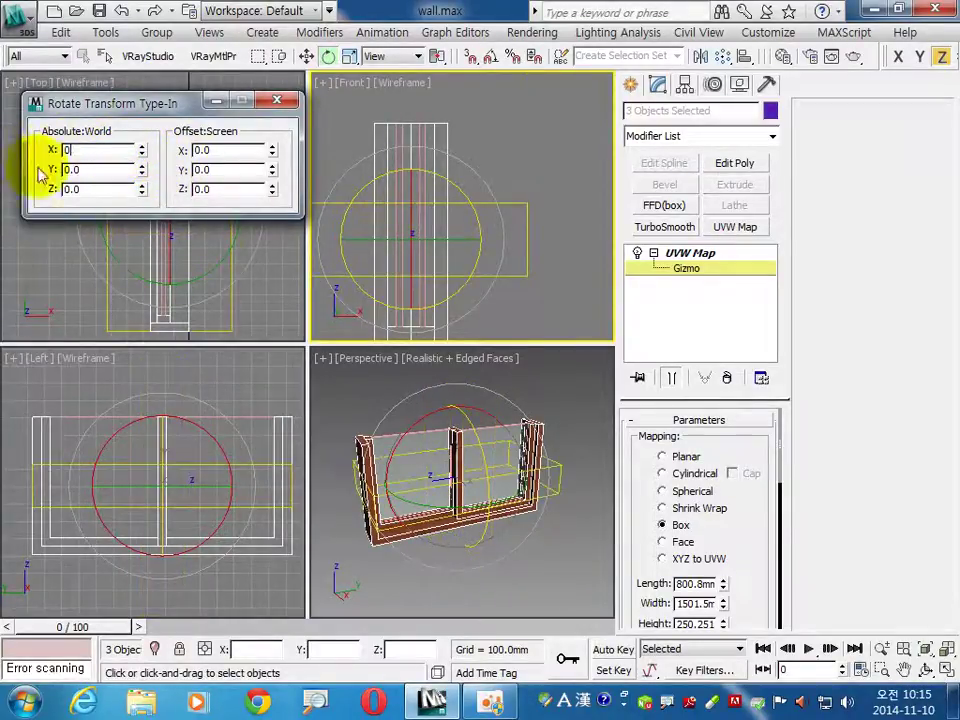
{"action": "key", "text": "Return"}
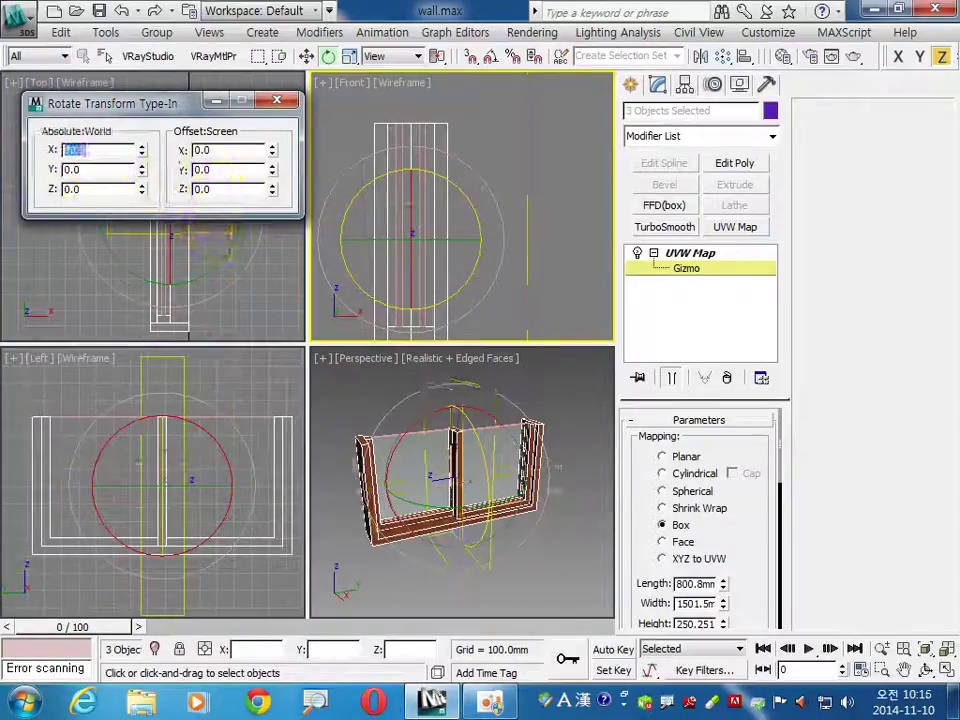
Step: Re-enter an X rotation of 90 with a Z offset of 0 and close the rotation entry box
{"action": "type", "text": "-90"}
{"action": "key", "text": "Return"}
{"action": "type", "text": "90"}
{"action": "left_click", "coordinate": [200, 189]}
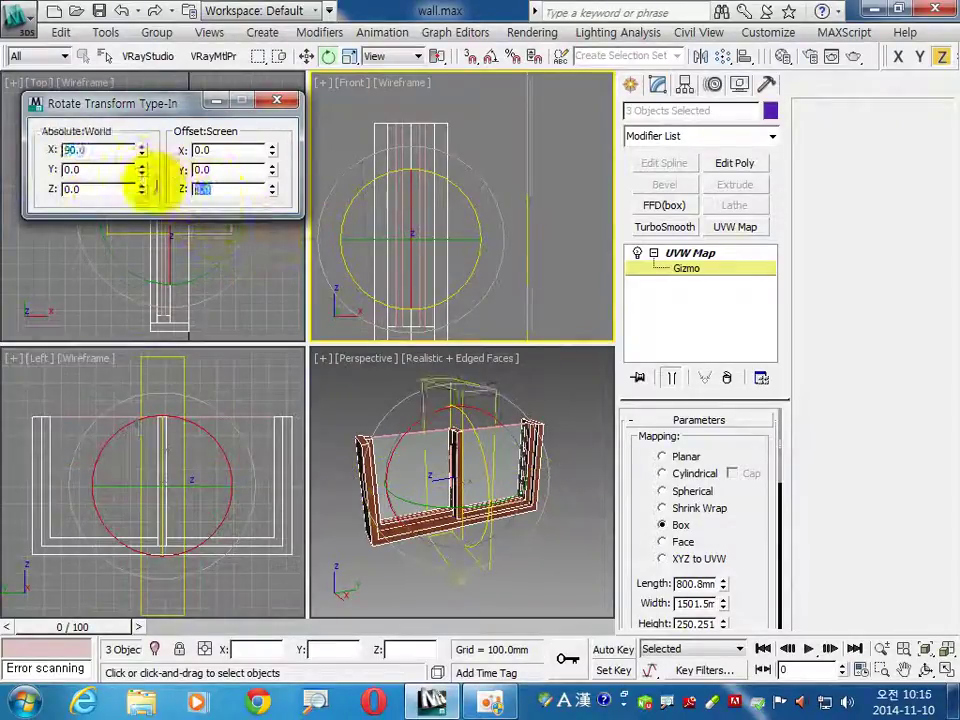
{"action": "type", "text": "0"}
{"action": "key", "text": "Return"}
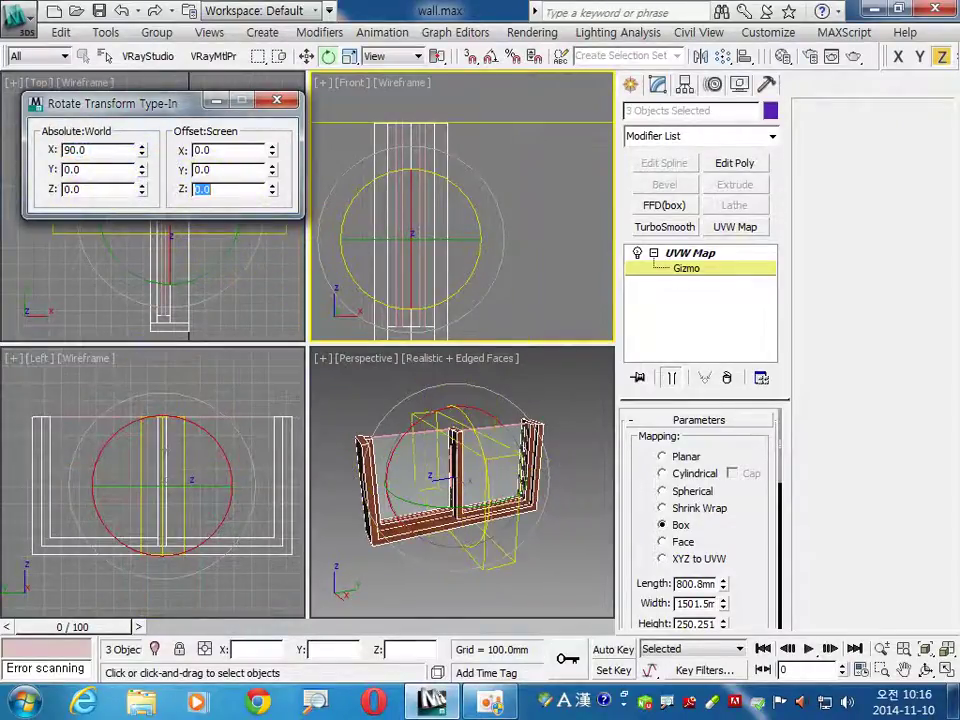
{"action": "left_click", "coordinate": [276, 100]}
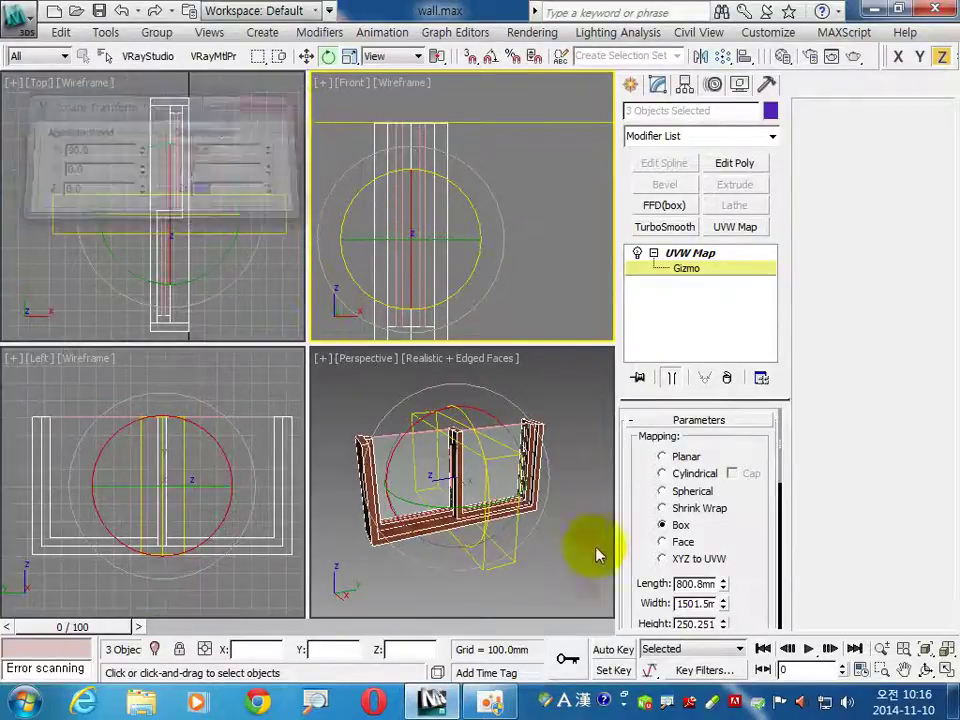
{"action": "middle_click", "coordinate": [597, 495]}
Step: Maximize the Perspective view and set the UVW Map gizmo to 500 × 500 × 500 mm
{"action": "left_click", "coordinate": [943, 668]}
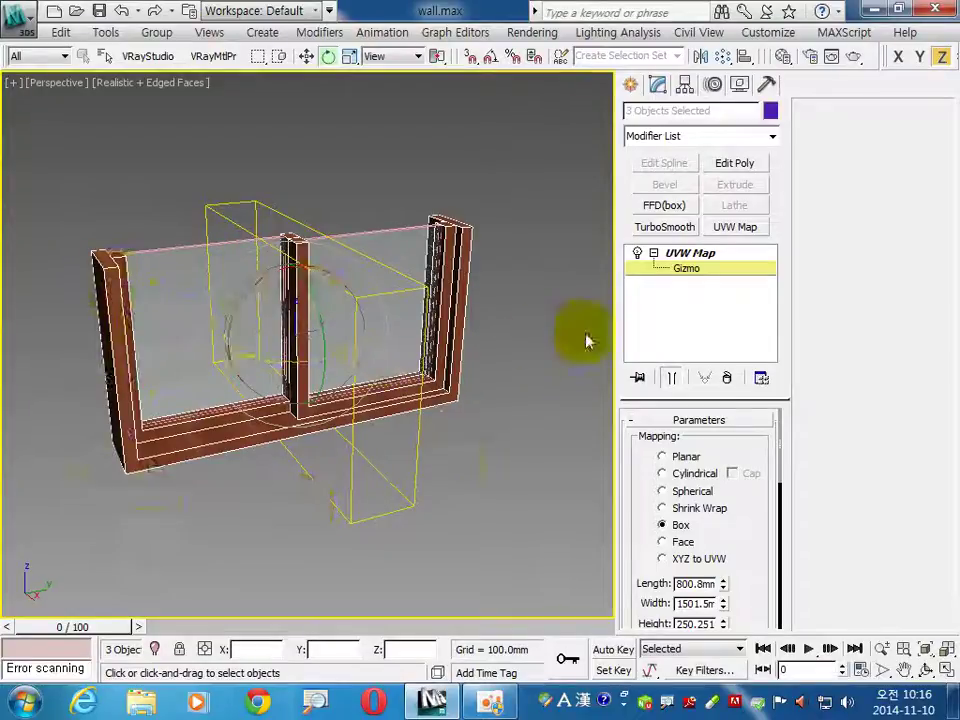
{"action": "double_click", "coordinate": [695, 584]}
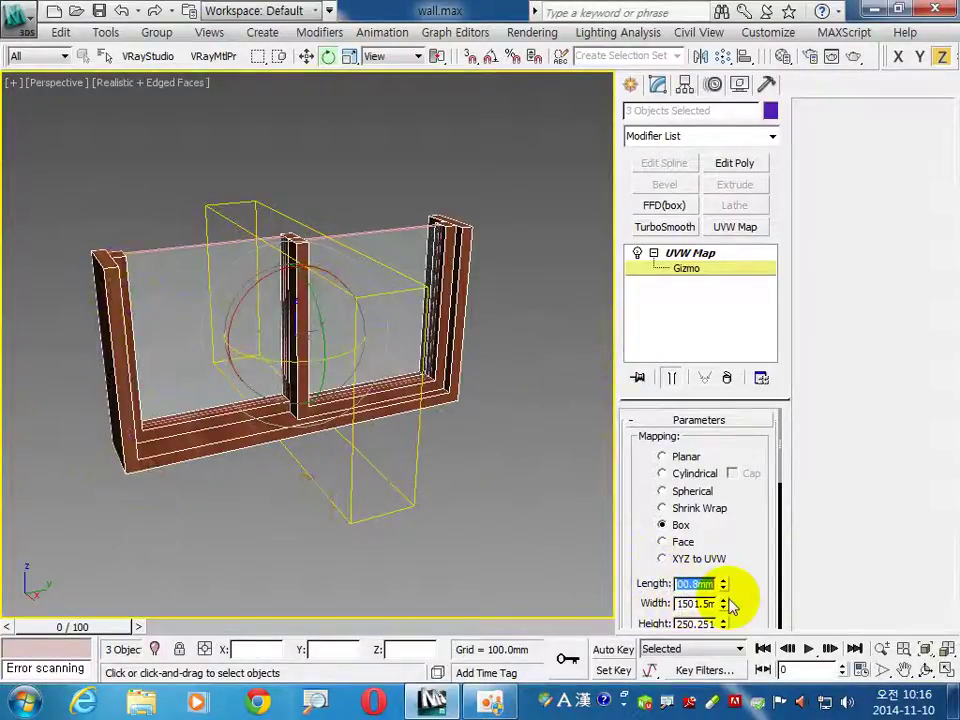
{"action": "type", "text": "500"}
{"action": "key", "text": "Tab"}
{"action": "type", "text": "0"}
{"action": "key", "text": "Tab"}
{"action": "type", "text": "5"}
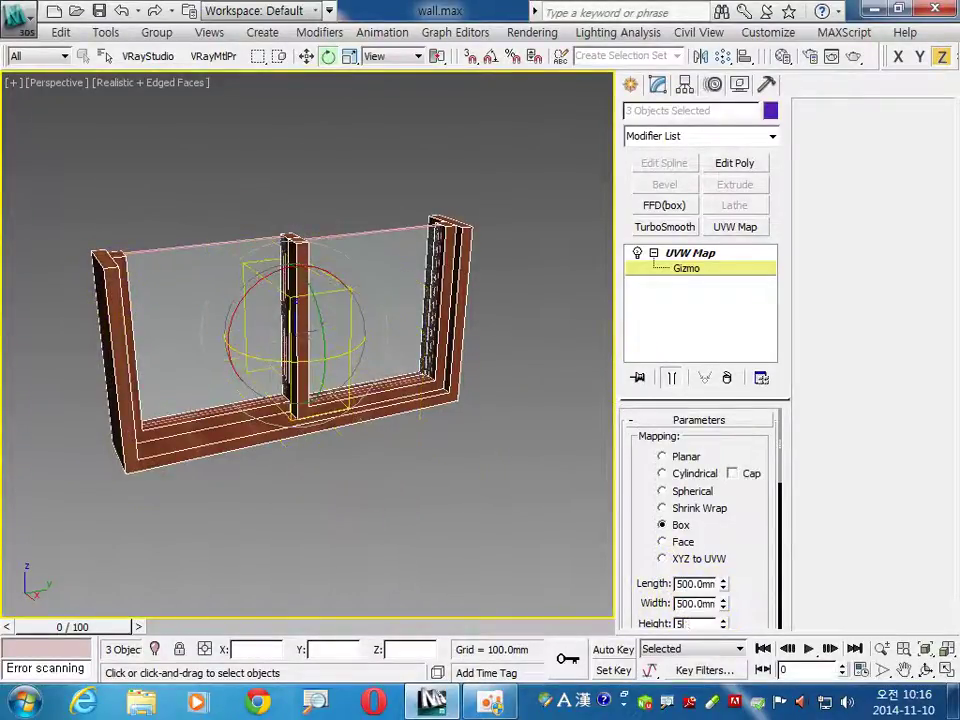
{"action": "key", "text": "Return"}
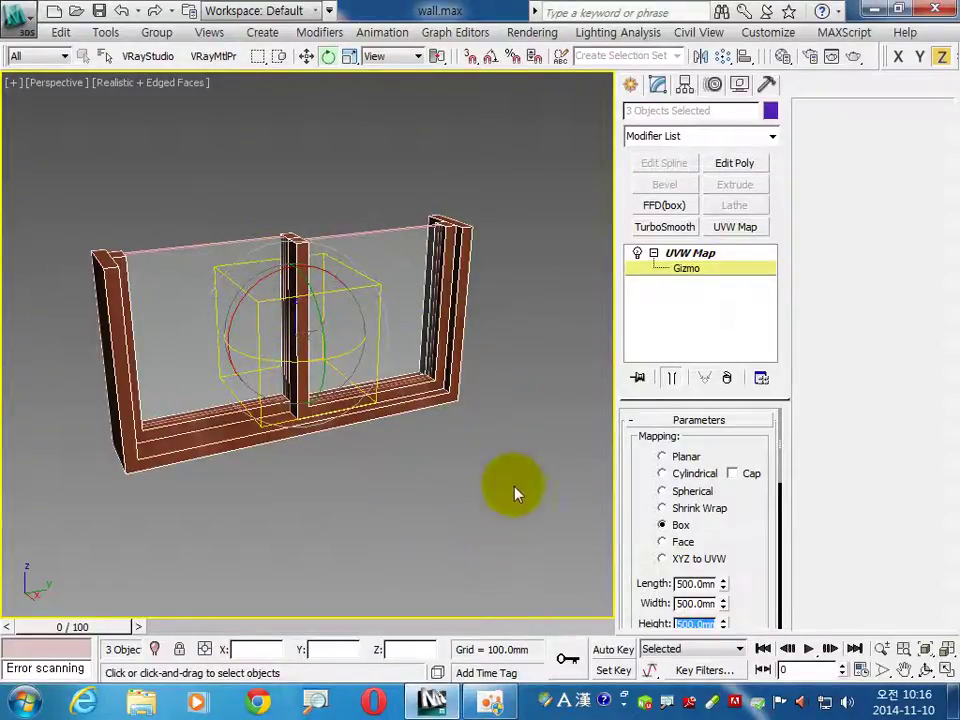
Step: Box-select the five window parts and group them under the name 방1창
{"action": "left_click", "coordinate": [684, 270]}
{"action": "left_click", "coordinate": [108, 505]}
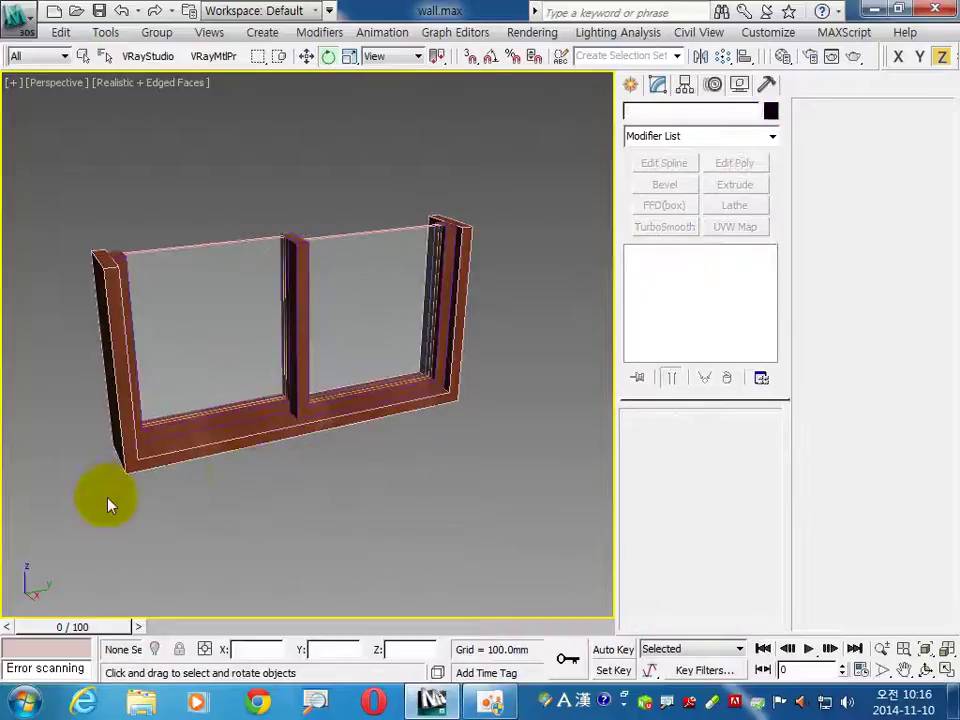
{"action": "left_click_drag", "start_coordinate": [324, 291], "coordinate": [506, 139]}
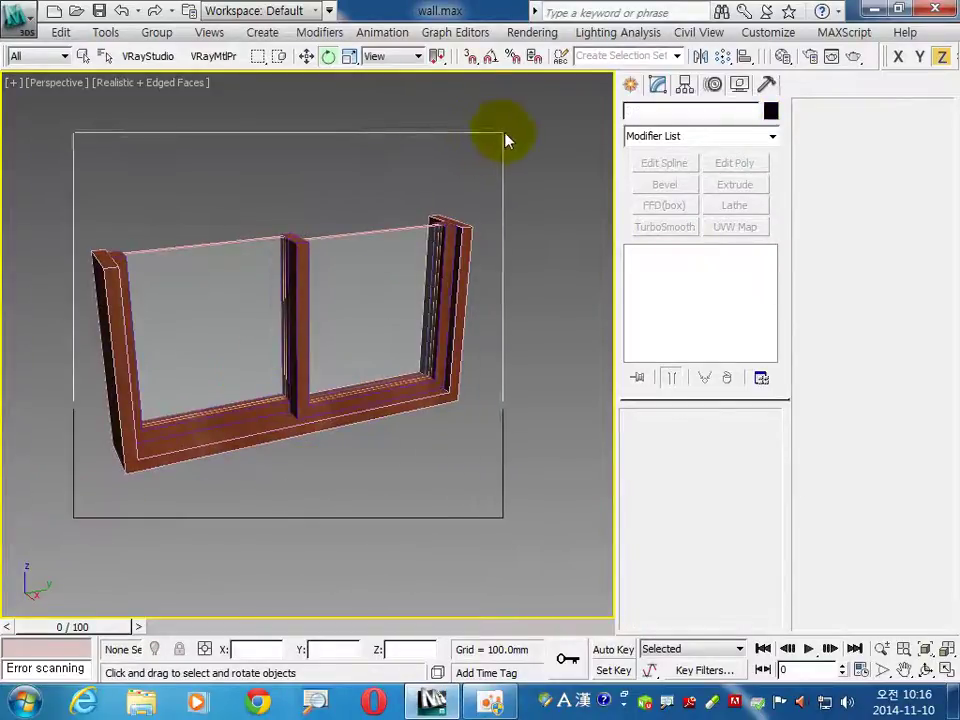
{"action": "left_click", "coordinate": [156, 32]}
{"action": "left_click", "coordinate": [172, 56]}
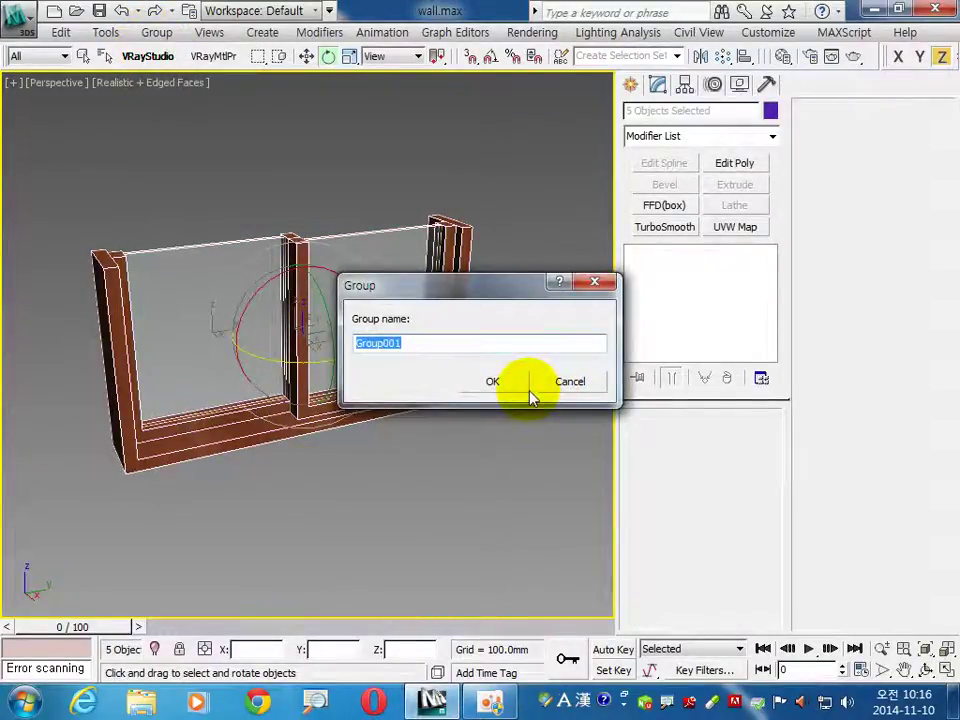
{"action": "type", "text": "벽1창"}
{"action": "key", "text": "Return"}
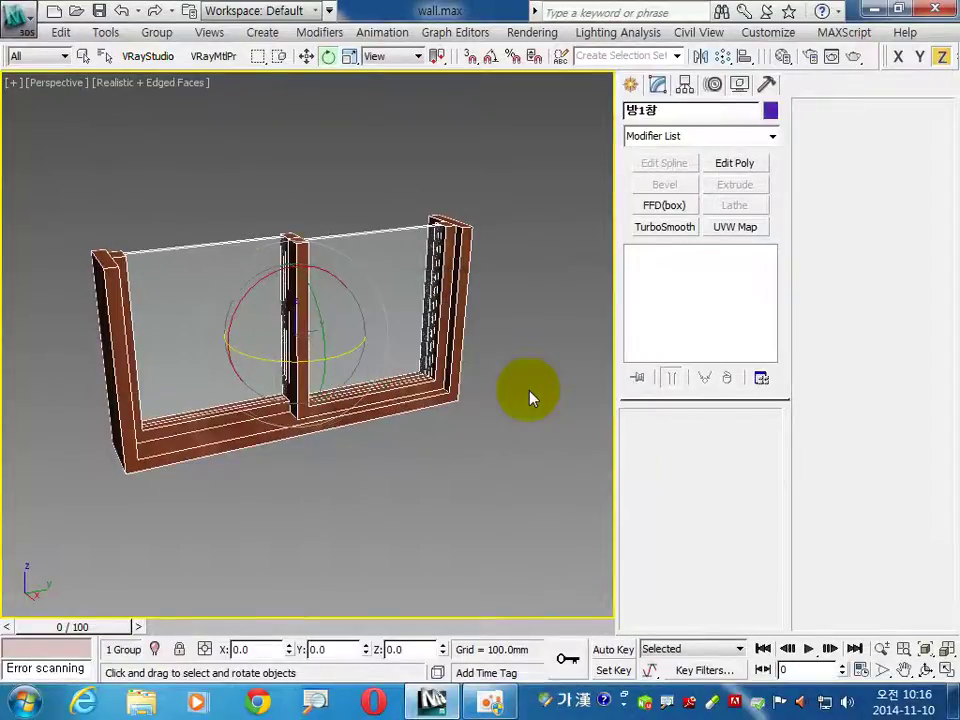
Step: Zoom out to the whole house and move the 방1창 group toward it
{"action": "left_click", "coordinate": [952, 674]}
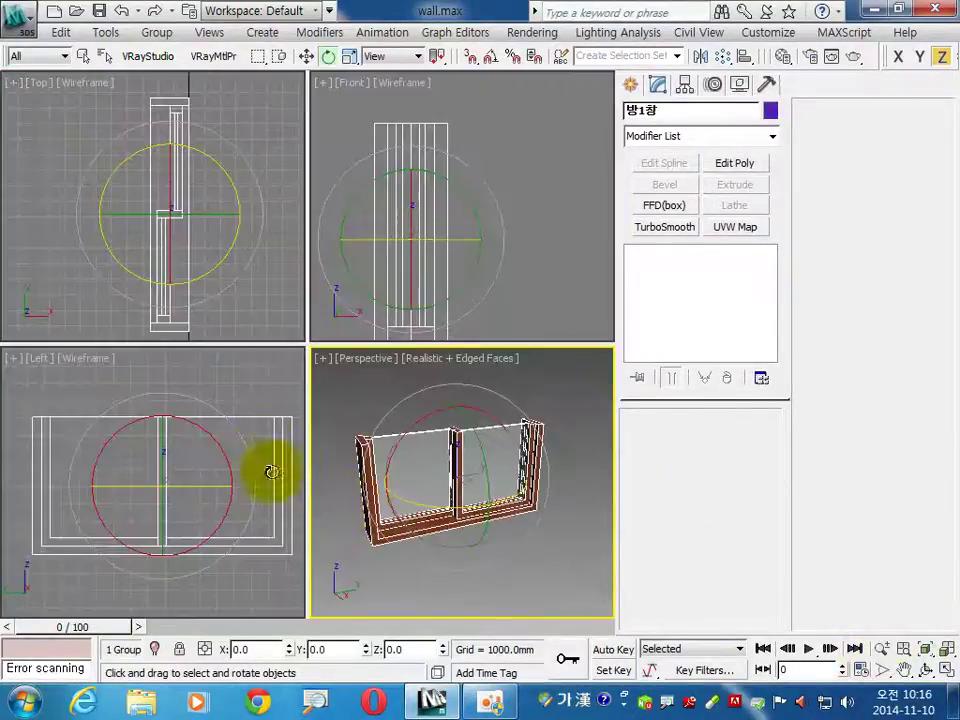
{"action": "left_click", "coordinate": [283, 390]}
{"action": "left_click", "coordinate": [561, 542]}
{"action": "left_click", "coordinate": [947, 648]}
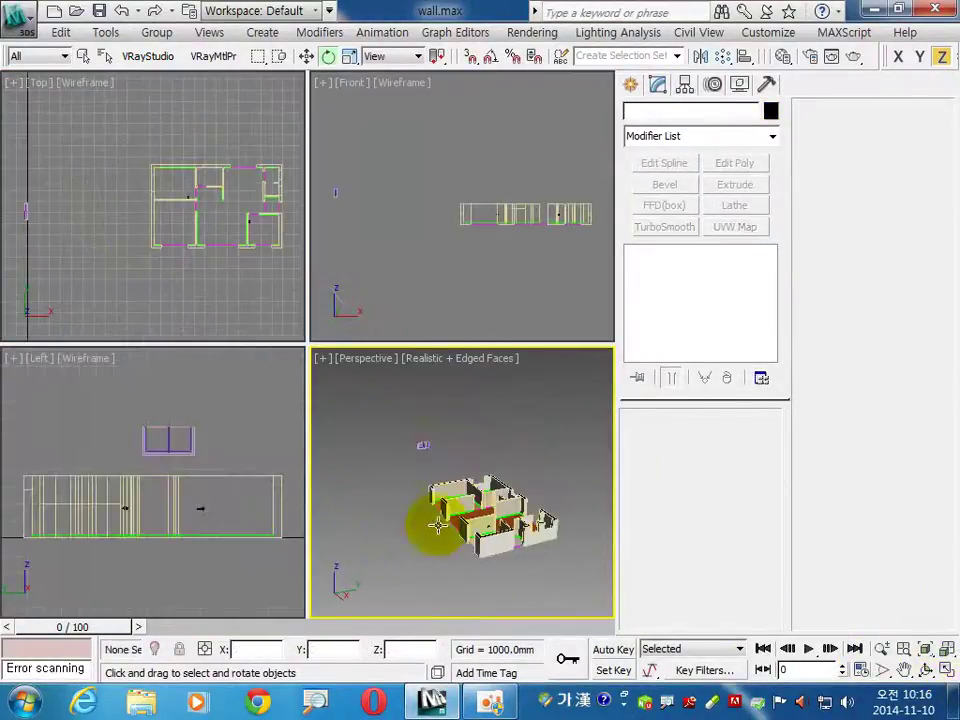
{"action": "left_click", "coordinate": [26, 208]}
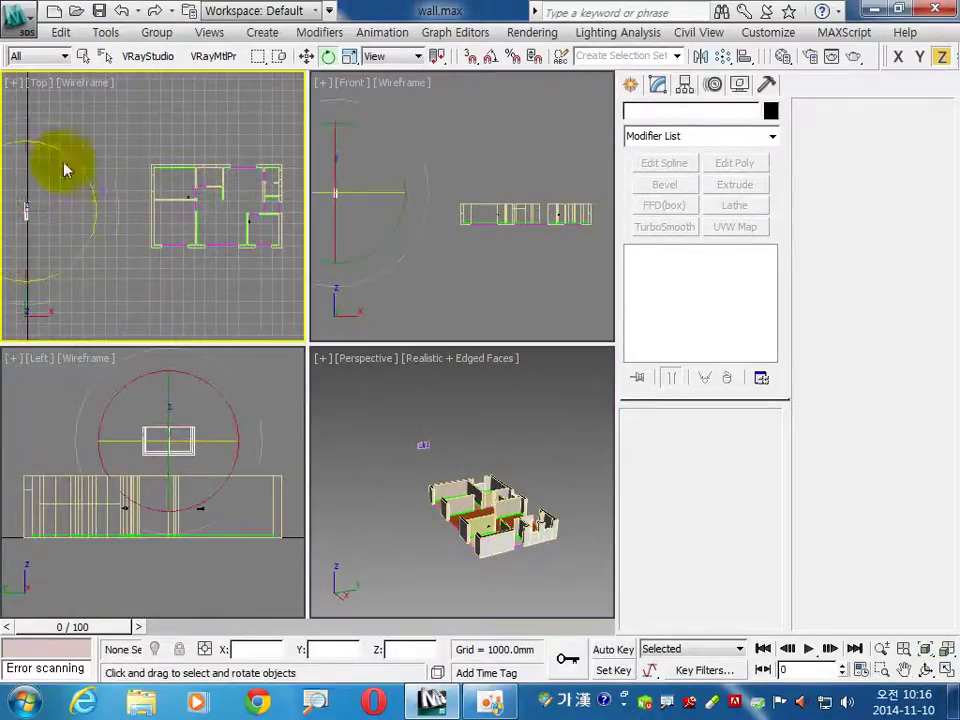
{"action": "left_click", "coordinate": [305, 55]}
{"action": "mouse_move", "coordinate": [55, 208]}
{"action": "left_mouse_down"}
{"action": "mouse_move", "coordinate": [165, 180]}
{"action": "mouse_move", "coordinate": [174, 160]}
{"action": "left_mouse_up"}
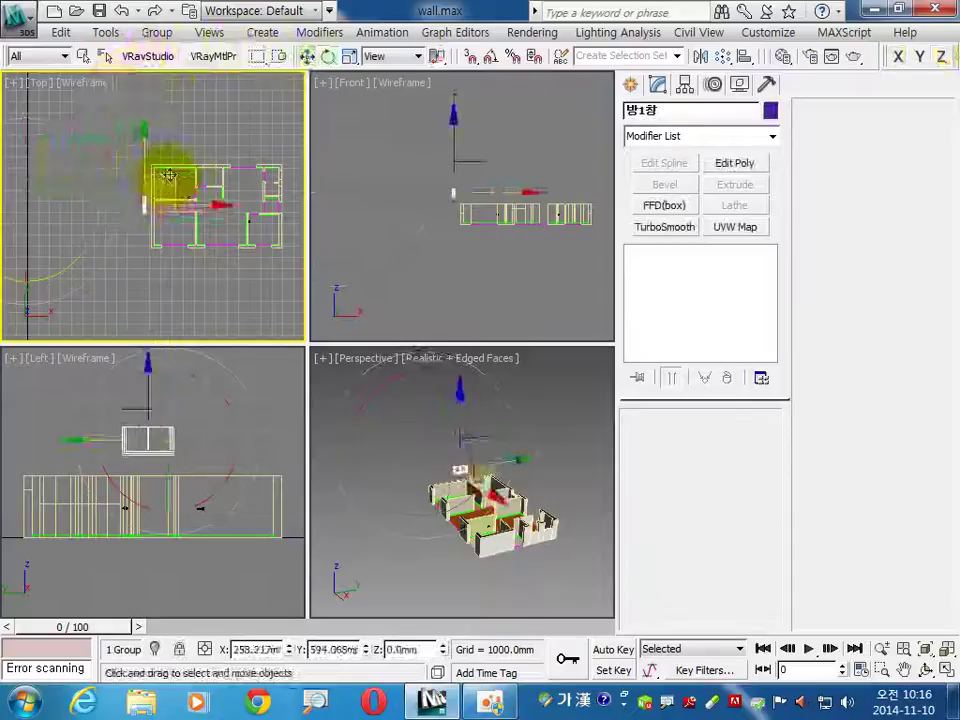
Step: Using vertex snapping and selection lock, snap the window into the lower-left wall opening
{"action": "left_click", "coordinate": [596, 553]}
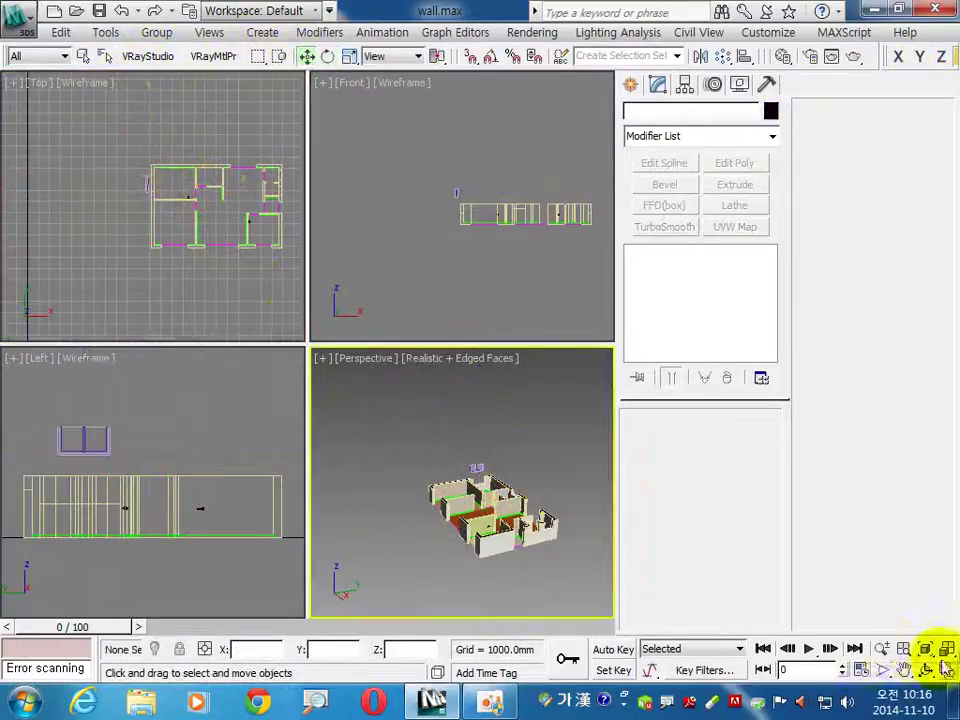
{"action": "left_click", "coordinate": [946, 670]}
{"action": "mouse_move", "coordinate": [532, 483]}
{"action": "middle_mouse_down", "text": "alt"}
{"action": "mouse_move", "coordinate": [386, 381]}
{"action": "mouse_move", "coordinate": [418, 429]}
{"action": "mouse_move", "coordinate": [358, 333]}
{"action": "mouse_move", "coordinate": [313, 326]}
{"action": "mouse_move", "coordinate": [257, 381]}
{"action": "mouse_move", "coordinate": [287, 403]}
{"action": "mouse_move", "coordinate": [310, 283]}
{"action": "mouse_move", "coordinate": [228, 345]}
{"action": "middle_mouse_up", "text": "alt"}
{"action": "scroll", "coordinate": [274, 413], "scroll_direction": "up", "scroll_amount": 5}
{"action": "left_click", "coordinate": [228, 345]}
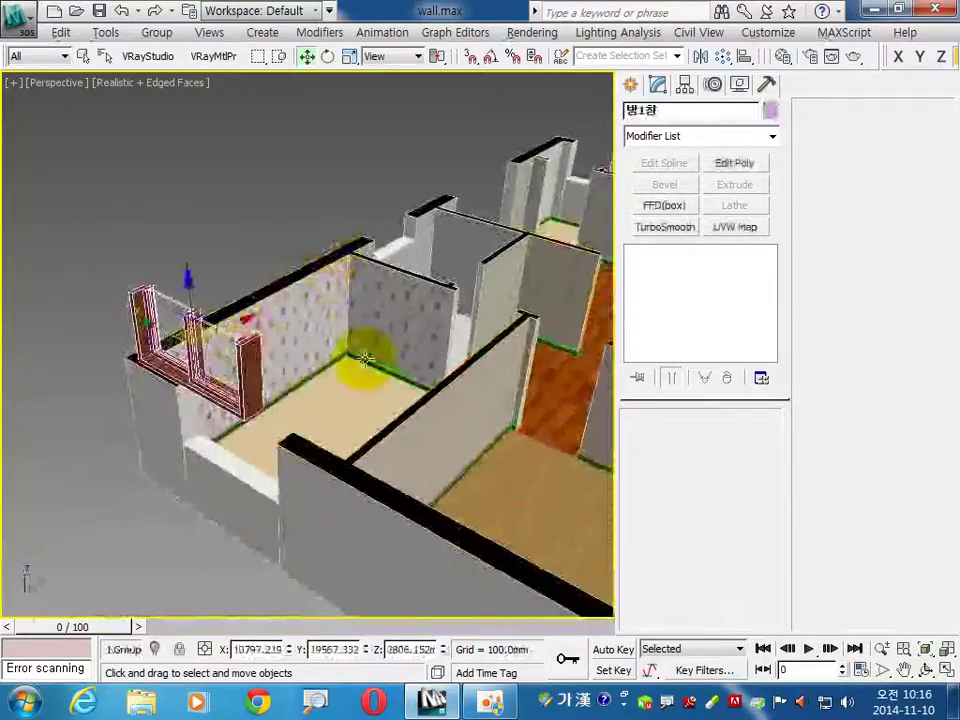
{"action": "left_click", "coordinate": [476, 58]}
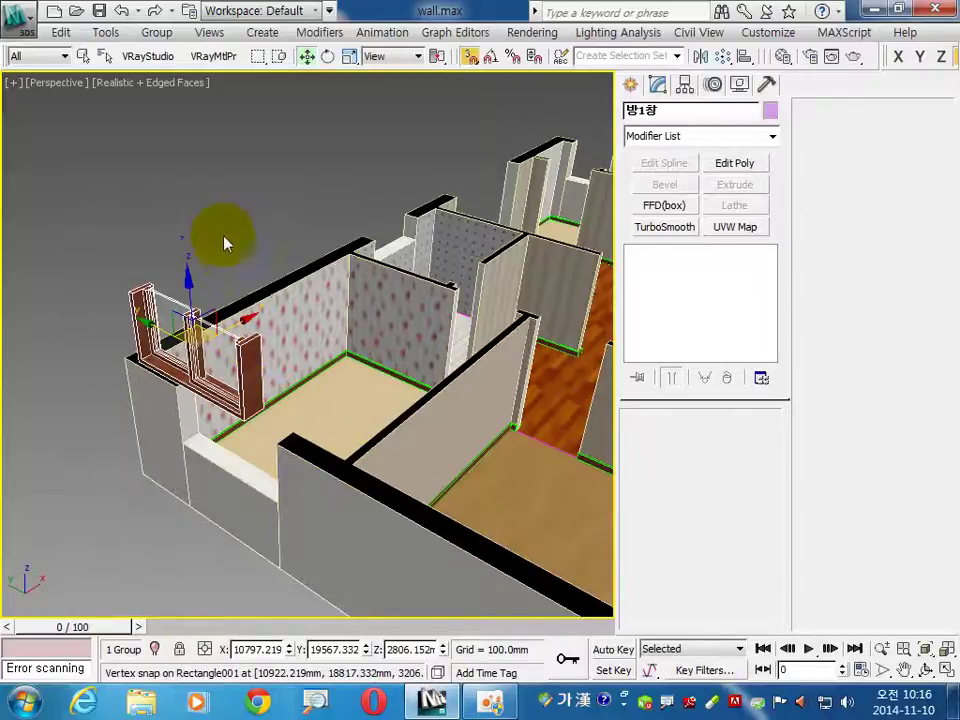
{"action": "left_click", "coordinate": [180, 649]}
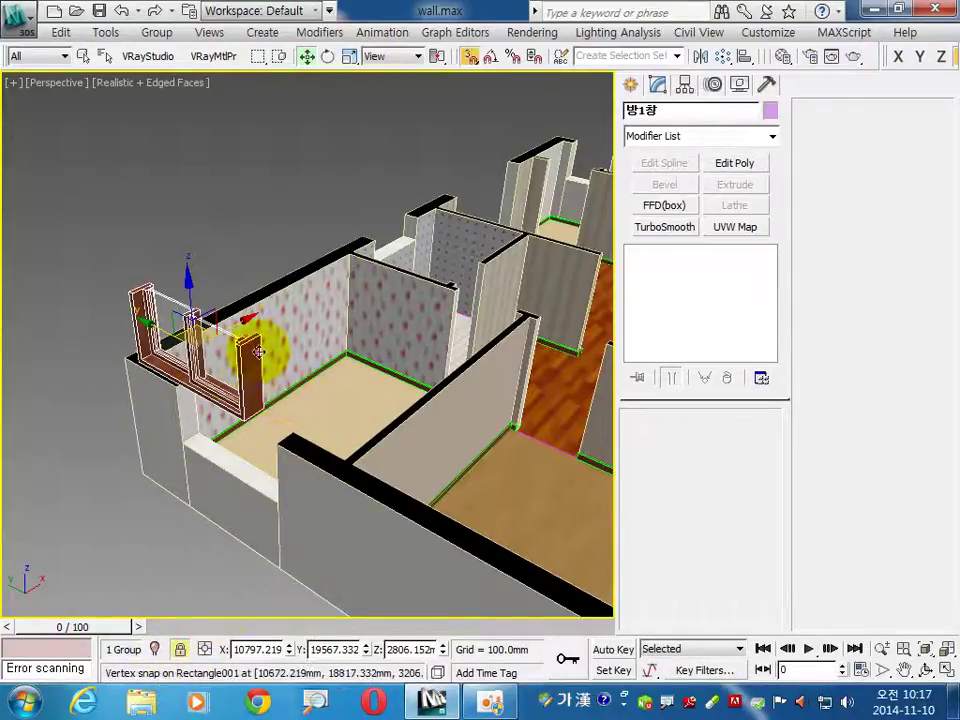
{"action": "left_click_drag", "start_coordinate": [262, 335], "coordinate": [278, 425]}
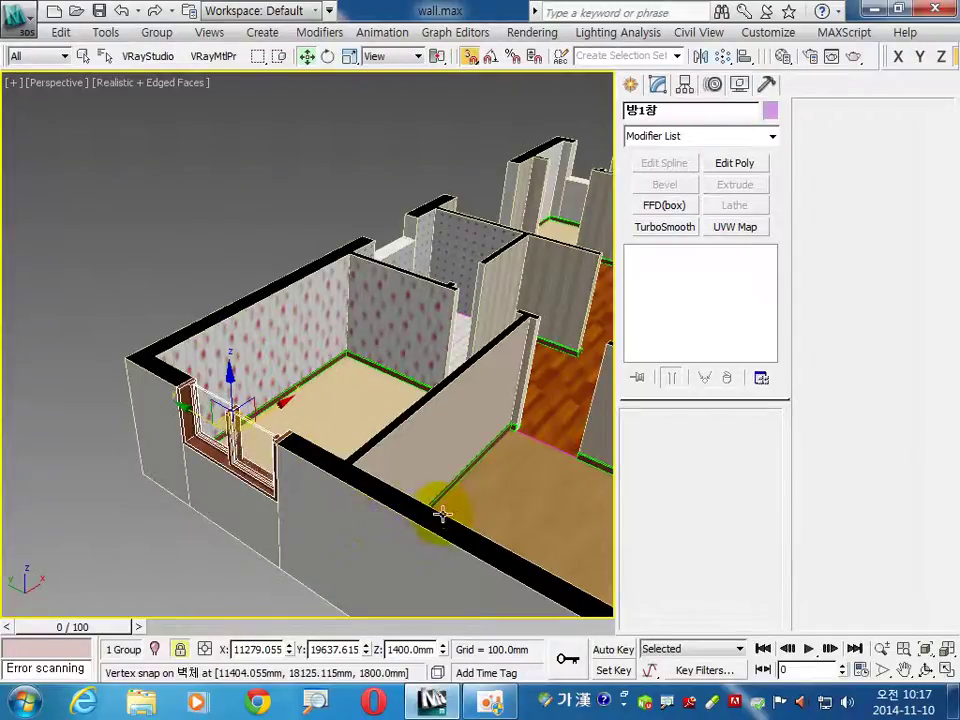
Step: Shift-clone the window rightward in the Top view as an independent Copy named 다용도실창001
{"action": "left_click", "coordinate": [947, 670]}
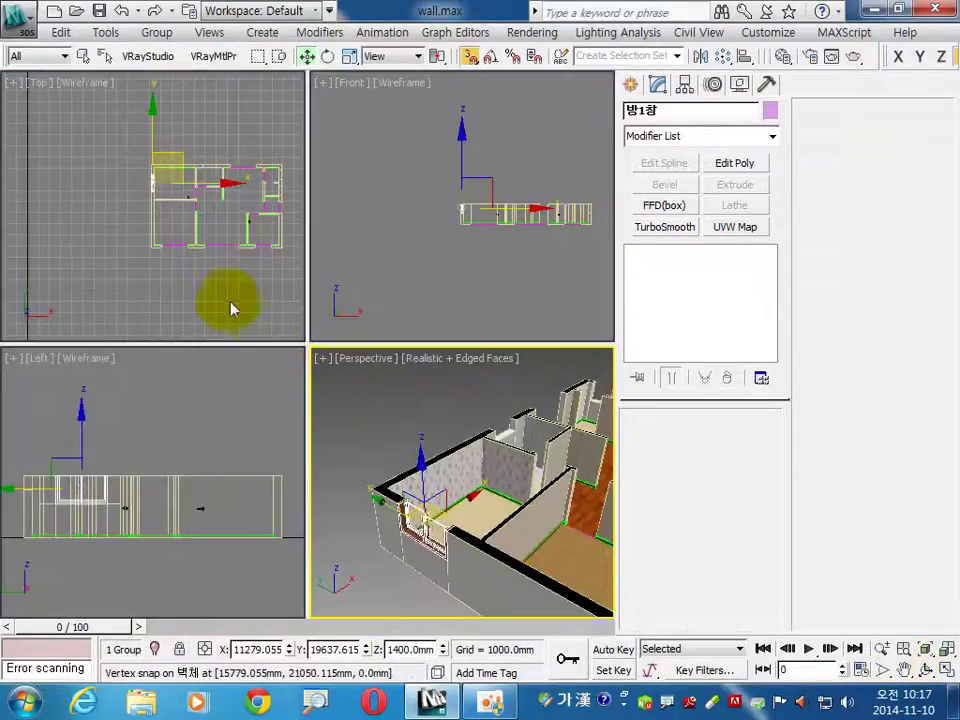
{"action": "middle_click_drag", "start_coordinate": [240, 257], "coordinate": [90, 203]}
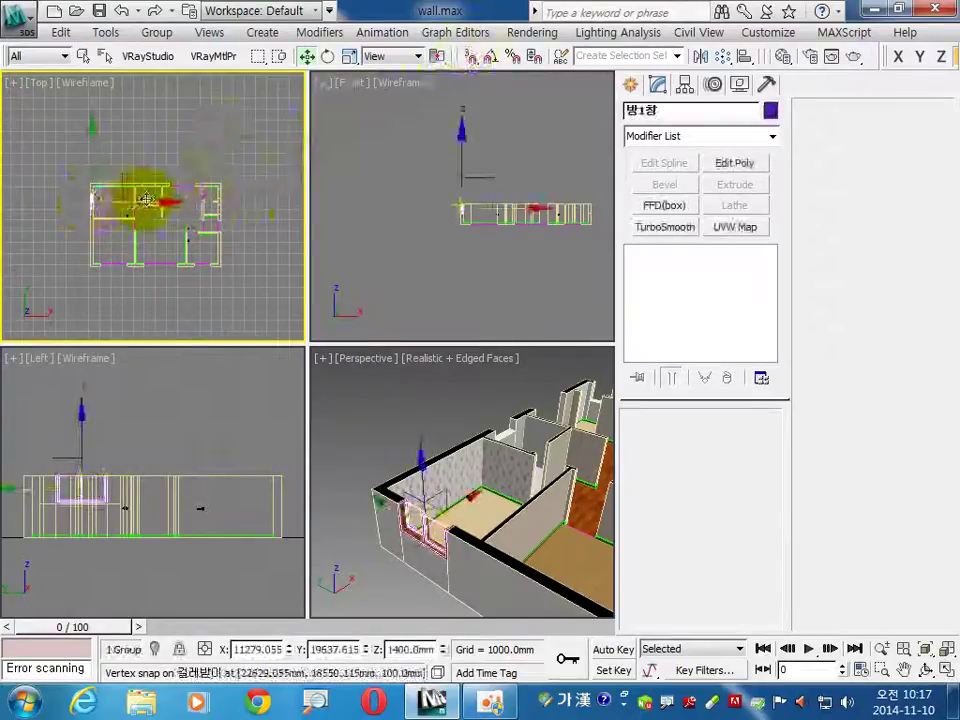
{"action": "left_click_drag", "start_coordinate": [151, 203], "coordinate": [285, 185], "text": "shift"}
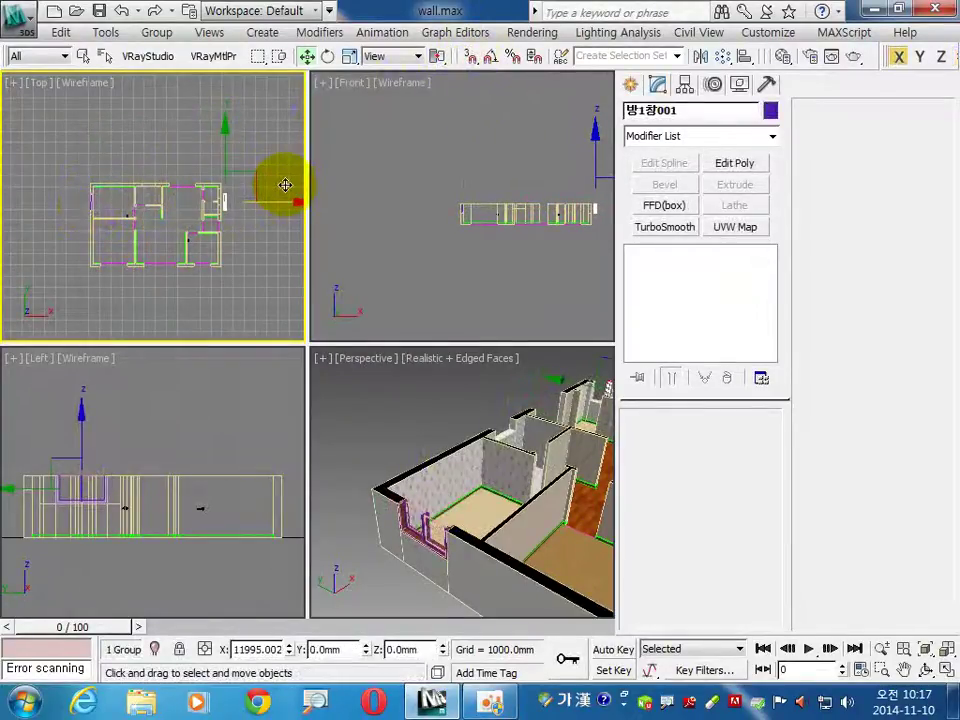
{"action": "left_click", "coordinate": [392, 292]}
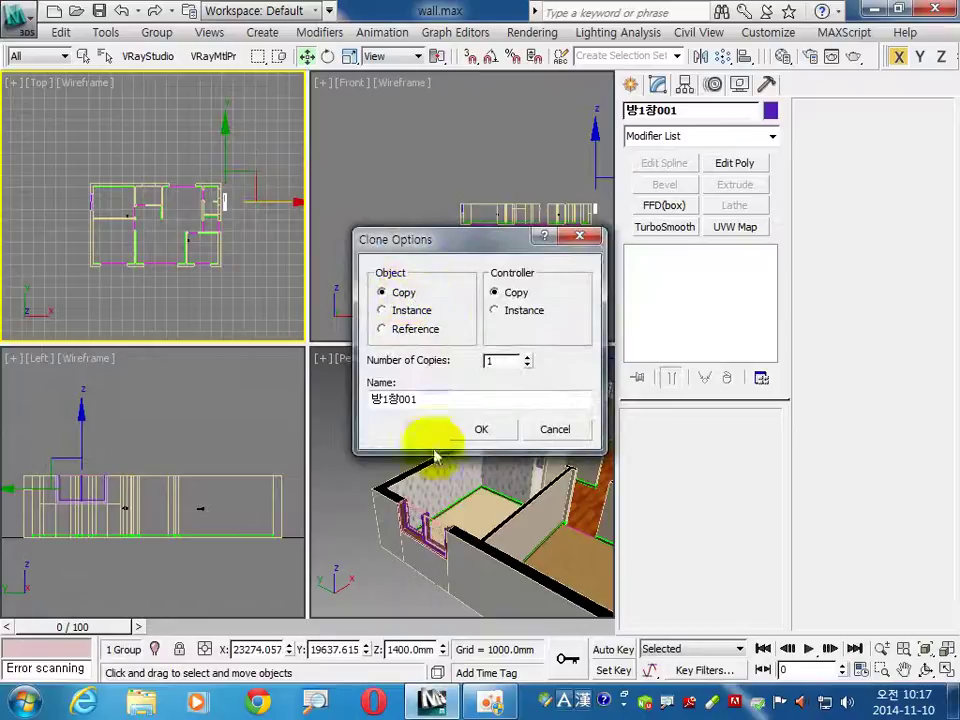
{"action": "left_click_drag", "start_coordinate": [390, 398], "coordinate": [331, 438]}
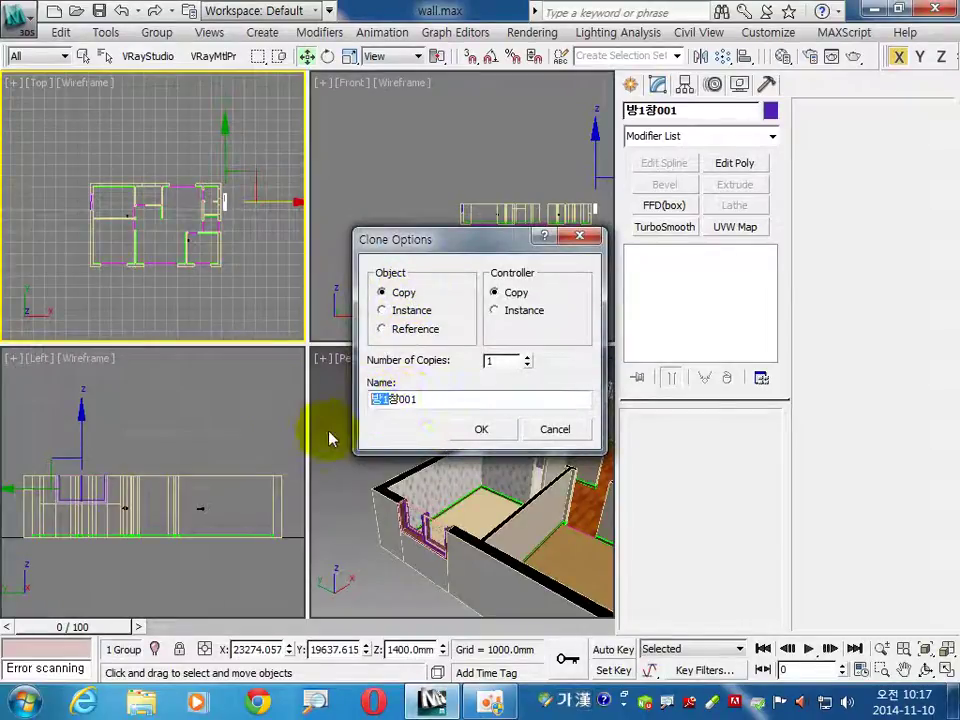
{"action": "type", "text": "대"}
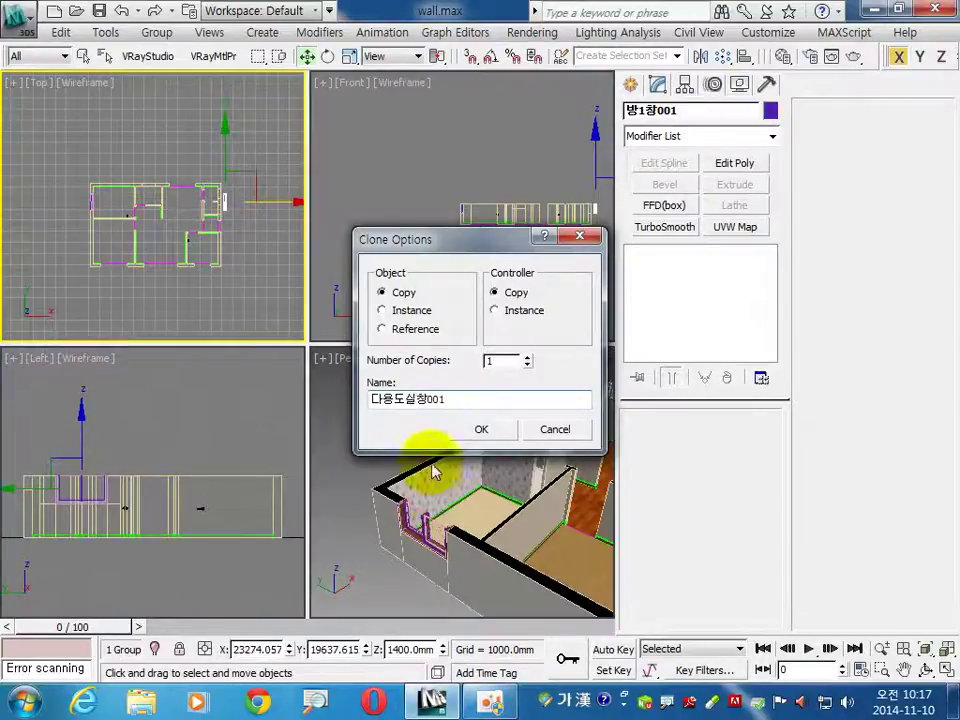
{"action": "left_click", "coordinate": [482, 430]}
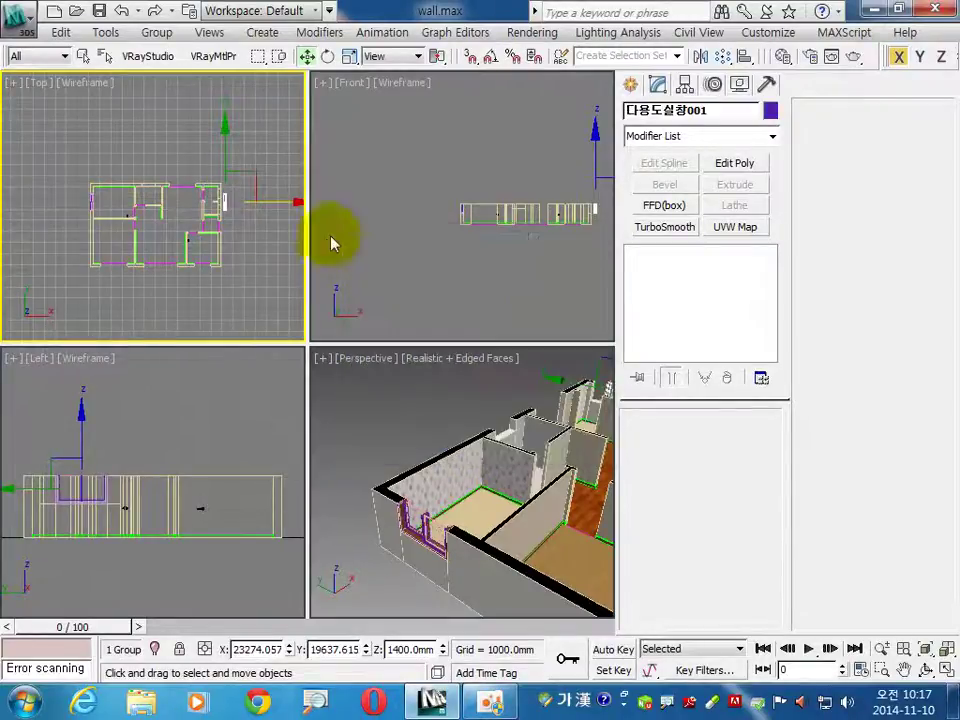
Step: Isolate the 다용도실창001 window with Alt+Q and maximize the Left view on it
{"action": "left_click", "coordinate": [946, 650]}
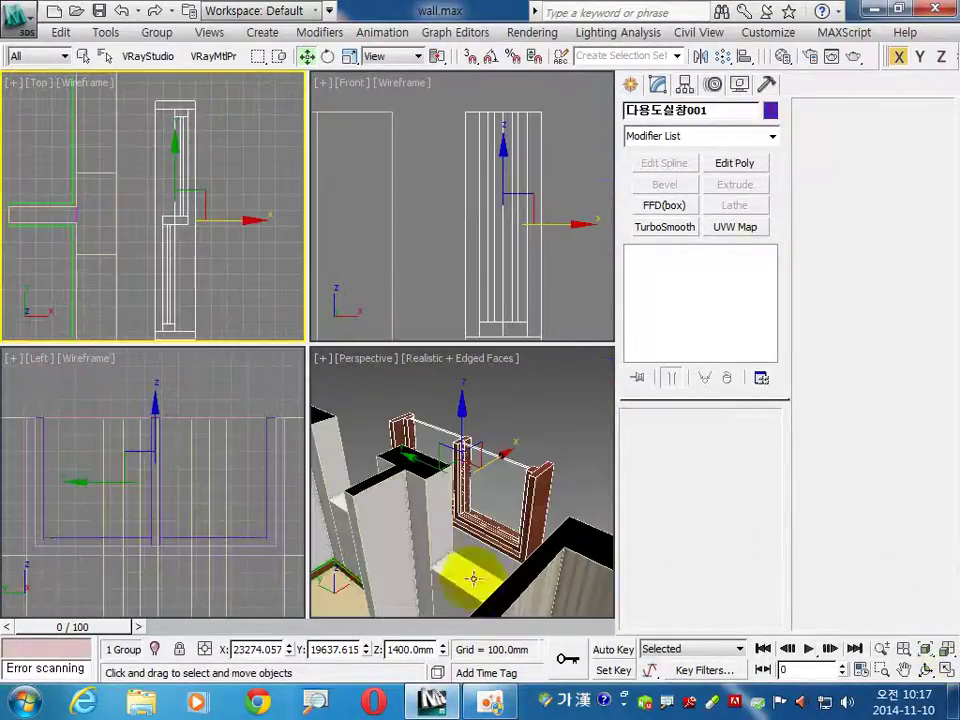
{"action": "left_click", "coordinate": [236, 381]}
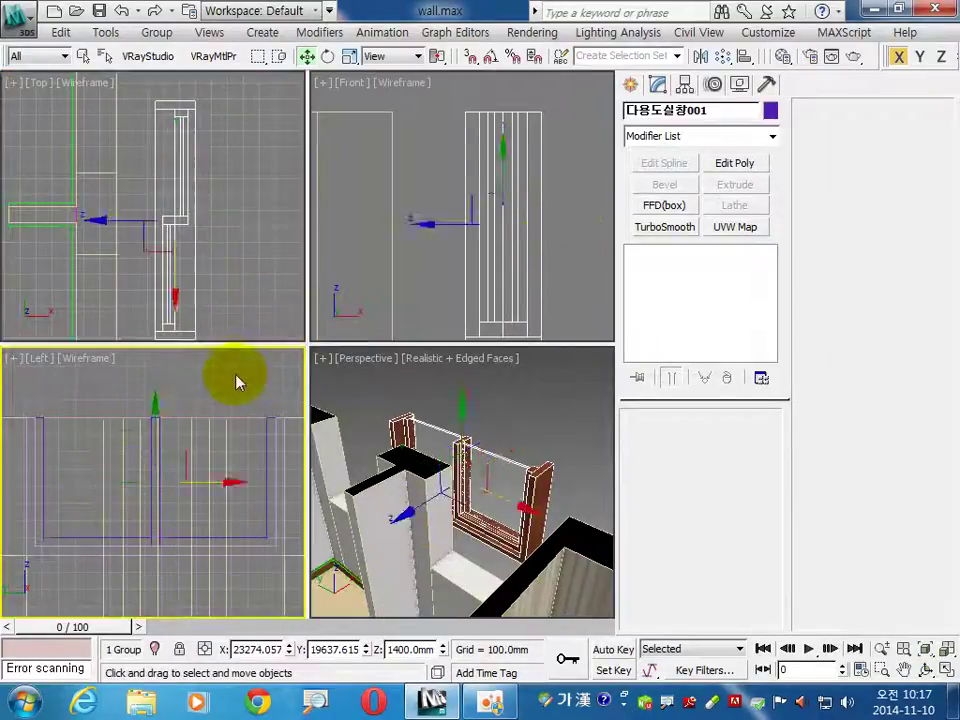
{"action": "left_click", "coordinate": [150, 467]}
{"action": "scroll", "coordinate": [189, 512], "scroll_direction": "up", "scroll_amount": 5}
{"action": "scroll", "coordinate": [189, 512], "scroll_direction": "down", "scroll_amount": 4}
{"action": "scroll", "coordinate": [242, 514], "scroll_direction": "down", "scroll_amount": 2}
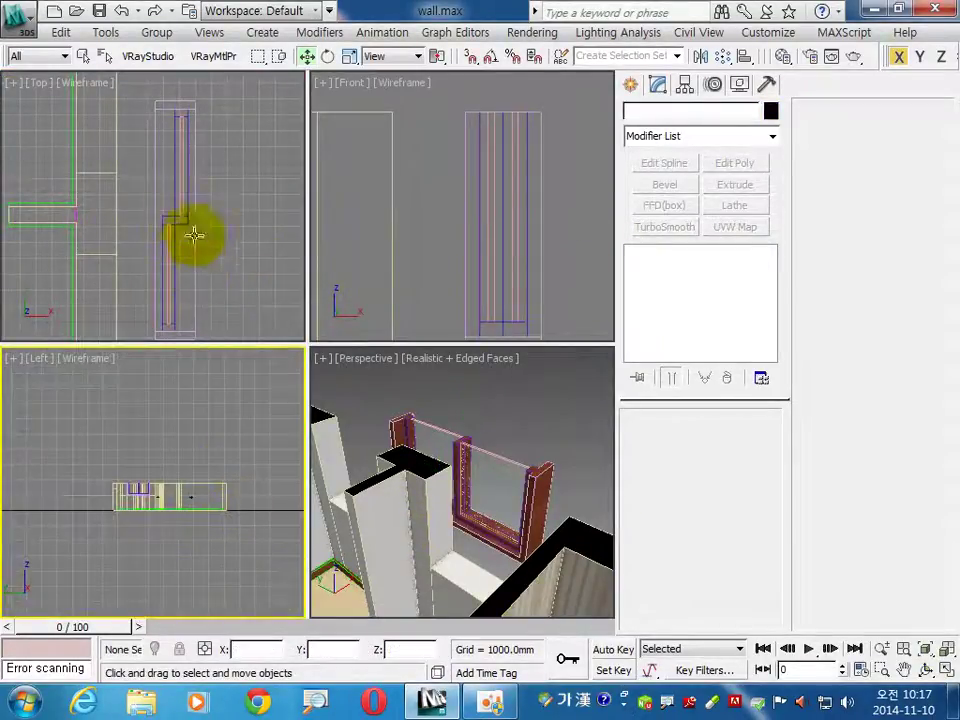
{"action": "left_click", "coordinate": [182, 204]}
{"action": "key", "text": "alt+q"}
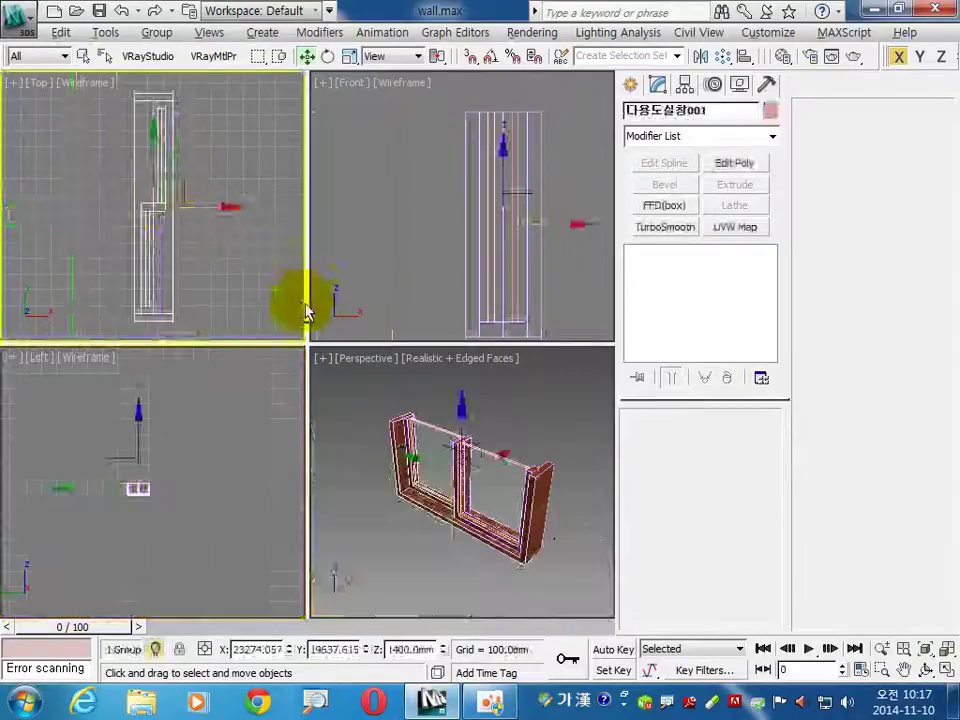
{"action": "left_click", "coordinate": [946, 649]}
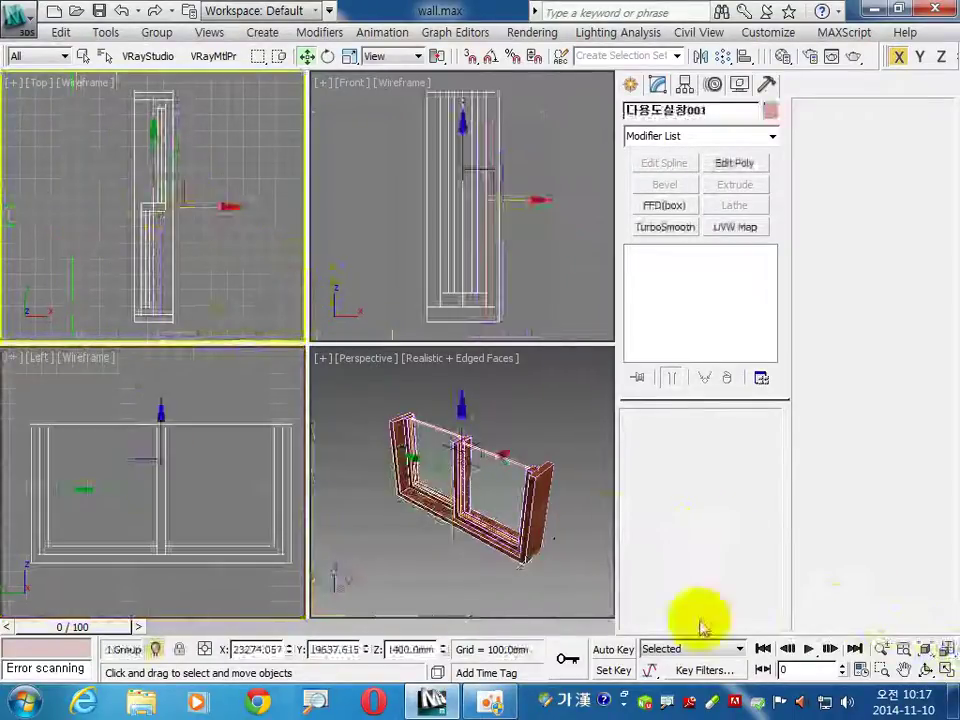
{"action": "right_click", "coordinate": [229, 381]}
{"action": "left_click", "coordinate": [946, 670]}
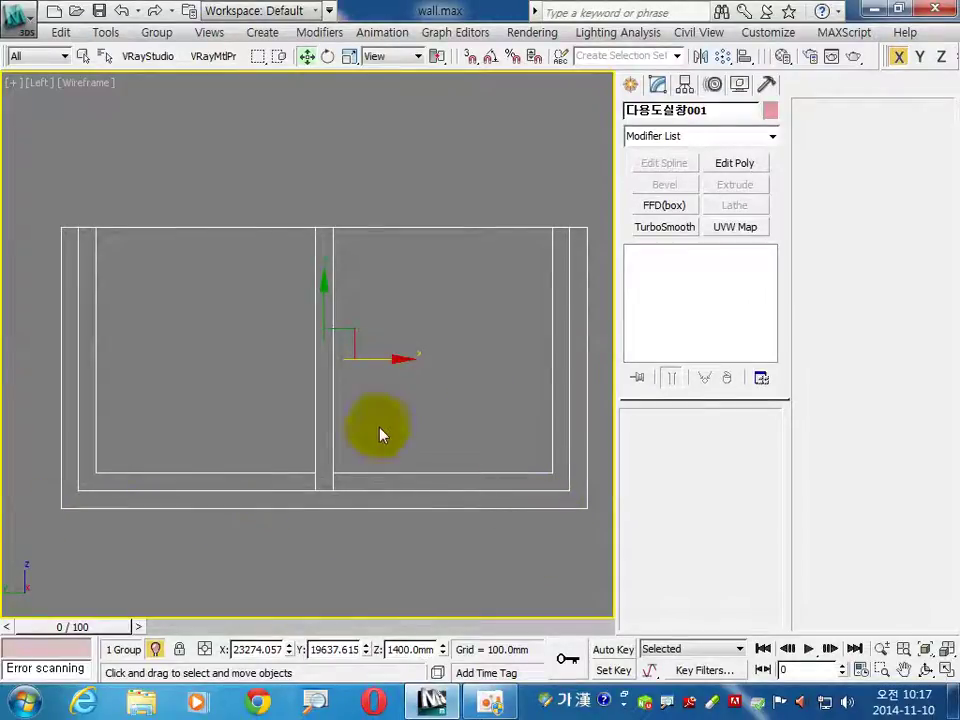
Step: Open the window group and edit Rectangle010's spline at Segment level
{"action": "left_click", "coordinate": [156, 33]}
{"action": "left_click", "coordinate": [178, 103]}
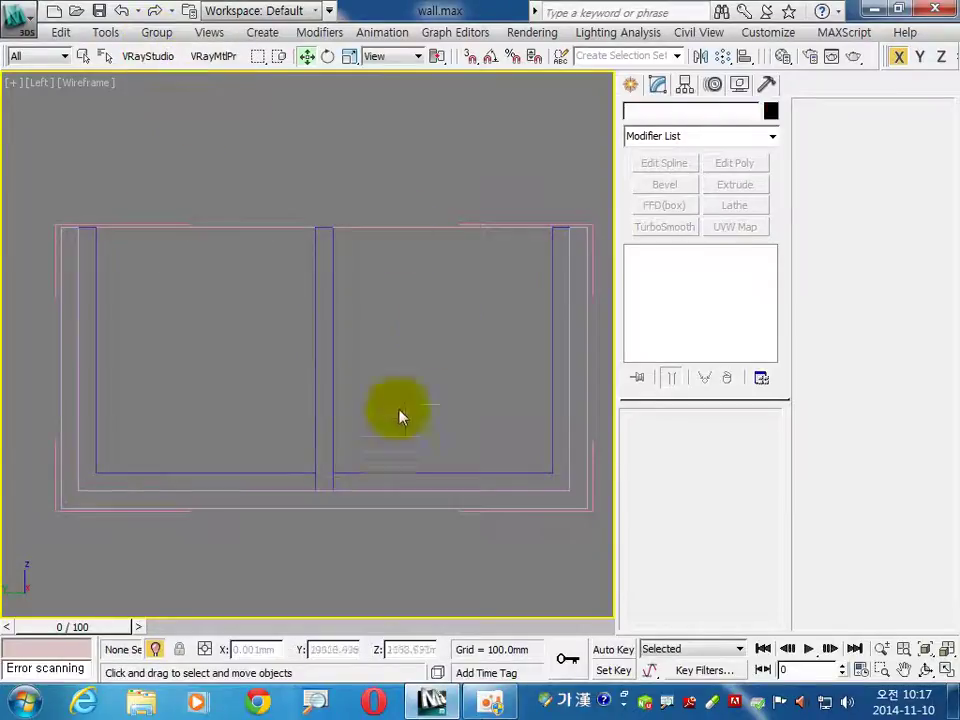
{"action": "left_click", "coordinate": [269, 508]}
{"action": "left_click", "coordinate": [283, 493]}
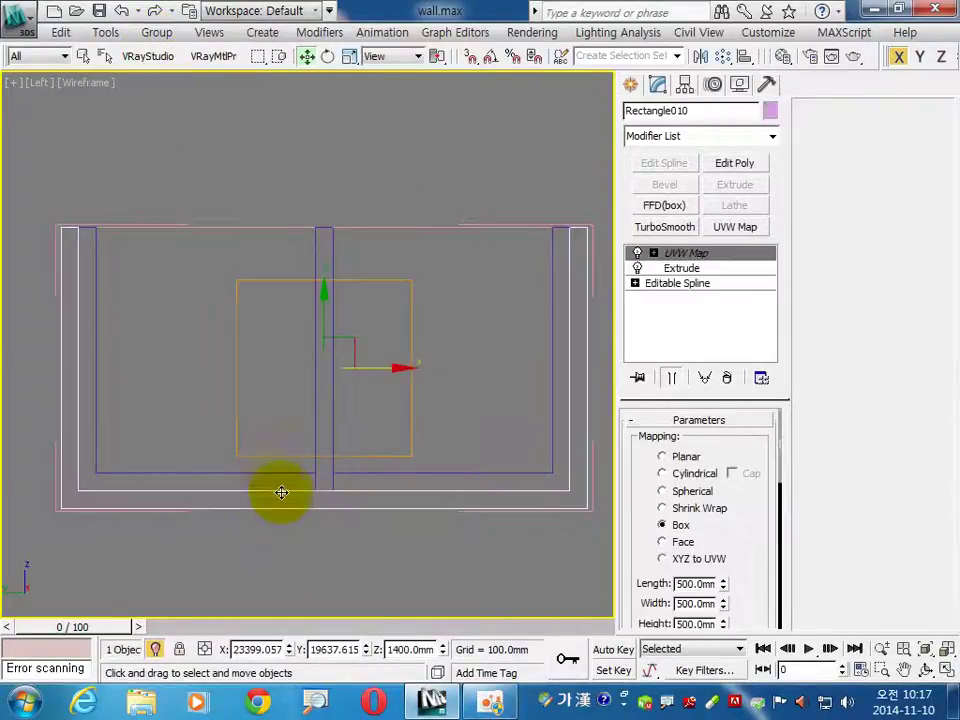
{"action": "left_click", "coordinate": [679, 285]}
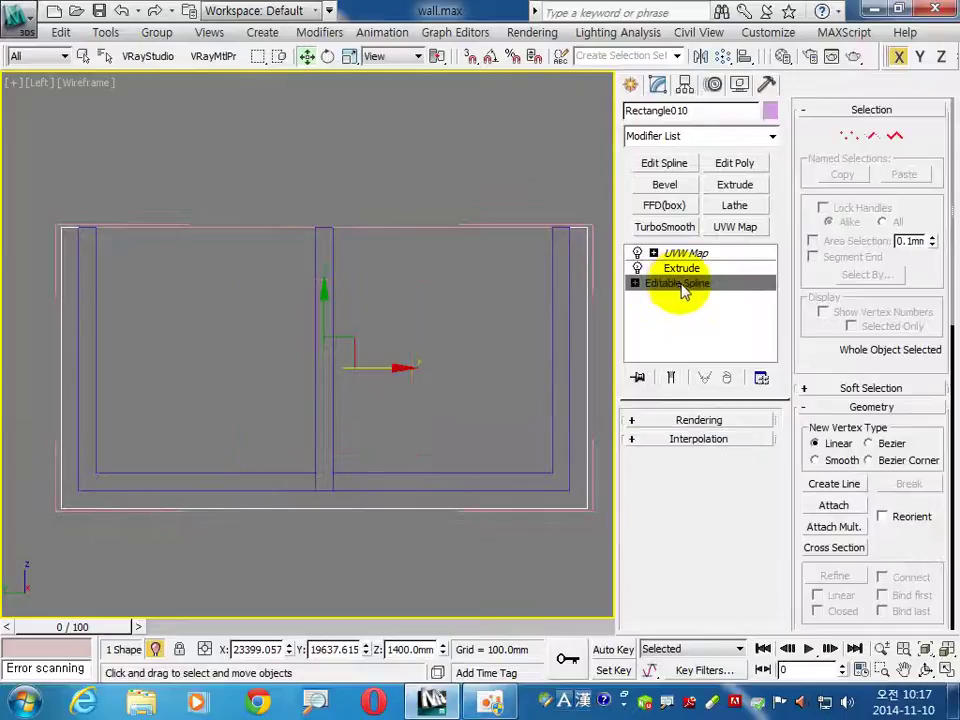
{"action": "left_click", "coordinate": [849, 136]}
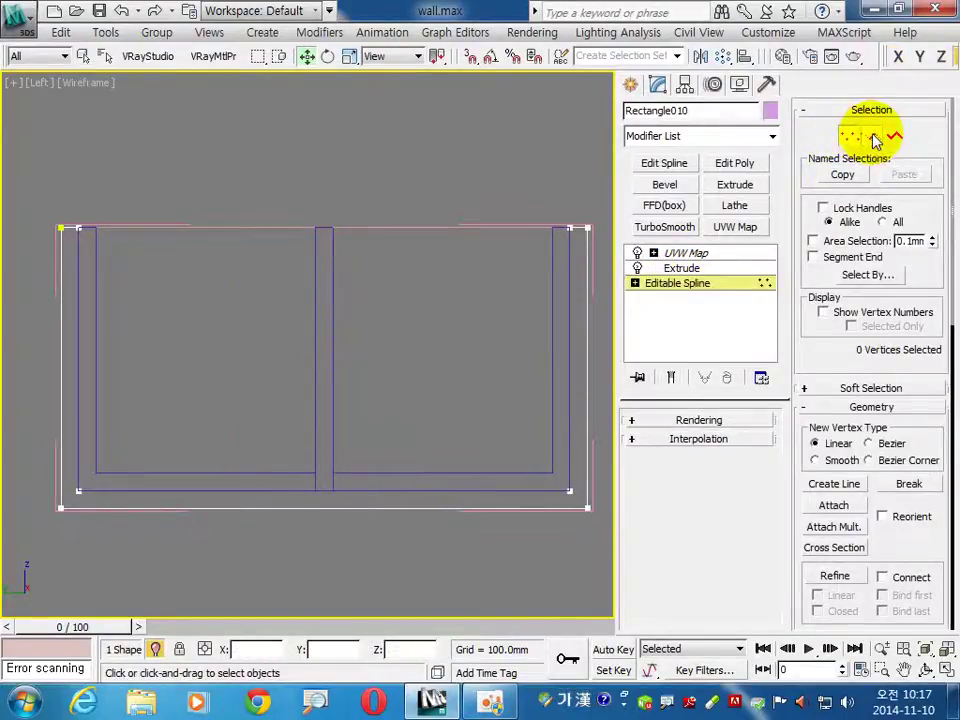
{"action": "left_click", "coordinate": [872, 136]}
Step: Move Rectangle010's left segments 300 mm right and its right segments 300 mm left
{"action": "left_click_drag", "start_coordinate": [97, 512], "coordinate": [158, 174]}
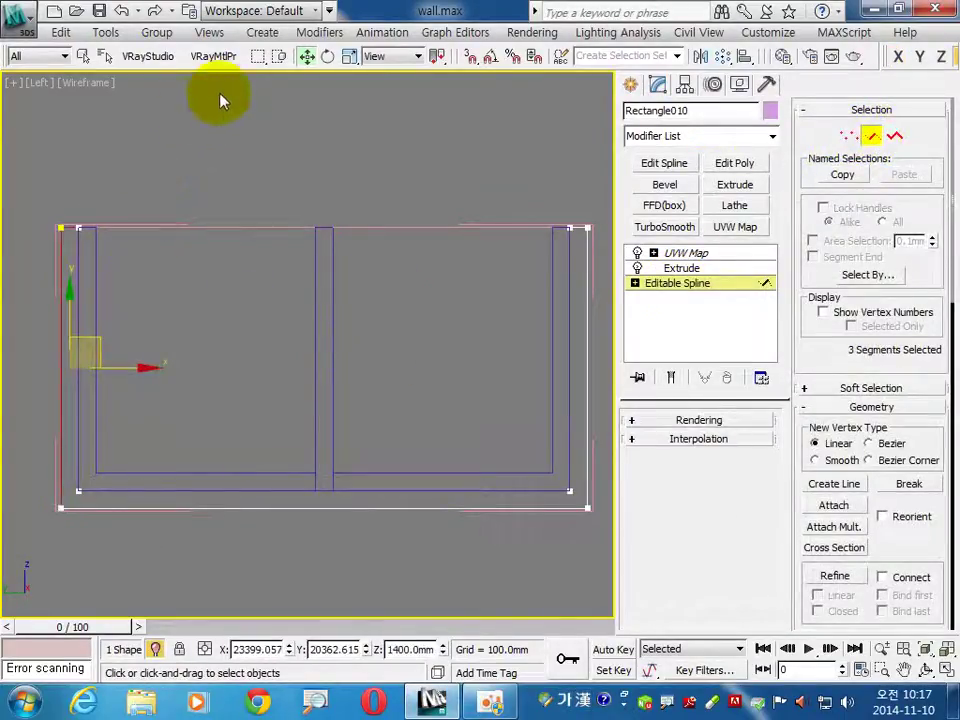
{"action": "right_click", "coordinate": [307, 56]}
{"action": "left_click", "coordinate": [200, 150]}
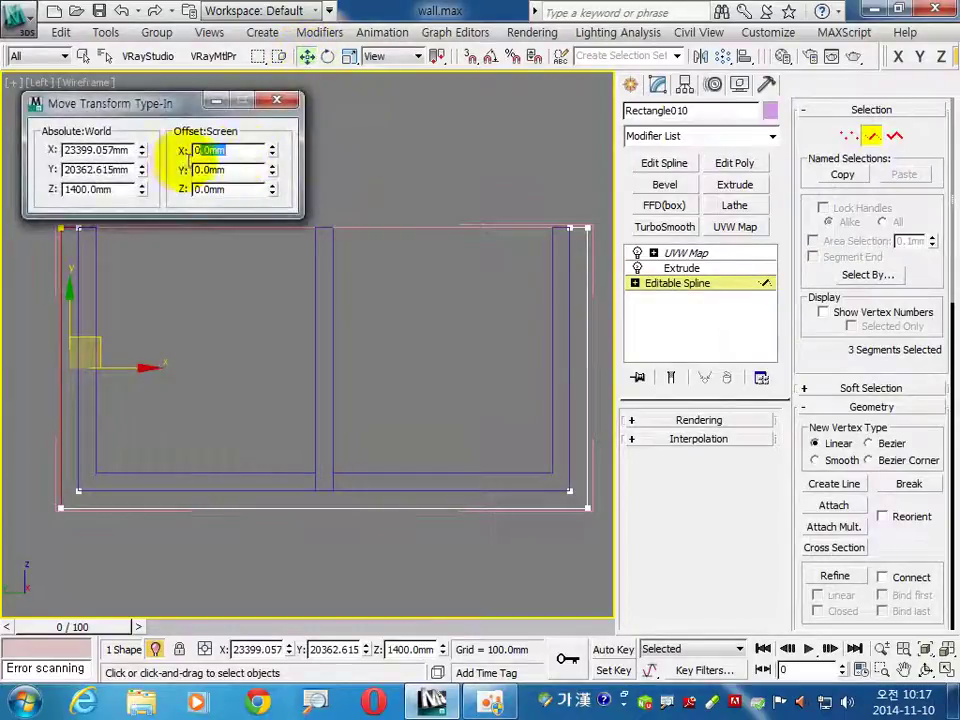
{"action": "type", "text": "300"}
{"action": "key", "text": "Return"}
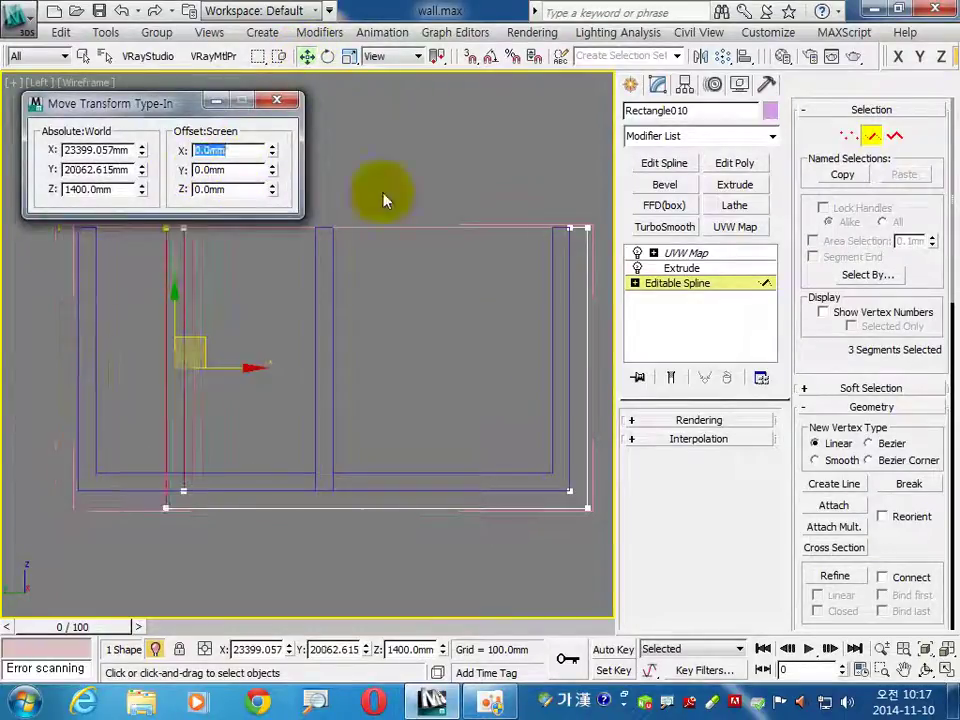
{"action": "left_click_drag", "start_coordinate": [518, 560], "coordinate": [587, 171]}
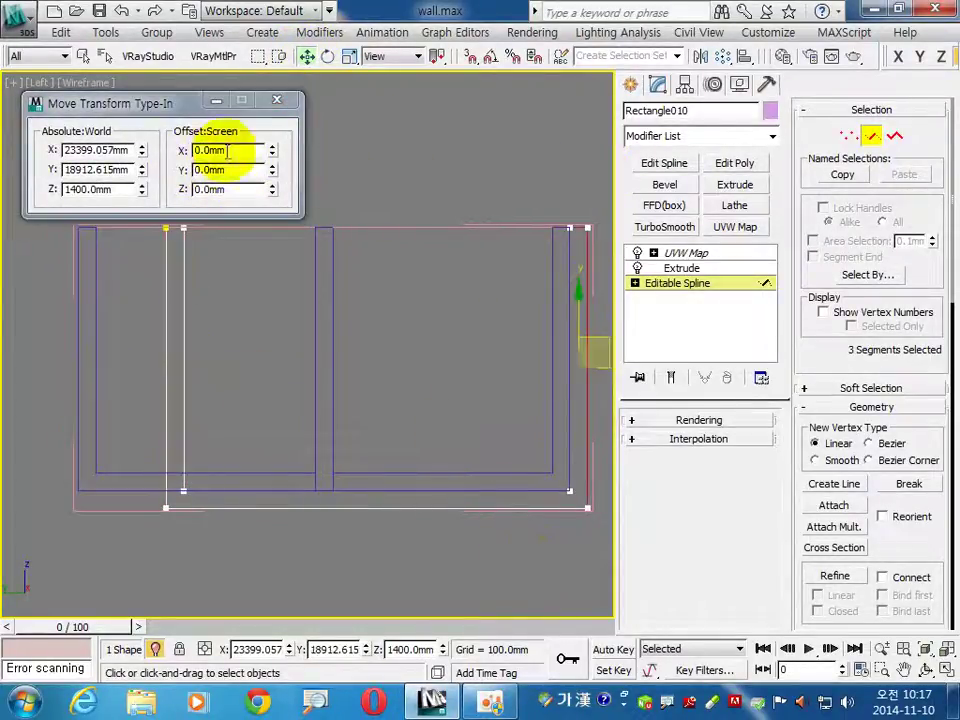
{"action": "type", "text": "-300"}
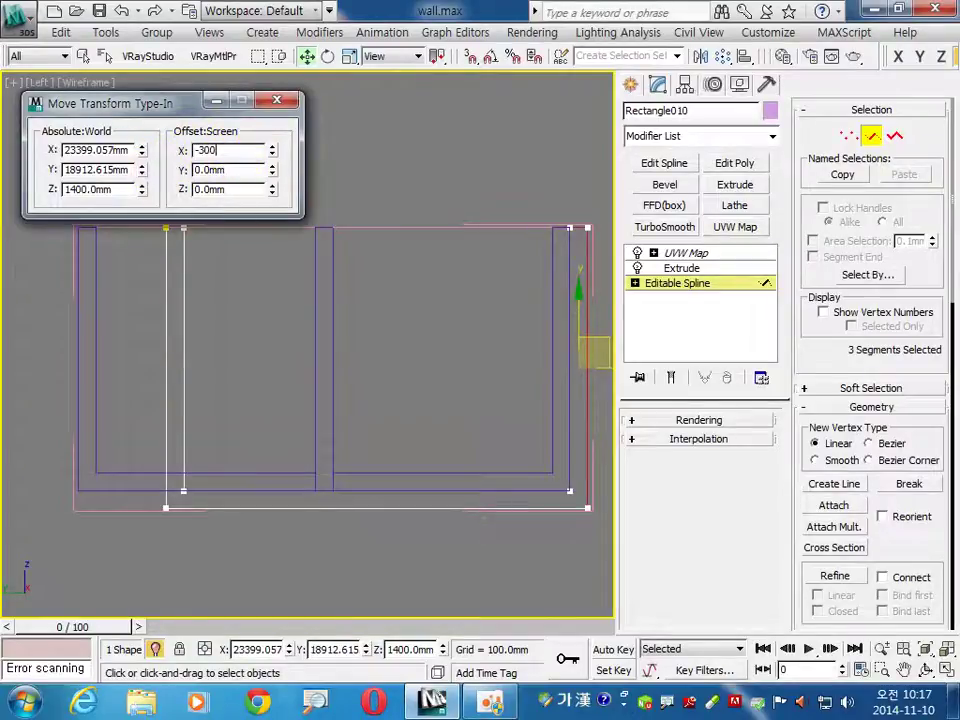
{"action": "key", "text": "Return"}
Step: Move Rectangle007's left edge segments 300 mm to the right
{"action": "left_click", "coordinate": [668, 283]}
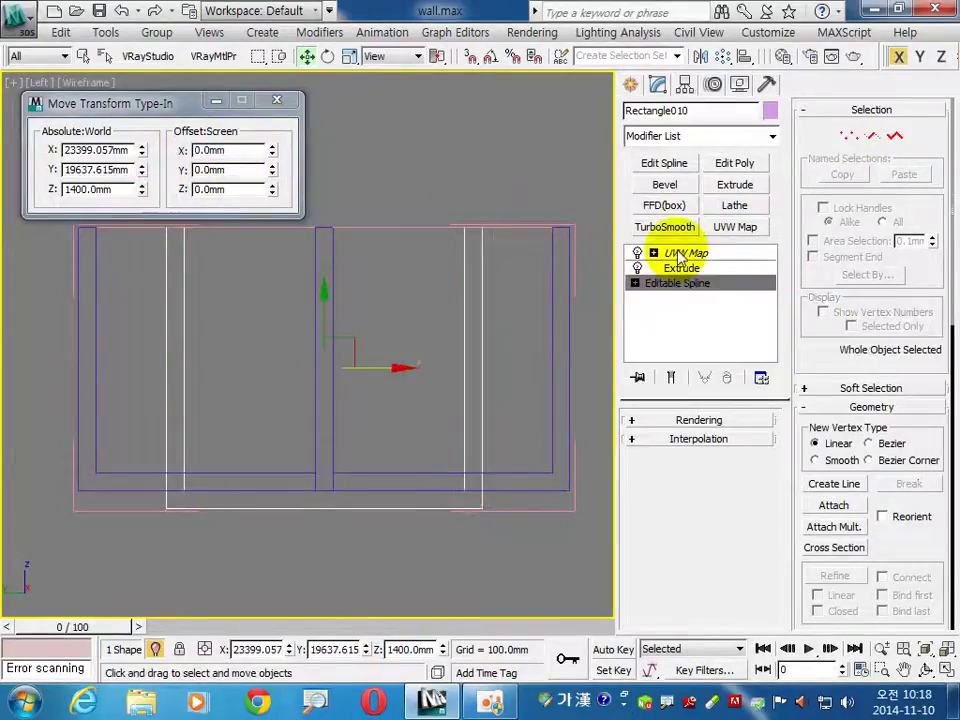
{"action": "left_click", "coordinate": [681, 256]}
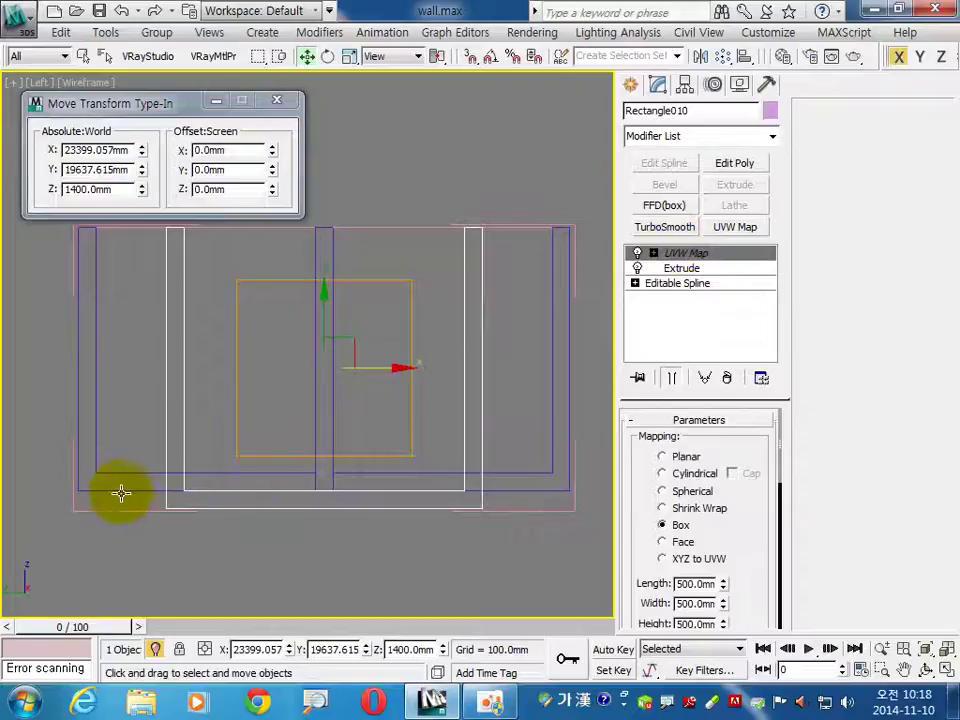
{"action": "left_click", "coordinate": [123, 492]}
{"action": "left_click", "coordinate": [668, 290]}
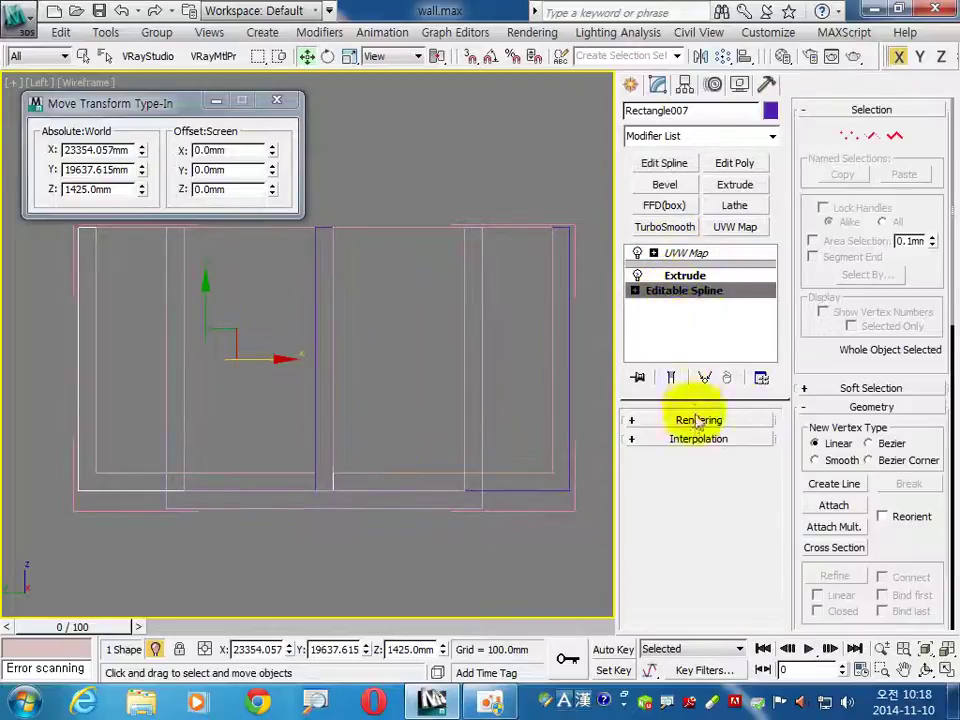
{"action": "left_click", "coordinate": [871, 135]}
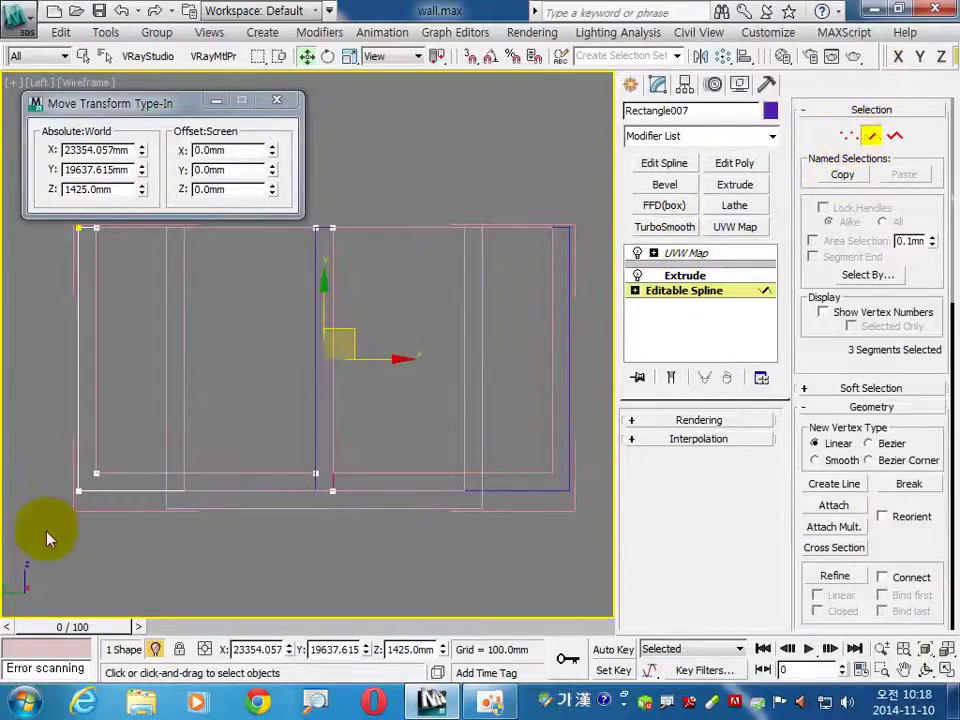
{"action": "left_click_drag", "start_coordinate": [34, 398], "coordinate": [110, 215]}
{"action": "double_click", "coordinate": [235, 150]}
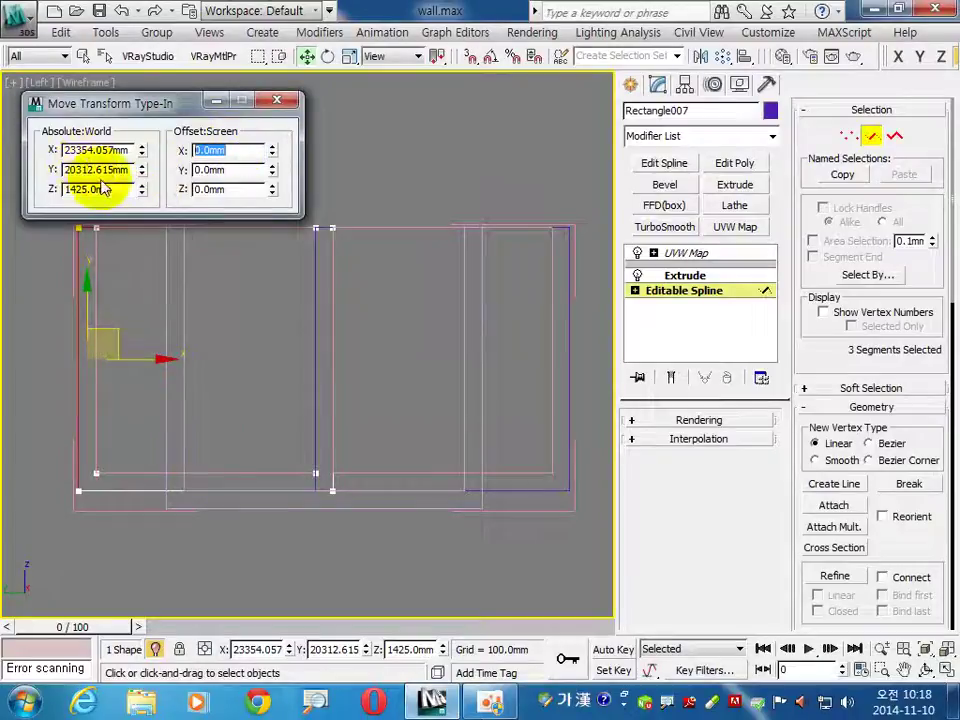
{"action": "type", "text": "300"}
{"action": "key", "text": "Return"}
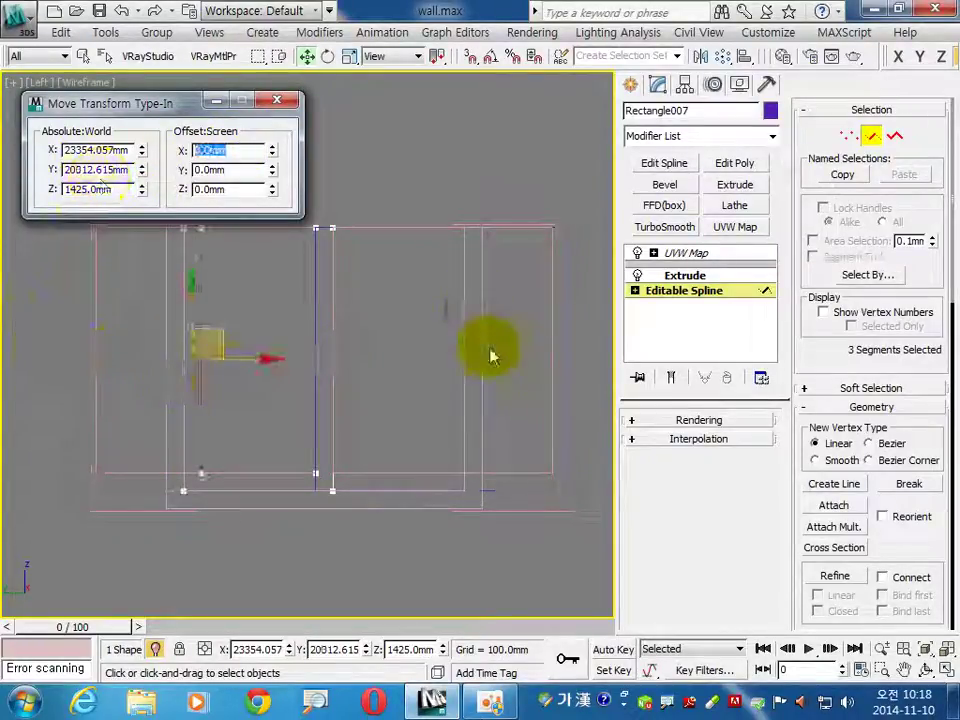
Step: Shift Rectangle008's two left vertices 300 mm right and leave vertex editing
{"action": "left_click", "coordinate": [686, 290]}
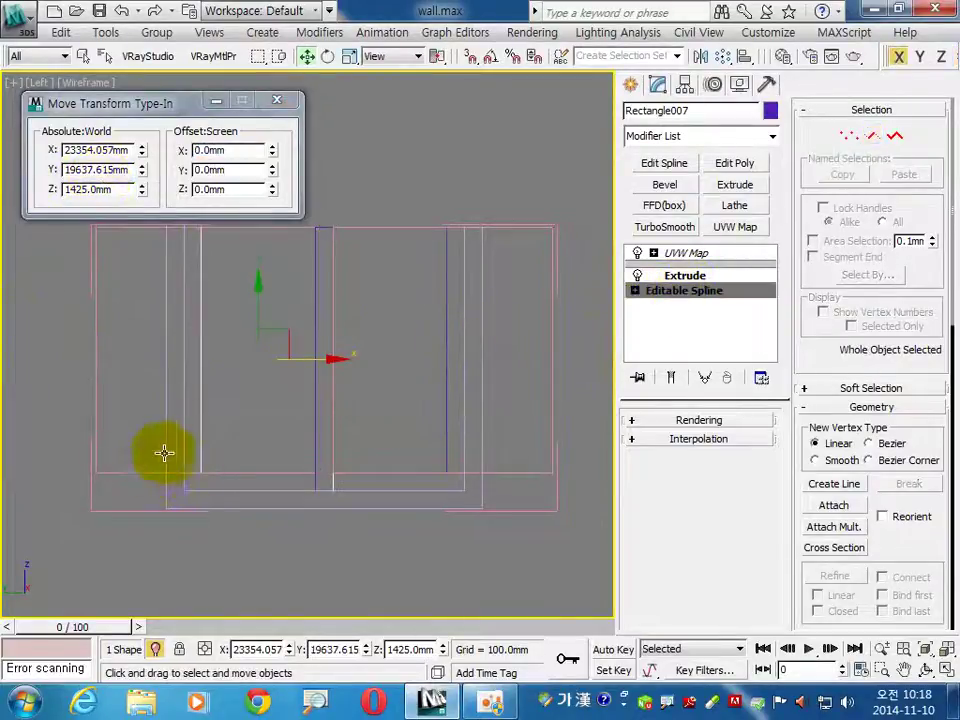
{"action": "left_click", "coordinate": [154, 471]}
{"action": "left_click", "coordinate": [686, 268]}
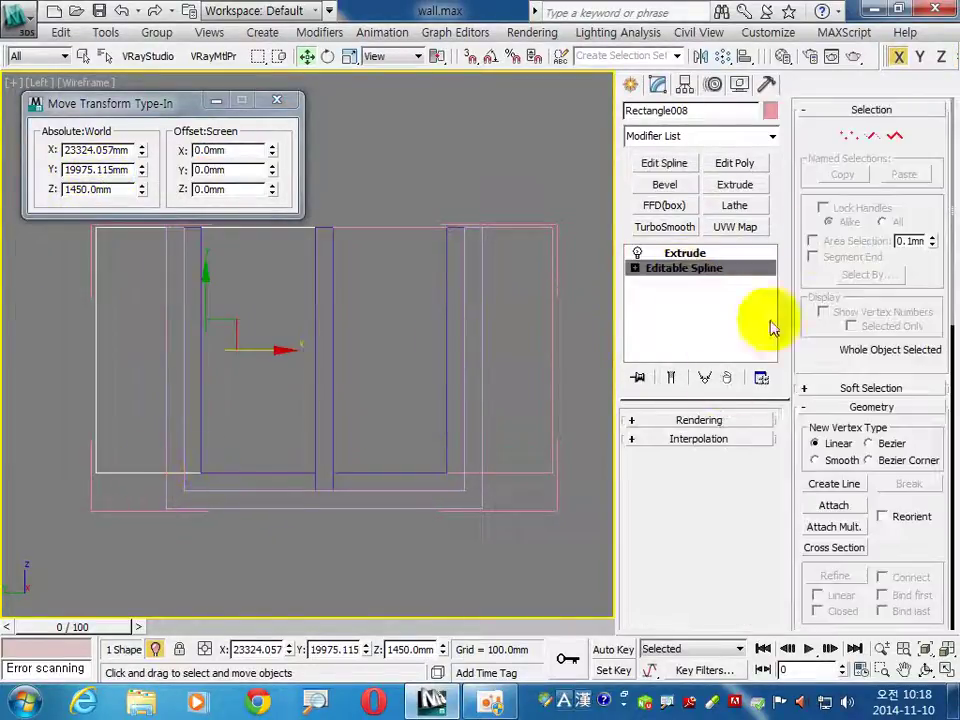
{"action": "left_click", "coordinate": [849, 135]}
{"action": "left_click_drag", "start_coordinate": [170, 530], "coordinate": [60, 200]}
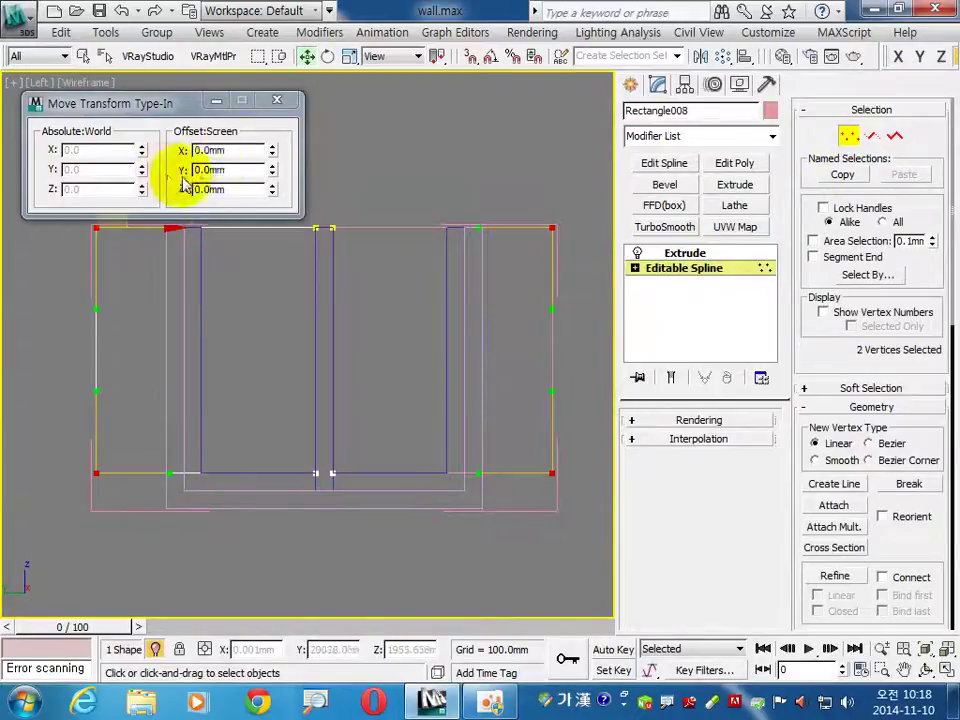
{"action": "double_click", "coordinate": [235, 150]}
{"action": "type", "text": "300"}
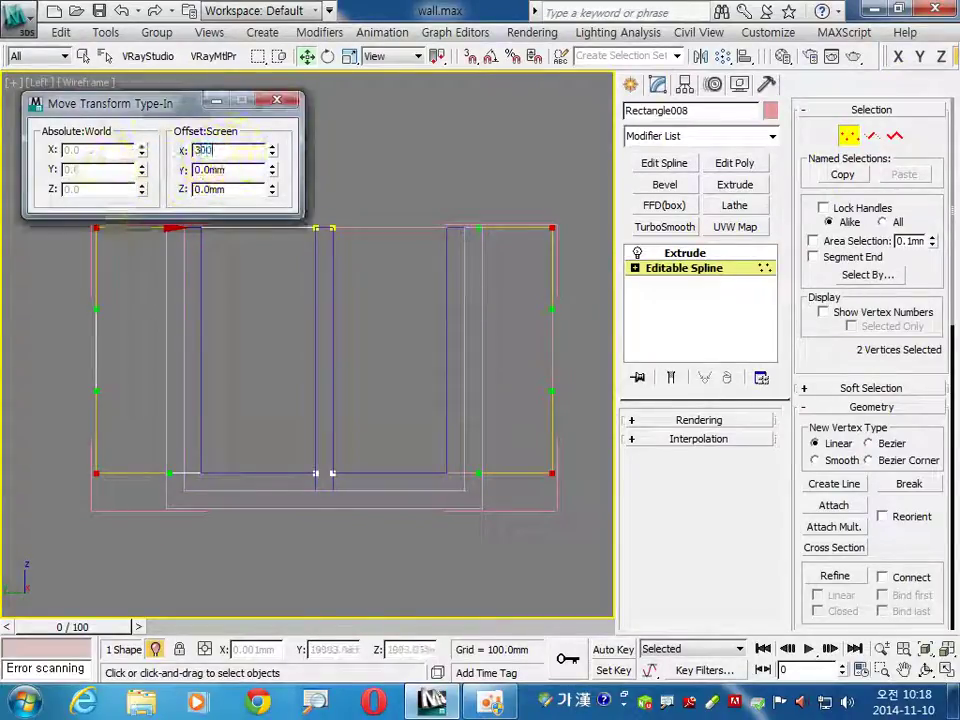
{"action": "key", "text": "Return"}
{"action": "left_click", "coordinate": [700, 268]}
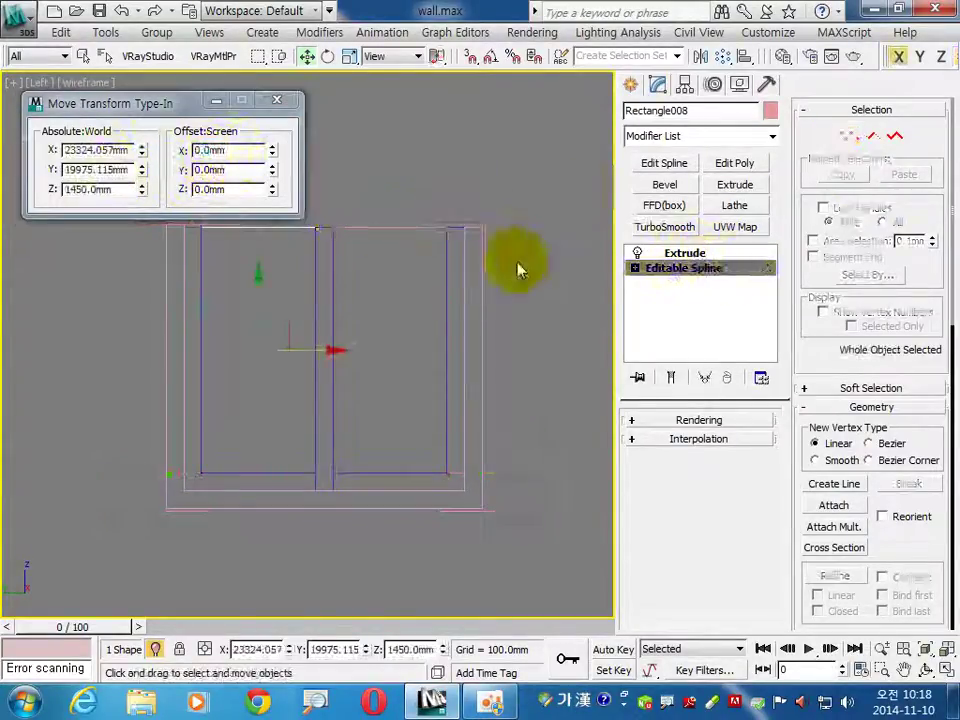
{"action": "left_click", "coordinate": [278, 100]}
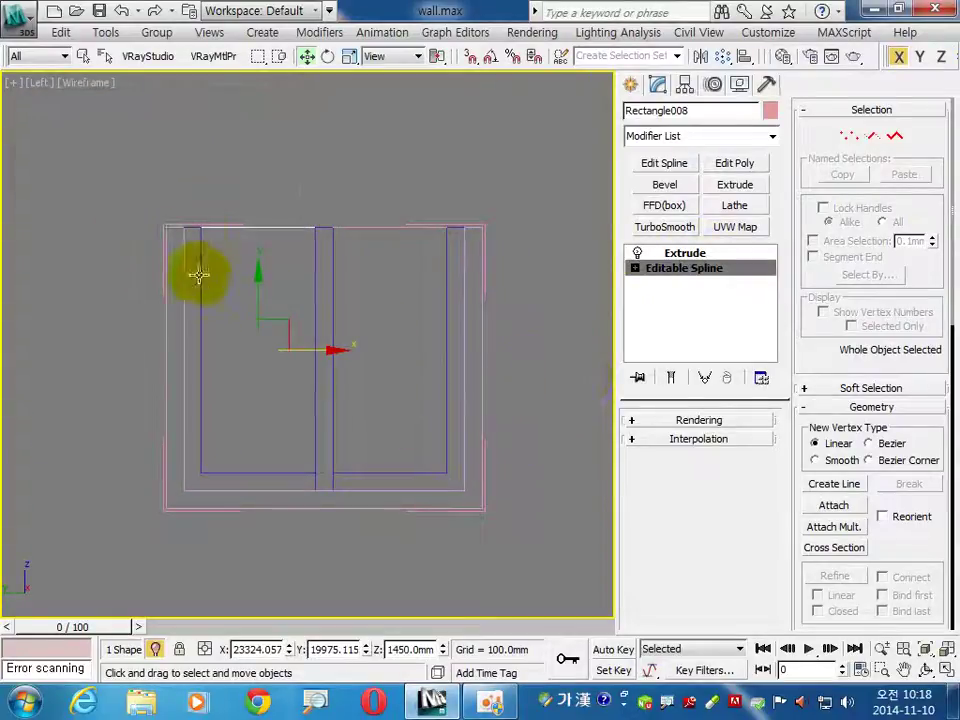
{"action": "left_click", "coordinate": [152, 33]}
Step: Close the window group, bring back the rest of the house, and select the window
{"action": "left_click", "coordinate": [168, 125]}
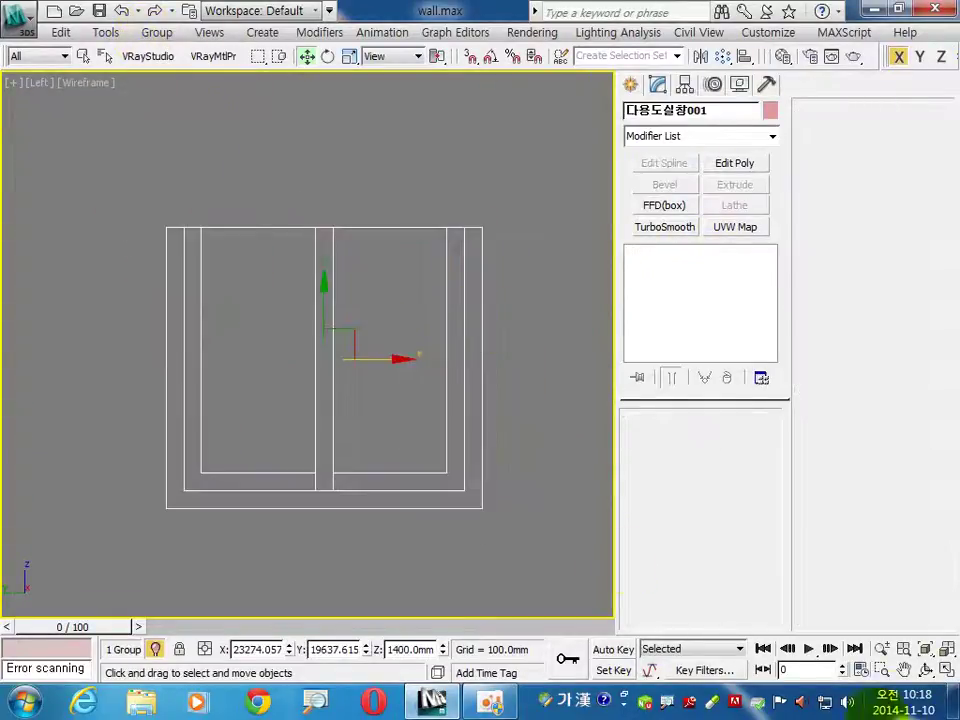
{"action": "left_click", "coordinate": [945, 667]}
{"action": "left_click", "coordinate": [570, 573]}
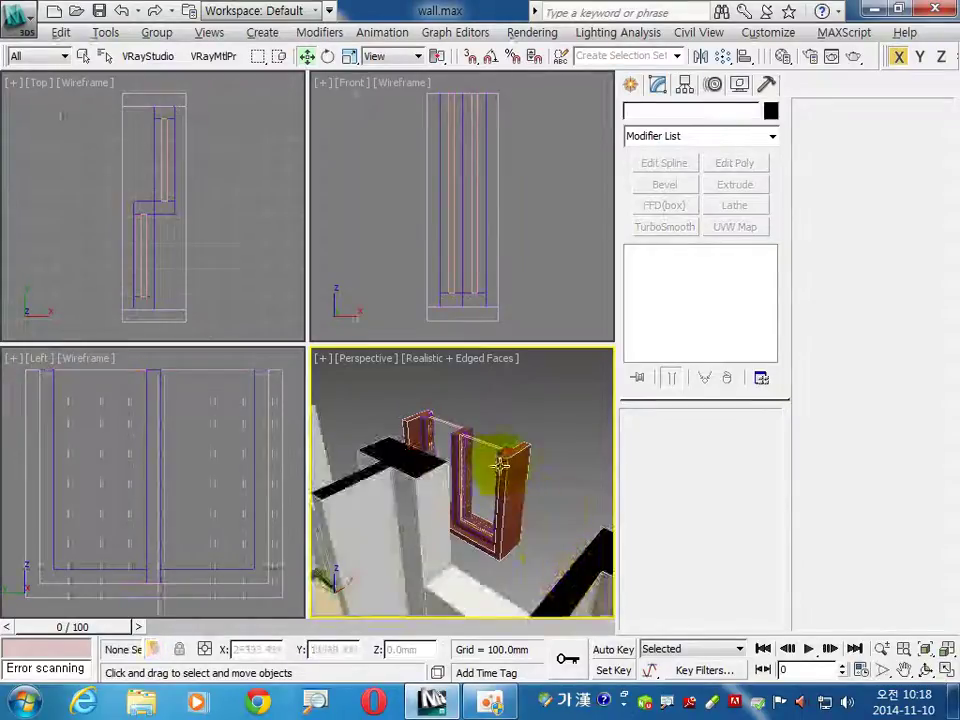
{"action": "left_click", "coordinate": [500, 465]}
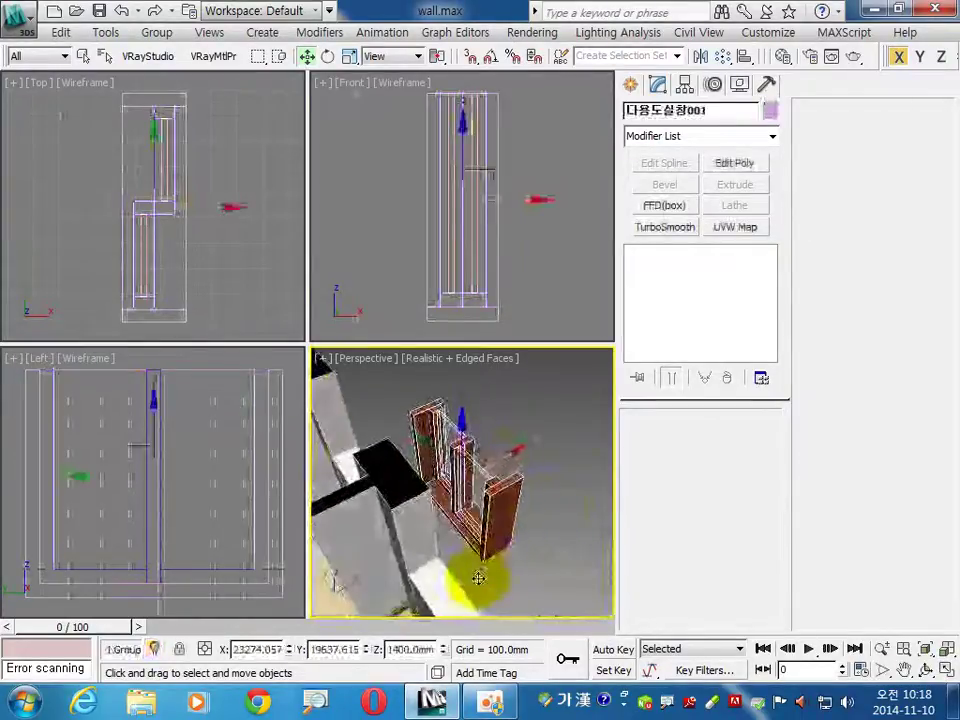
{"action": "middle_click_drag", "start_coordinate": [516, 540], "coordinate": [508, 546], "text": "alt"}
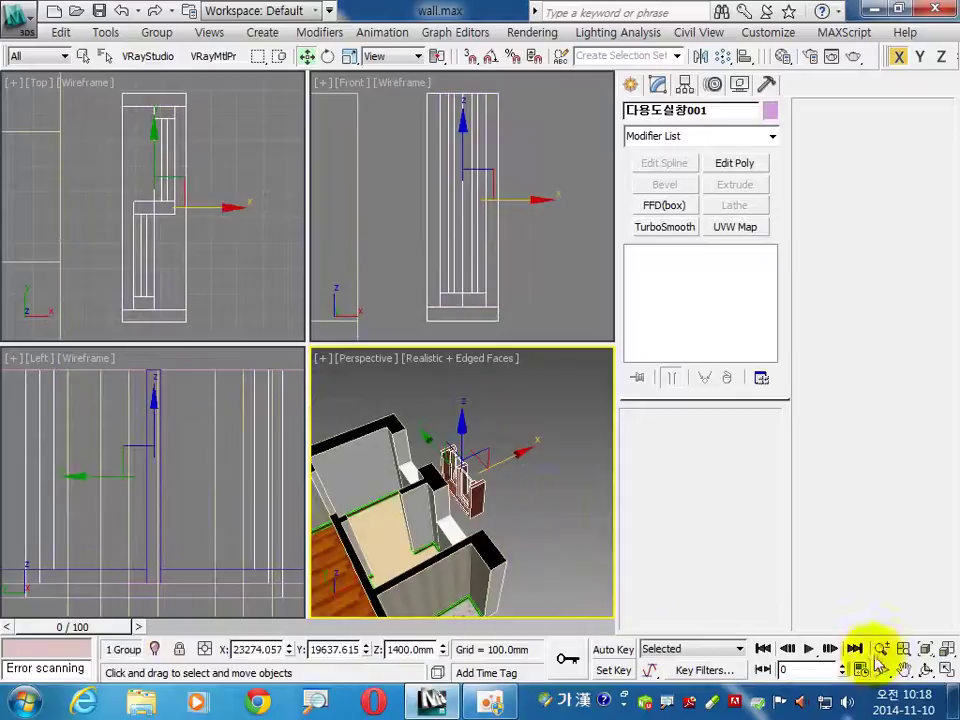
Step: Snap the window into its wall opening and Shift-clone an Instance into the next opening
{"action": "left_click", "coordinate": [946, 670]}
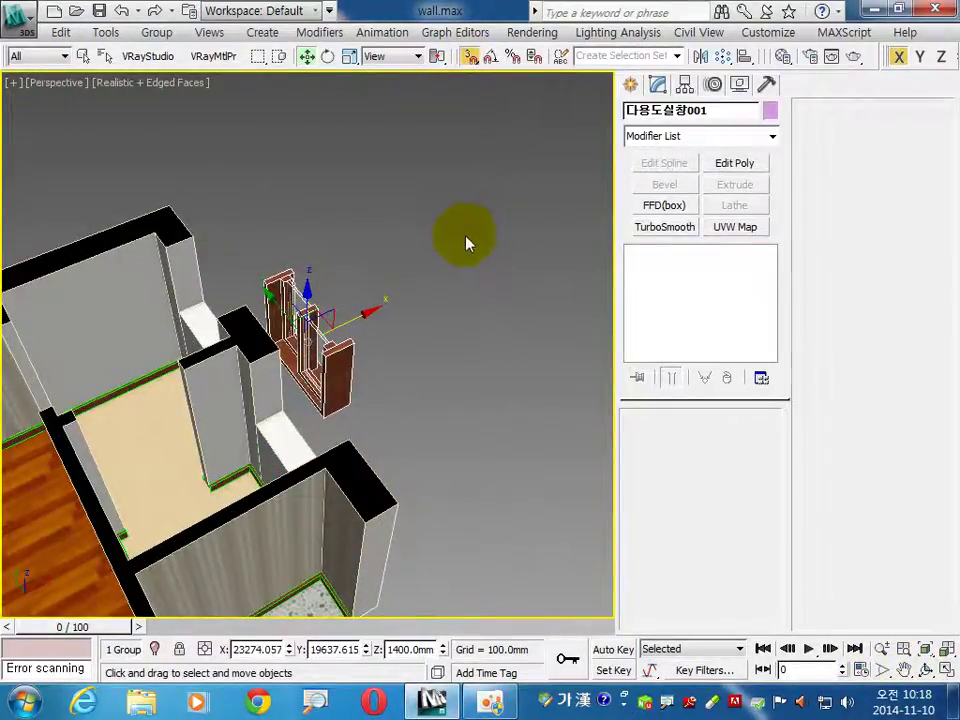
{"action": "left_click", "coordinate": [180, 649]}
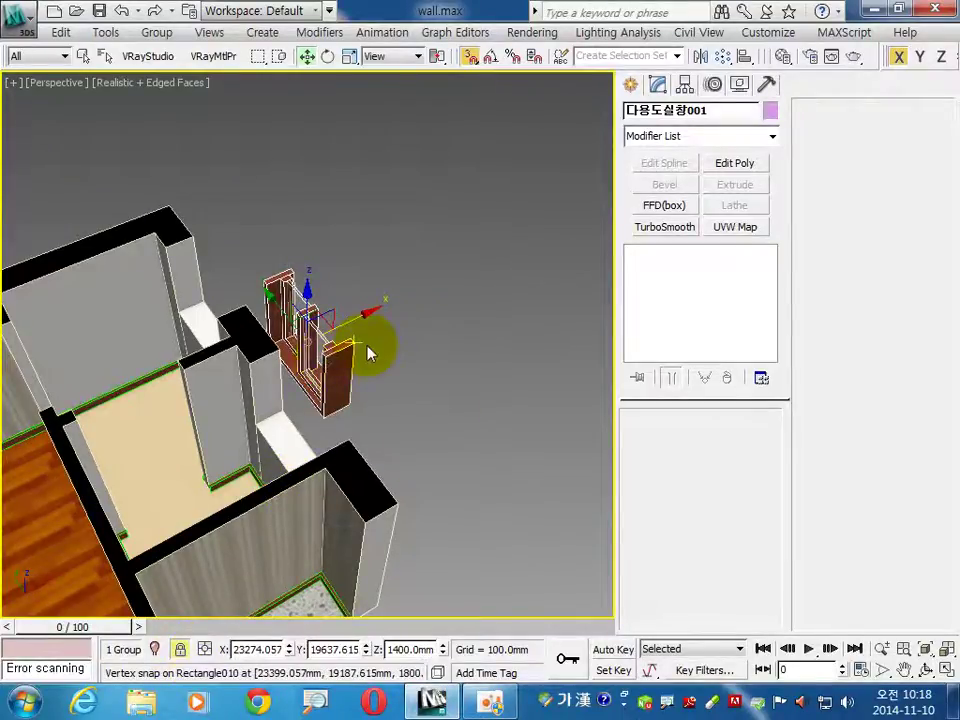
{"action": "left_click_drag", "start_coordinate": [353, 344], "coordinate": [343, 428]}
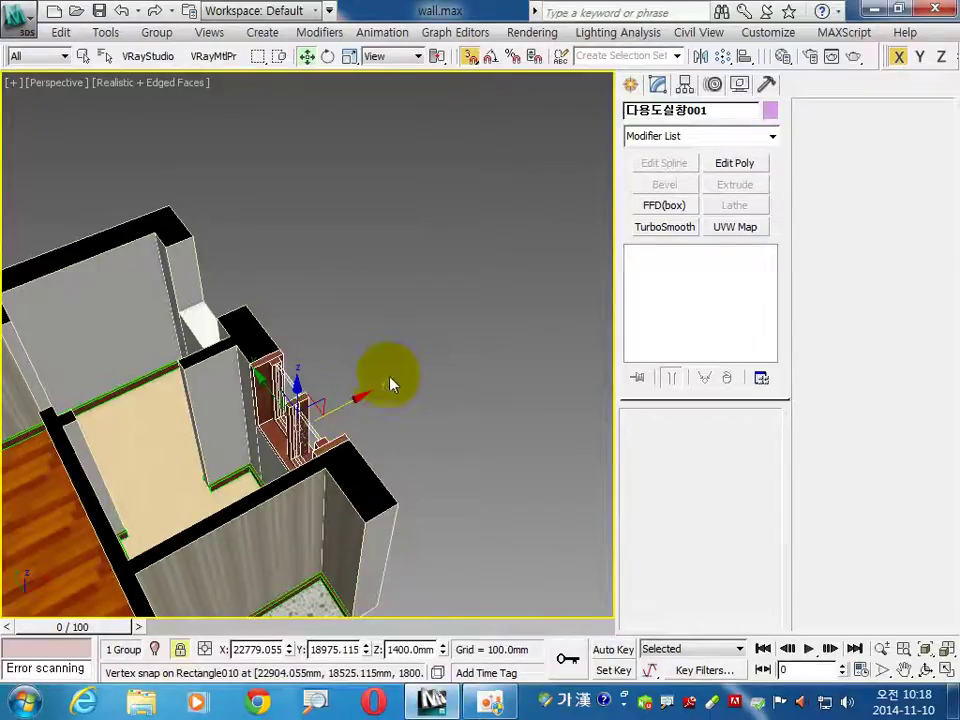
{"action": "left_click_drag", "start_coordinate": [347, 443], "coordinate": [247, 313], "text": "shift"}
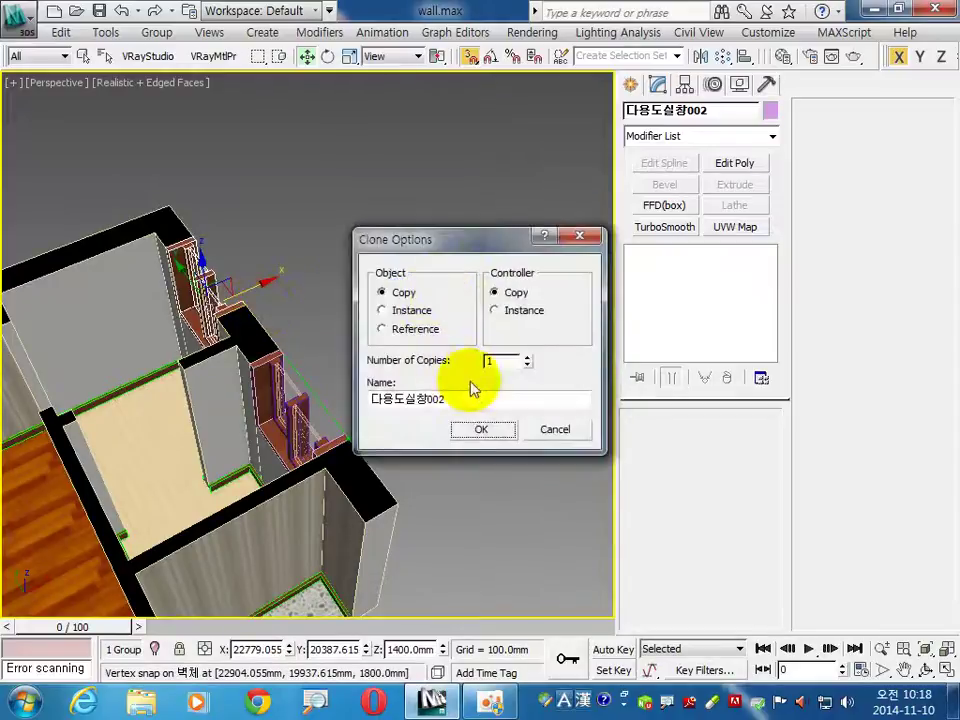
{"action": "left_click", "coordinate": [412, 310]}
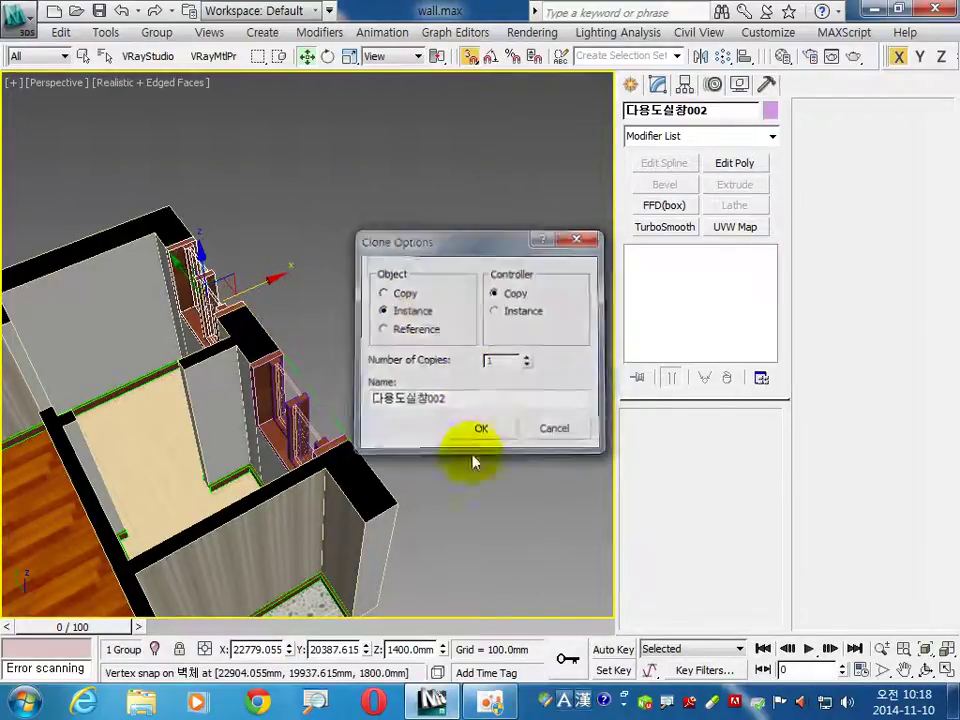
{"action": "left_click", "coordinate": [481, 429]}
{"action": "middle_click_drag", "start_coordinate": [354, 454], "coordinate": [546, 297], "text": "alt"}
Step: Inspect both placed windows across the floor plan, then restore the Top/Front/Left/Perspective layout
{"action": "scroll", "coordinate": [546, 297], "scroll_direction": "down", "scroll_amount": 5}
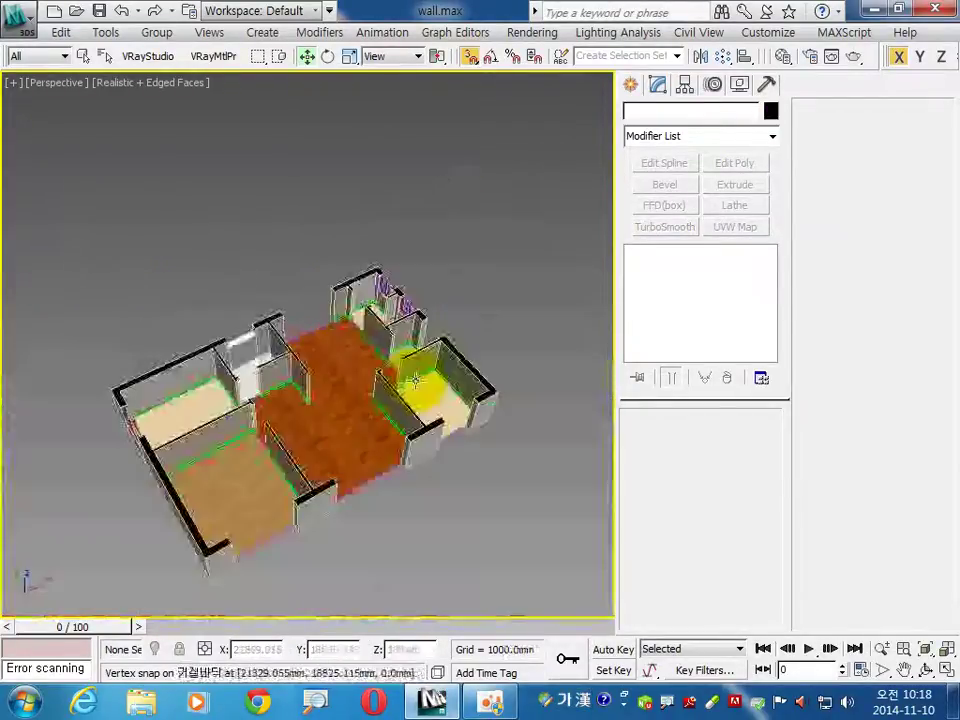
{"action": "middle_click_drag", "start_coordinate": [430, 380], "coordinate": [417, 297], "text": "alt"}
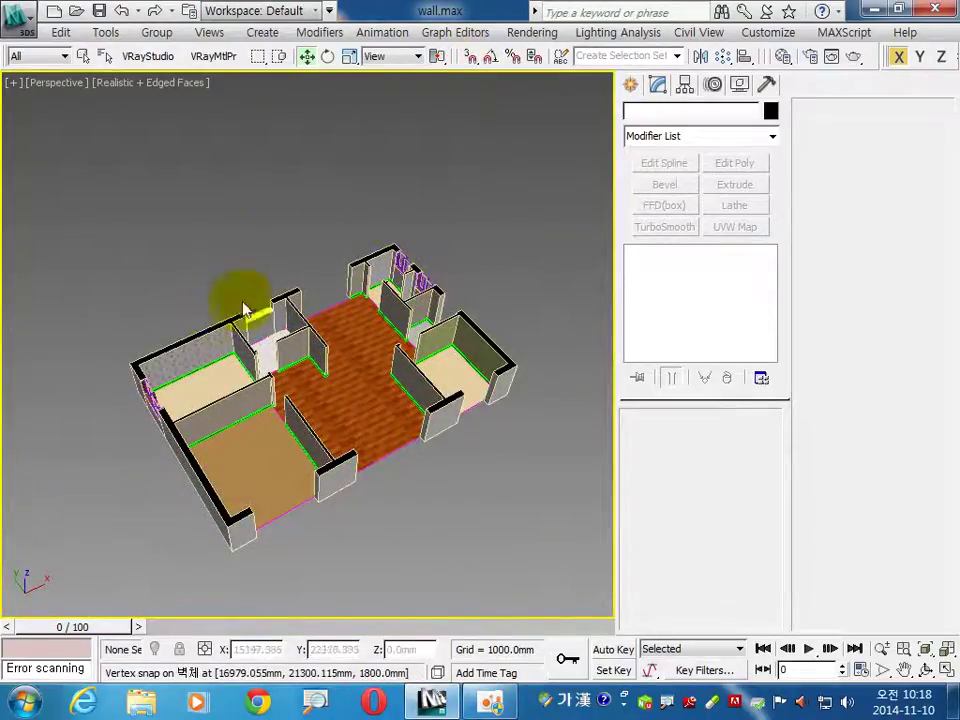
{"action": "scroll", "coordinate": [271, 312], "scroll_direction": "up", "scroll_amount": 2}
{"action": "scroll", "coordinate": [275, 310], "scroll_direction": "up", "scroll_amount": 4}
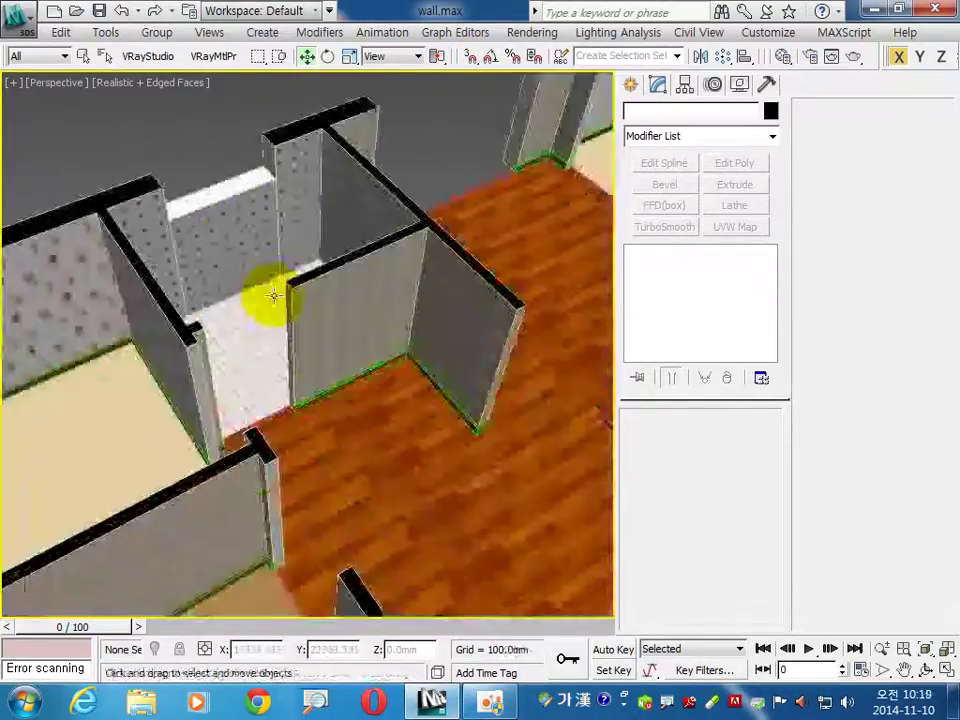
{"action": "middle_click_drag", "start_coordinate": [246, 199], "coordinate": [259, 283]}
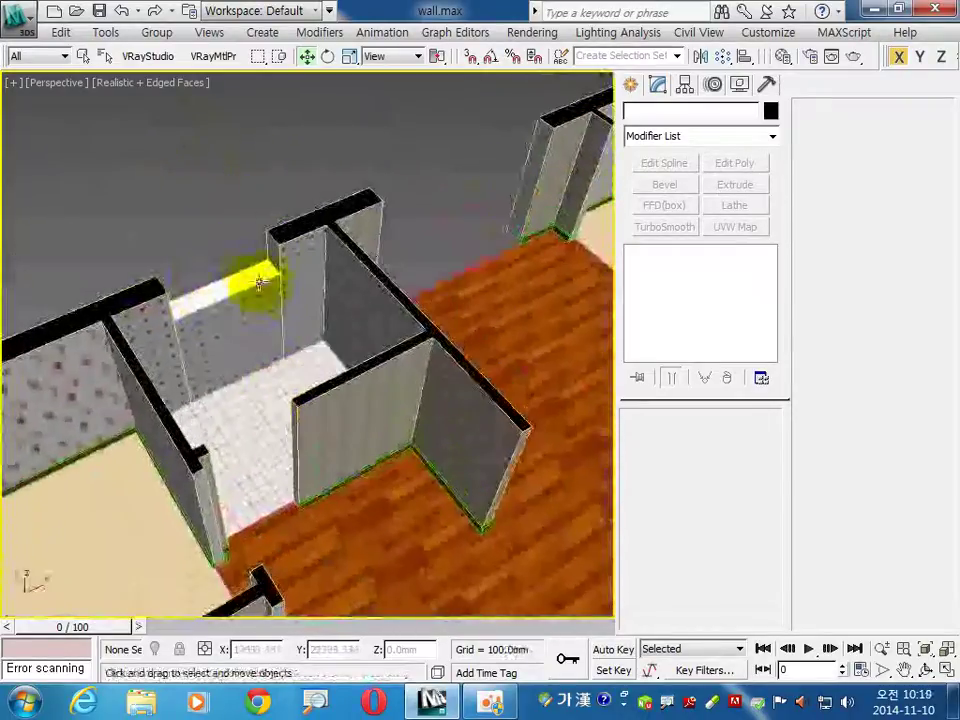
{"action": "scroll", "coordinate": [255, 285], "scroll_direction": "down", "scroll_amount": 2}
{"action": "scroll", "coordinate": [270, 320], "scroll_direction": "down", "scroll_amount": 2}
{"action": "scroll", "coordinate": [260, 290], "scroll_direction": "down", "scroll_amount": 3}
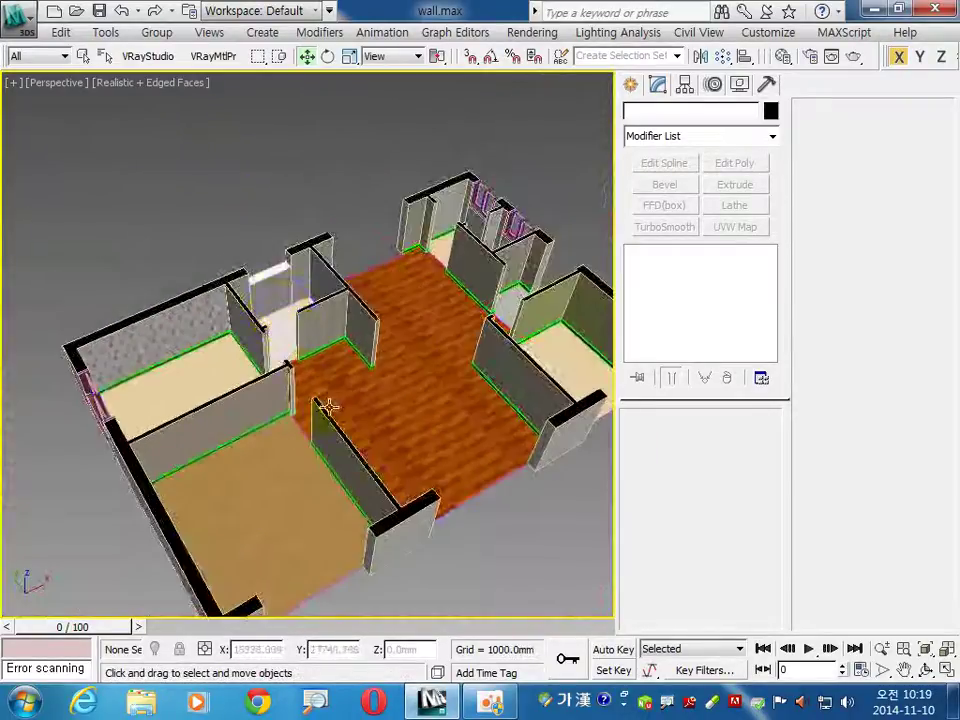
{"action": "mouse_move", "coordinate": [326, 405]}
{"action": "middle_mouse_down"}
{"action": "mouse_move", "coordinate": [318, 262]}
{"action": "mouse_move", "coordinate": [295, 302]}
{"action": "mouse_move", "coordinate": [290, 294]}
{"action": "middle_mouse_up"}
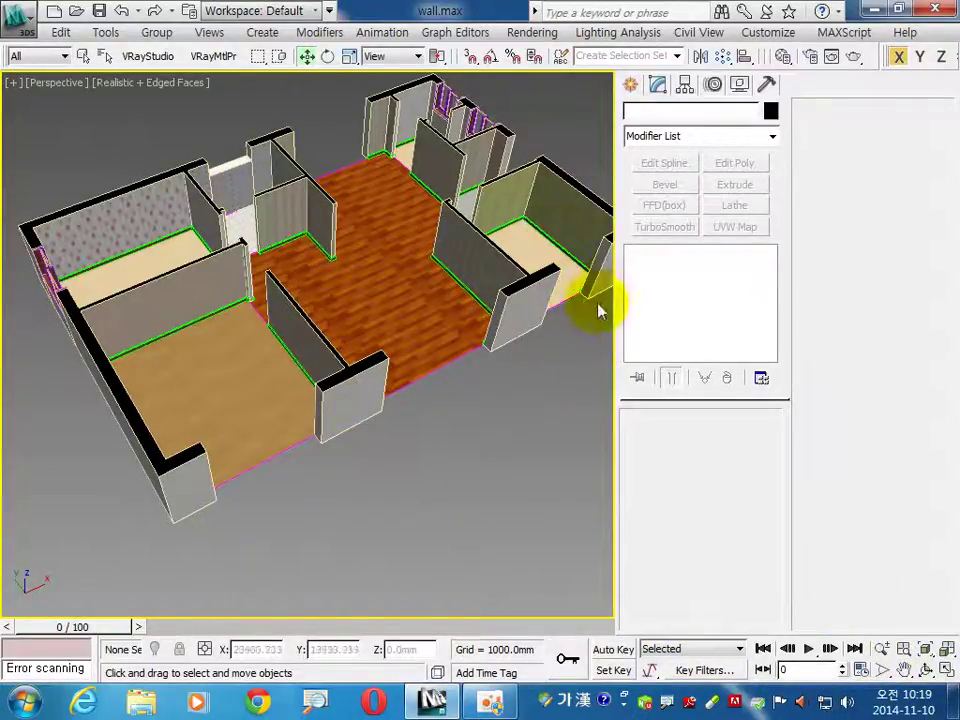
{"action": "left_click", "coordinate": [945, 674]}
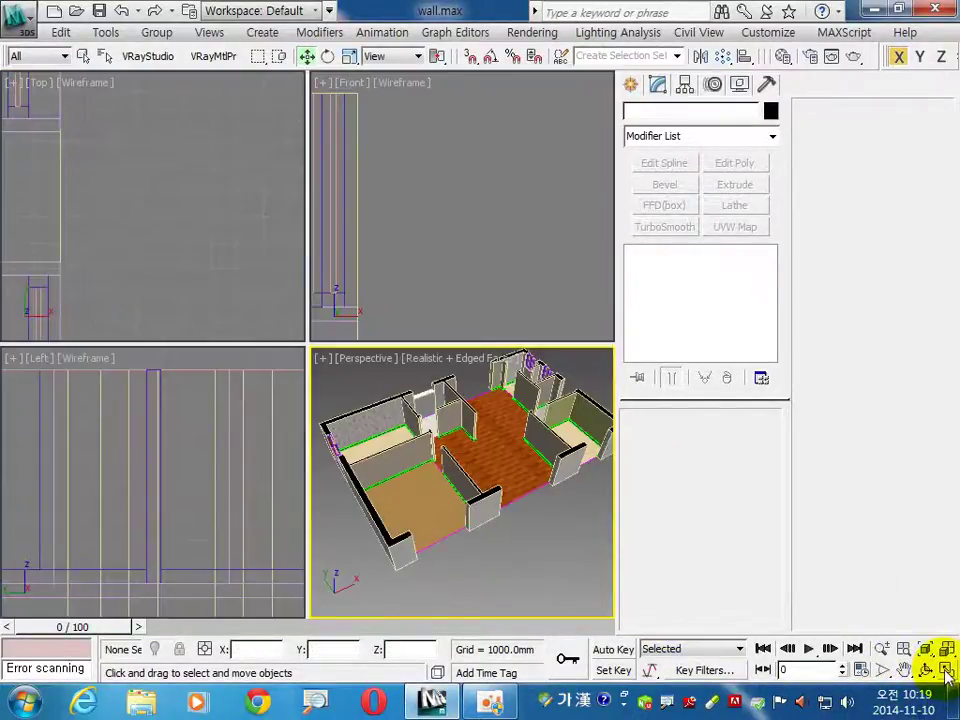
Step: Zoom to fit all views and draw a new rectangle in the Front view
{"action": "left_click", "coordinate": [945, 649]}
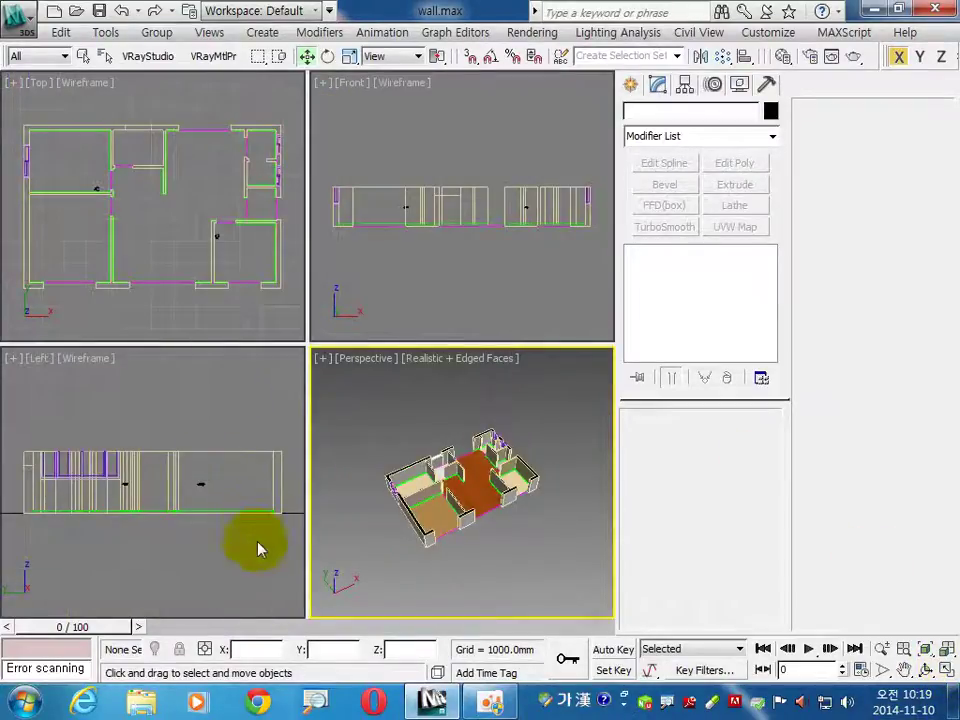
{"action": "left_click", "coordinate": [455, 277]}
{"action": "left_click", "coordinate": [628, 84]}
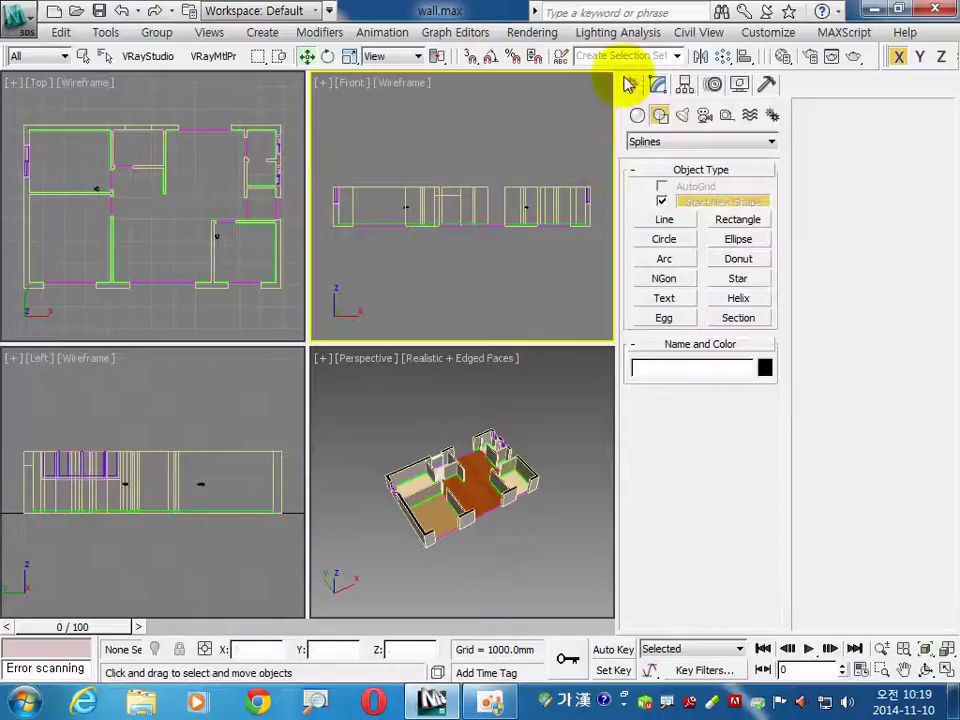
{"action": "left_click", "coordinate": [738, 219]}
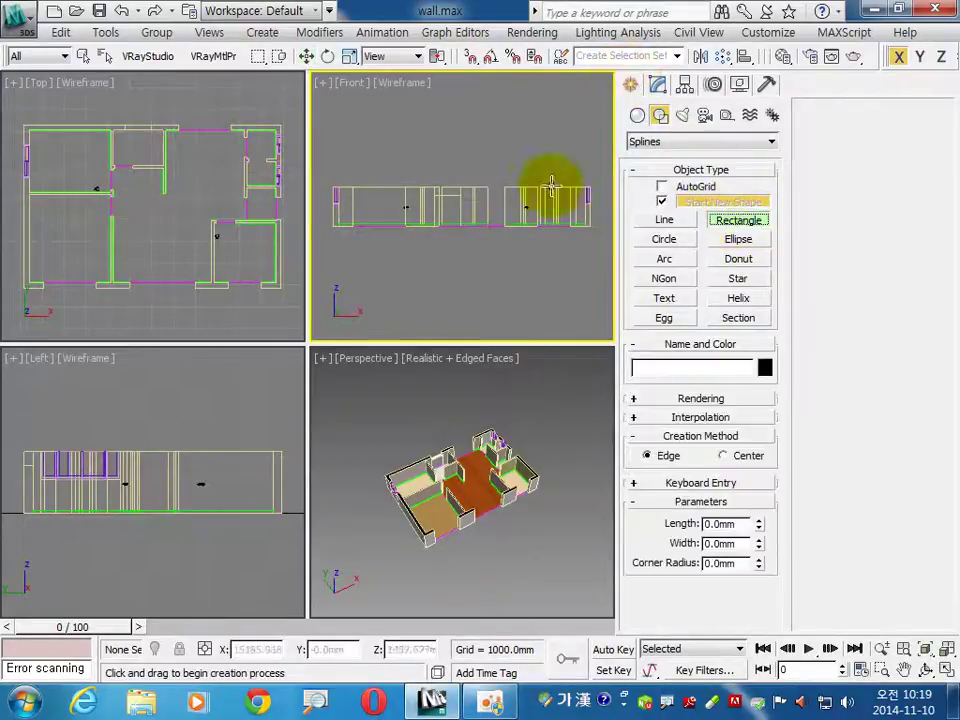
{"action": "left_click_drag", "start_coordinate": [381, 170], "coordinate": [411, 147]}
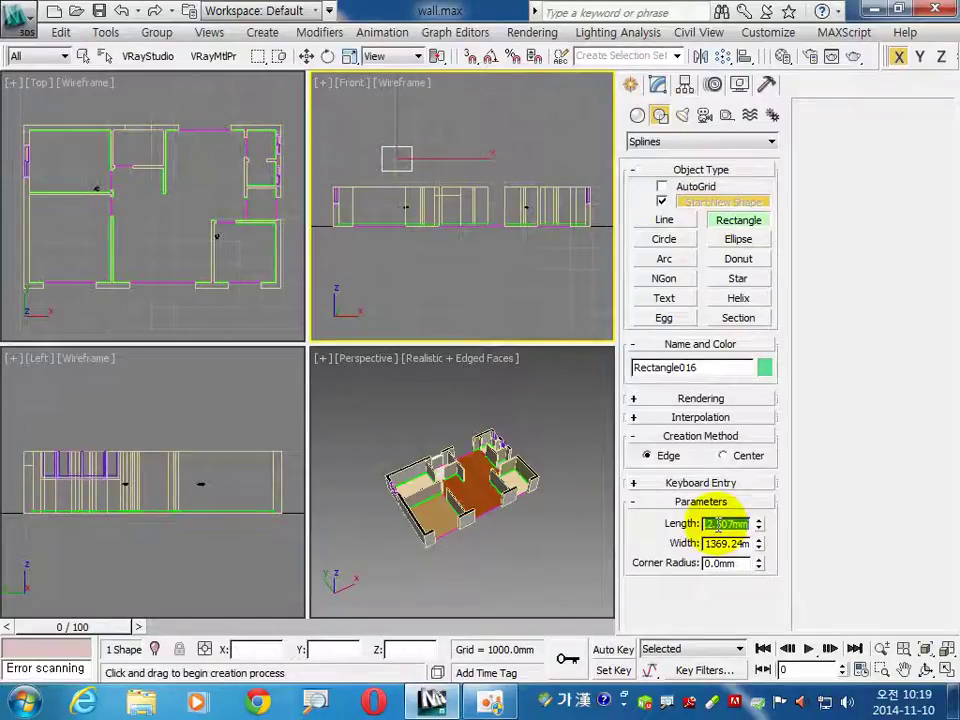
Step: Size Rectangle016 to 1800 × 2400 mm and isolate it in a maximized Front view
{"action": "type", "text": "800"}
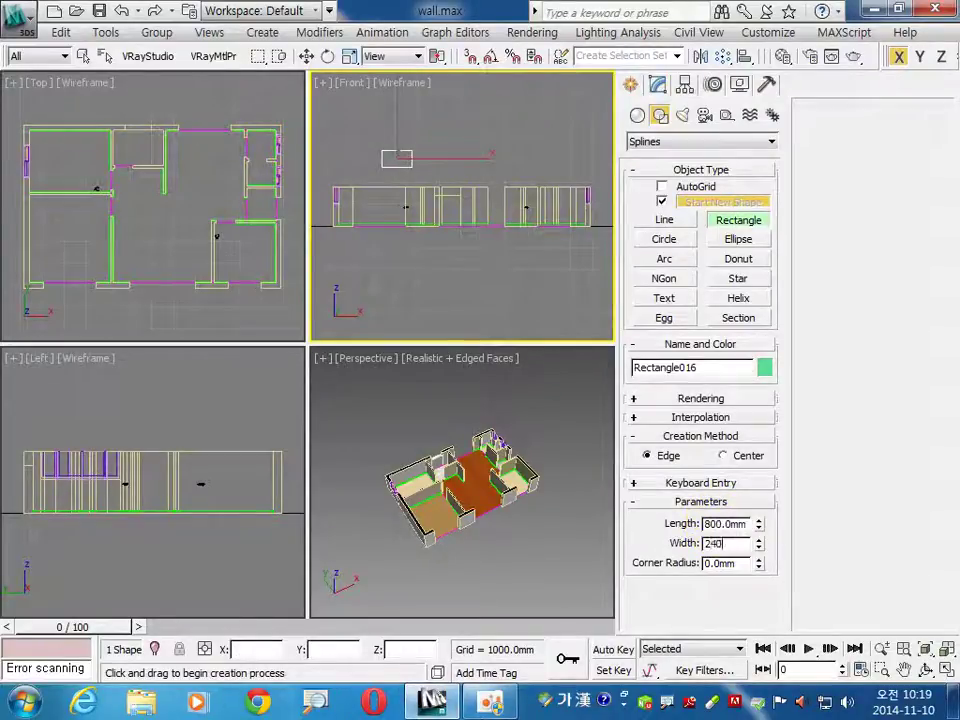
{"action": "left_click", "coordinate": [716, 523]}
{"action": "key", "text": "alt+q"}
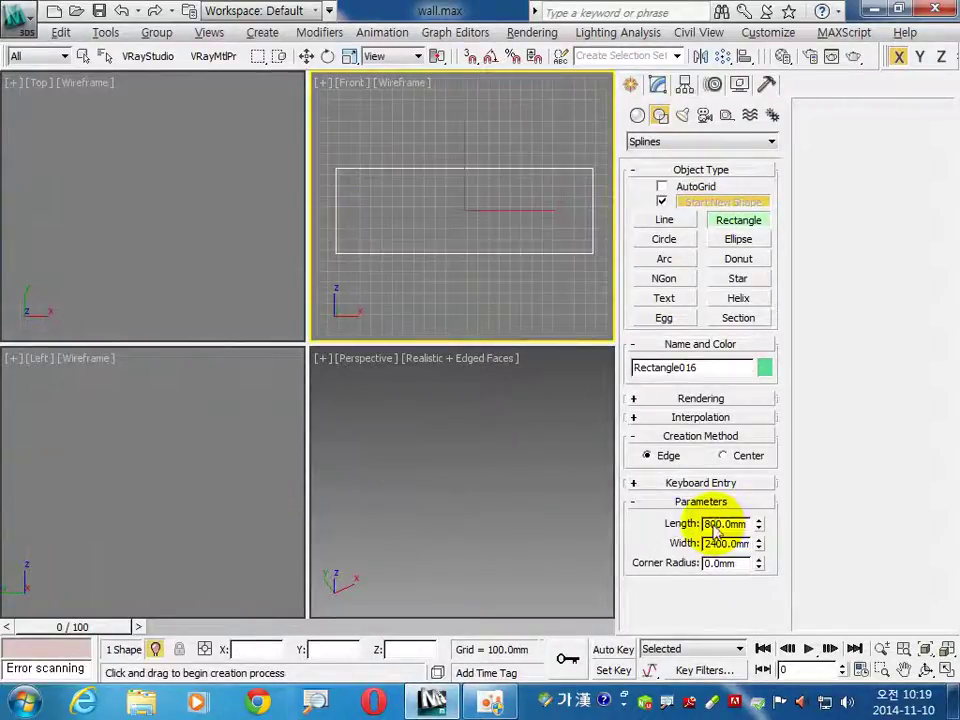
{"action": "left_click", "coordinate": [946, 670]}
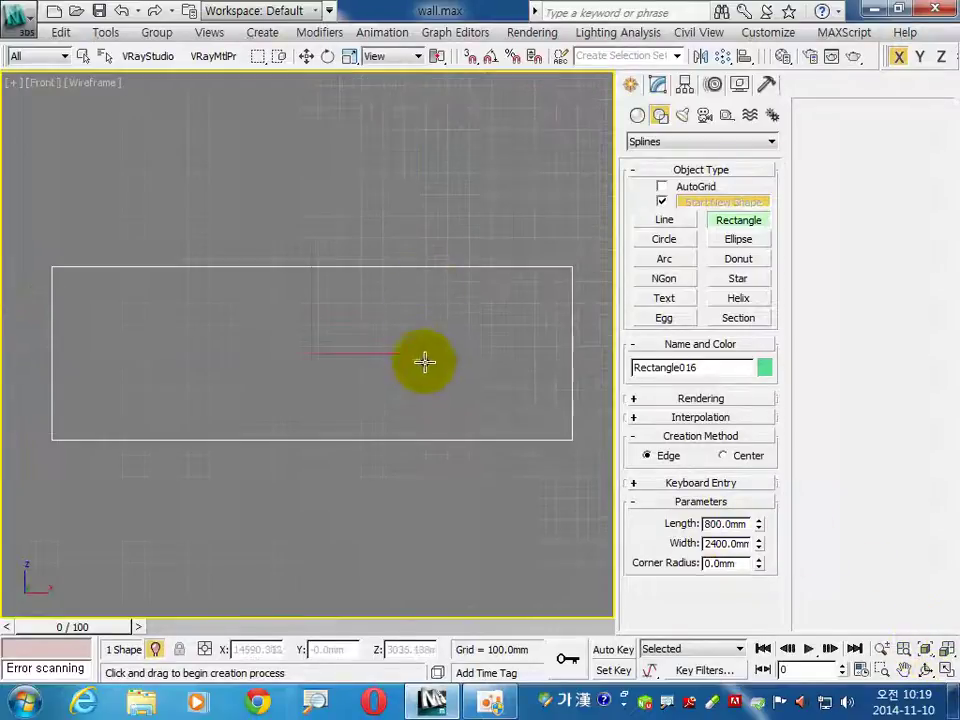
{"action": "middle_click_drag", "start_coordinate": [424, 362], "coordinate": [414, 328]}
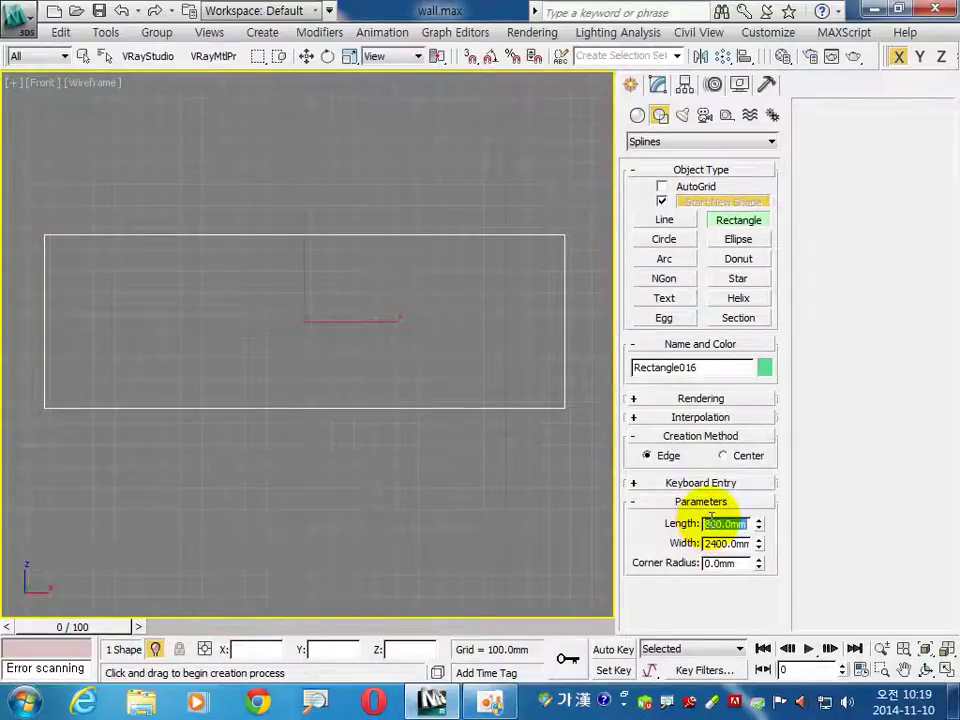
{"action": "type", "text": "1800"}
{"action": "key", "text": "Return"}
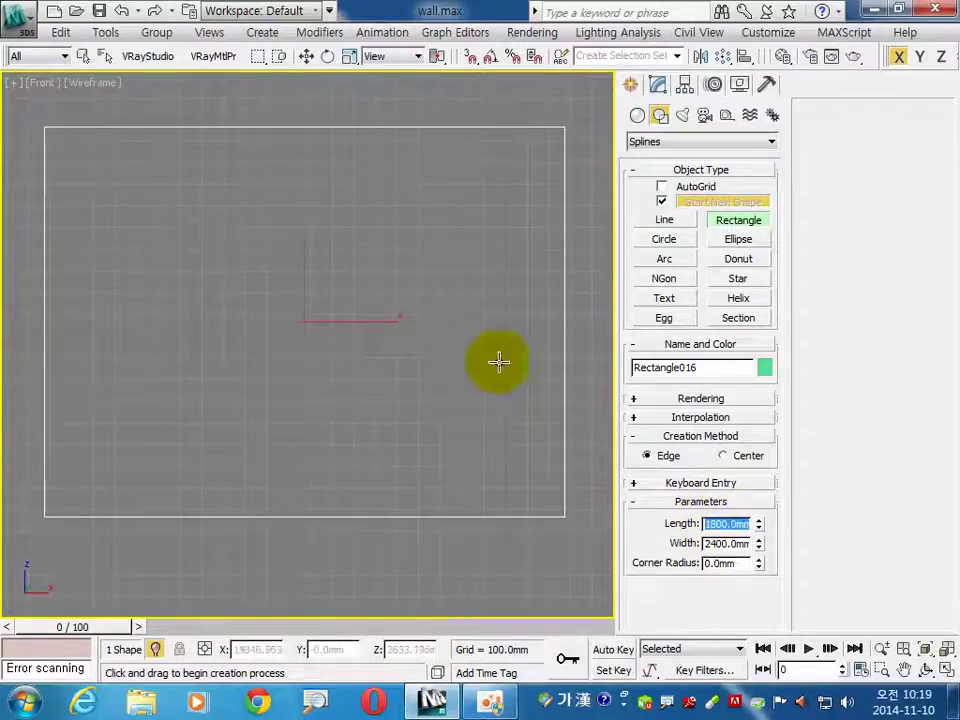
Step: Convert Rectangle016 to an editable spline and delete its top segment
{"action": "right_click", "coordinate": [448, 128]}
{"action": "right_click", "coordinate": [450, 125]}
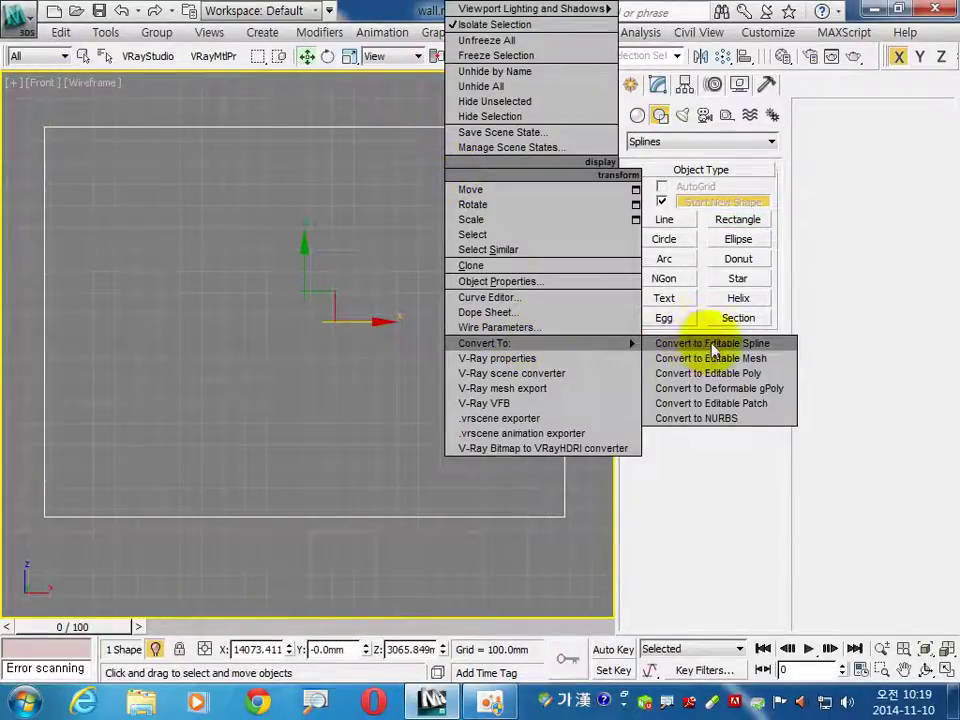
{"action": "left_click", "coordinate": [711, 343]}
{"action": "left_click", "coordinate": [872, 136]}
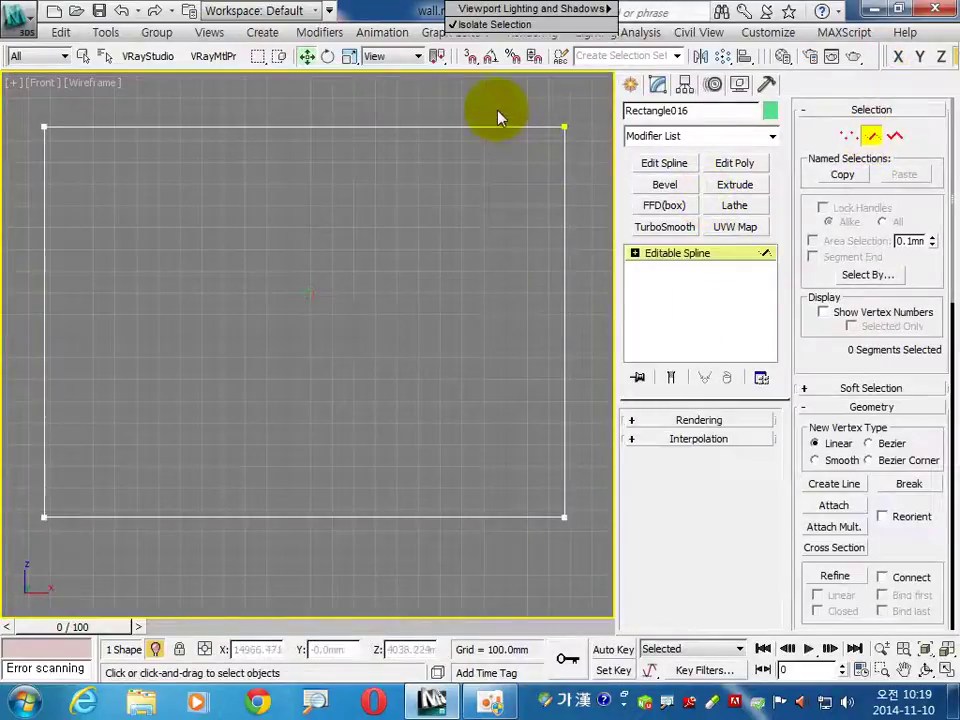
{"action": "left_click", "coordinate": [492, 127]}
{"action": "key", "text": "Delete"}
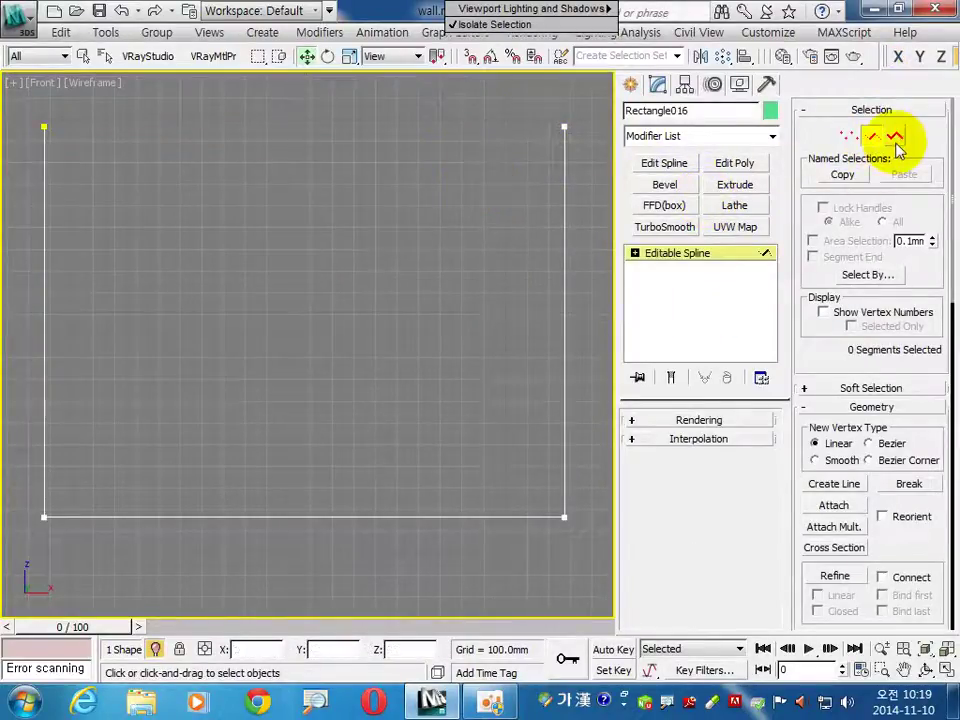
Step: Outline the U-shaped spline by 200 and extrude it 250 mm
{"action": "left_click", "coordinate": [894, 136]}
{"action": "left_click", "coordinate": [566, 278]}
{"action": "left_click_drag", "start_coordinate": [911, 461], "coordinate": [936, 146]}
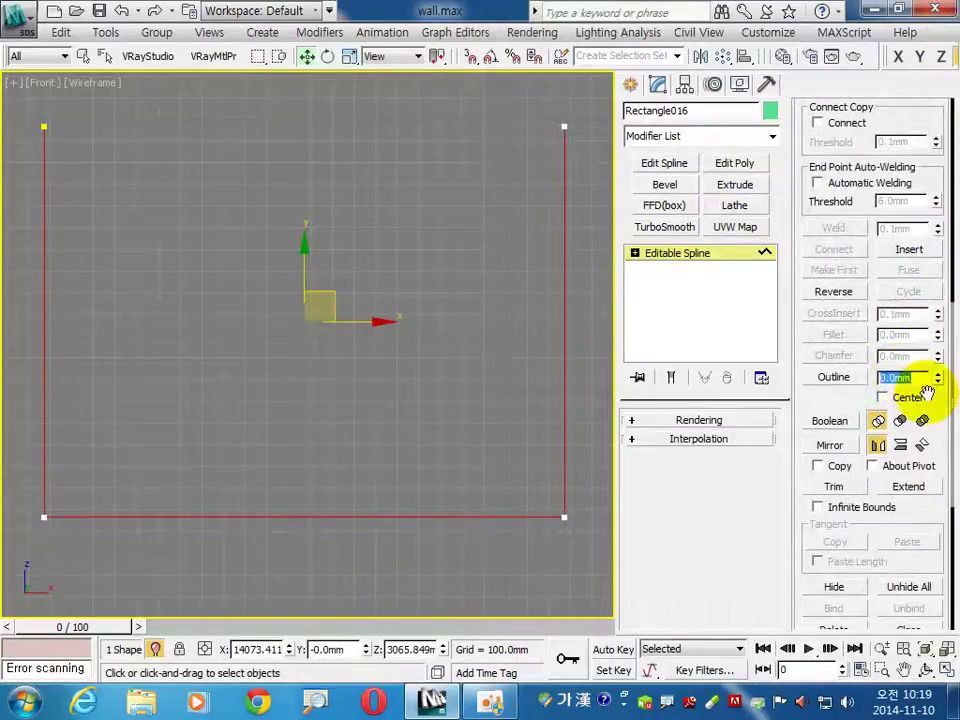
{"action": "type", "text": "200"}
{"action": "key", "text": "Return"}
{"action": "left_click", "coordinate": [688, 256]}
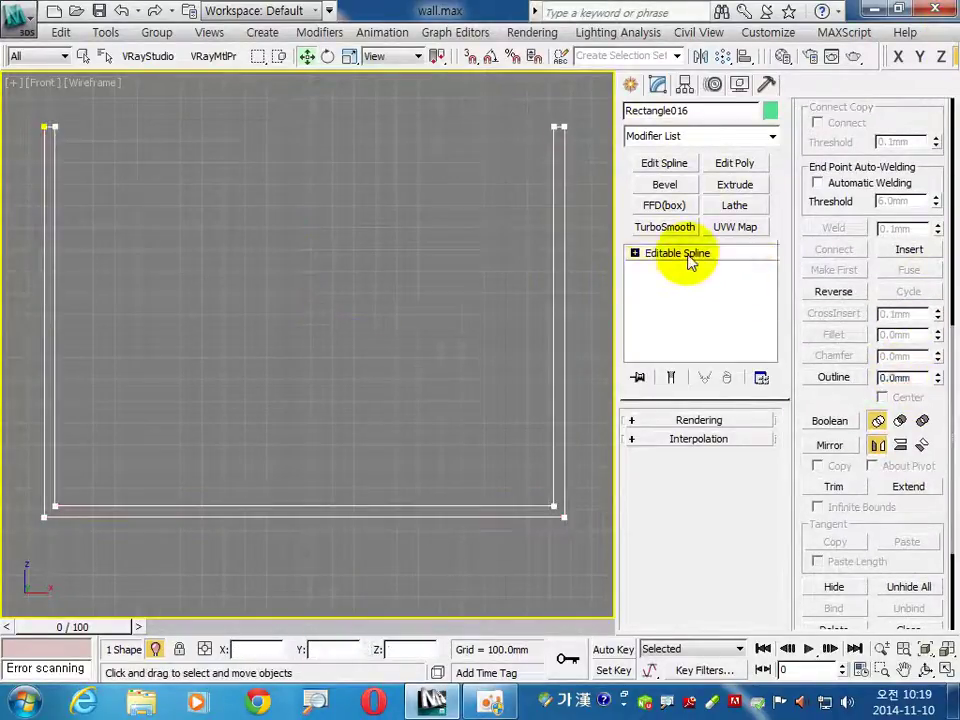
{"action": "left_click", "coordinate": [740, 189]}
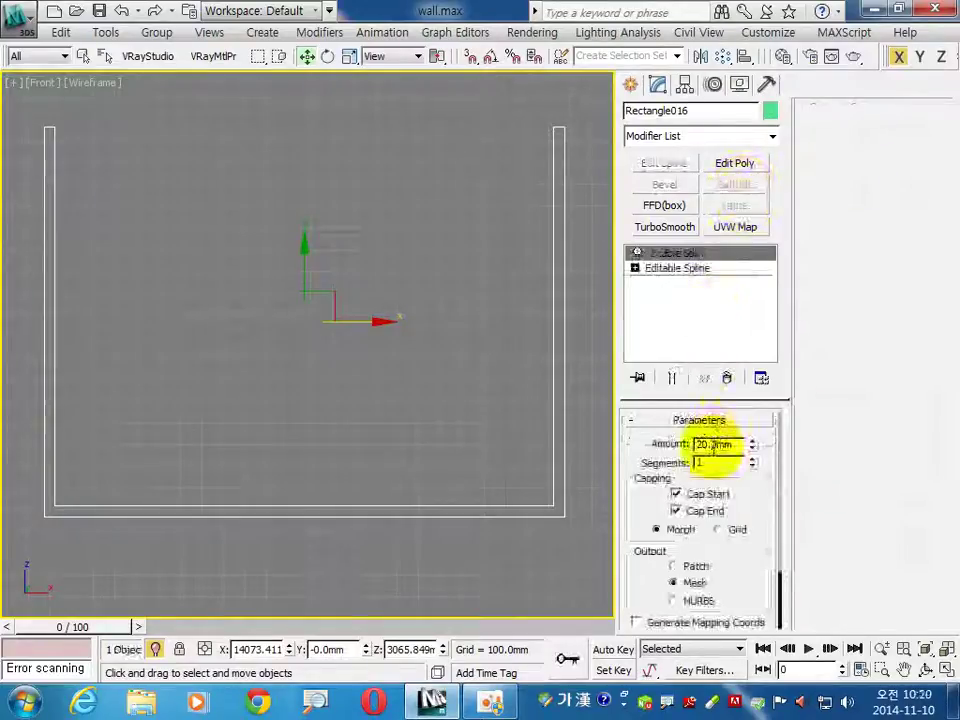
{"action": "type", "text": "25"}
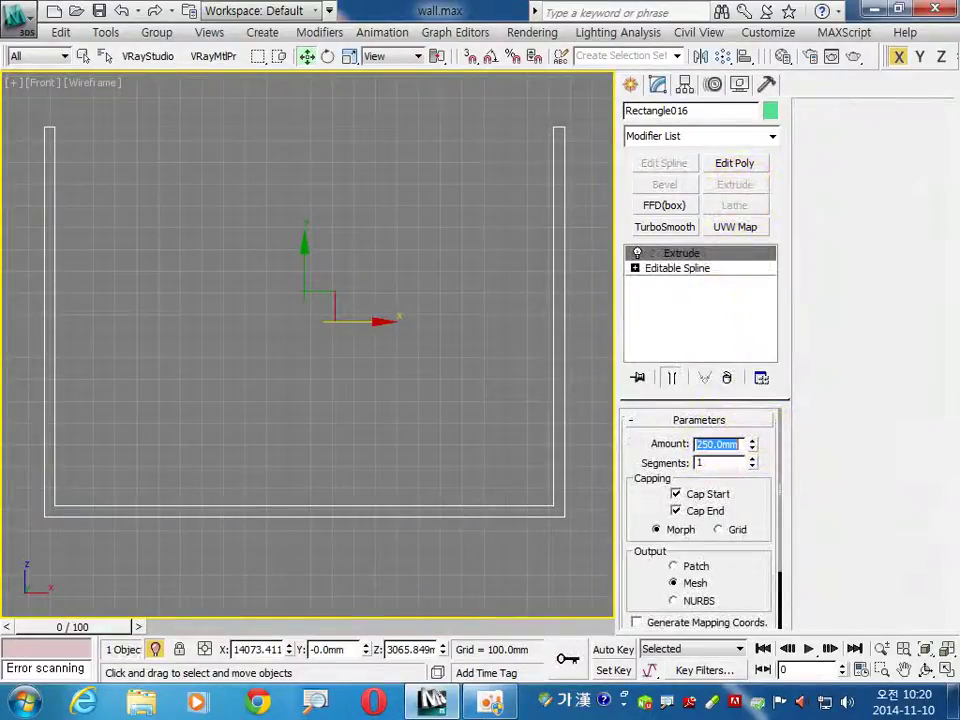
{"action": "left_click", "coordinate": [578, 430]}
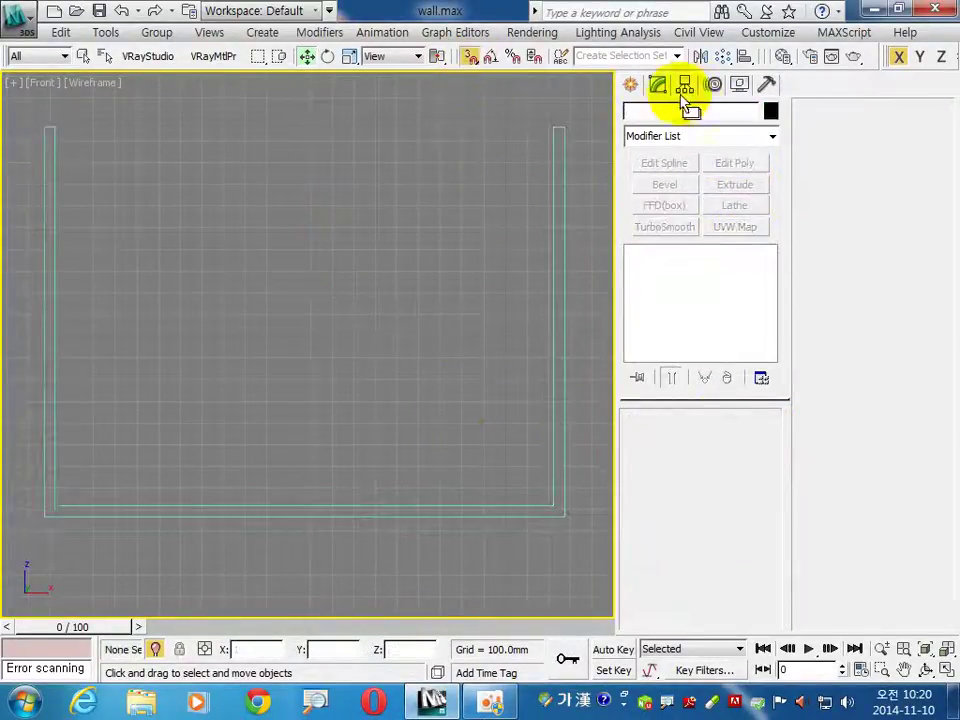
Step: Snap-draw a 1750 × 2300 mm rectangle across the wall opening, then turn snapping off
{"action": "left_click", "coordinate": [630, 86]}
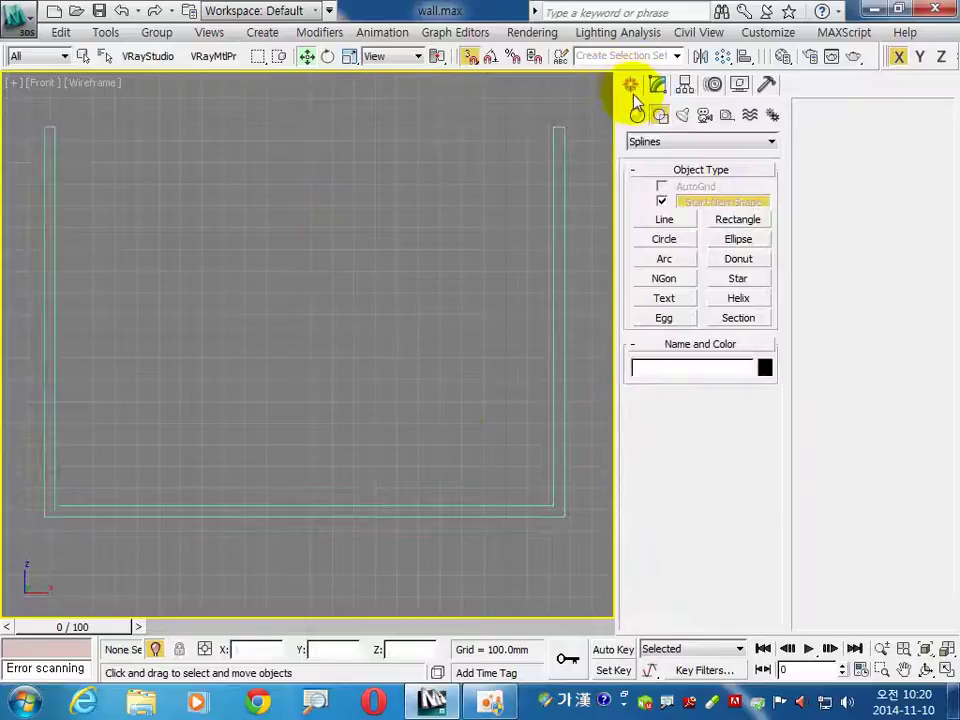
{"action": "left_click", "coordinate": [737, 219]}
{"action": "left_click_drag", "start_coordinate": [55, 506], "coordinate": [553, 127]}
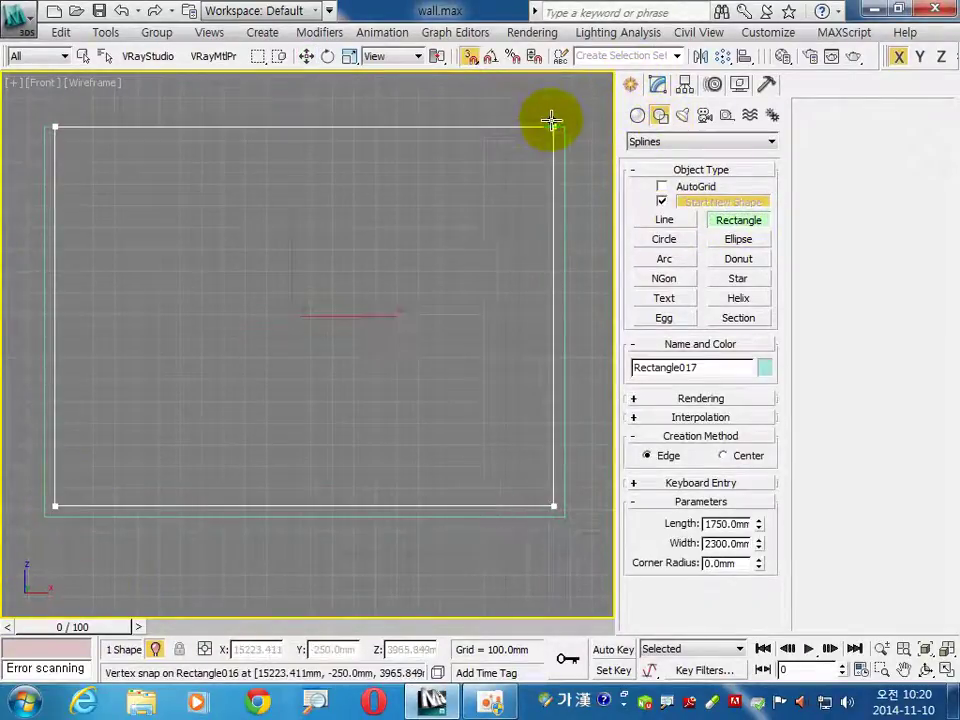
{"action": "left_click", "coordinate": [660, 86]}
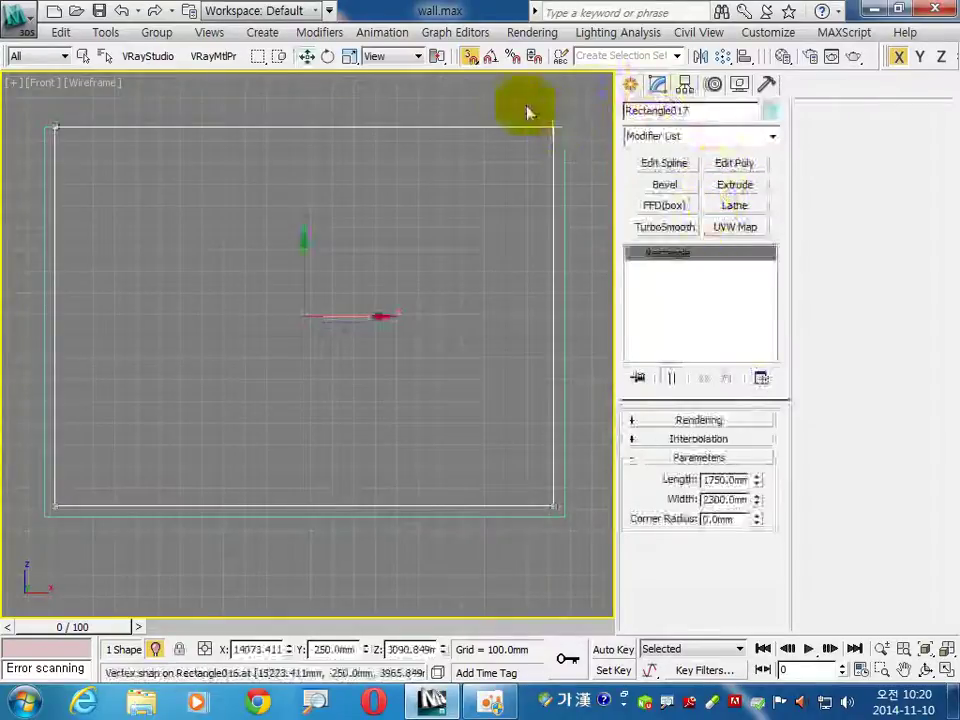
{"action": "left_click", "coordinate": [468, 57]}
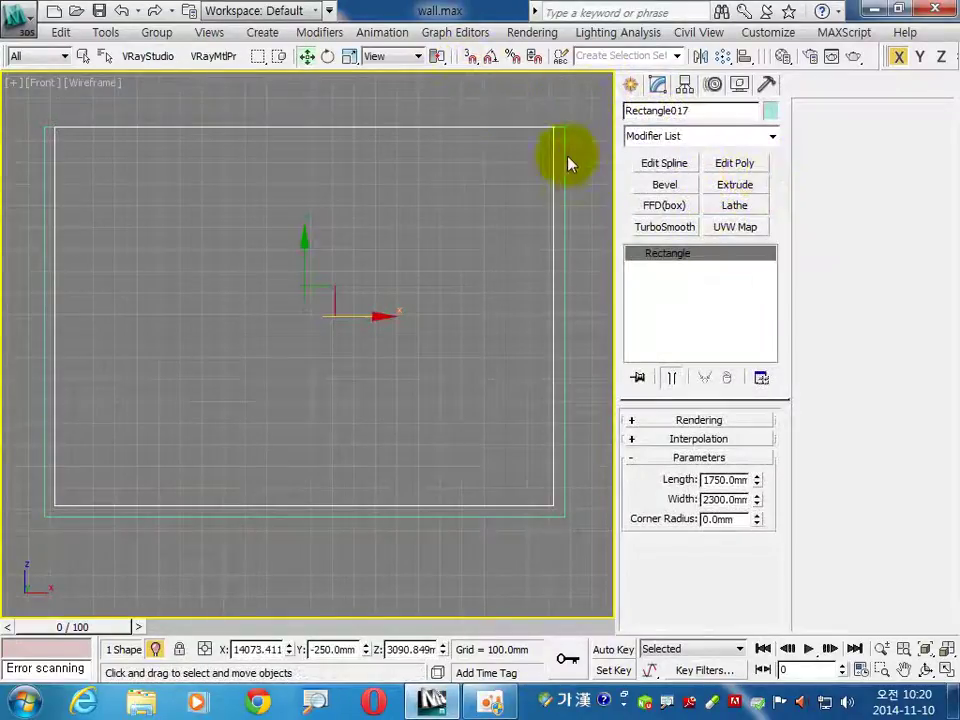
Step: Convert Rectangle017 to an editable spline, delete its top edge and outline it by 50 mm
{"action": "right_click", "coordinate": [519, 130]}
{"action": "mouse_move", "coordinate": [553, 343]}
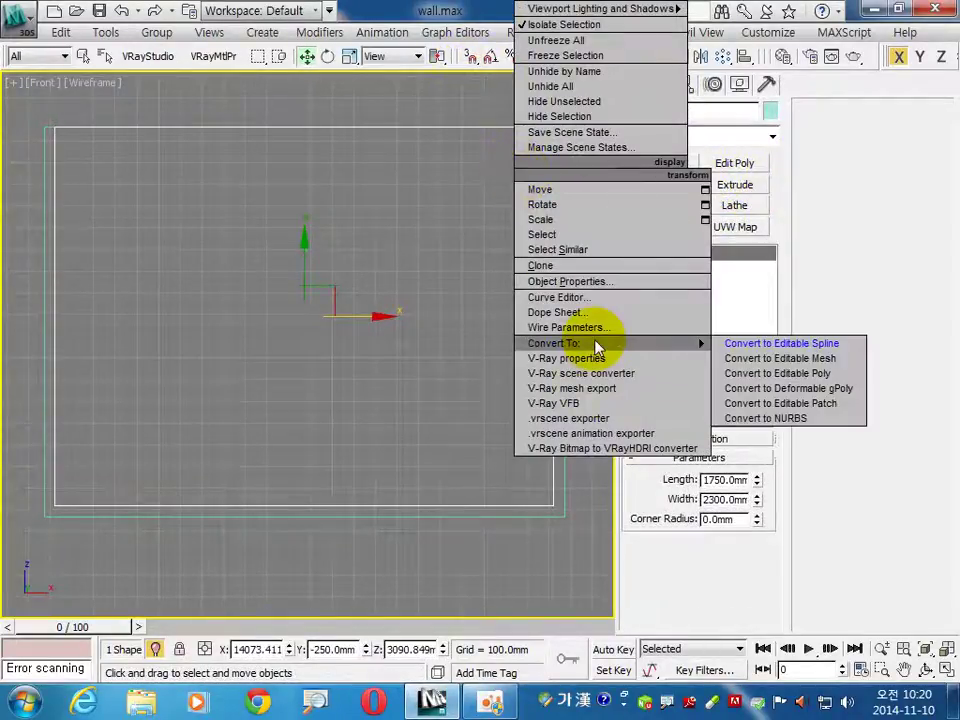
{"action": "left_click", "coordinate": [781, 344]}
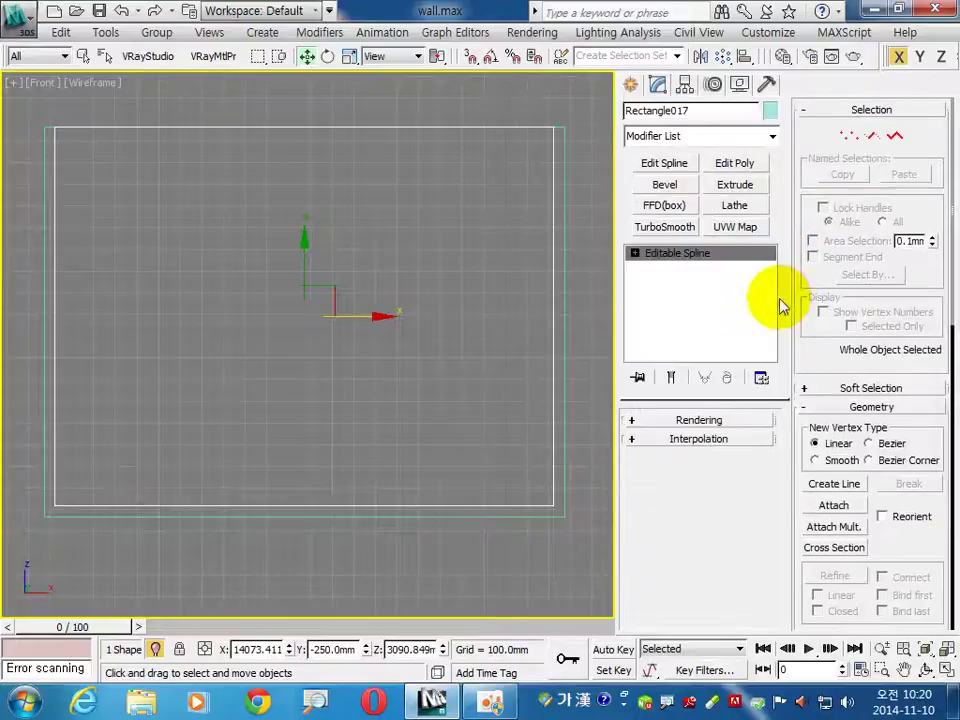
{"action": "left_click", "coordinate": [872, 135]}
{"action": "left_click", "coordinate": [437, 124]}
{"action": "key", "text": "Delete"}
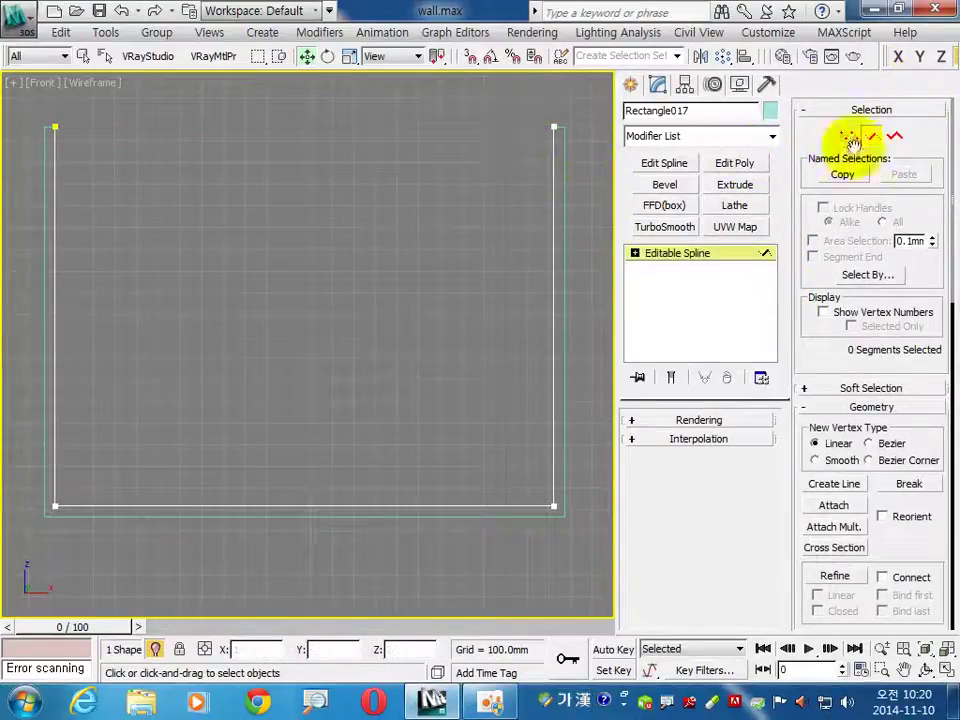
{"action": "left_click", "coordinate": [897, 137]}
{"action": "left_click", "coordinate": [552, 285]}
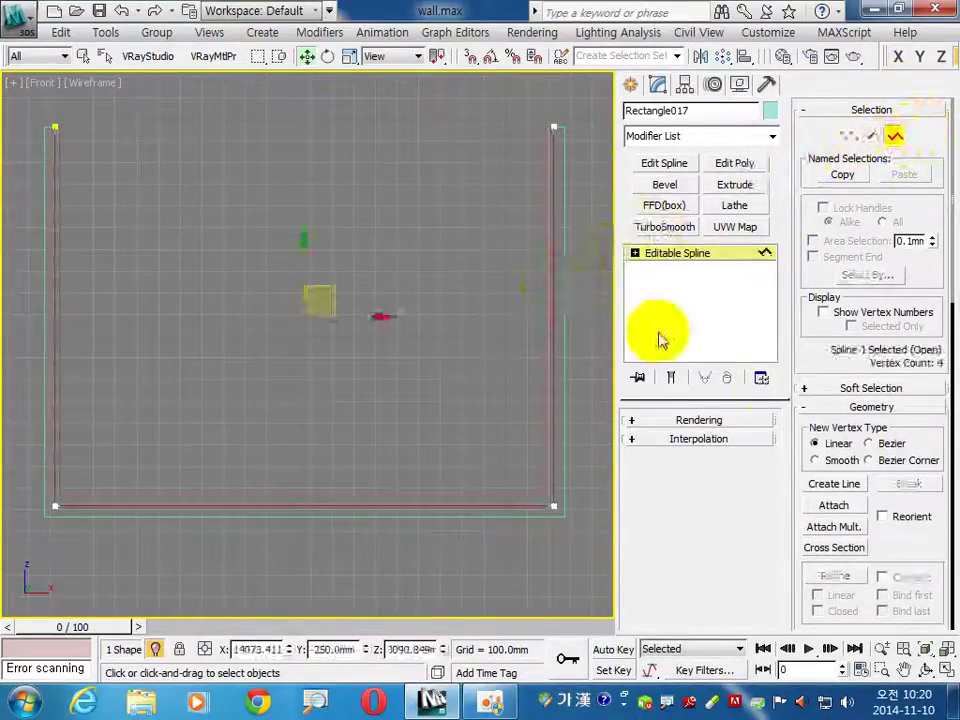
{"action": "left_click_drag", "start_coordinate": [891, 530], "coordinate": [874, 154]}
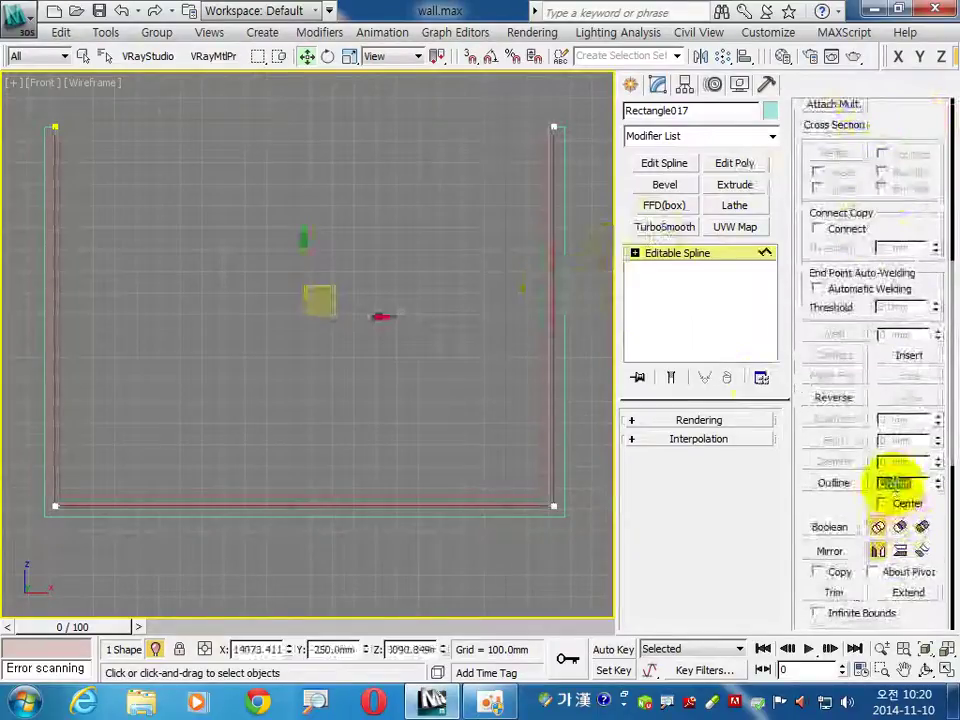
{"action": "type", "text": "50"}
{"action": "key", "text": "Return"}
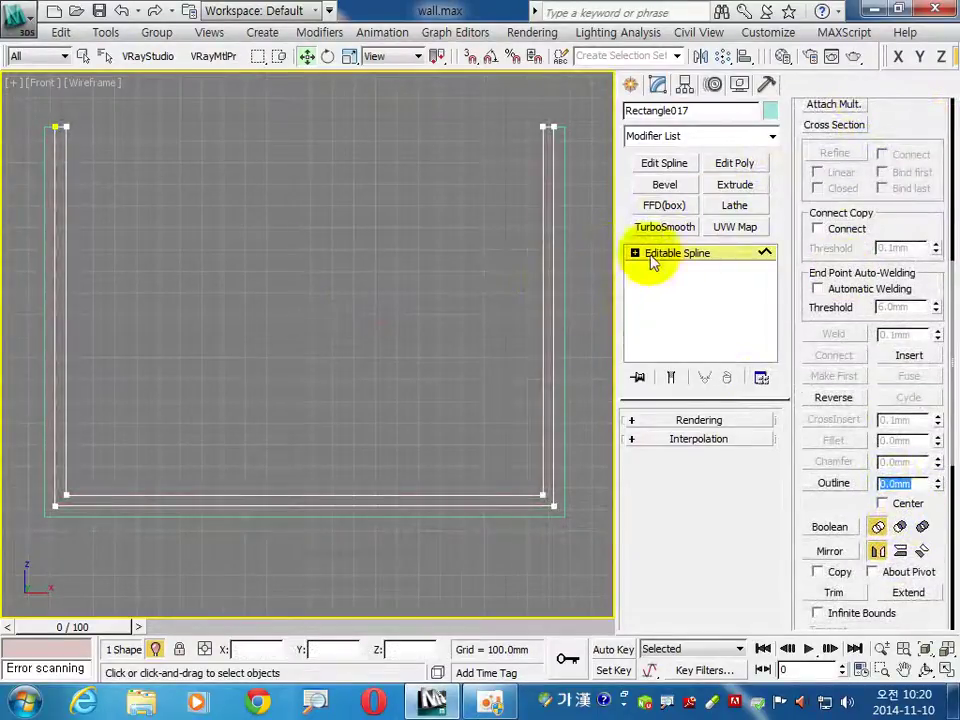
Step: Undo the spline edits to return Rectangle017 to a plain rectangle
{"action": "left_click", "coordinate": [634, 254]}
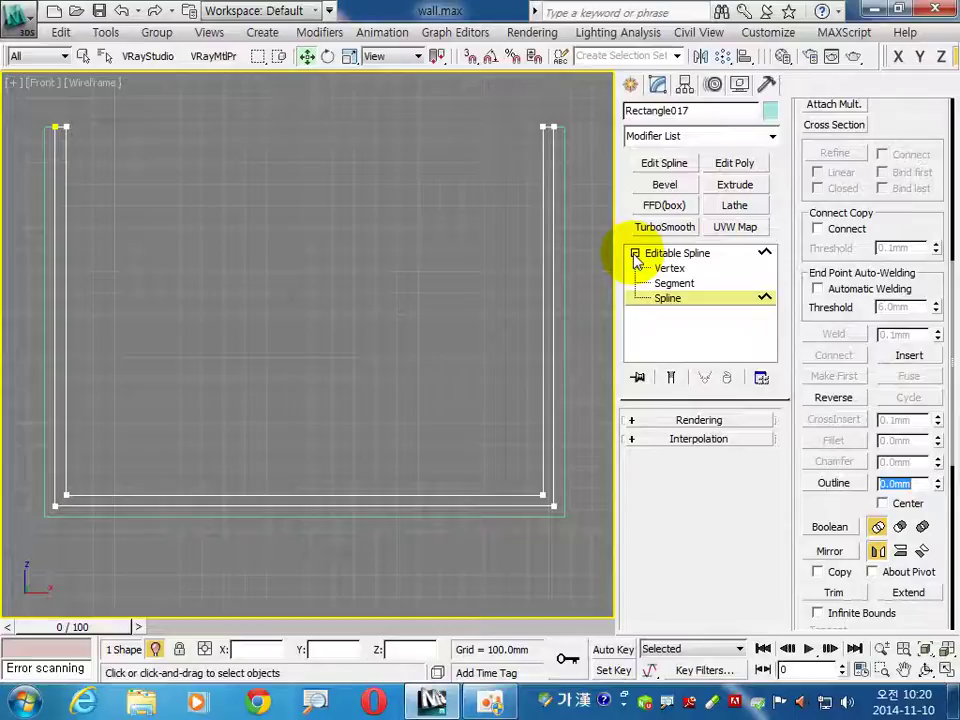
{"action": "left_click", "coordinate": [667, 300]}
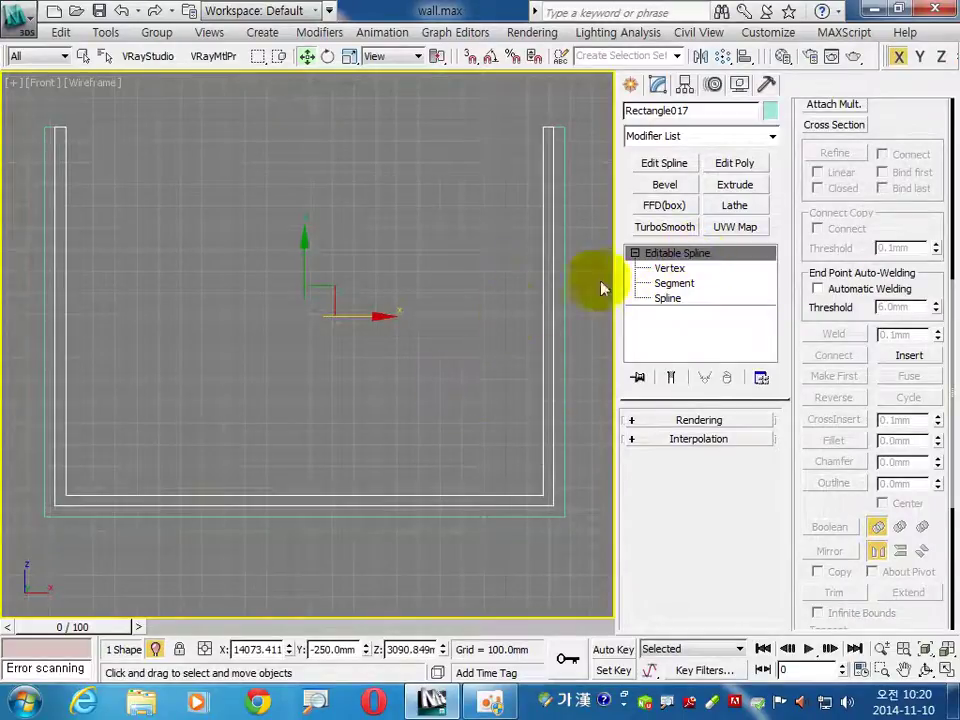
{"action": "left_click", "coordinate": [121, 13]}
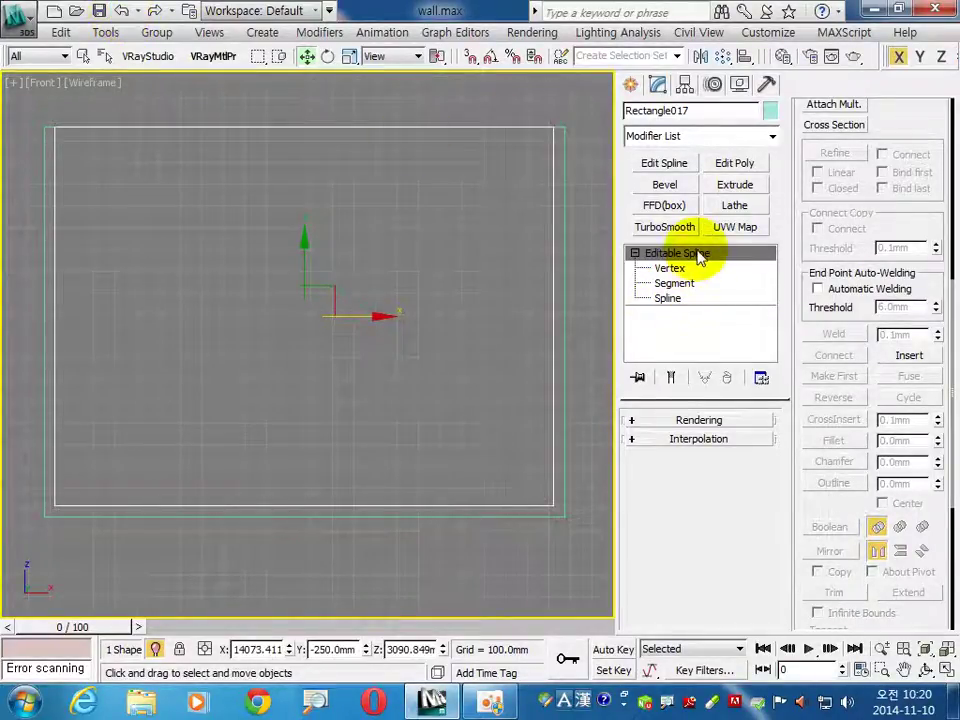
{"action": "left_click", "coordinate": [121, 13]}
{"action": "left_click", "coordinate": [121, 13]}
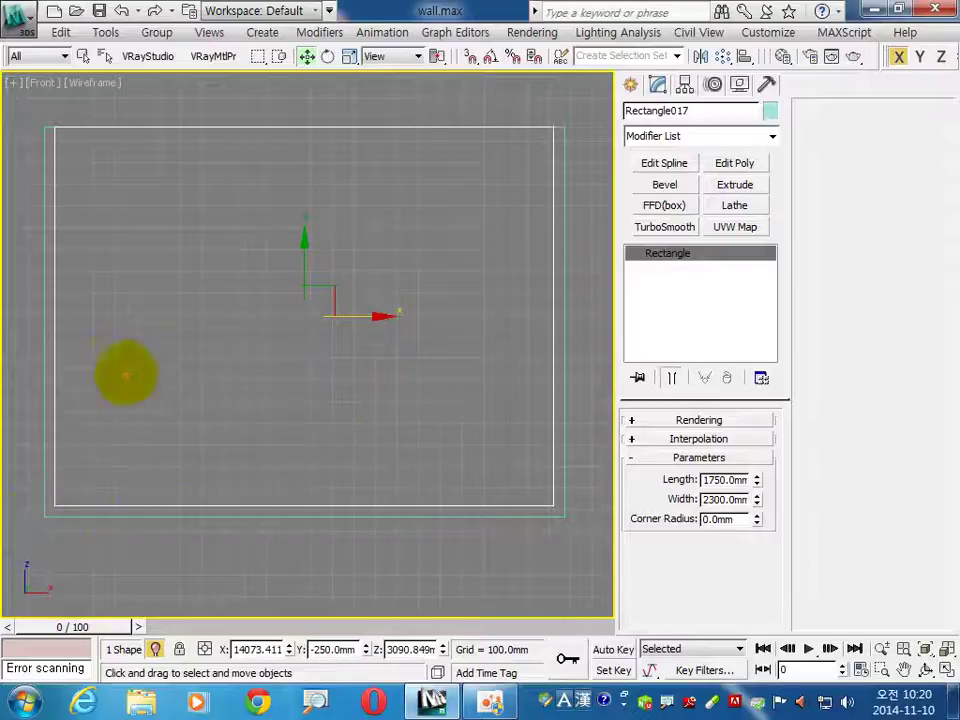
{"action": "mouse_move", "coordinate": [221, 128]}
{"action": "left_mouse_down"}
{"action": "mouse_move", "coordinate": [265, 505]}
{"action": "mouse_move", "coordinate": [406, 152]}
{"action": "mouse_move", "coordinate": [254, 262]}
{"action": "mouse_move", "coordinate": [238, 130]}
{"action": "left_mouse_up"}
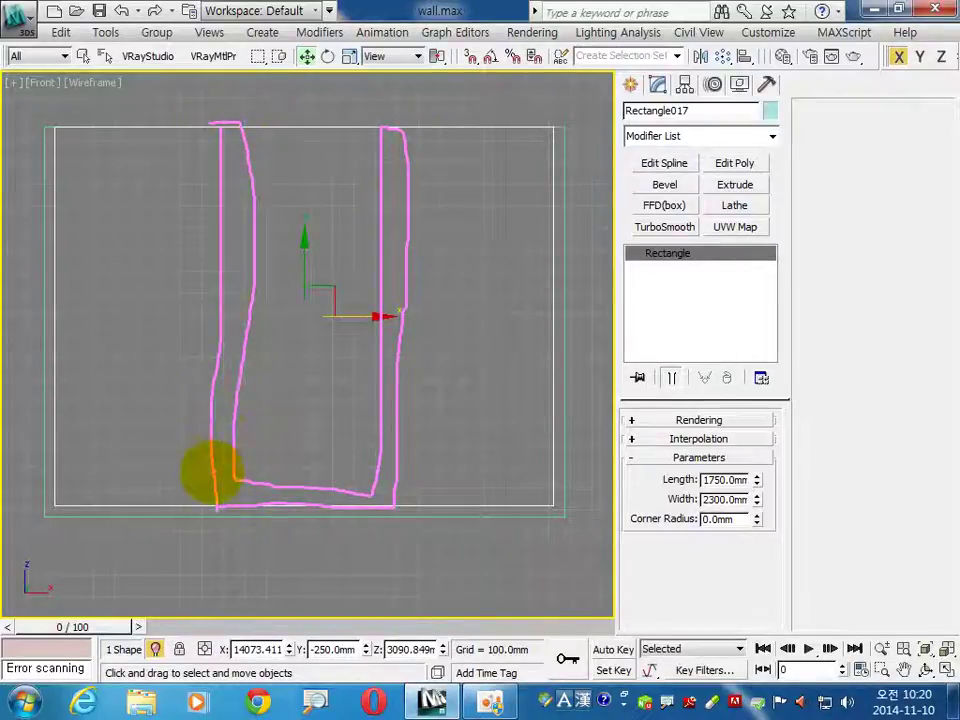
{"action": "mouse_move", "coordinate": [210, 477]}
{"action": "left_mouse_down"}
{"action": "mouse_move", "coordinate": [71, 461]}
{"action": "mouse_move", "coordinate": [64, 379]}
{"action": "mouse_move", "coordinate": [86, 154]}
{"action": "mouse_move", "coordinate": [55, 127]}
{"action": "mouse_move", "coordinate": [47, 450]}
{"action": "mouse_move", "coordinate": [96, 499]}
{"action": "mouse_move", "coordinate": [220, 495]}
{"action": "left_mouse_up"}
{"action": "mouse_move", "coordinate": [414, 482]}
{"action": "left_mouse_down"}
{"action": "mouse_move", "coordinate": [525, 482]}
{"action": "mouse_move", "coordinate": [529, 133]}
{"action": "mouse_move", "coordinate": [546, 161]}
{"action": "mouse_move", "coordinate": [560, 482]}
{"action": "left_mouse_up"}
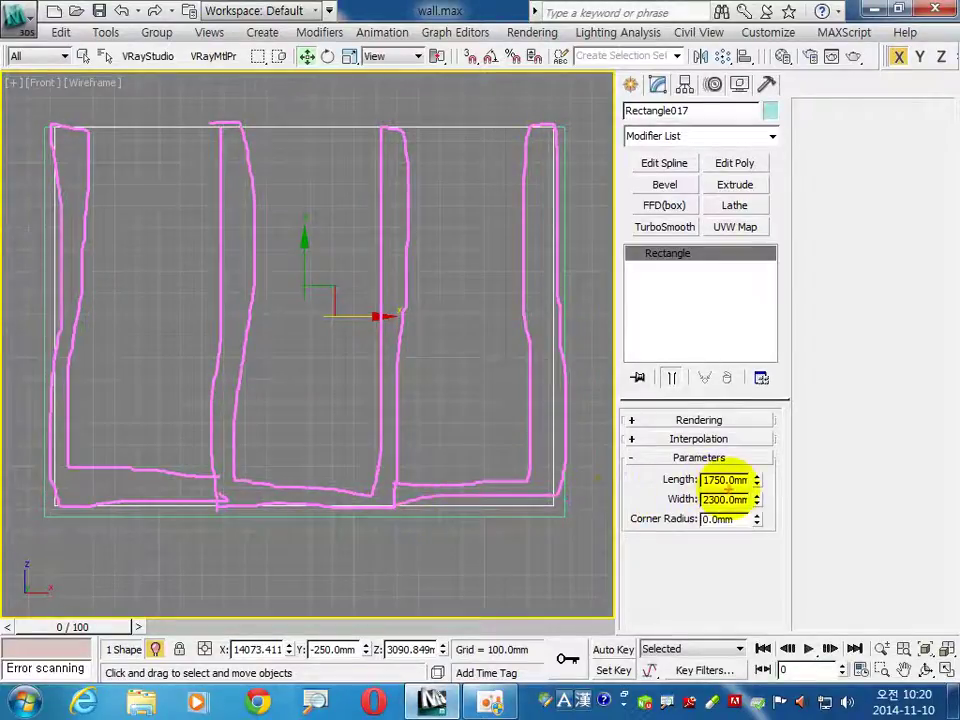
{"action": "left_click_drag", "start_coordinate": [735, 492], "coordinate": [742, 505]}
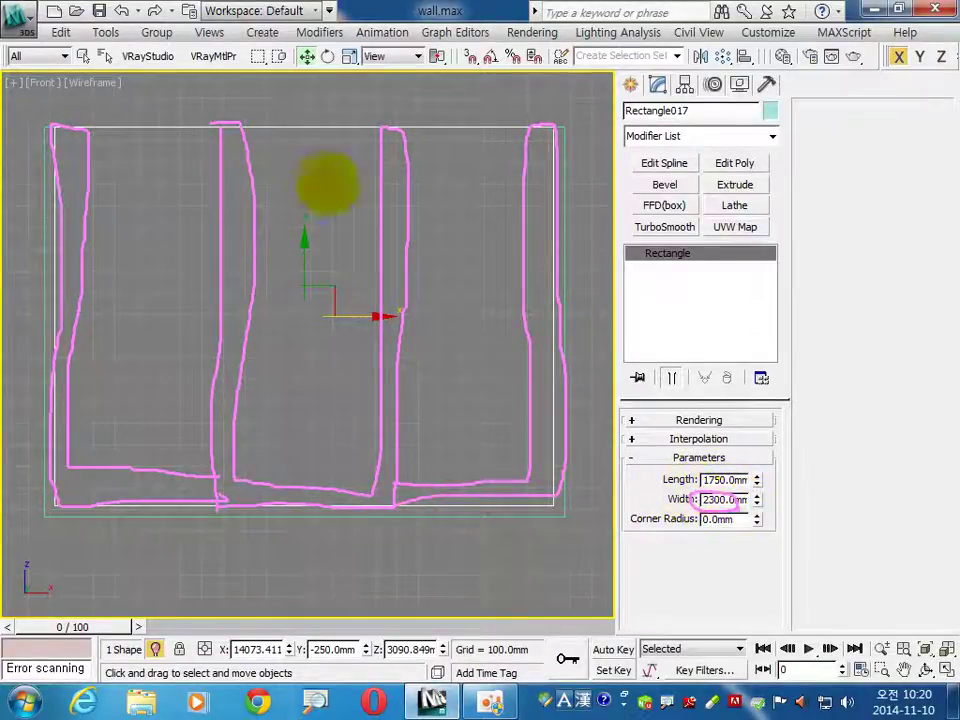
{"action": "left_click_drag", "start_coordinate": [62, 88], "coordinate": [59, 126]}
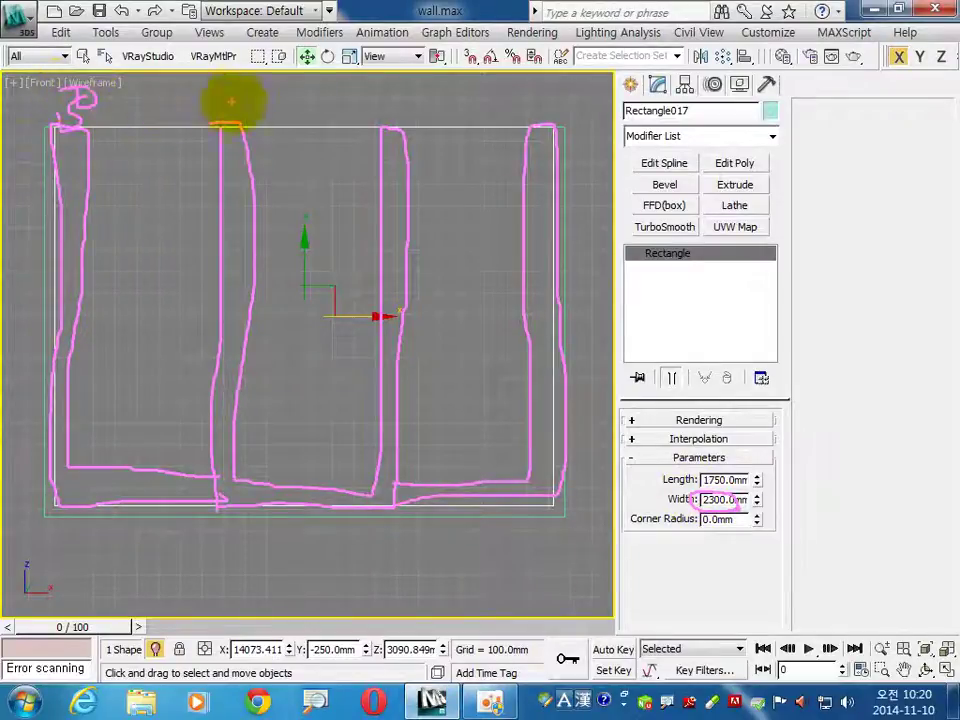
{"action": "left_click_drag", "start_coordinate": [230, 100], "coordinate": [236, 118]}
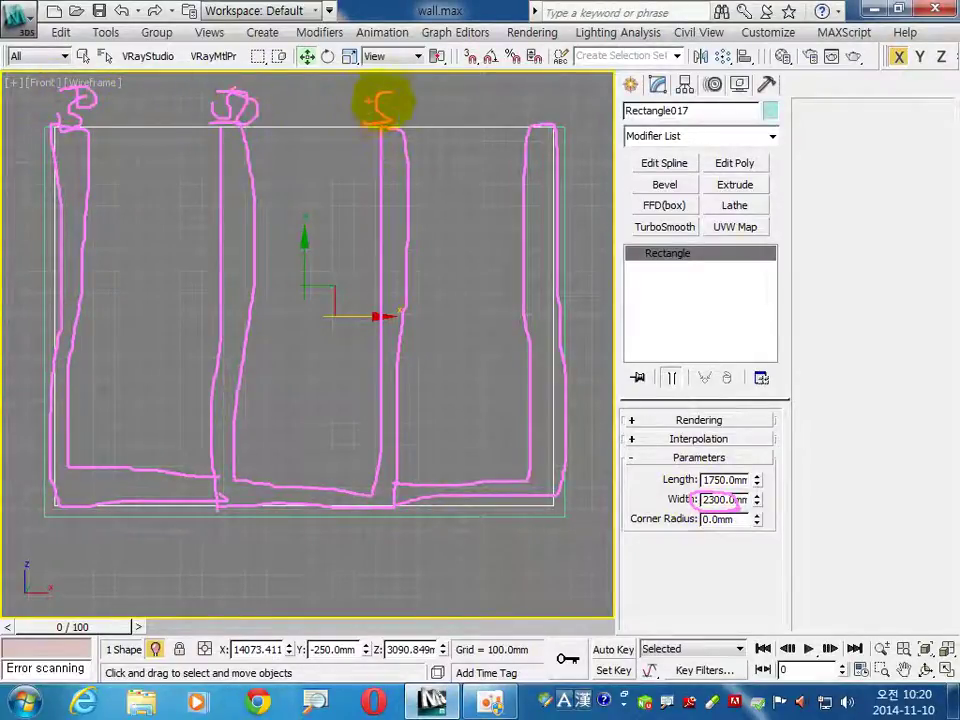
{"action": "left_click_drag", "start_coordinate": [381, 100], "coordinate": [405, 125]}
{"action": "left_click_drag", "start_coordinate": [540, 128], "coordinate": [563, 128]}
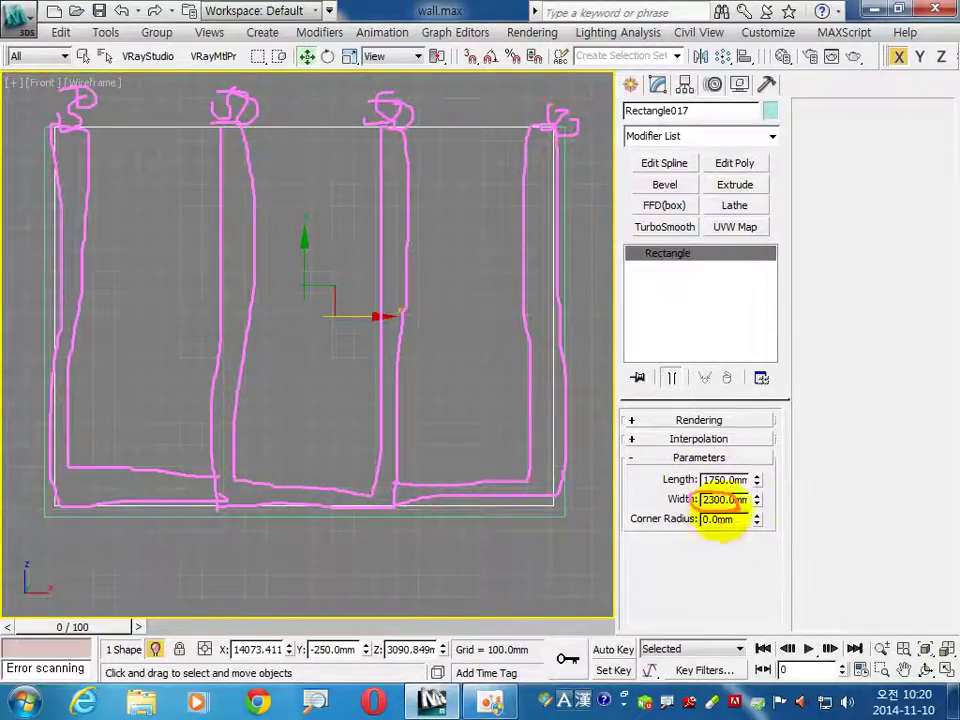
{"action": "mouse_move", "coordinate": [736, 520]}
{"action": "left_mouse_down"}
{"action": "mouse_move", "coordinate": [690, 578]}
{"action": "mouse_move", "coordinate": [736, 603]}
{"action": "left_mouse_up"}
{"action": "mouse_move", "coordinate": [761, 581]}
{"action": "left_mouse_down"}
{"action": "mouse_move", "coordinate": [760, 604]}
{"action": "mouse_move", "coordinate": [785, 586]}
{"action": "mouse_move", "coordinate": [809, 586]}
{"action": "left_mouse_up"}
{"action": "left_click_drag", "start_coordinate": [316, 318], "coordinate": [356, 316]}
{"action": "left_click_drag", "start_coordinate": [465, 320], "coordinate": [487, 318]}
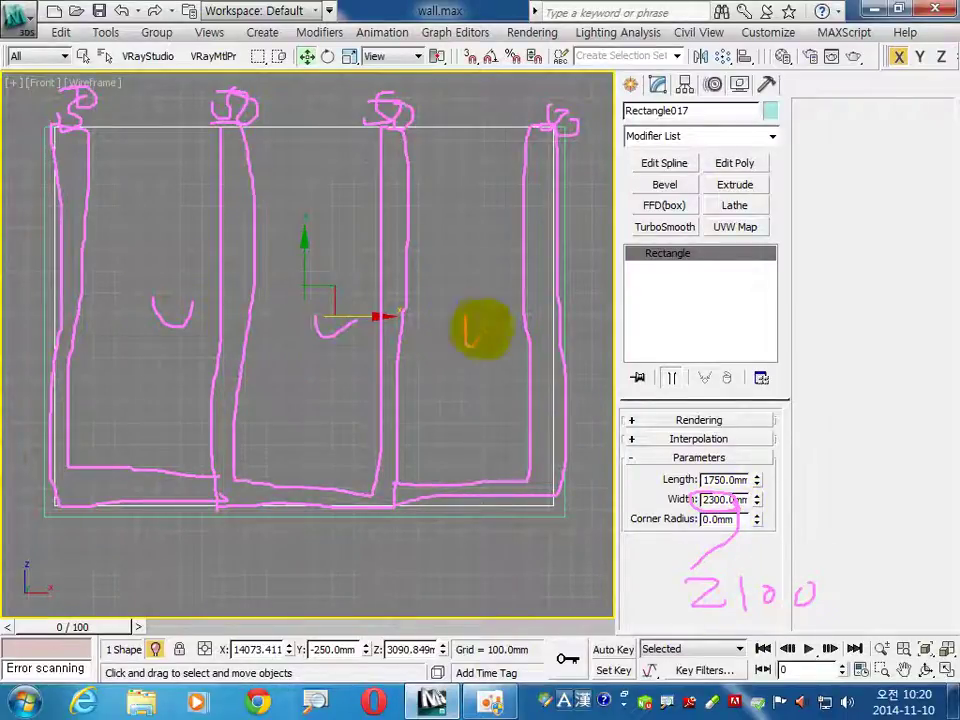
{"action": "left_click_drag", "start_coordinate": [103, 206], "coordinate": [119, 273]}
{"action": "left_click_drag", "start_coordinate": [160, 210], "coordinate": [191, 212]}
{"action": "mouse_move", "coordinate": [323, 228]}
{"action": "left_mouse_down"}
{"action": "mouse_move", "coordinate": [345, 195]}
{"action": "mouse_move", "coordinate": [350, 236]}
{"action": "mouse_move", "coordinate": [378, 236]}
{"action": "left_mouse_up"}
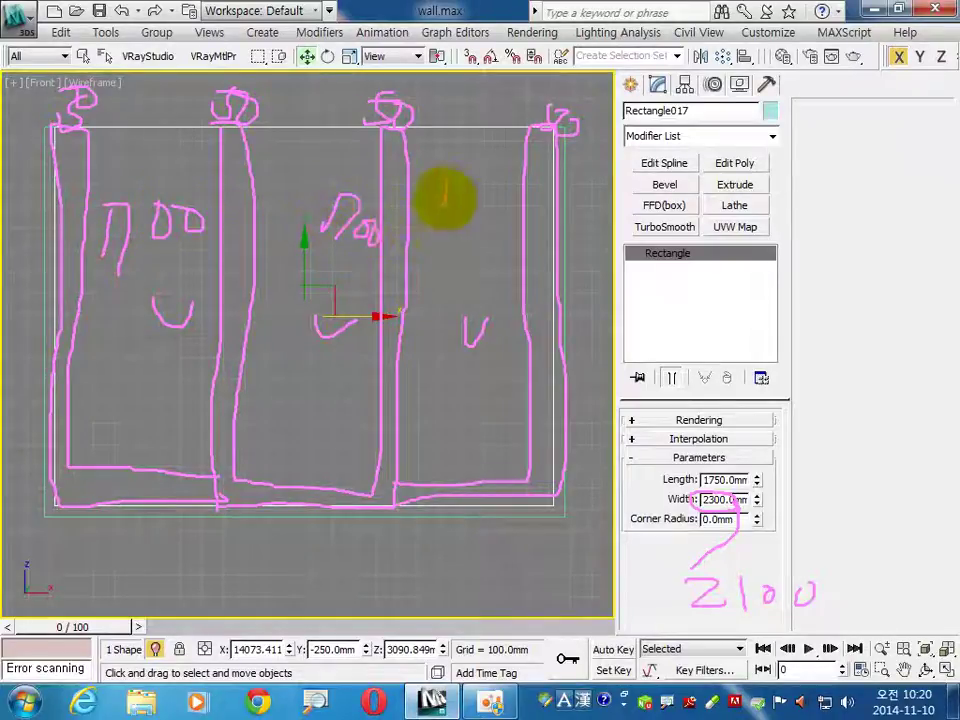
{"action": "mouse_move", "coordinate": [447, 205]}
{"action": "left_mouse_down"}
{"action": "mouse_move", "coordinate": [458, 265]}
{"action": "mouse_move", "coordinate": [478, 240]}
{"action": "left_mouse_up"}
{"action": "left_click_drag", "start_coordinate": [486, 228], "coordinate": [520, 245]}
{"action": "mouse_move", "coordinate": [214, 130]}
{"action": "left_mouse_down"}
{"action": "mouse_move", "coordinate": [223, 386]}
{"action": "mouse_move", "coordinate": [246, 493]}
{"action": "mouse_move", "coordinate": [378, 488]}
{"action": "mouse_move", "coordinate": [403, 225]}
{"action": "mouse_move", "coordinate": [386, 135]}
{"action": "left_mouse_up"}
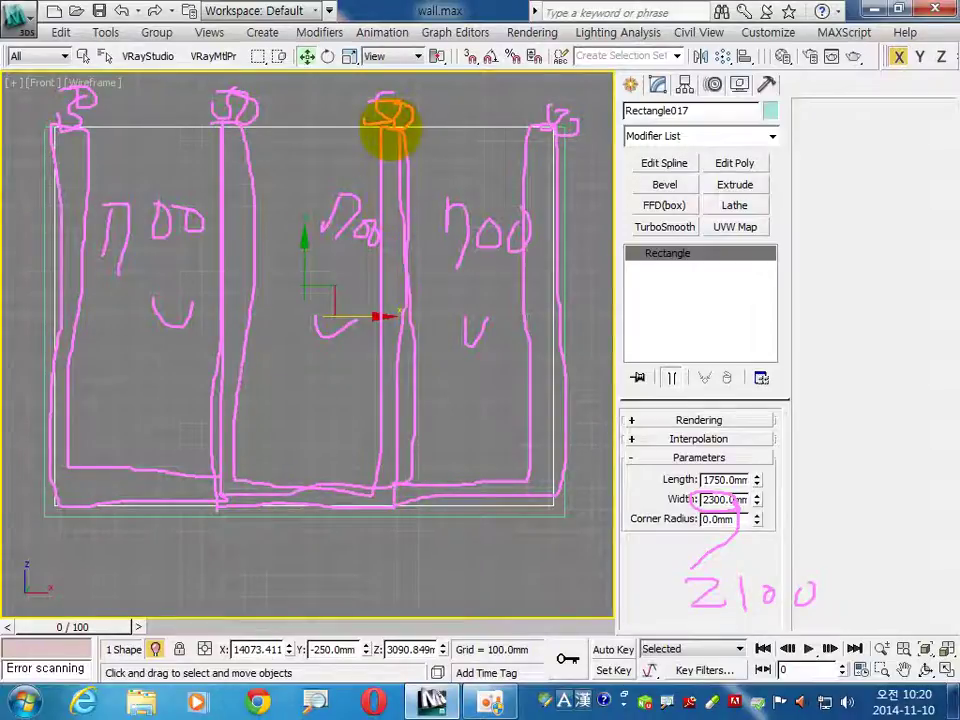
{"action": "left_click_drag", "start_coordinate": [229, 129], "coordinate": [234, 133]}
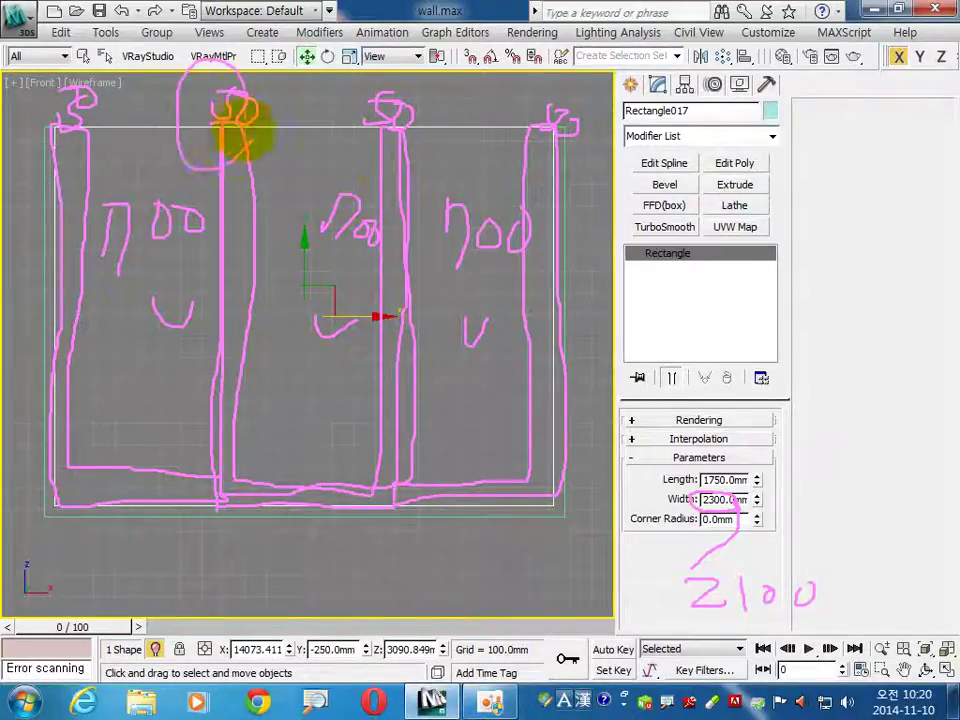
{"action": "left_click_drag", "start_coordinate": [381, 146], "coordinate": [405, 170]}
Step: Set the rectangle's width to 800 mm, convert it to a spline and delete its top edge
{"action": "key", "text": "Escape"}
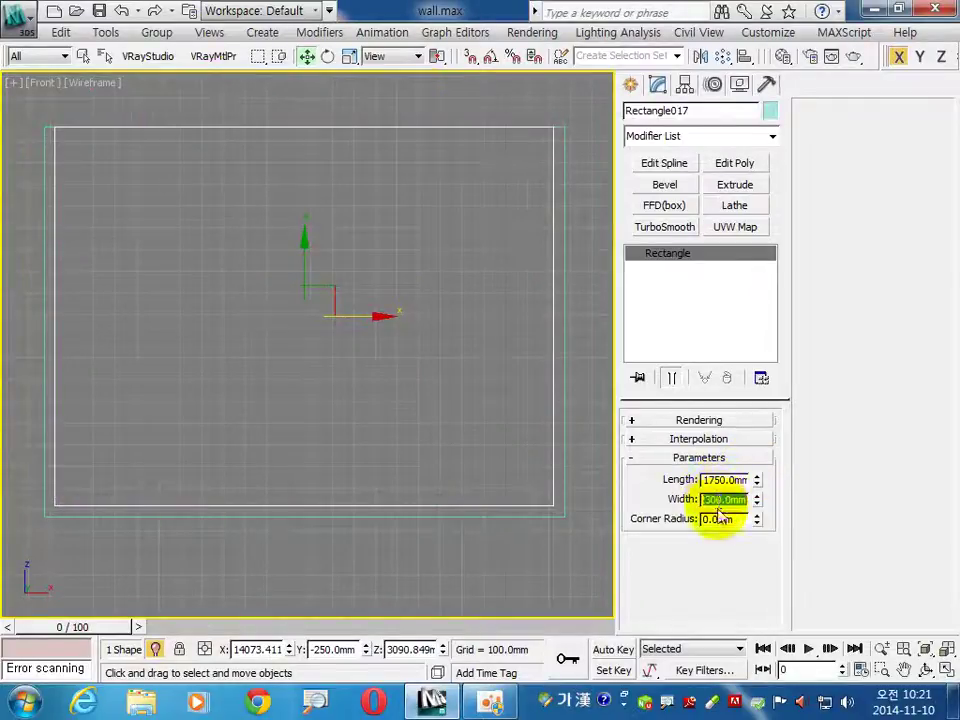
{"action": "type", "text": "800"}
{"action": "key", "text": "Return"}
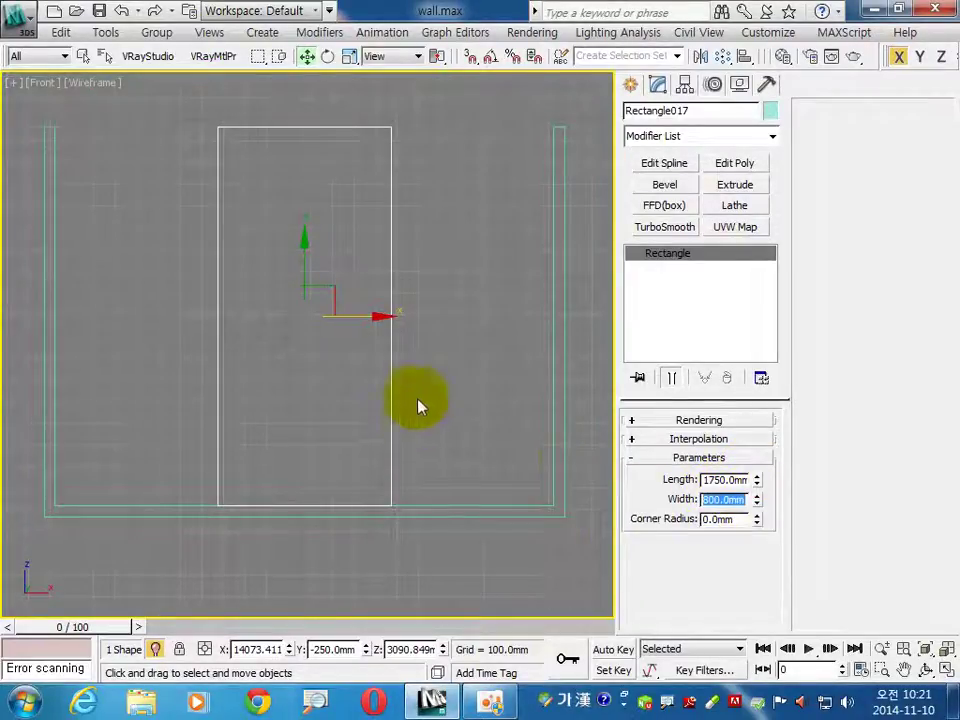
{"action": "right_click", "coordinate": [394, 207]}
{"action": "mouse_move", "coordinate": [428, 377]}
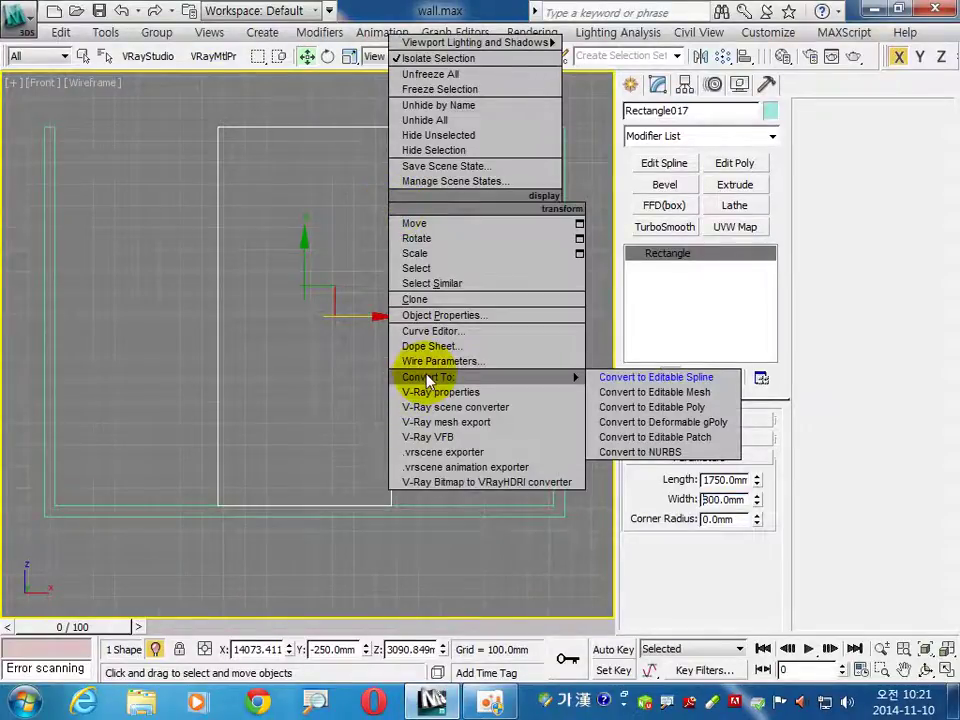
{"action": "left_click", "coordinate": [640, 377]}
{"action": "left_click", "coordinate": [866, 135]}
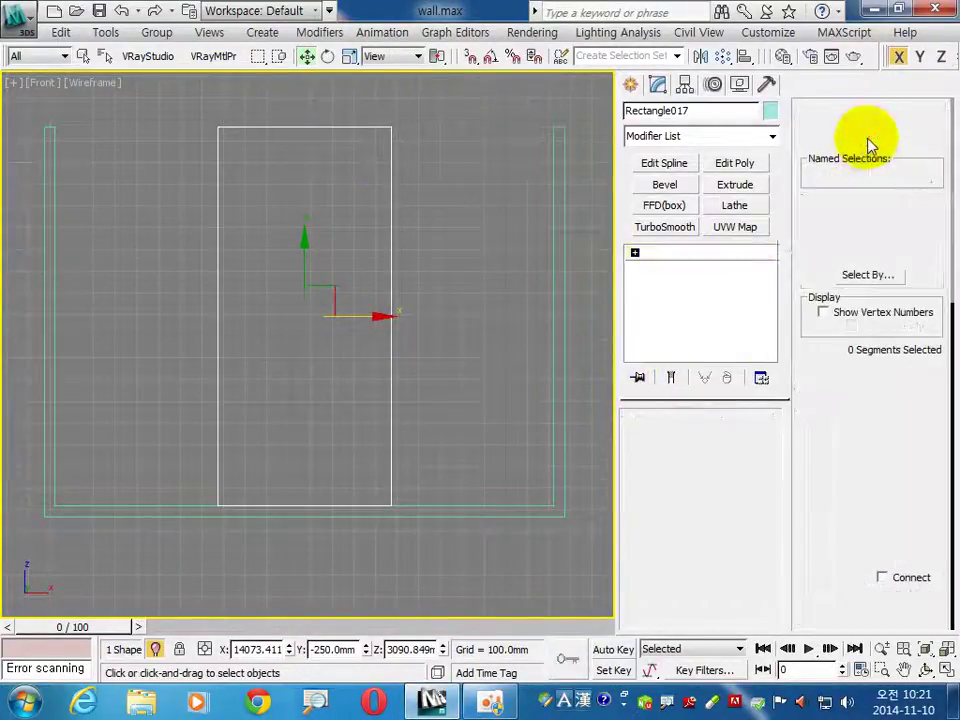
{"action": "left_click", "coordinate": [305, 127]}
{"action": "key", "text": "Delete"}
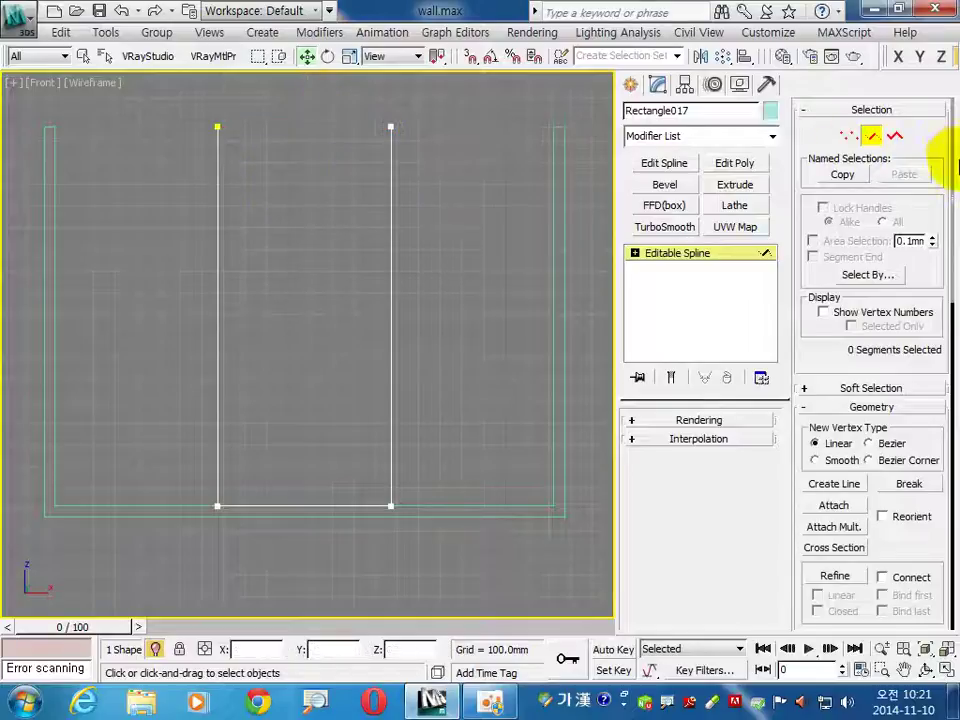
Step: Outline the U-shaped spline by 50 mm and add an Extrude modifier
{"action": "left_click", "coordinate": [894, 135]}
{"action": "left_click", "coordinate": [391, 272]}
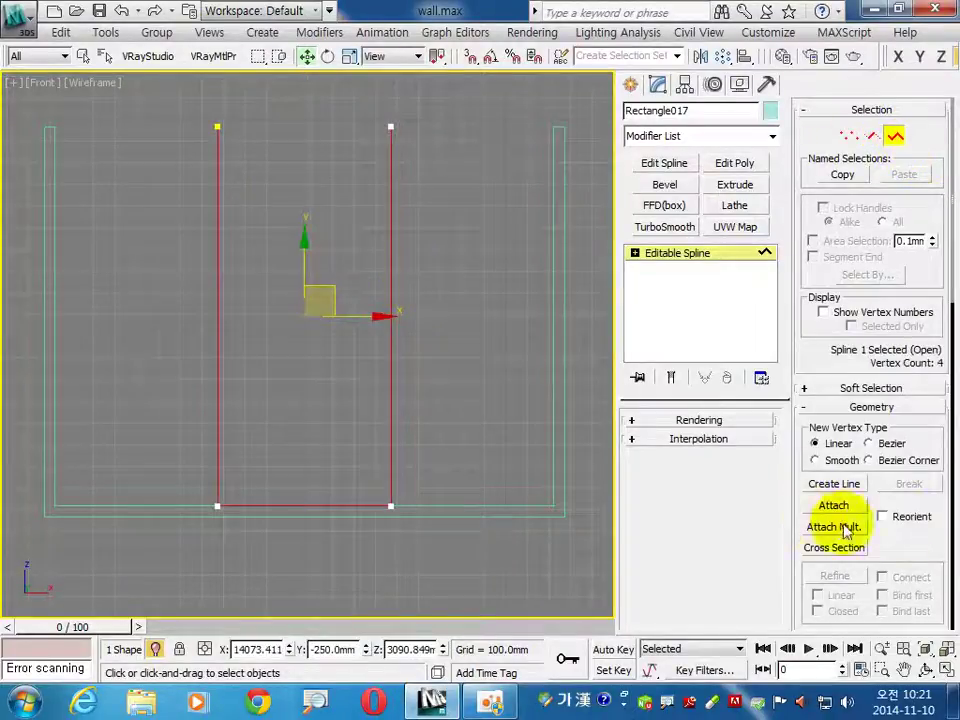
{"action": "scroll", "coordinate": [921, 536], "scroll_direction": "down", "scroll_amount": 5}
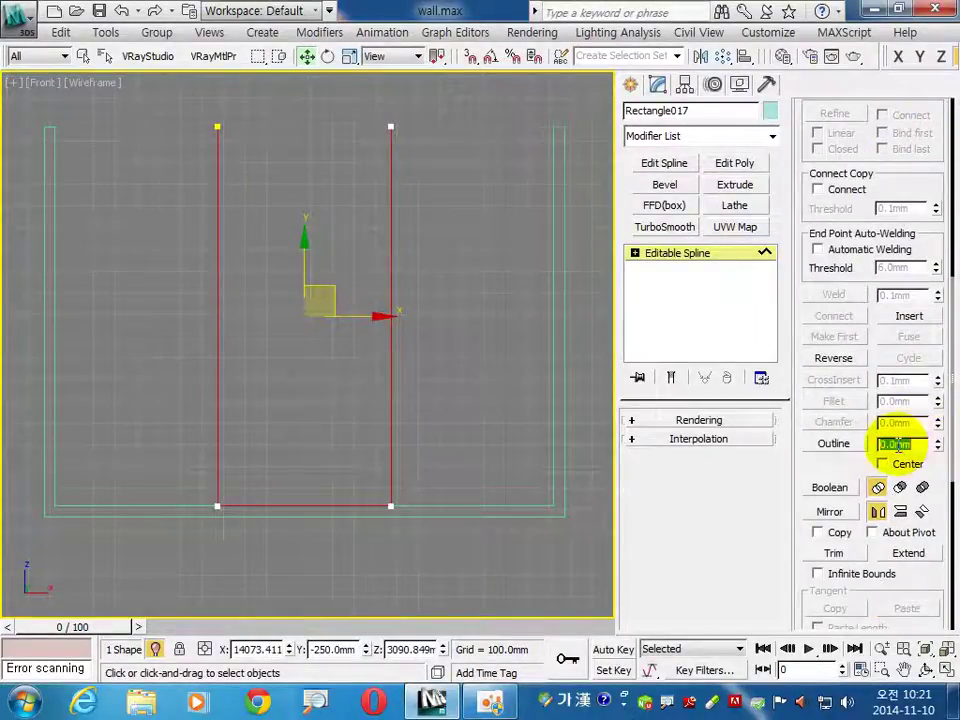
{"action": "type", "text": "50"}
{"action": "key", "text": "Return"}
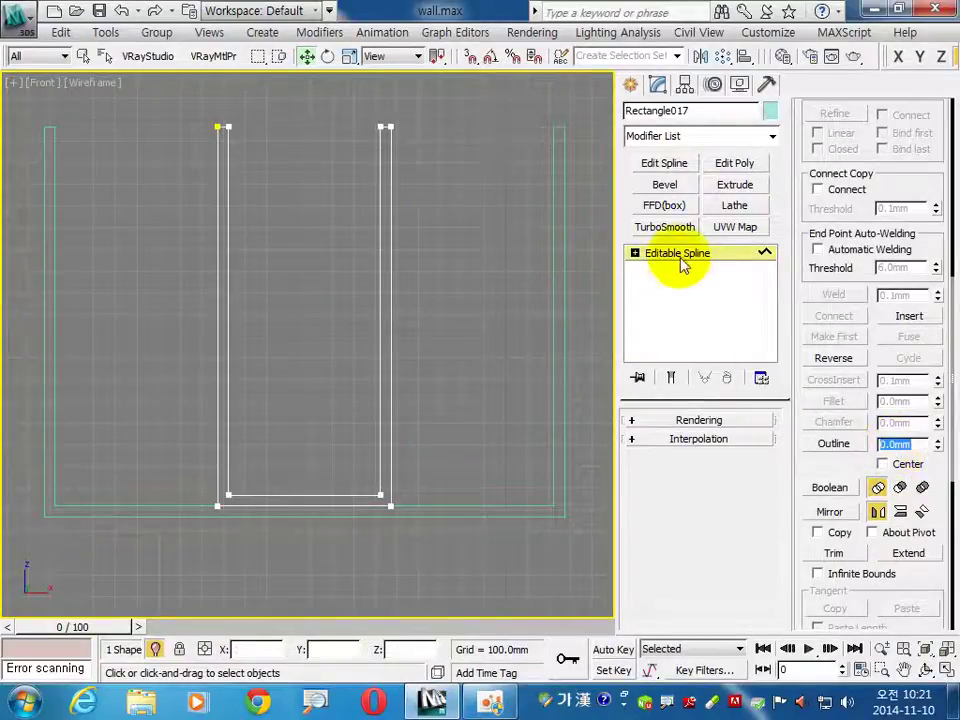
{"action": "left_click", "coordinate": [681, 263]}
{"action": "left_click", "coordinate": [735, 185]}
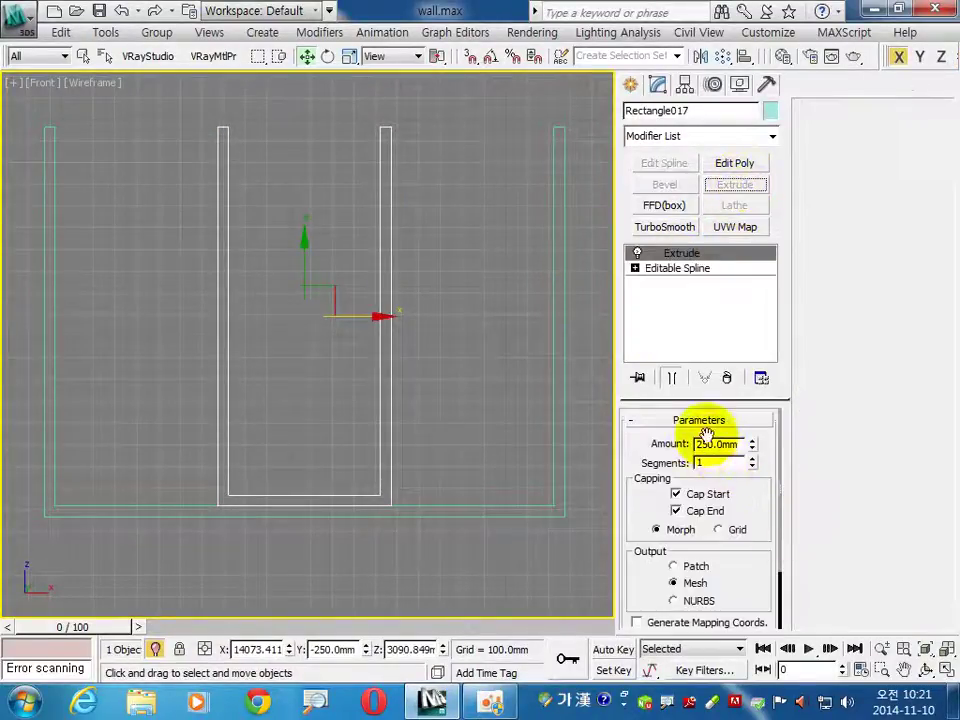
Step: Draw a 1700 × 700 mm rectangle inside the frame and extrude it 240 mm
{"action": "type", "text": "8"}
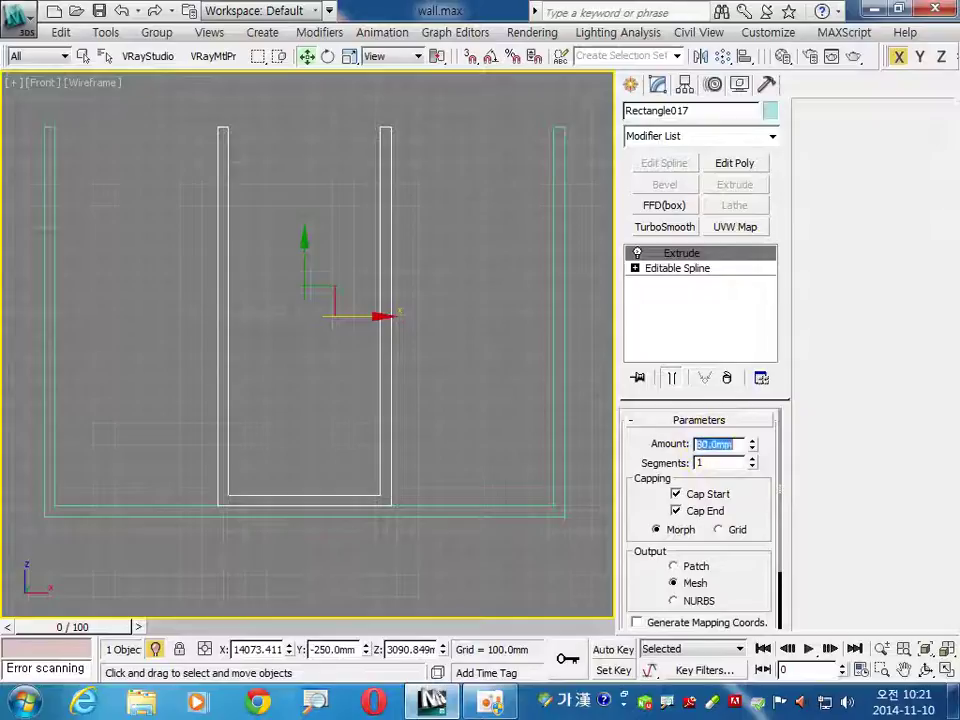
{"action": "left_click", "coordinate": [489, 386]}
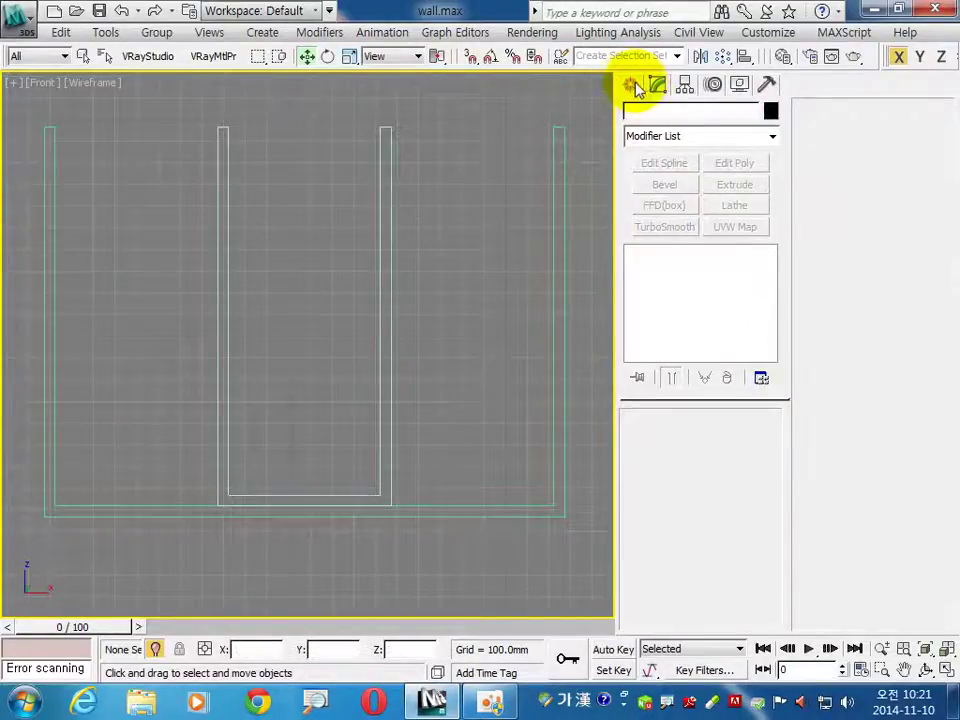
{"action": "left_click", "coordinate": [631, 84]}
{"action": "left_click", "coordinate": [739, 220]}
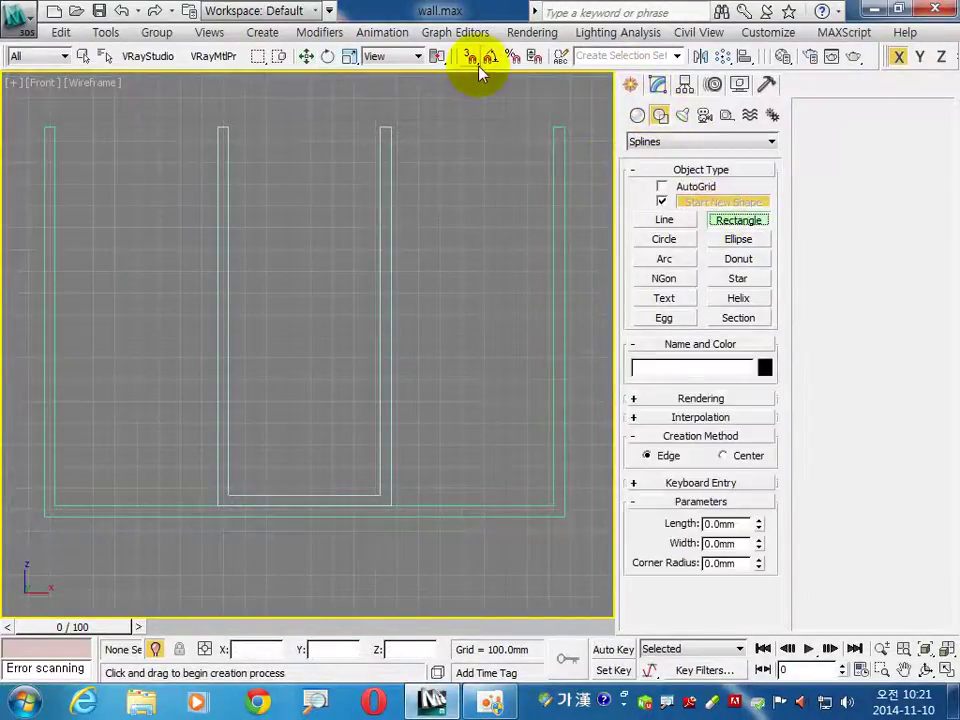
{"action": "left_click_drag", "start_coordinate": [229, 494], "coordinate": [380, 128]}
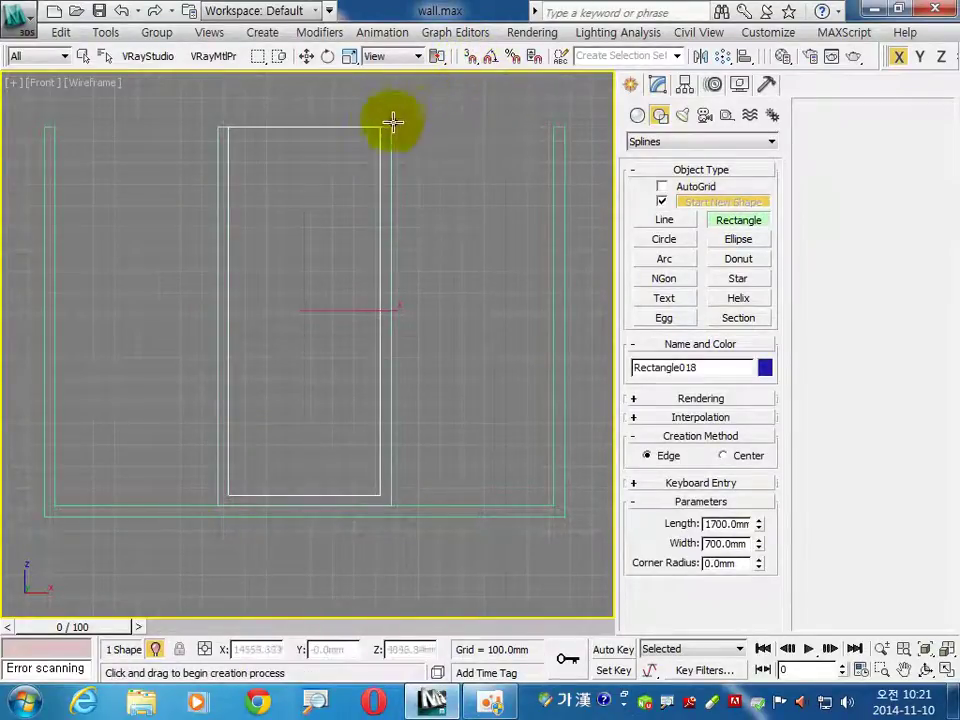
{"action": "right_click", "coordinate": [330, 135]}
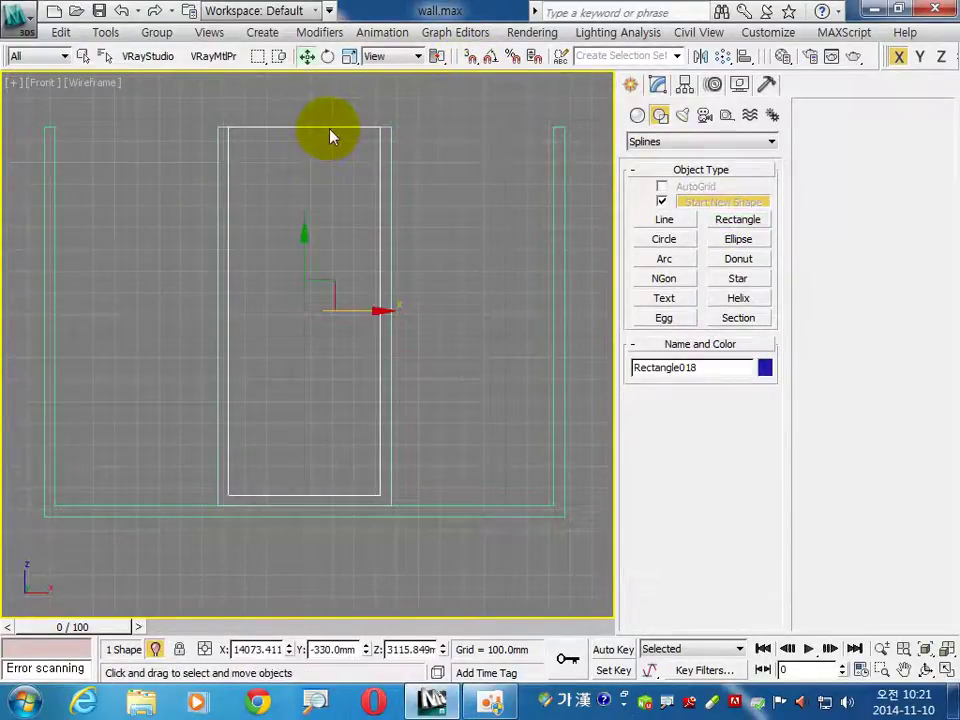
{"action": "left_click", "coordinate": [659, 86]}
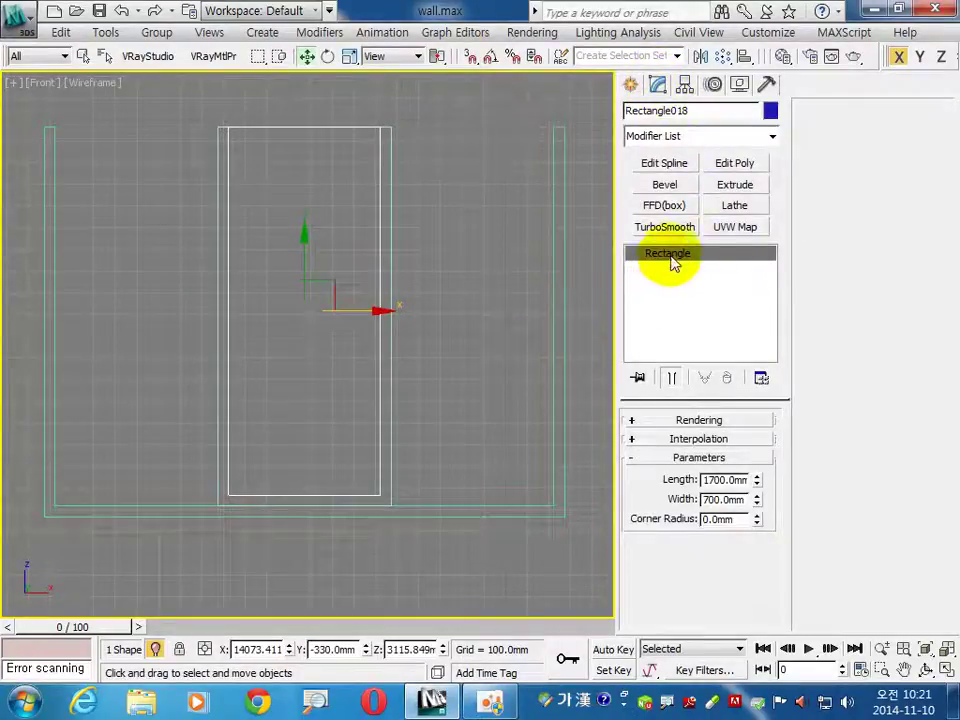
{"action": "left_click", "coordinate": [727, 188]}
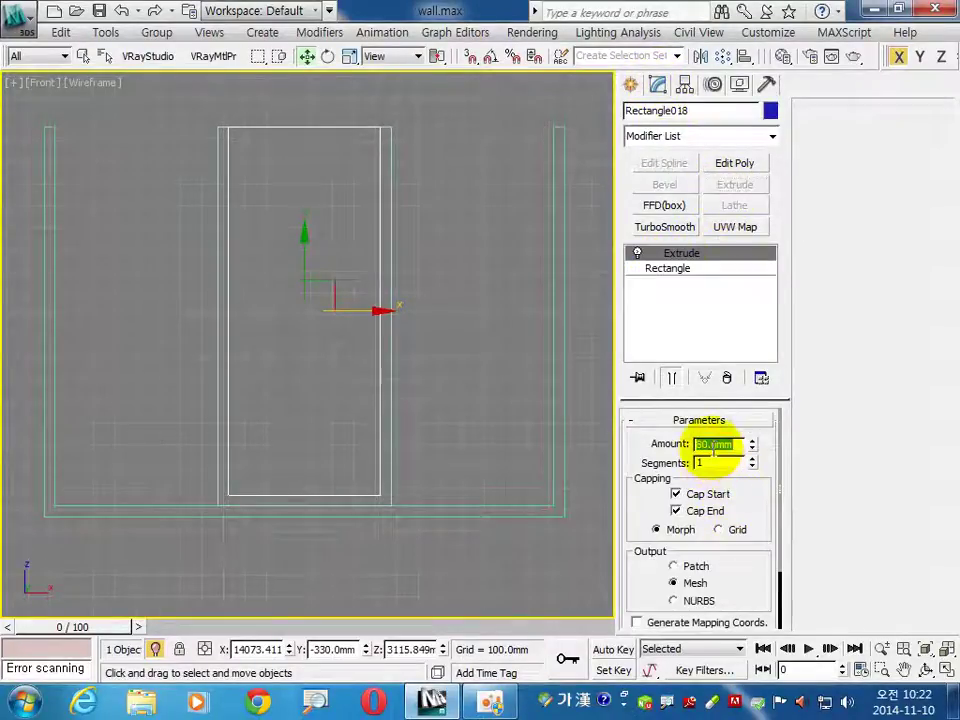
{"action": "type", "text": "240"}
{"action": "key", "text": "Return"}
{"action": "left_click", "coordinate": [518, 450]}
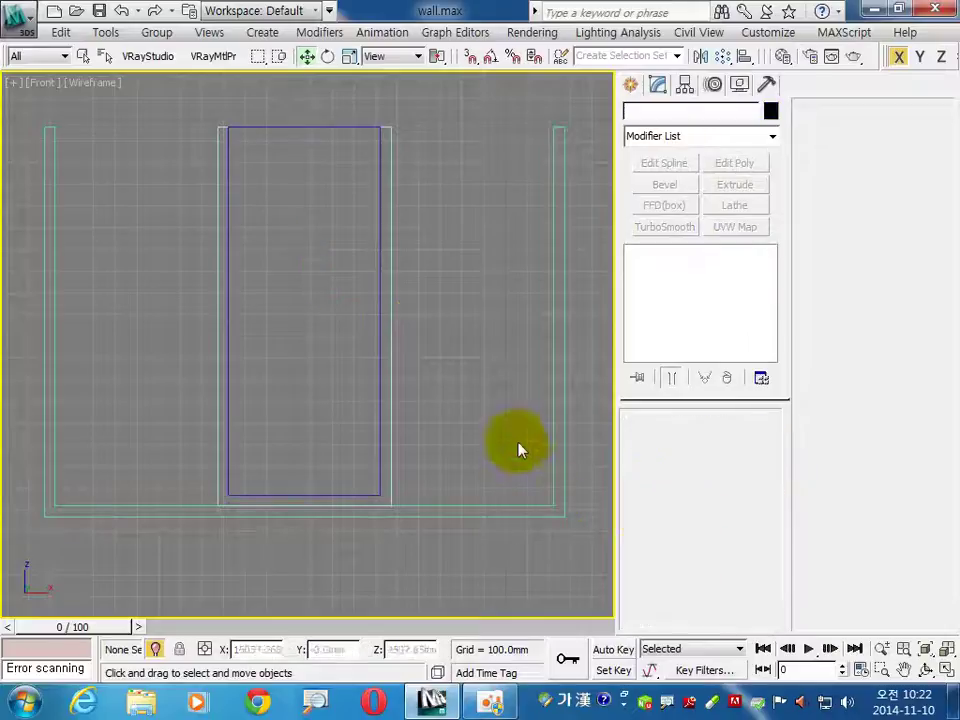
Step: Switch to four viewports and select the frame and panel in the Top view
{"action": "left_click", "coordinate": [946, 668]}
{"action": "left_click", "coordinate": [240, 275]}
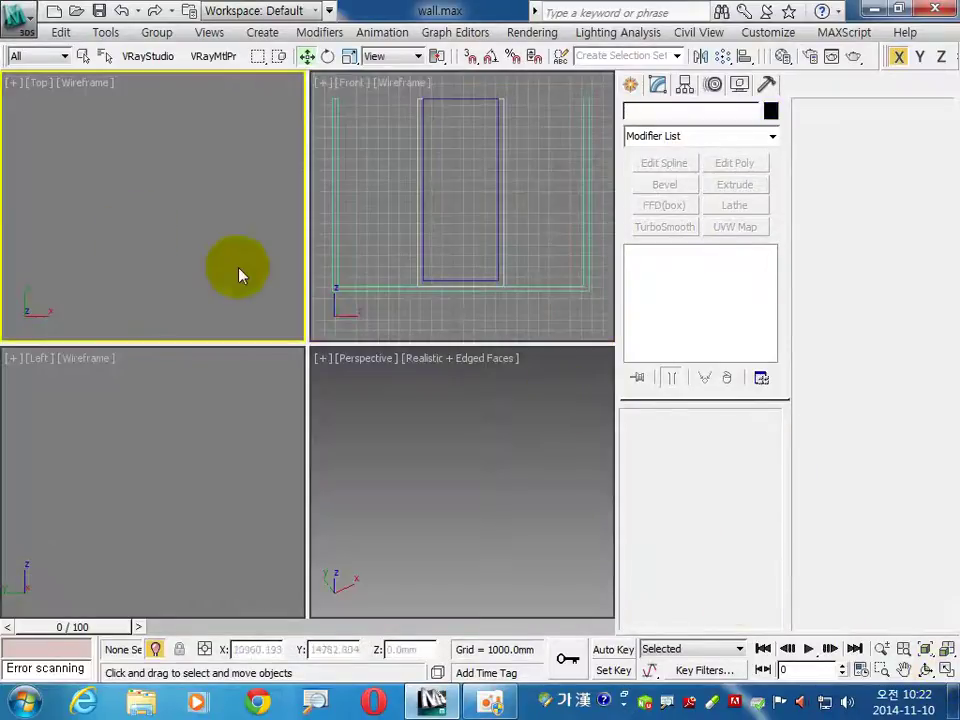
{"action": "scroll", "coordinate": [231, 279], "scroll_direction": "up", "scroll_amount": 5}
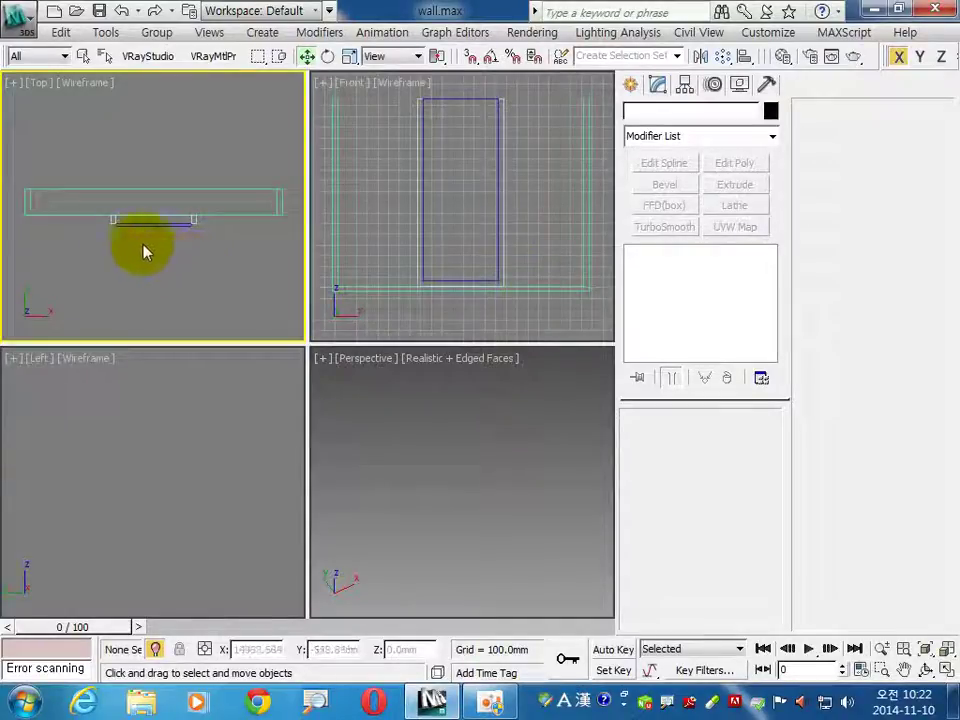
{"action": "mouse_move", "coordinate": [144, 251]}
{"action": "left_mouse_down"}
{"action": "mouse_move", "coordinate": [195, 211]}
{"action": "mouse_move", "coordinate": [214, 212]}
{"action": "left_mouse_up"}
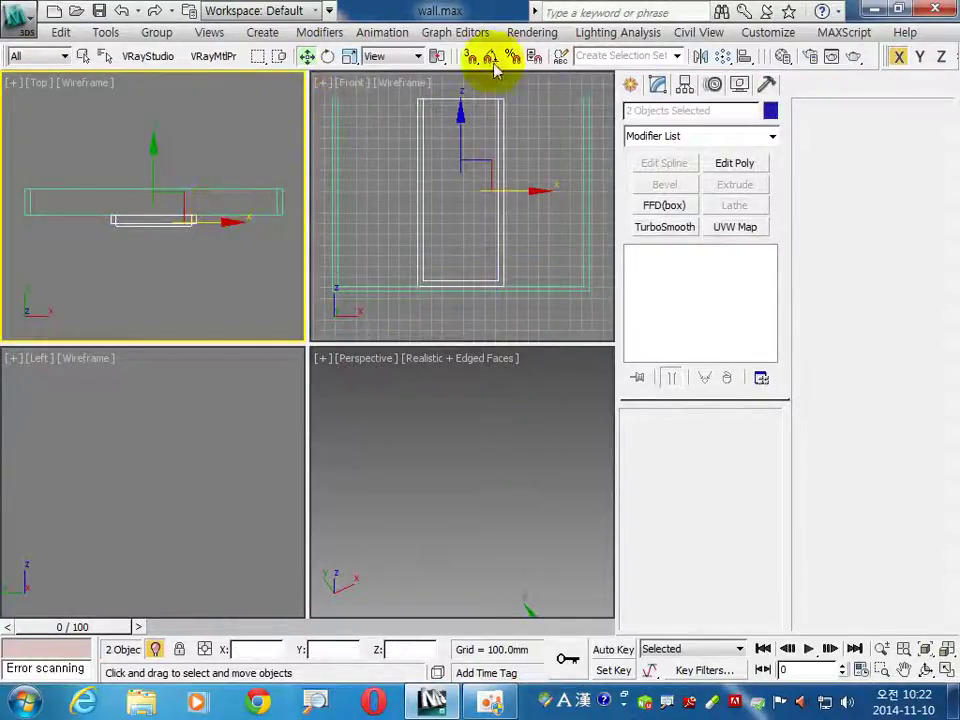
Step: Align the frame and panel centre-to-centre with the wall along Y
{"action": "left_click", "coordinate": [740, 58]}
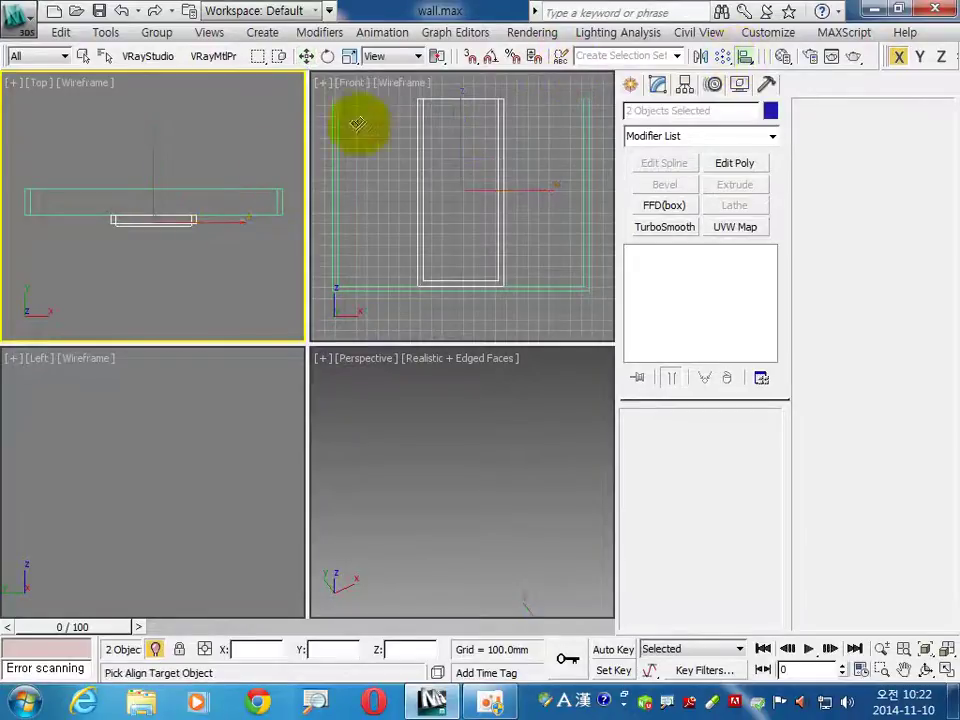
{"action": "left_click", "coordinate": [246, 190]}
{"action": "left_click", "coordinate": [391, 228]}
{"action": "left_click", "coordinate": [461, 228]}
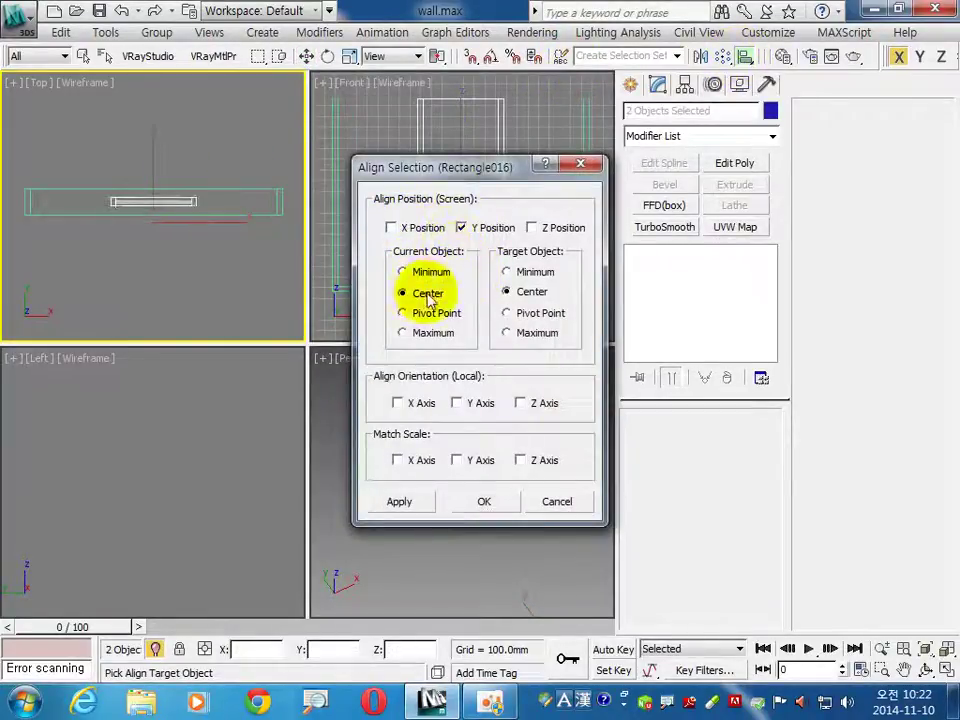
{"action": "left_click", "coordinate": [484, 501]}
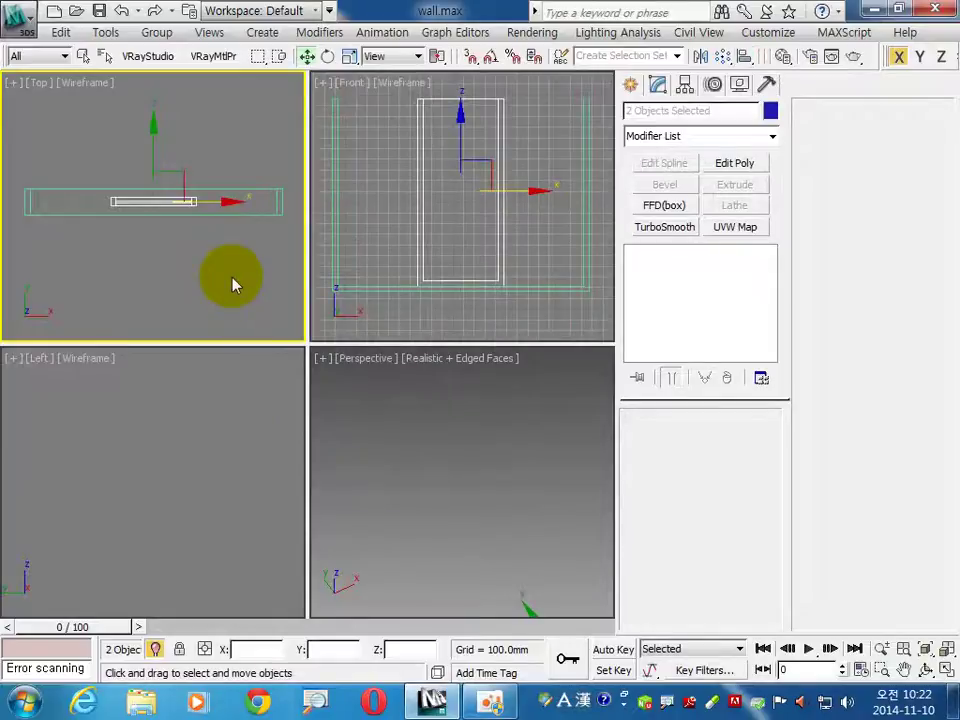
Step: Offset the frame and panel -4 on Y with Move Type-In, then deselect and inspect in Perspective
{"action": "right_click", "coordinate": [308, 57]}
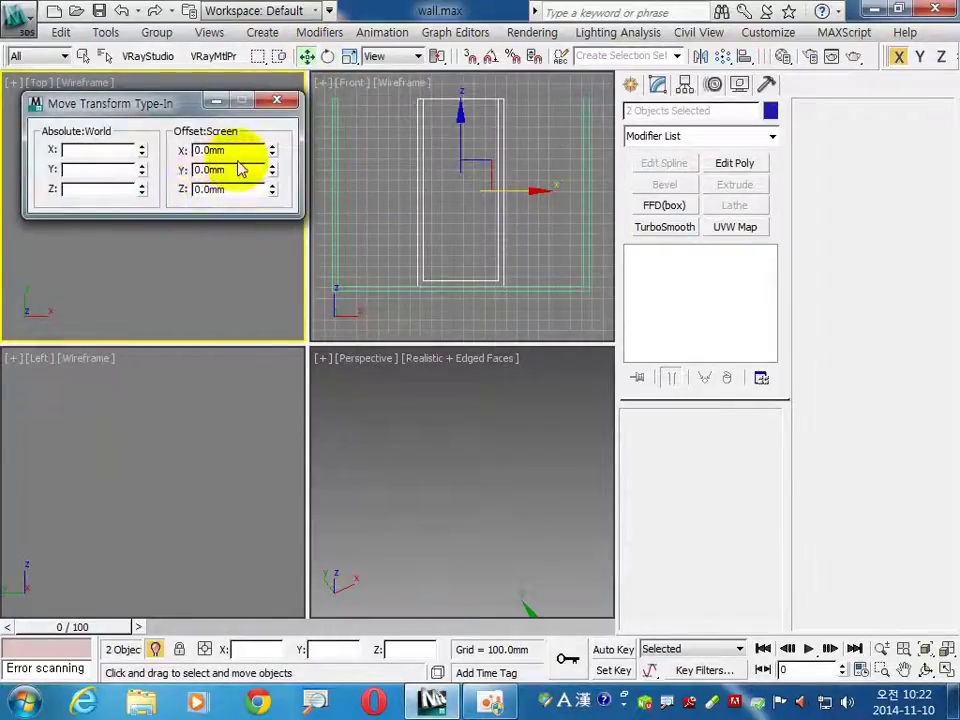
{"action": "left_click", "coordinate": [240, 170]}
{"action": "type", "text": "-4"}
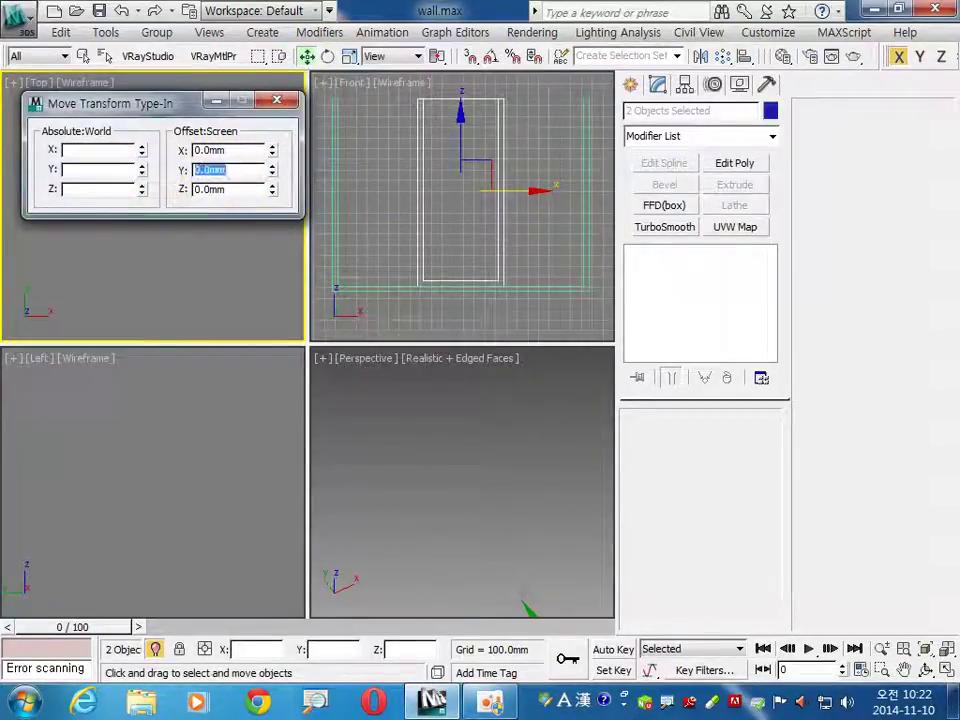
{"action": "left_click", "coordinate": [88, 150]}
{"action": "left_click", "coordinate": [276, 100]}
{"action": "left_click", "coordinate": [498, 492]}
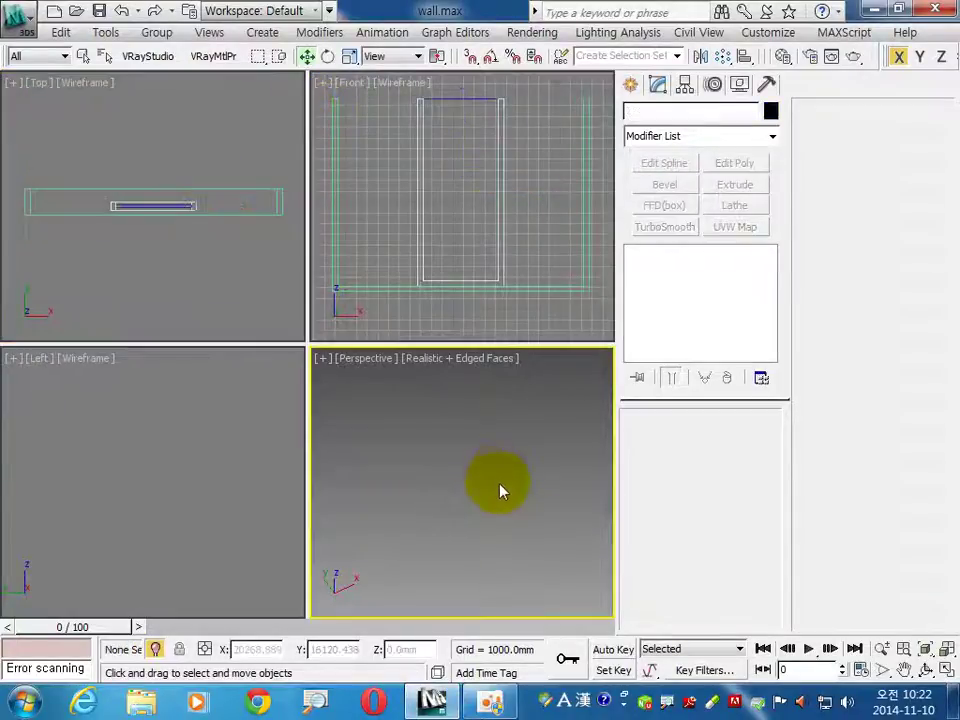
{"action": "scroll", "coordinate": [500, 490], "scroll_direction": "down", "scroll_amount": 3}
{"action": "scroll", "coordinate": [507, 493], "scroll_direction": "down", "scroll_amount": 2}
{"action": "mouse_move", "coordinate": [524, 533]}
{"action": "middle_mouse_down", "text": "alt"}
{"action": "mouse_move", "coordinate": [450, 561]}
{"action": "mouse_move", "coordinate": [328, 531]}
{"action": "mouse_move", "coordinate": [456, 540]}
{"action": "mouse_move", "coordinate": [433, 563]}
{"action": "middle_mouse_up", "text": "alt"}
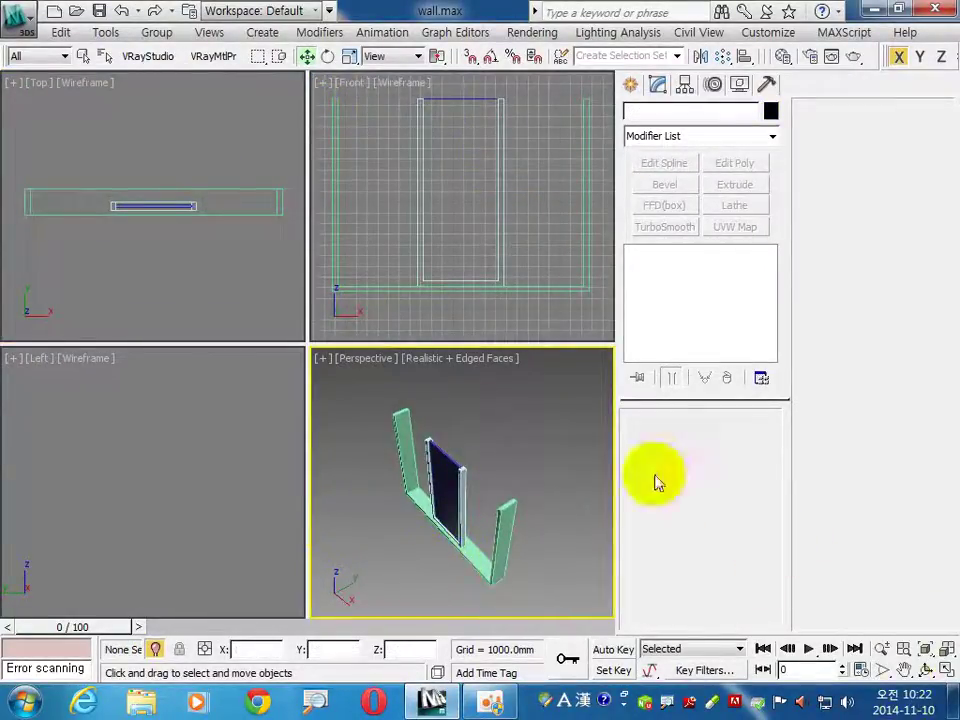
Step: Assign the Glass: Architectural material to the glass pane in the Material Editor
{"action": "left_click", "coordinate": [787, 62]}
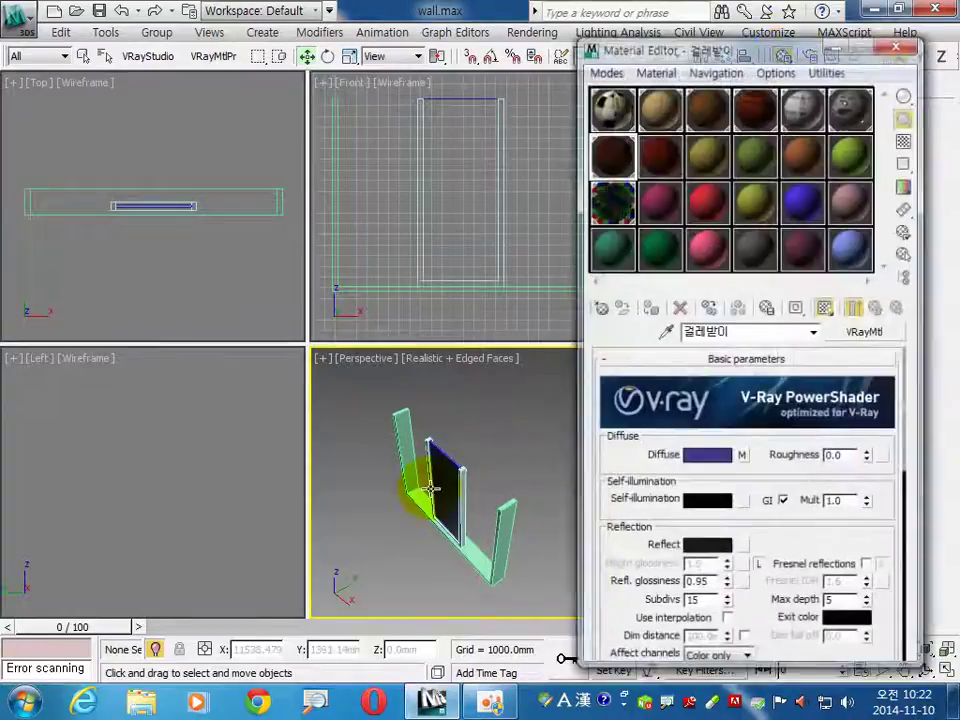
{"action": "left_click", "coordinate": [608, 200]}
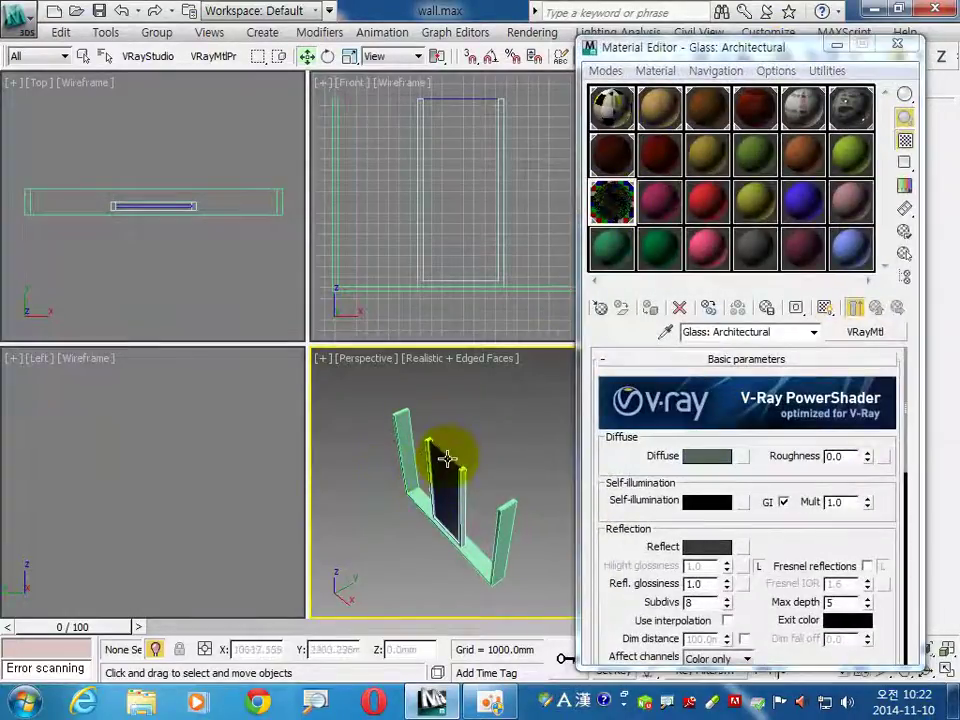
{"action": "left_click", "coordinate": [441, 459]}
{"action": "left_click", "coordinate": [650, 308]}
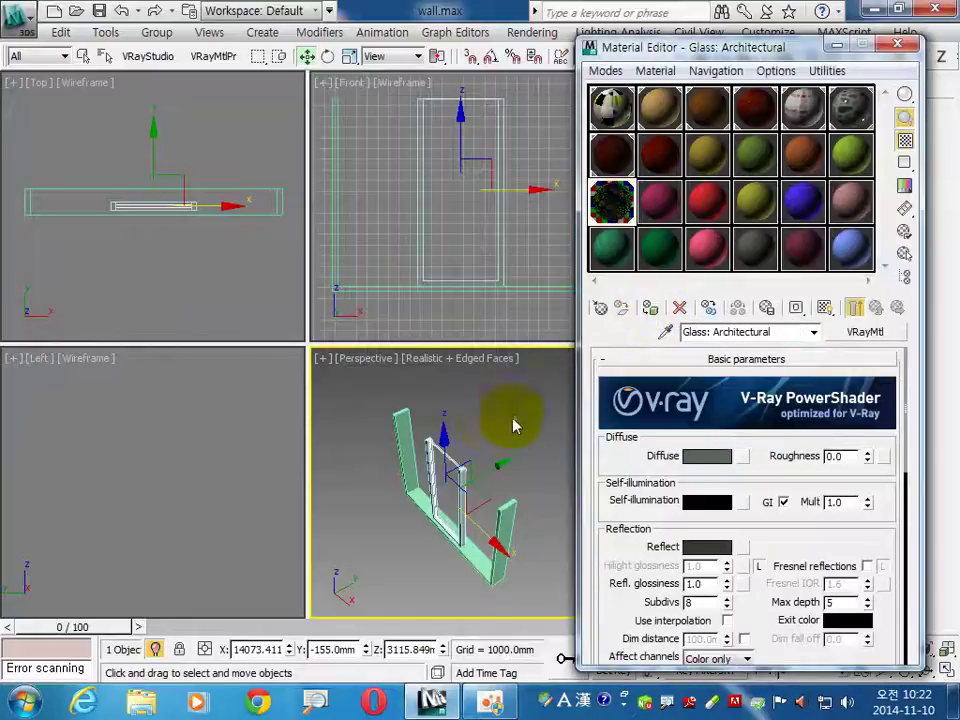
{"action": "left_click", "coordinate": [514, 422]}
Step: Give both frame pieces the brown 걸레받이 wood material and add a UVW Map modifier
{"action": "left_click", "coordinate": [460, 520]}
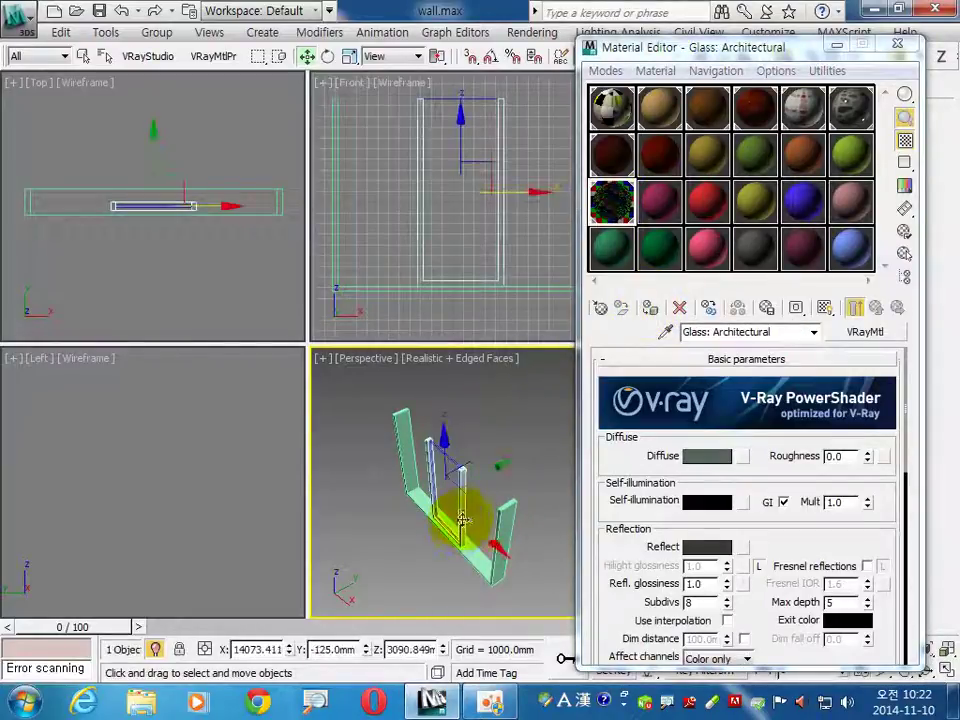
{"action": "left_click", "coordinate": [507, 538], "text": "ctrl"}
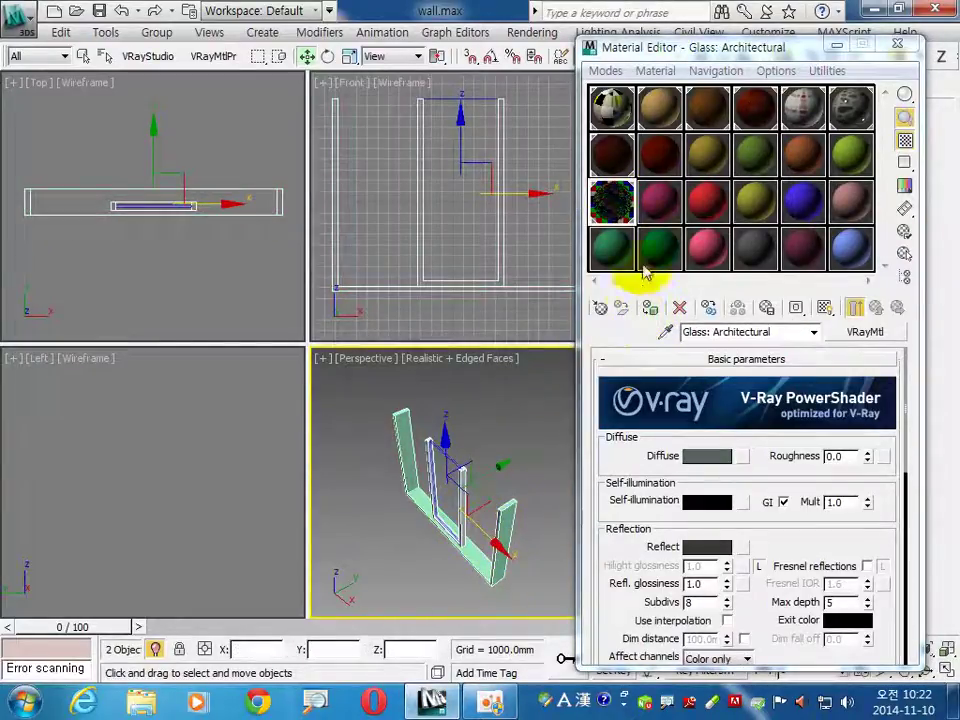
{"action": "left_click", "coordinate": [620, 165]}
{"action": "left_click", "coordinate": [649, 309]}
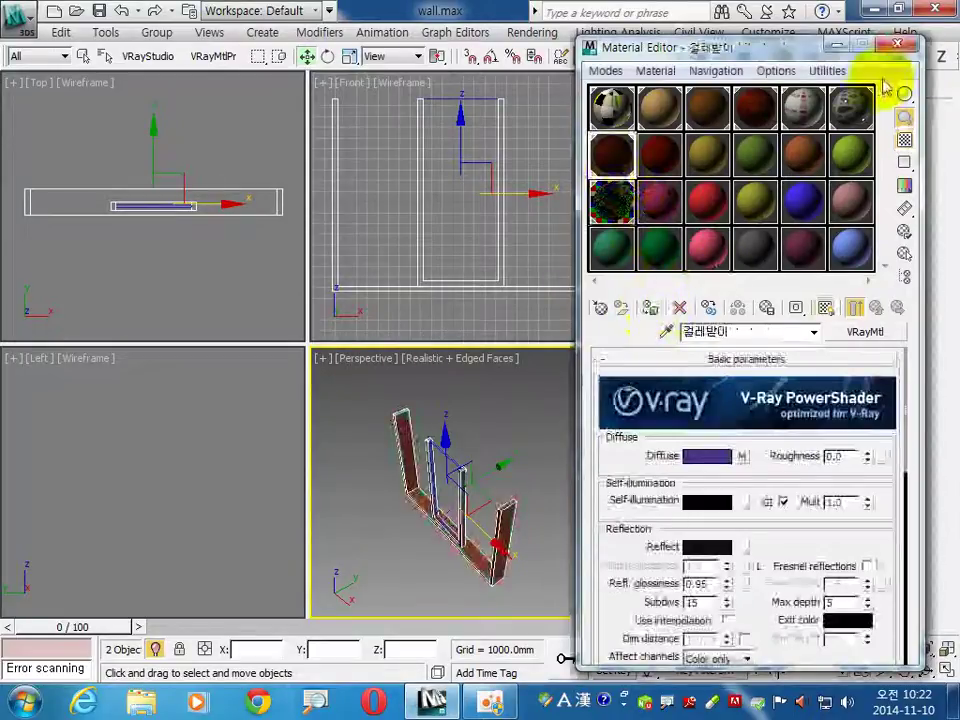
{"action": "left_click", "coordinate": [900, 47]}
{"action": "left_click", "coordinate": [752, 228]}
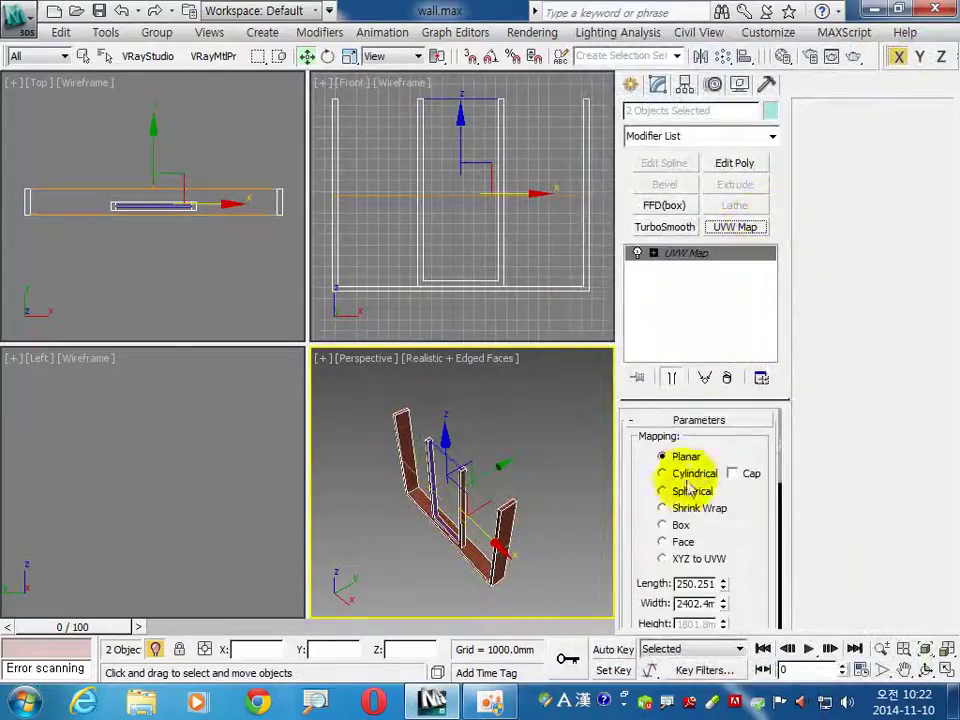
Step: Set the UVW Map to Box mapping with 500 mm length, width and height
{"action": "left_click", "coordinate": [662, 524]}
{"action": "double_click", "coordinate": [684, 585]}
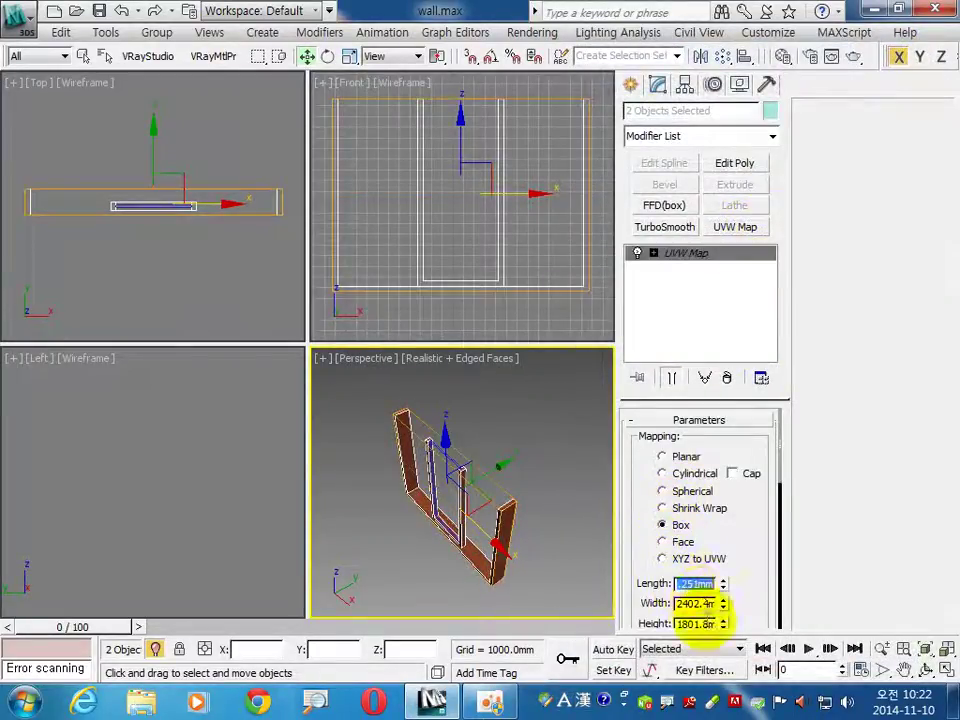
{"action": "type", "text": "500"}
{"action": "key", "text": "Tab"}
{"action": "type", "text": "0"}
{"action": "key", "text": "Tab"}
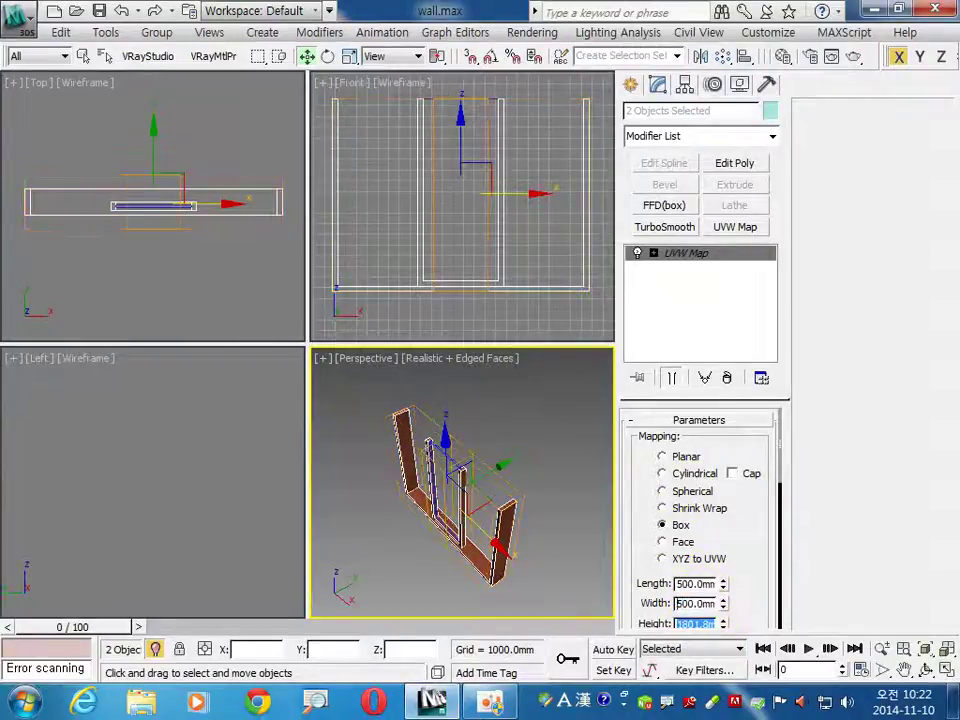
{"action": "key", "text": "Return"}
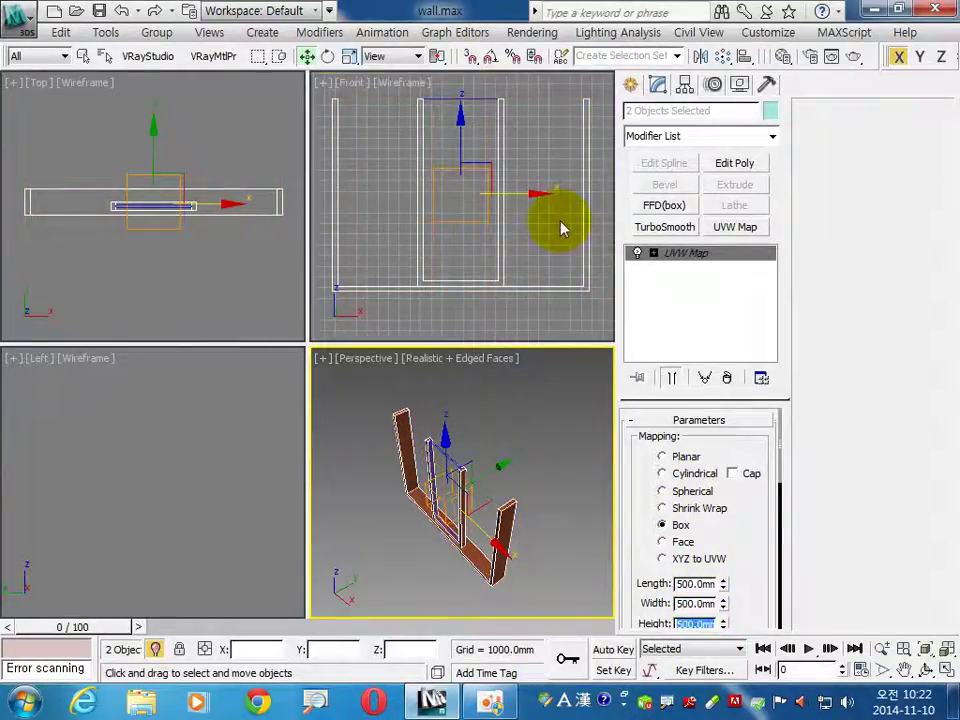
Step: Check the UVW Map gizmo's rotation in the Rotate Transform Type-In, then exit the gizmo and deselect
{"action": "right_click", "coordinate": [561, 225]}
{"action": "left_click", "coordinate": [653, 253]}
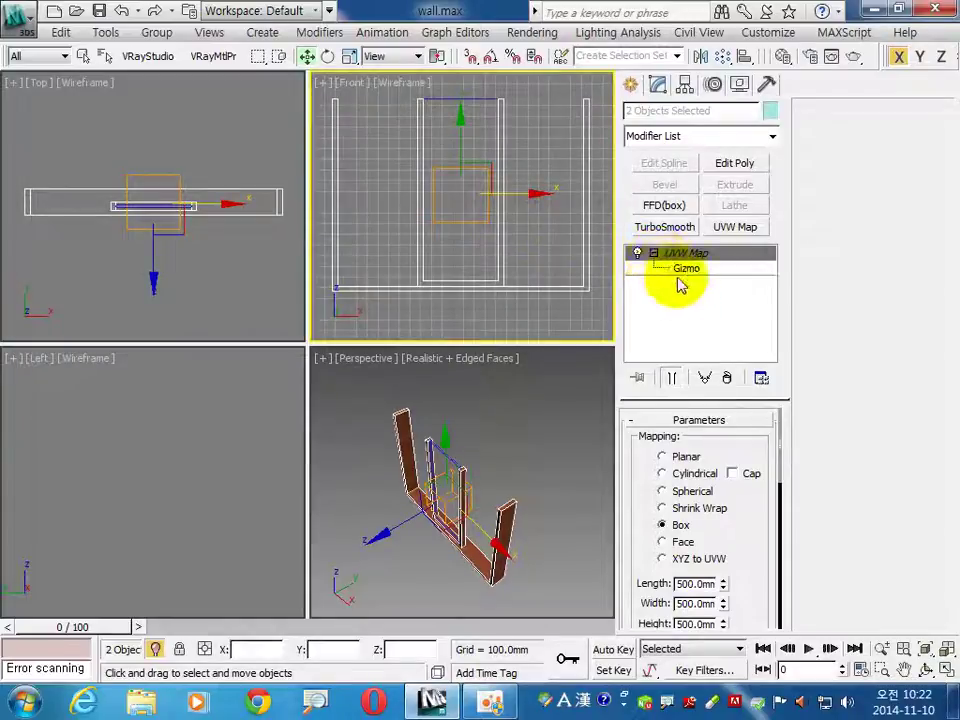
{"action": "left_click", "coordinate": [684, 268]}
{"action": "right_click", "coordinate": [327, 56]}
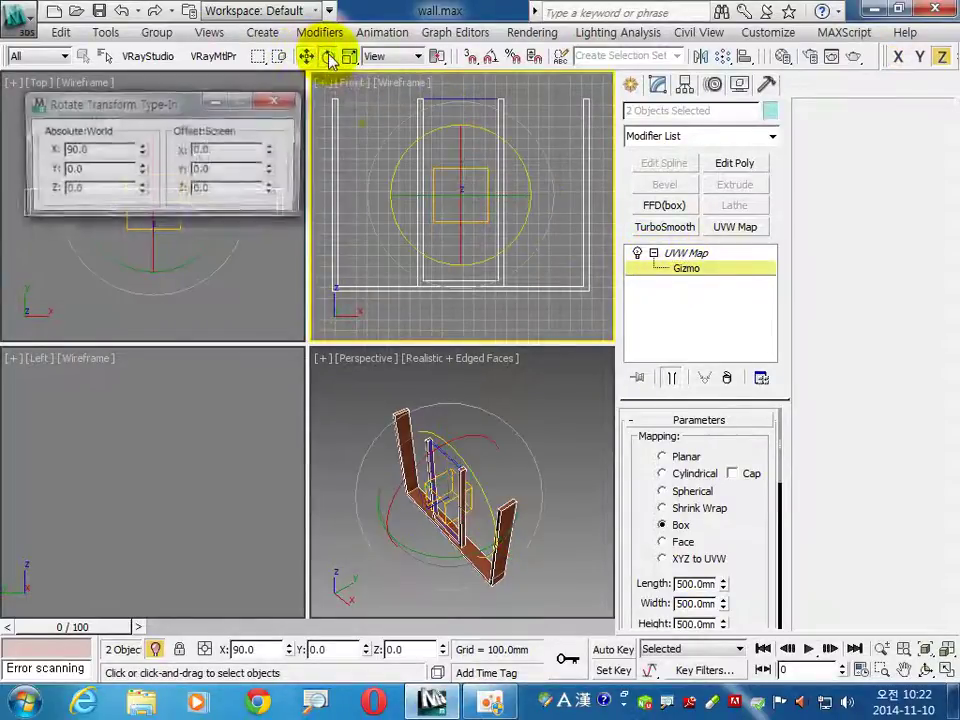
{"action": "double_click", "coordinate": [222, 192]}
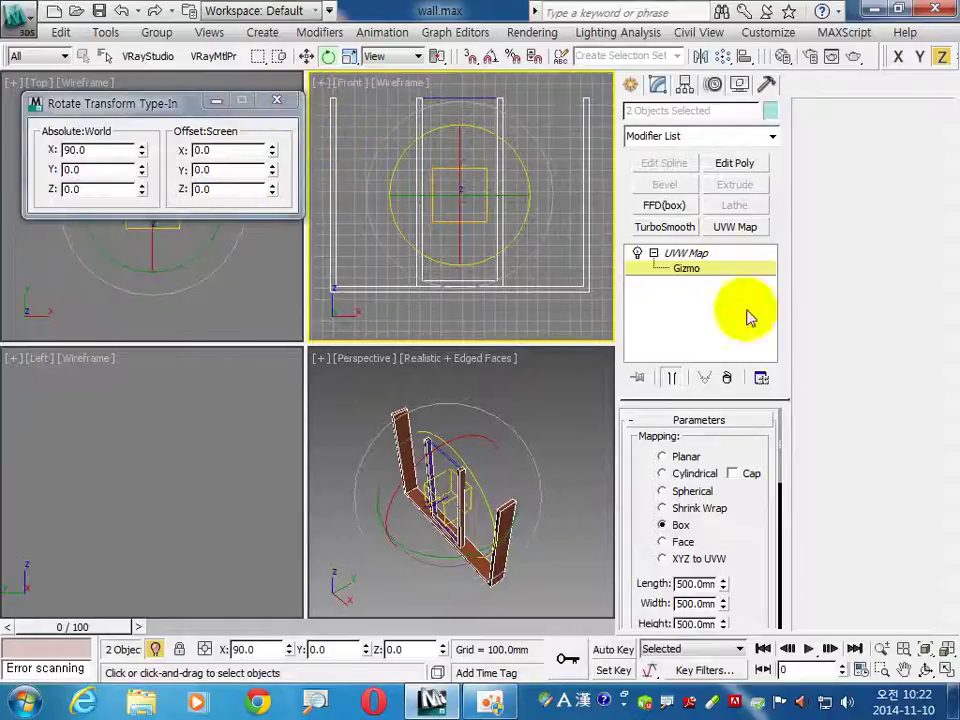
{"action": "left_click", "coordinate": [690, 268]}
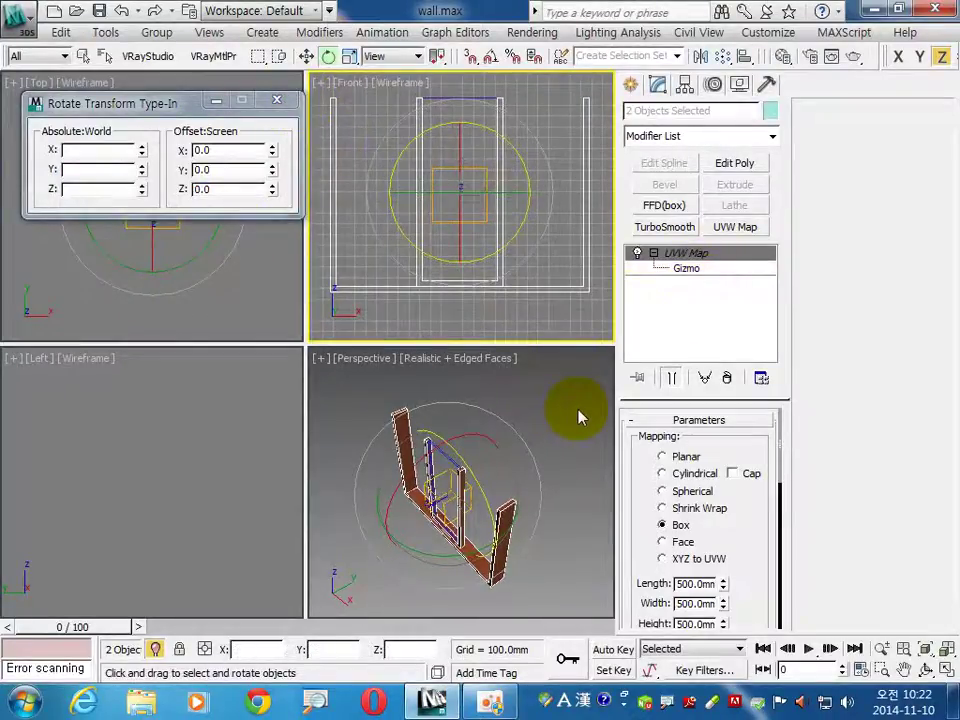
{"action": "left_click", "coordinate": [589, 530]}
Step: Select the window post and glass pane in the maximized Perspective view and shift them upward
{"action": "left_click", "coordinate": [946, 668]}
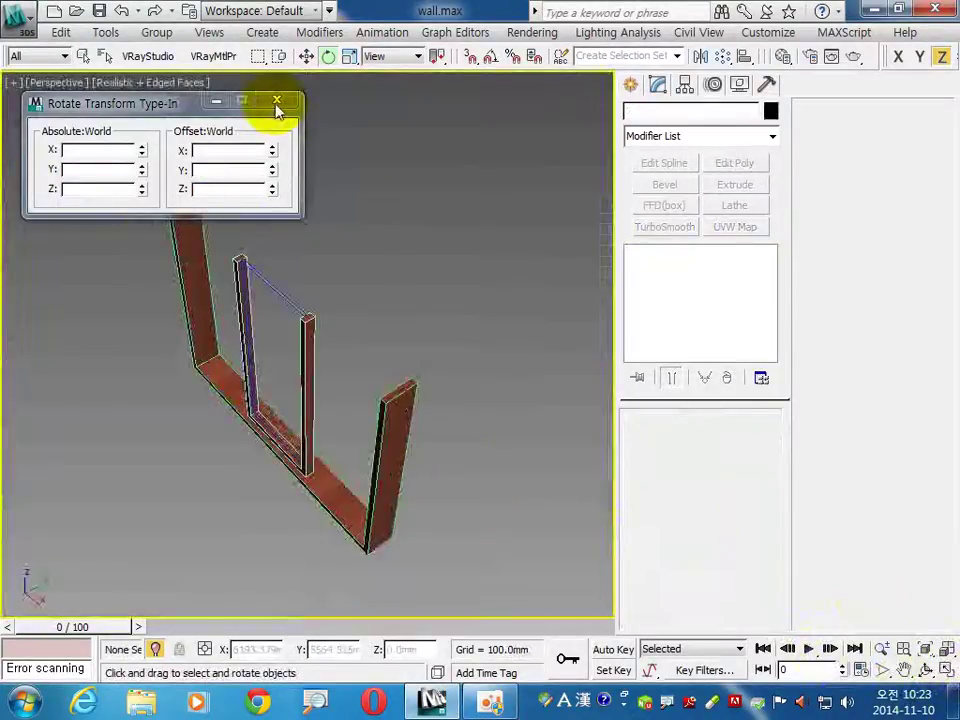
{"action": "left_click", "coordinate": [276, 101]}
{"action": "mouse_move", "coordinate": [340, 322]}
{"action": "middle_mouse_down", "text": "alt"}
{"action": "mouse_move", "coordinate": [326, 381]}
{"action": "mouse_move", "coordinate": [330, 360]}
{"action": "middle_mouse_up", "text": "alt"}
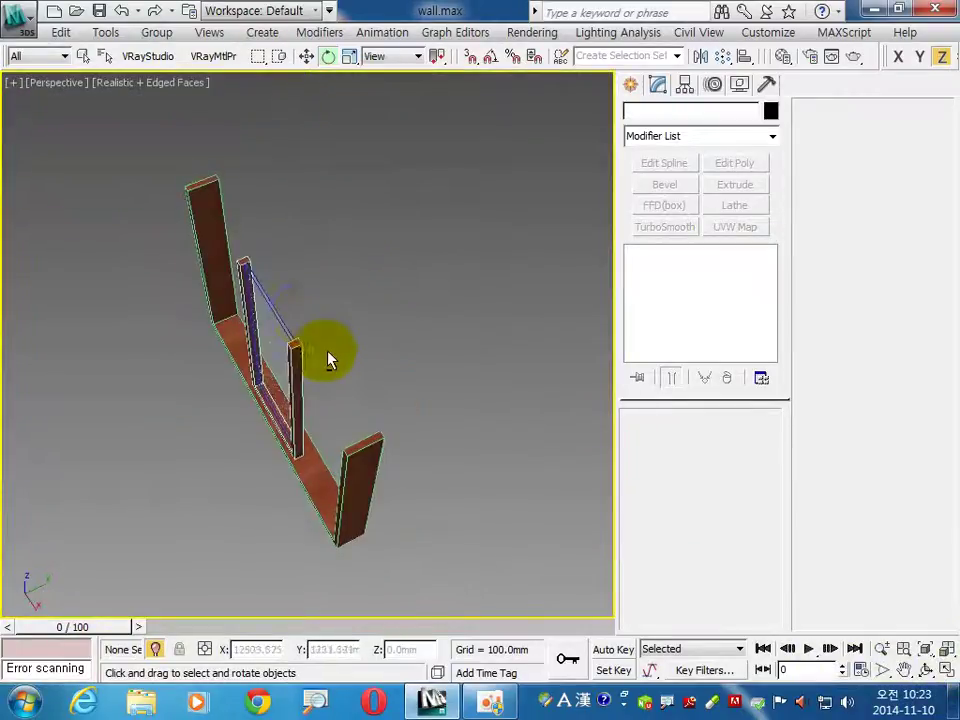
{"action": "left_click_drag", "start_coordinate": [245, 250], "coordinate": [350, 248]}
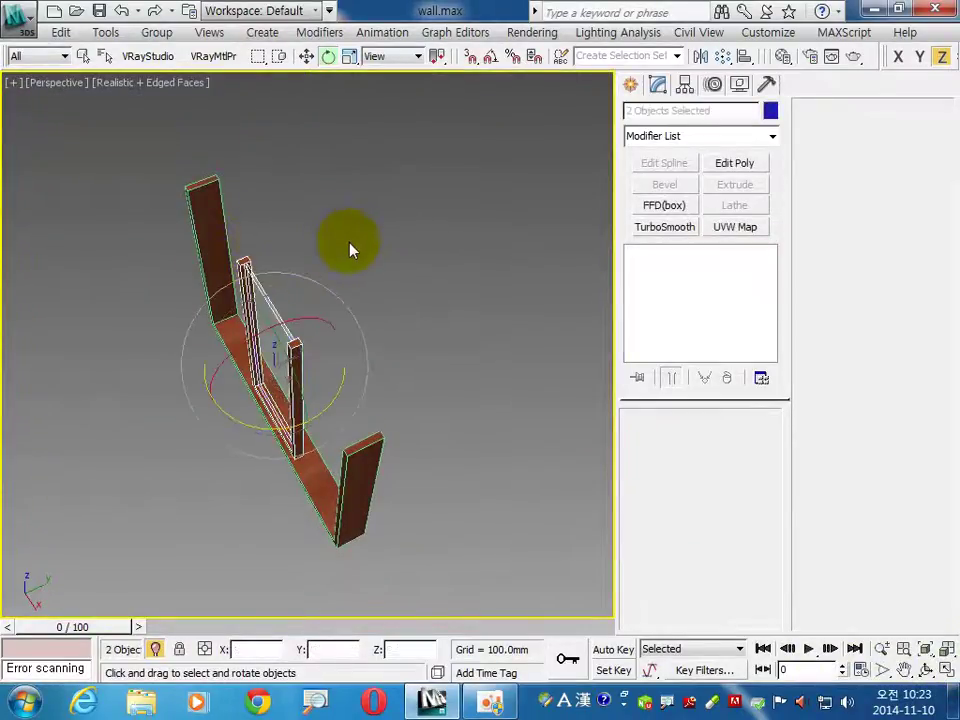
{"action": "left_click", "coordinate": [307, 56]}
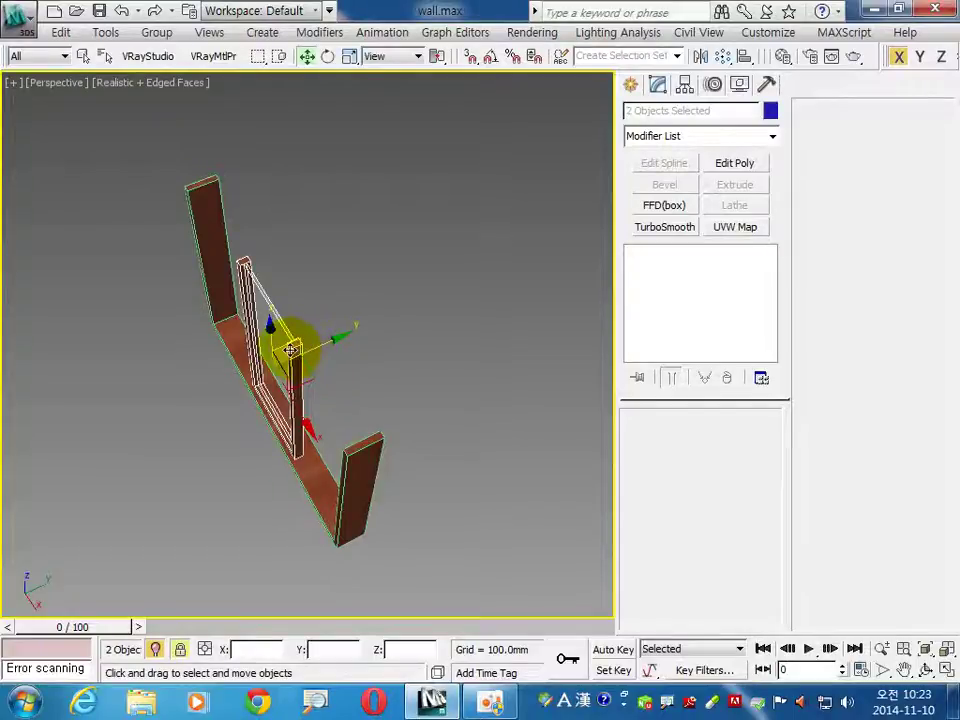
{"action": "mouse_move", "coordinate": [290, 349]}
{"action": "left_mouse_down"}
{"action": "mouse_move", "coordinate": [247, 253]}
{"action": "mouse_move", "coordinate": [320, 283]}
{"action": "left_mouse_up"}
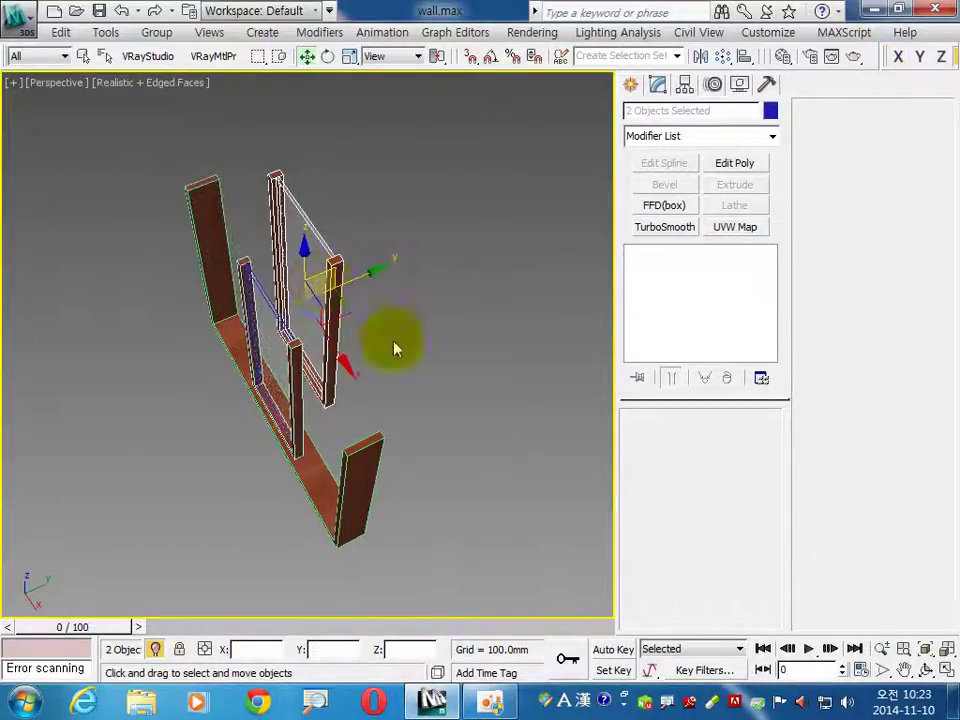
{"action": "left_click_drag", "start_coordinate": [395, 348], "coordinate": [396, 349], "text": "shift"}
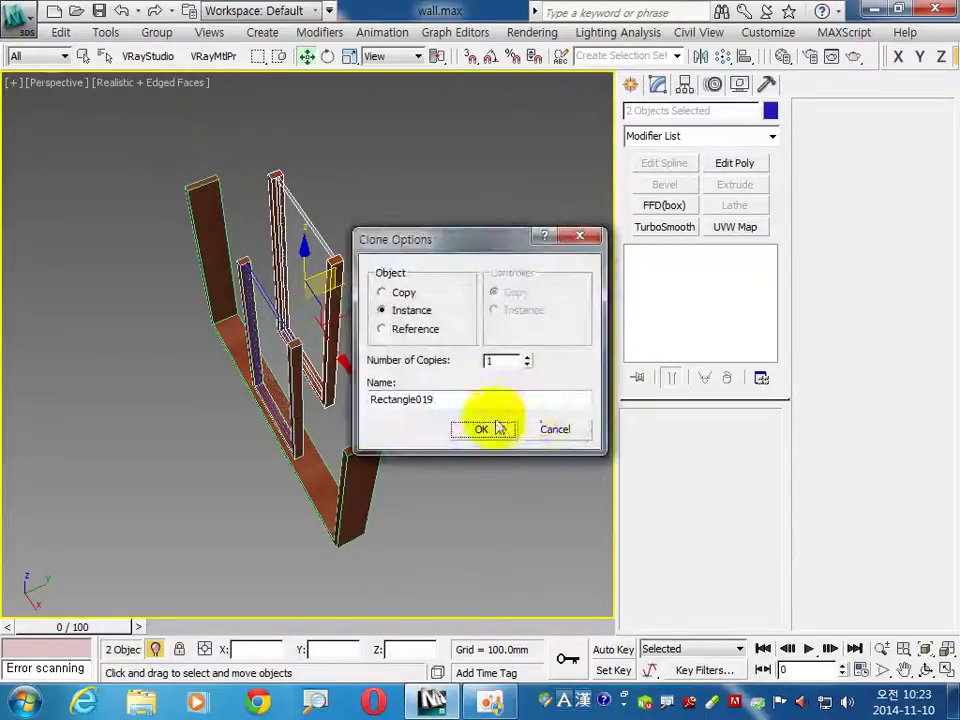
{"action": "left_click", "coordinate": [557, 430]}
Step: With vertex snap on, place an instanced copy of post and pane on the left post's top corner
{"action": "middle_click_drag", "start_coordinate": [349, 403], "coordinate": [397, 418], "text": "alt"}
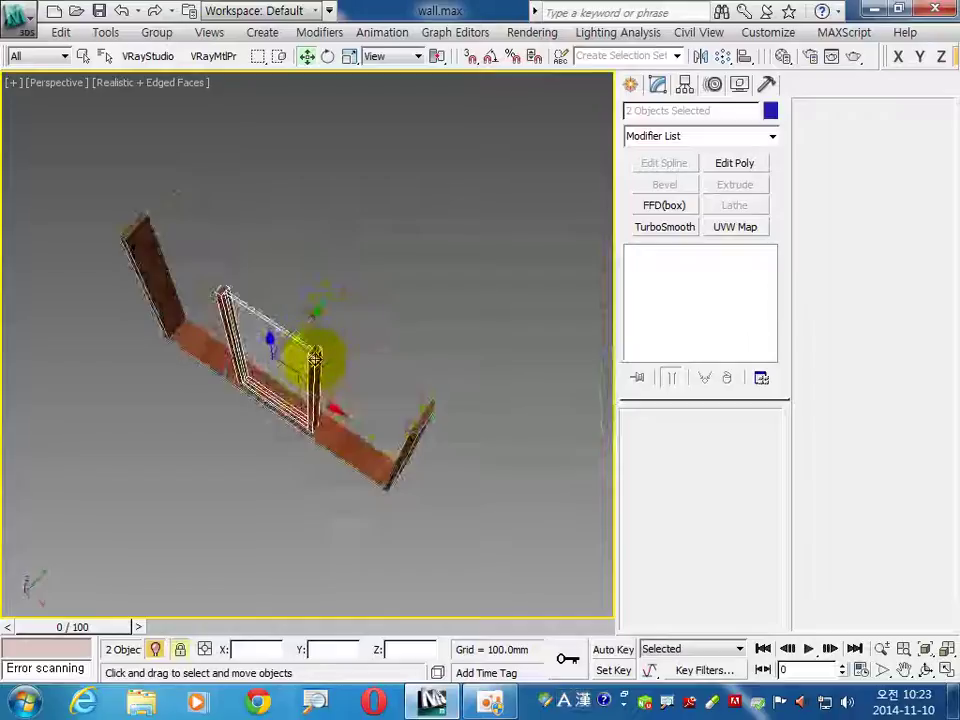
{"action": "left_click", "coordinate": [470, 56]}
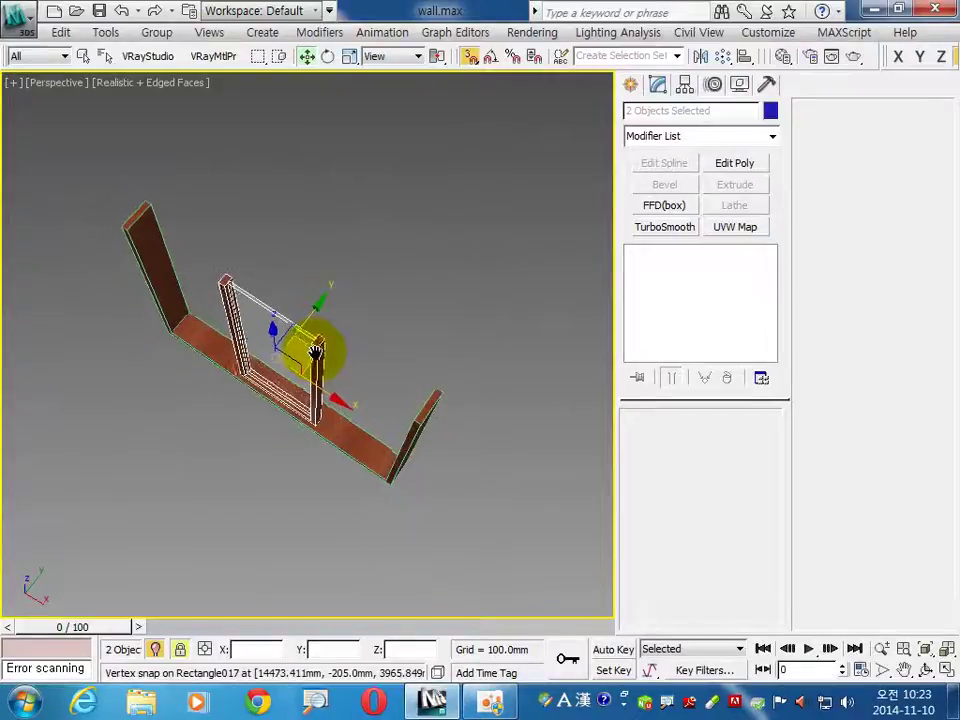
{"action": "scroll", "coordinate": [317, 350], "scroll_direction": "up", "scroll_amount": 5}
{"action": "scroll", "coordinate": [352, 425], "scroll_direction": "down", "scroll_amount": 2}
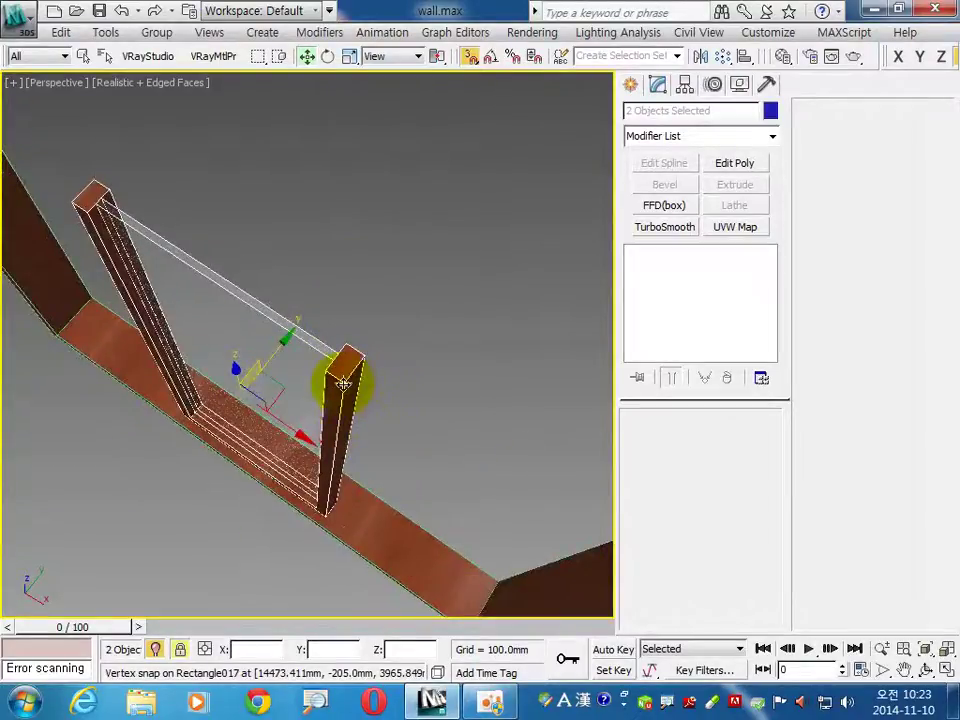
{"action": "left_click_drag", "start_coordinate": [343, 383], "coordinate": [111, 190]}
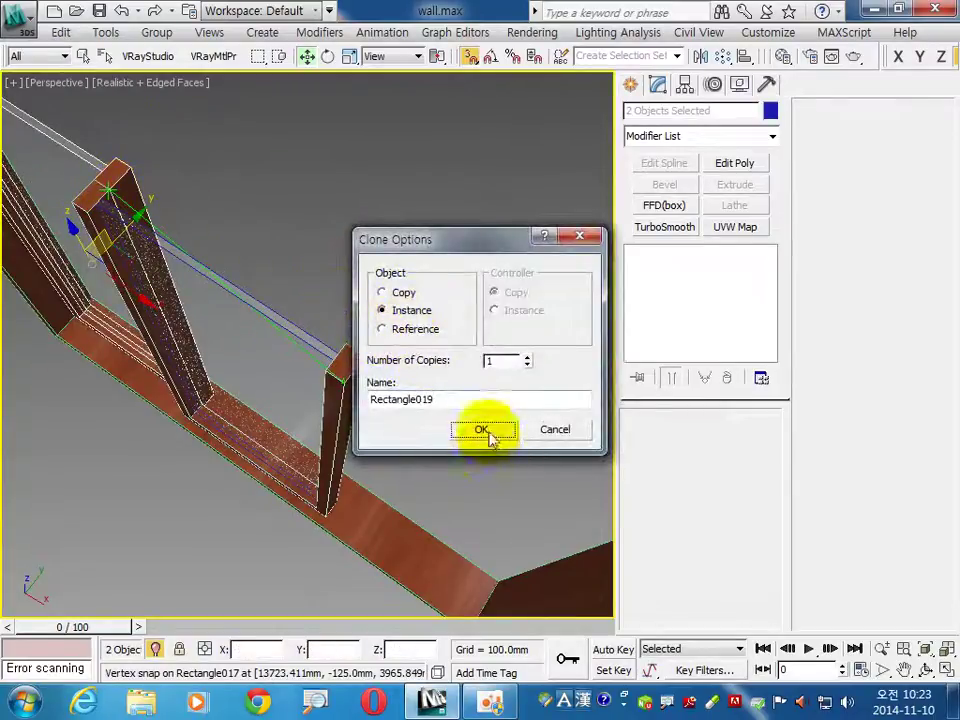
{"action": "left_click", "coordinate": [489, 433]}
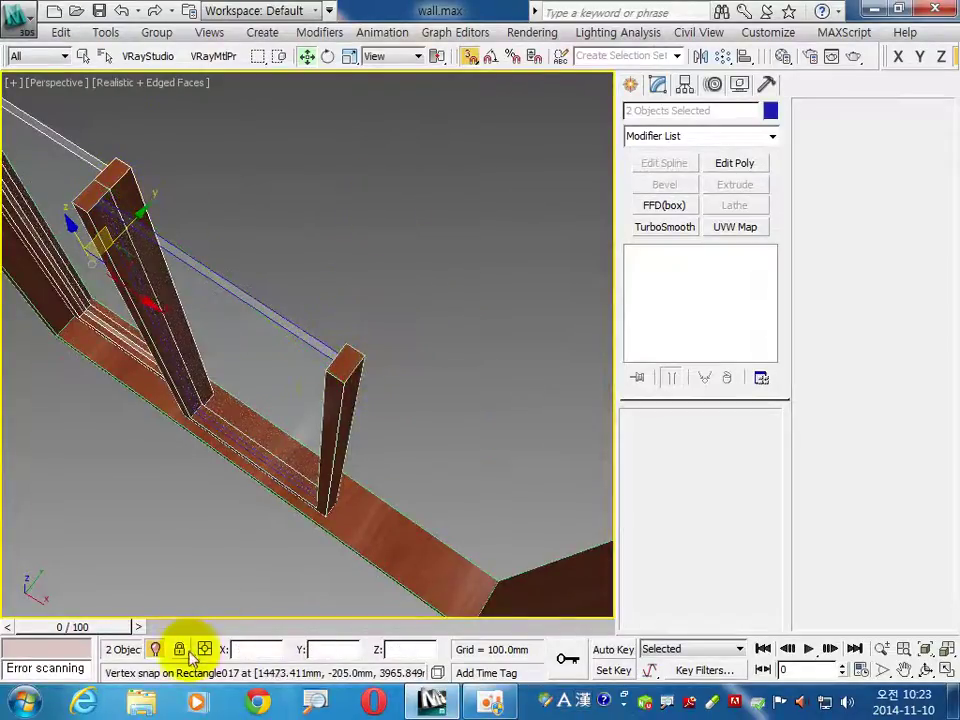
Step: Snap a second instanced copy of the post and pane into place along the frame
{"action": "scroll", "coordinate": [405, 457], "scroll_direction": "down", "scroll_amount": 1}
{"action": "scroll", "coordinate": [381, 424], "scroll_direction": "down", "scroll_amount": 4}
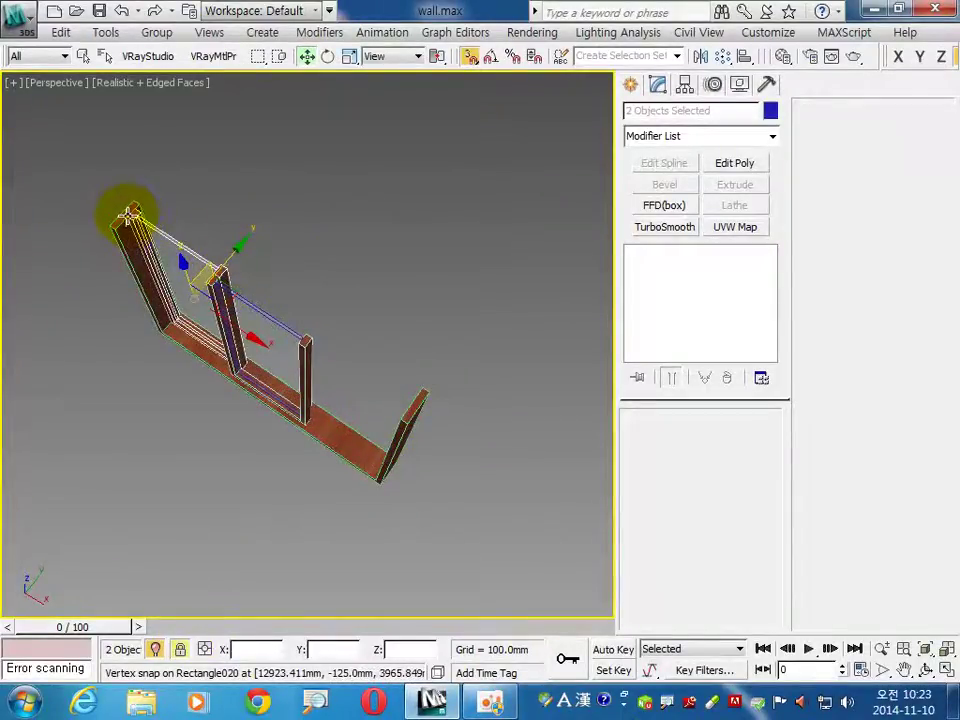
{"action": "left_click_drag", "start_coordinate": [130, 213], "coordinate": [310, 330], "text": "shift"}
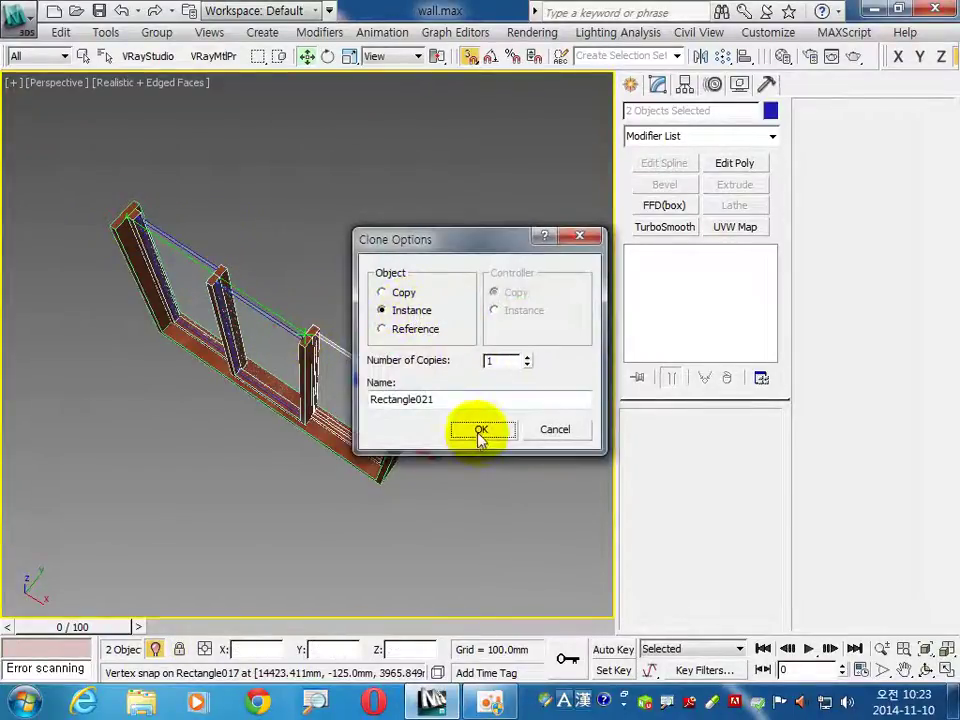
{"action": "left_click", "coordinate": [481, 423]}
{"action": "left_click", "coordinate": [340, 497]}
{"action": "mouse_move", "coordinate": [352, 458]}
{"action": "middle_mouse_down", "text": "alt"}
{"action": "mouse_move", "coordinate": [249, 465]}
{"action": "mouse_move", "coordinate": [296, 476]}
{"action": "middle_mouse_up", "text": "alt"}
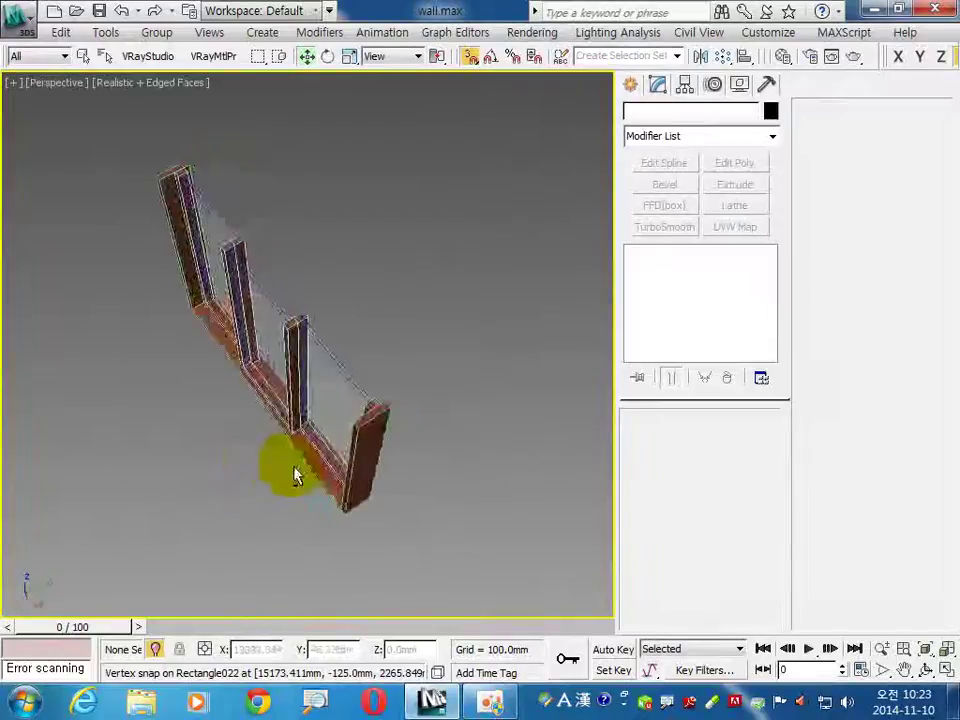
{"action": "left_click", "coordinate": [945, 670]}
Step: Zoom Extents All, select the seven window-frame parts and group them as 안방창
{"action": "left_click", "coordinate": [154, 248]}
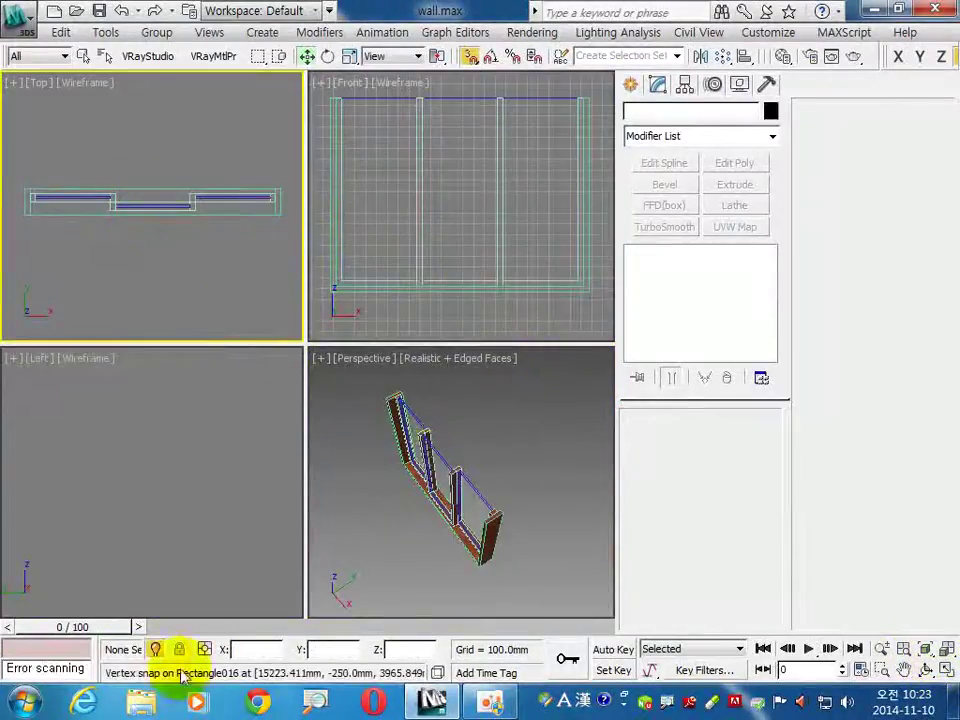
{"action": "left_click", "coordinate": [945, 650]}
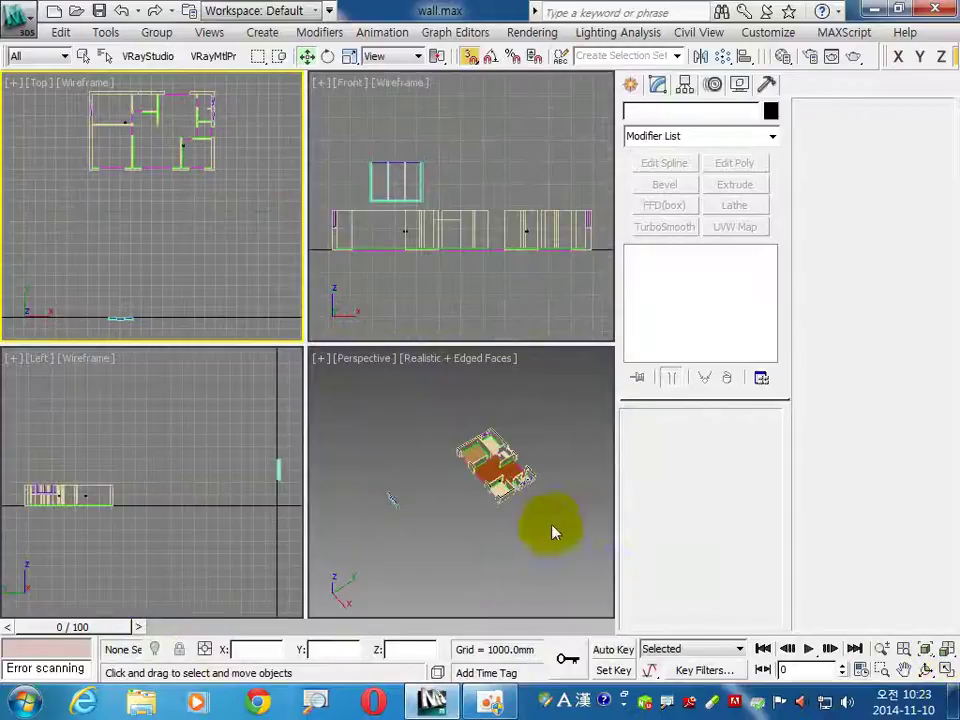
{"action": "left_click", "coordinate": [407, 546]}
{"action": "left_click", "coordinate": [412, 473]}
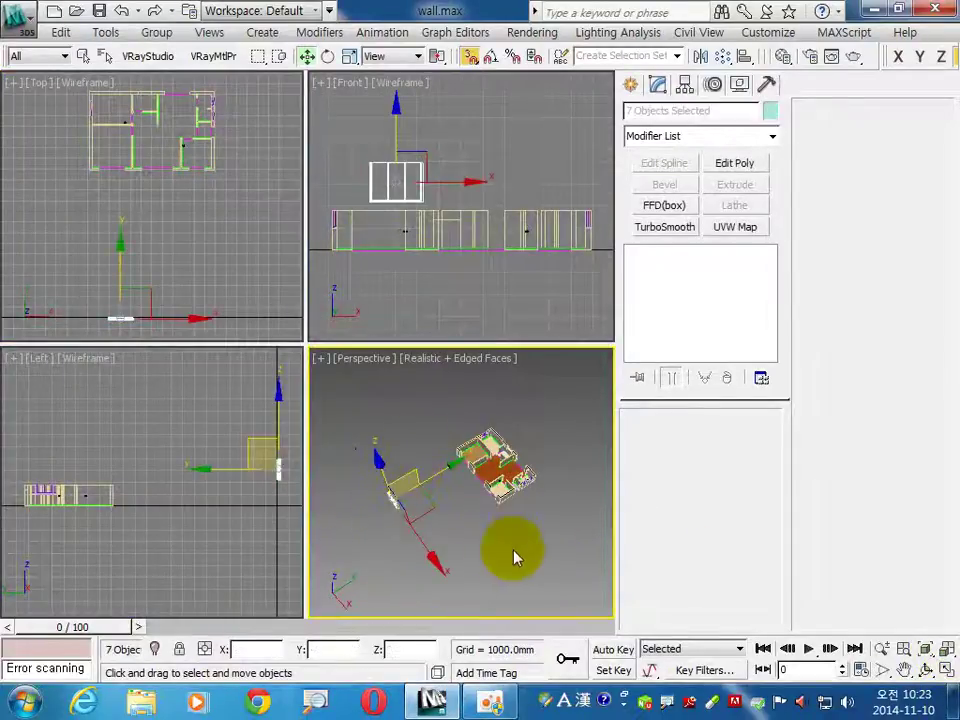
{"action": "left_click", "coordinate": [160, 31]}
{"action": "left_click", "coordinate": [531, 461]}
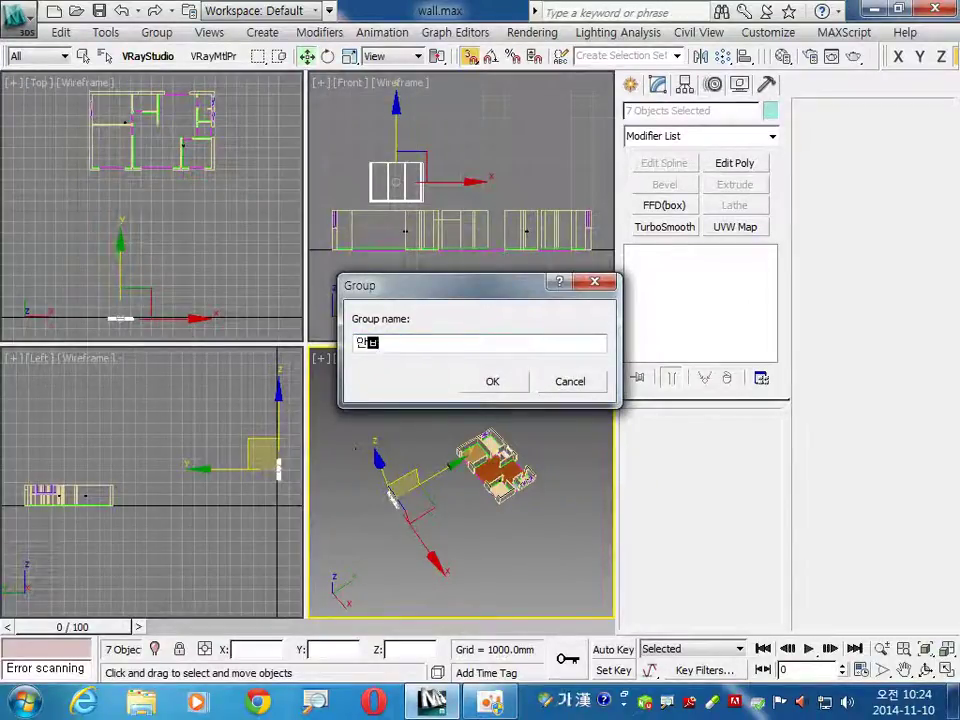
{"action": "key", "text": "Return"}
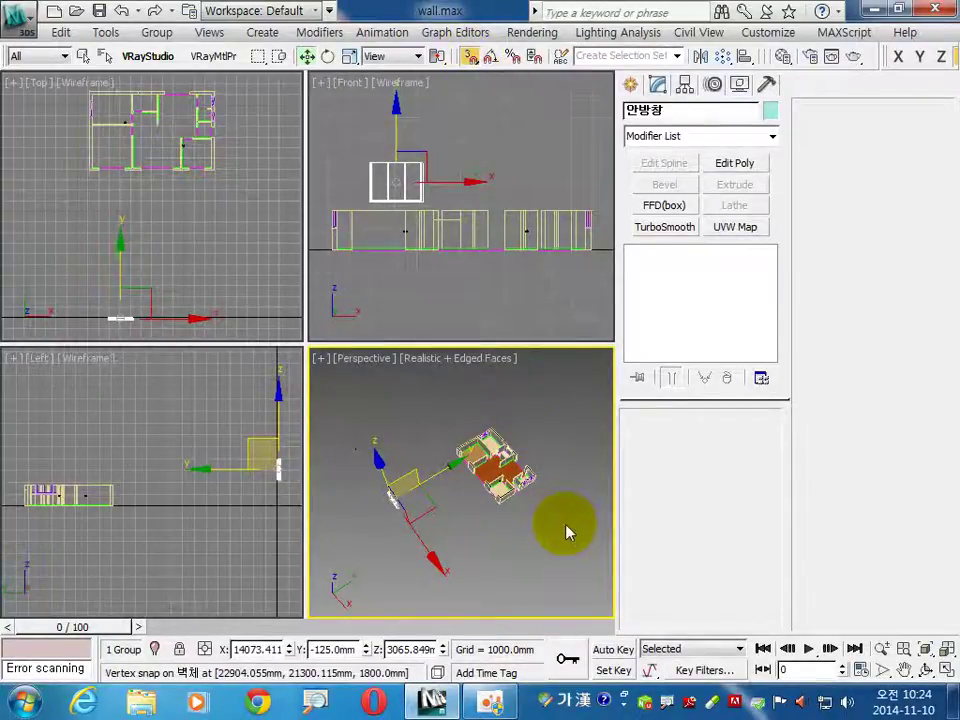
{"action": "middle_click_drag", "start_coordinate": [483, 520], "coordinate": [472, 500], "text": "alt"}
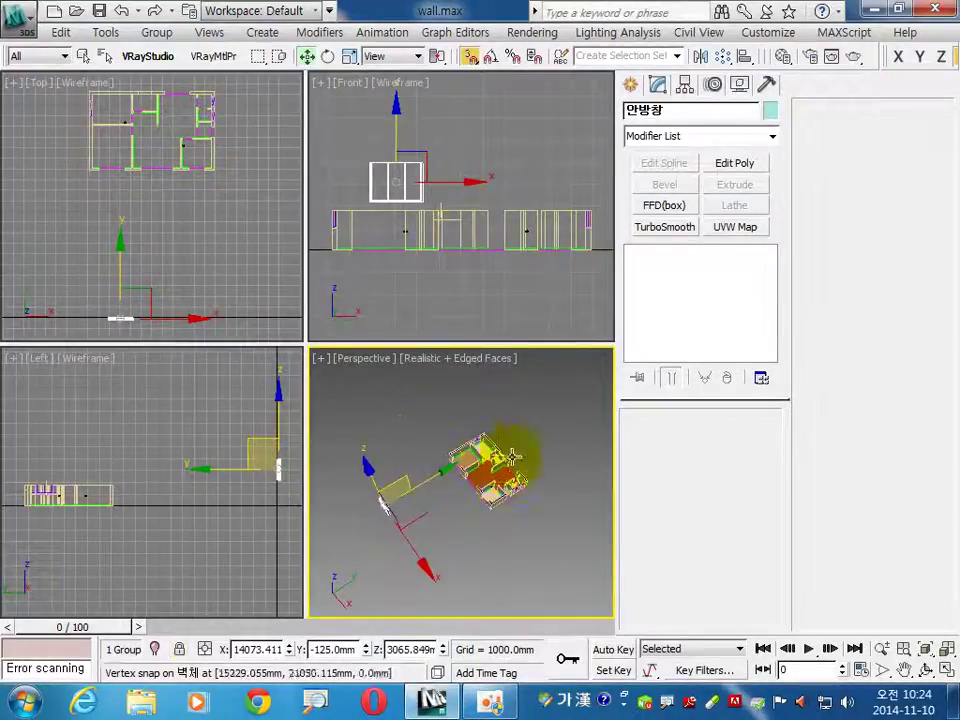
{"action": "left_click", "coordinate": [532, 562]}
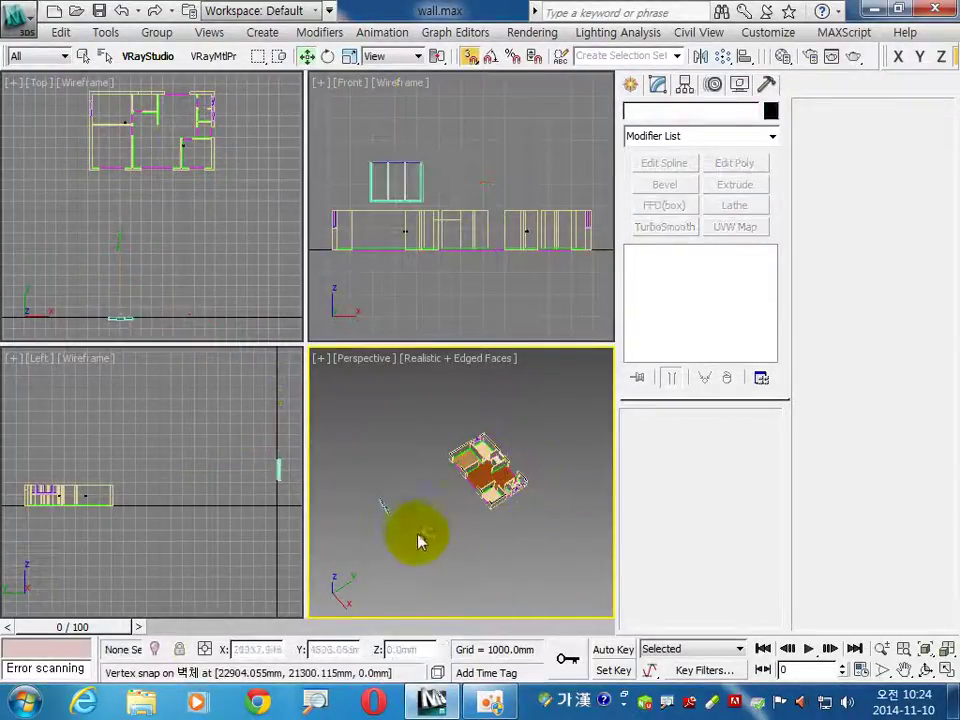